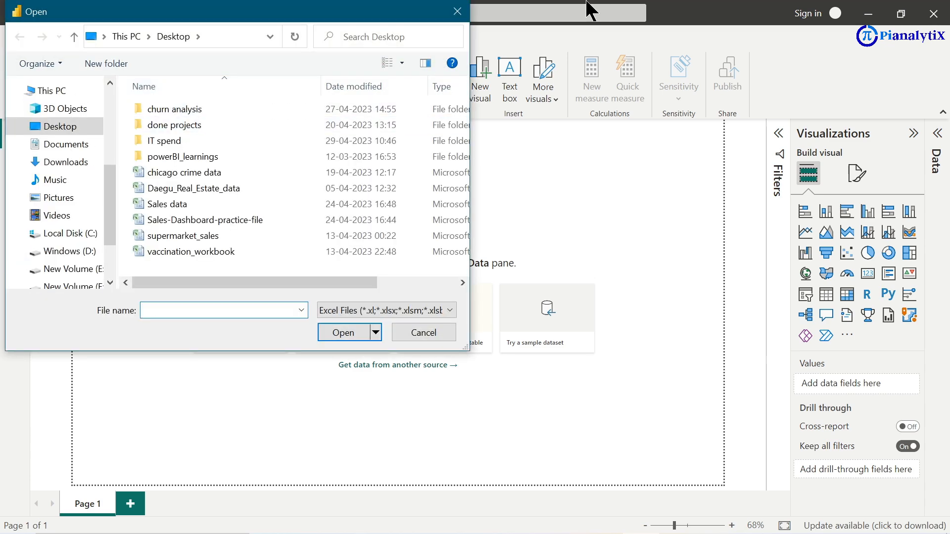
click(458, 12)
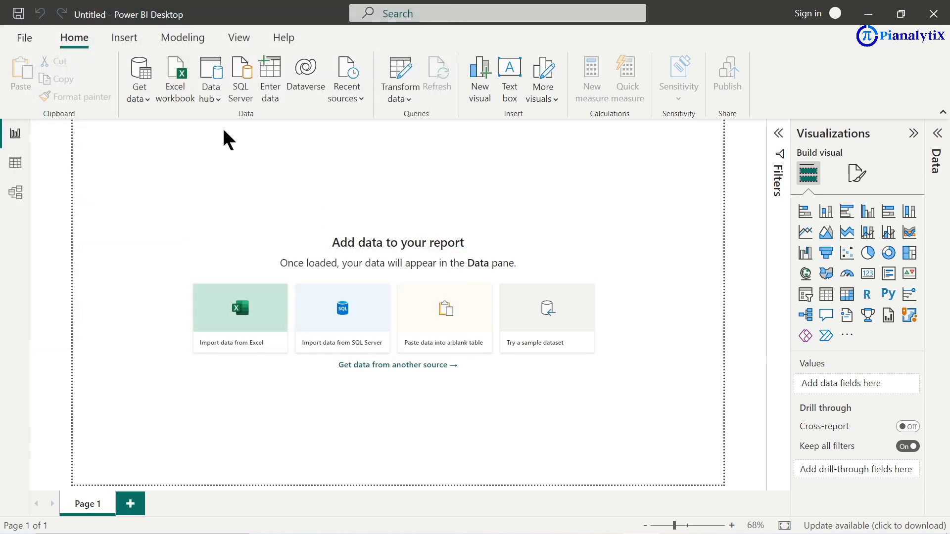
click(176, 88)
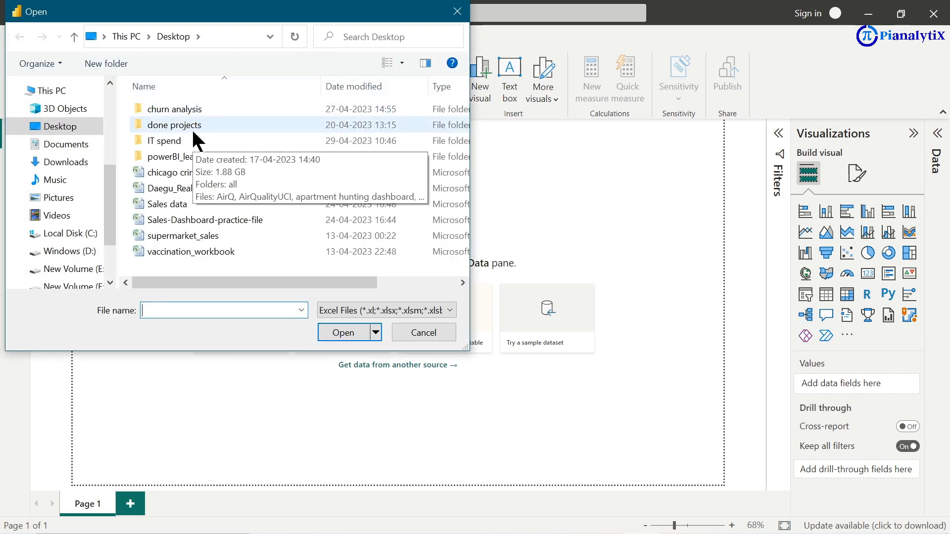
click(456, 13)
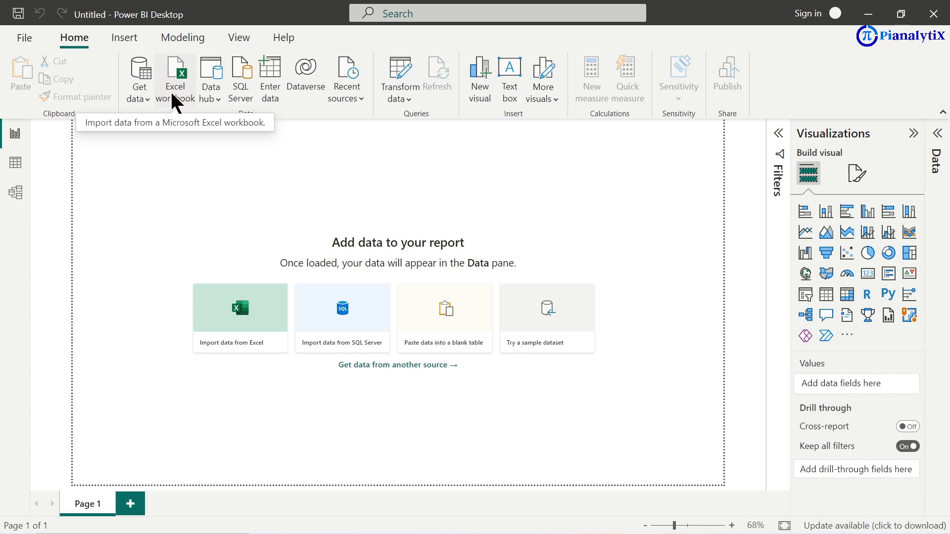
Step: Connect to an Excel workbook as the data source and open the DataSet file from the Downloads folder
click(146, 98)
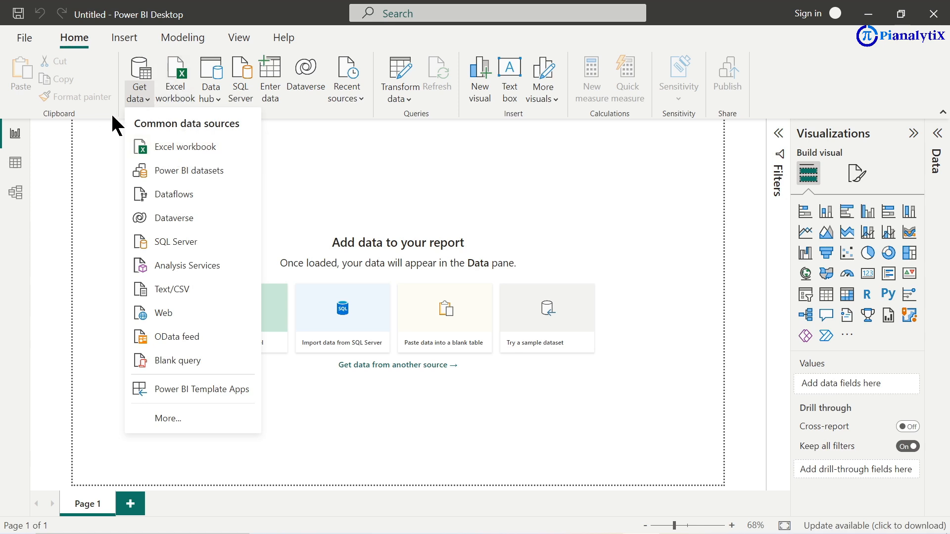
click(190, 147)
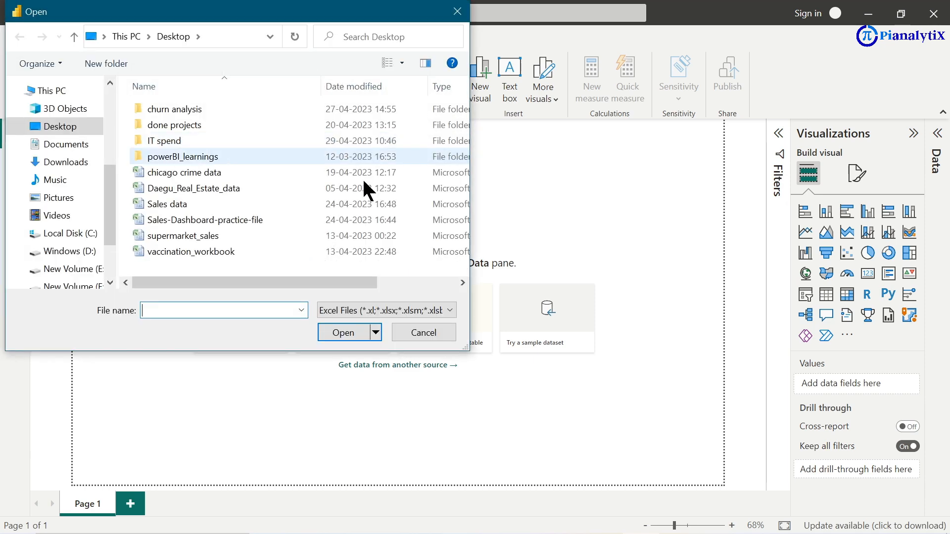
click(80, 163)
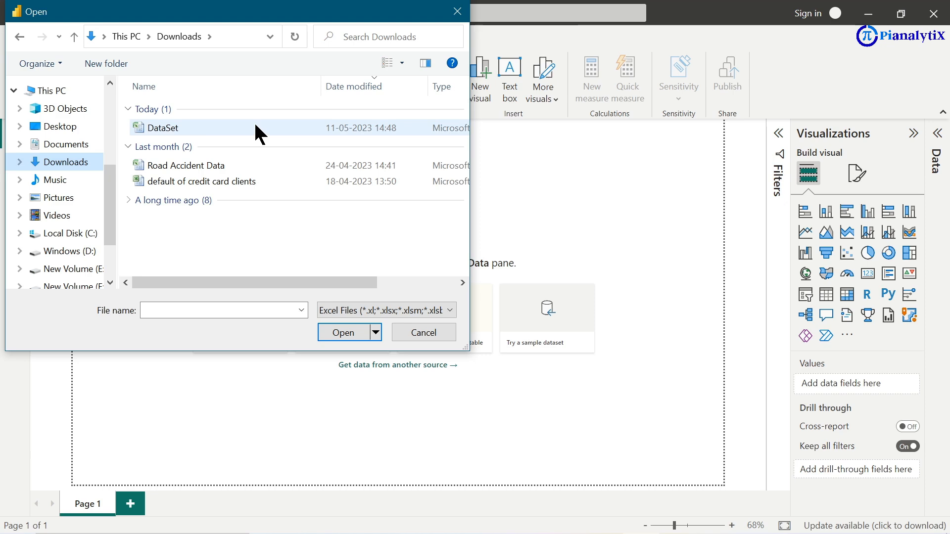
click(253, 124)
click(340, 332)
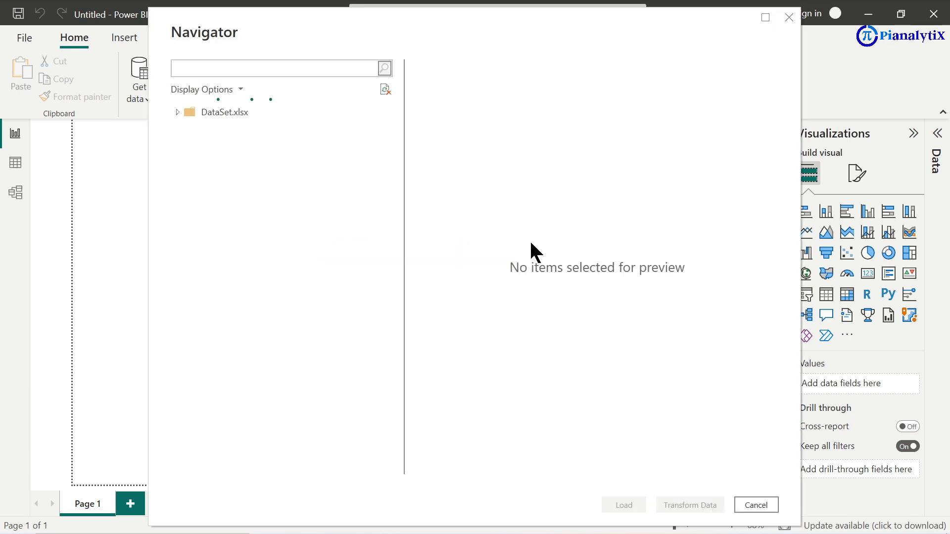
Step: Expand DataSet.xlsx and select both Table1 and Sheet1 for import
click(177, 112)
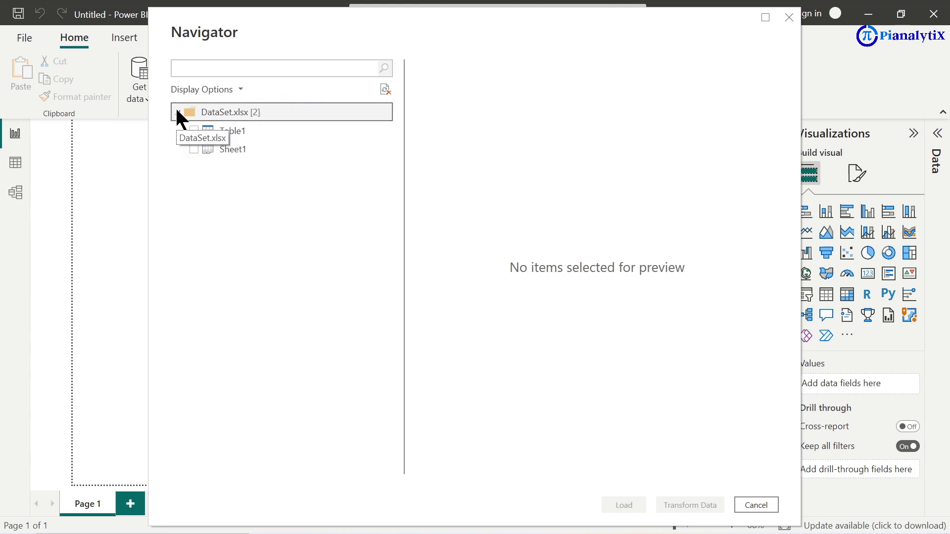
click(193, 130)
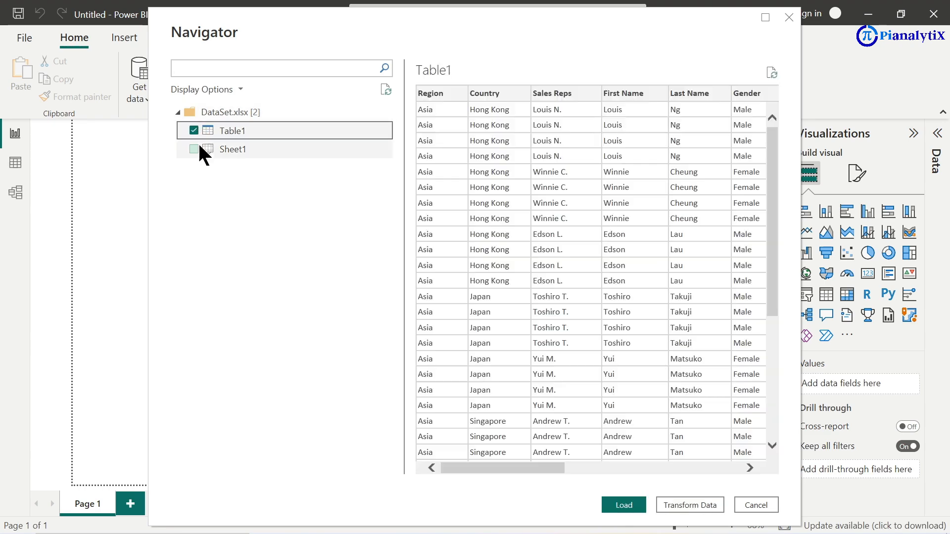
click(193, 147)
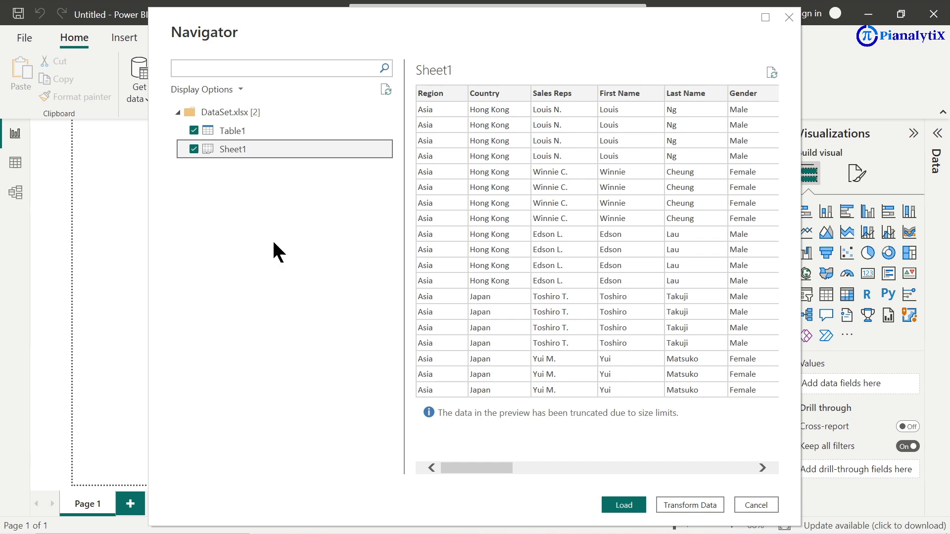
Step: Review the Sheet1 preview columns, and send the selected tables to the Power Query Editor for transformation
scroll(559, 250, right, 5)
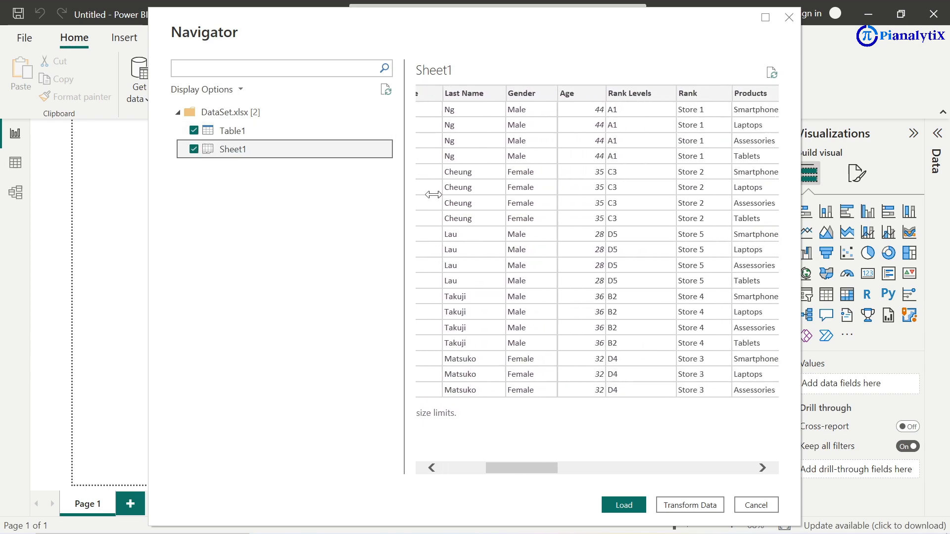
scroll(562, 226, right, 5)
scroll(562, 223, right, 10)
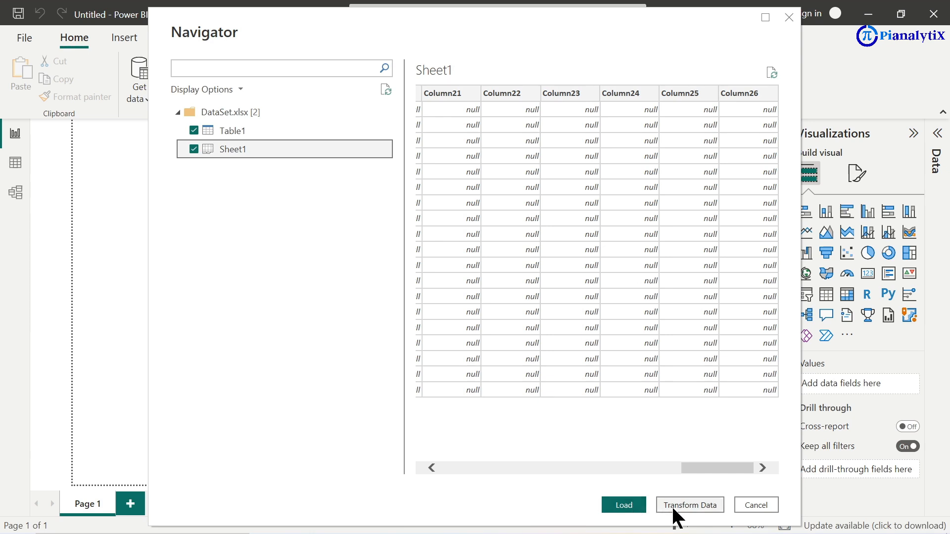
scroll(552, 192, left, 10)
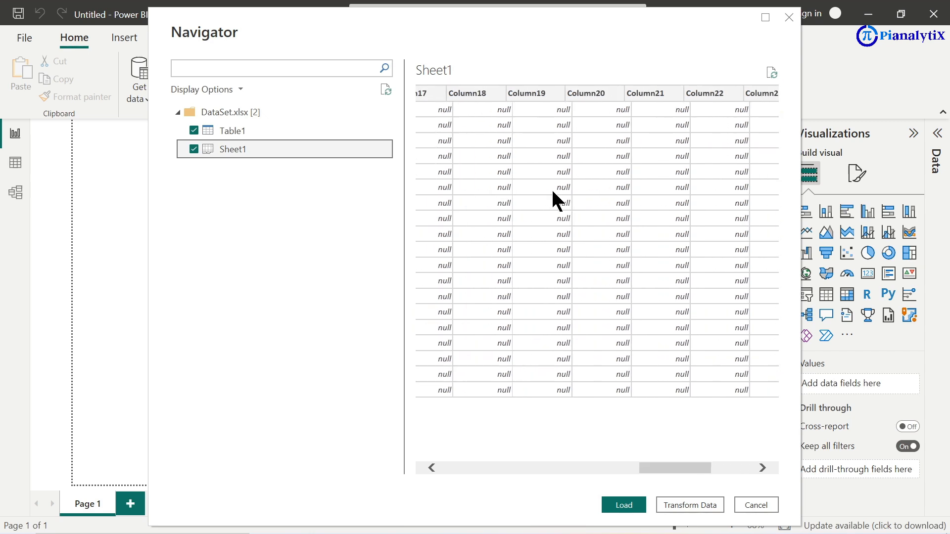
scroll(553, 192, left, 5)
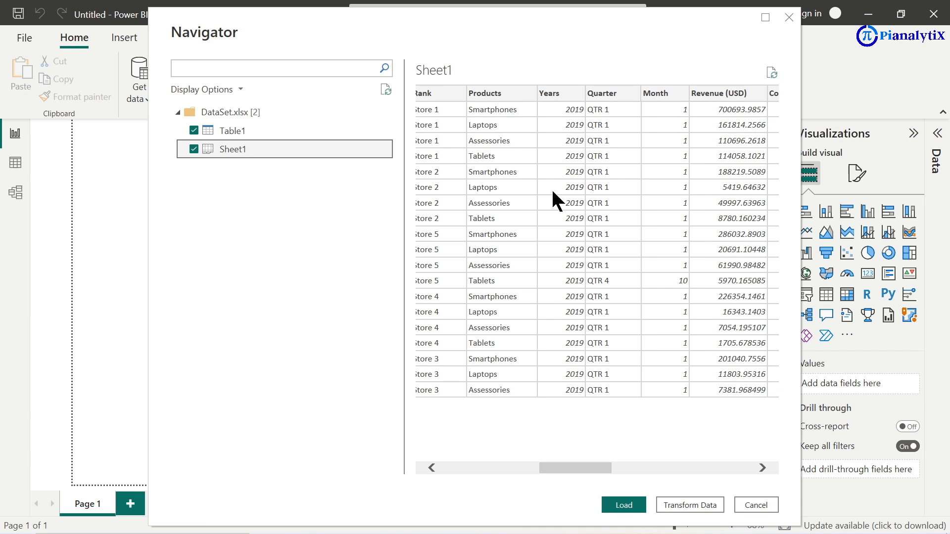
scroll(595, 177, left, 3)
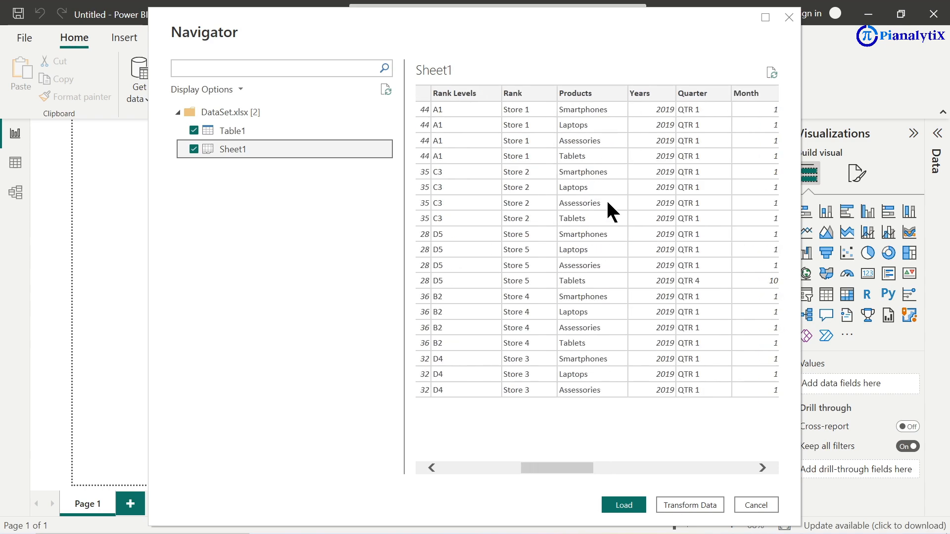
click(674, 504)
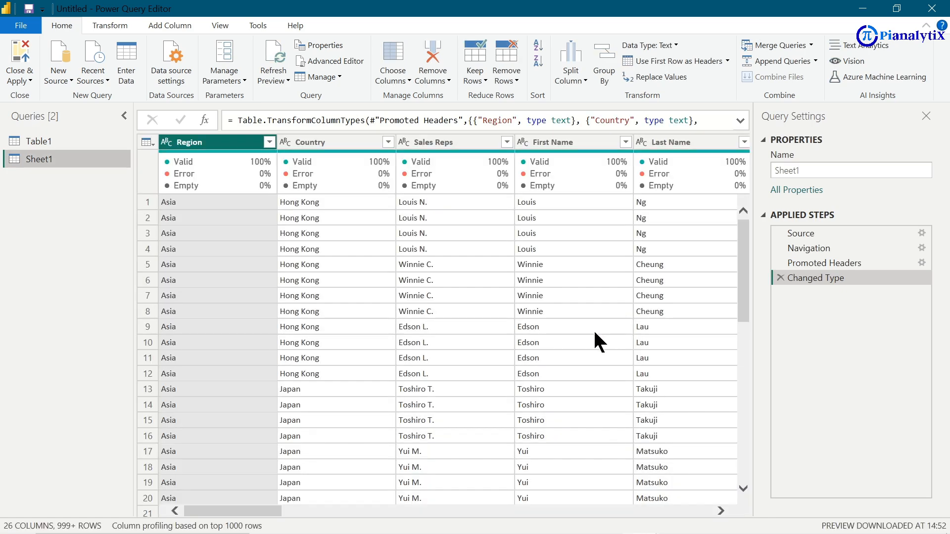
Step: Examine the Sheet1 query's columns, their data types and their sample rows
scroll(591, 336, right, 5)
scroll(589, 342, right, 5)
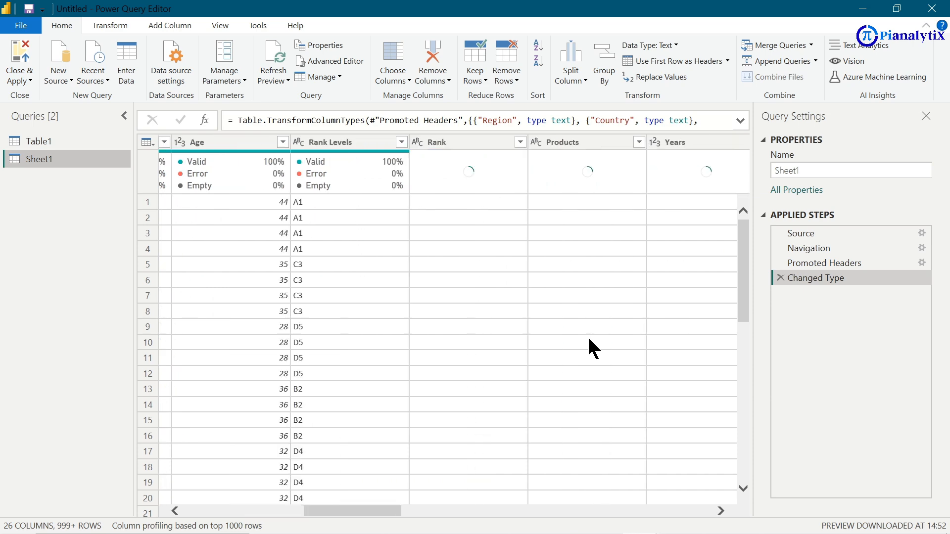
drag(399, 507, 190, 475)
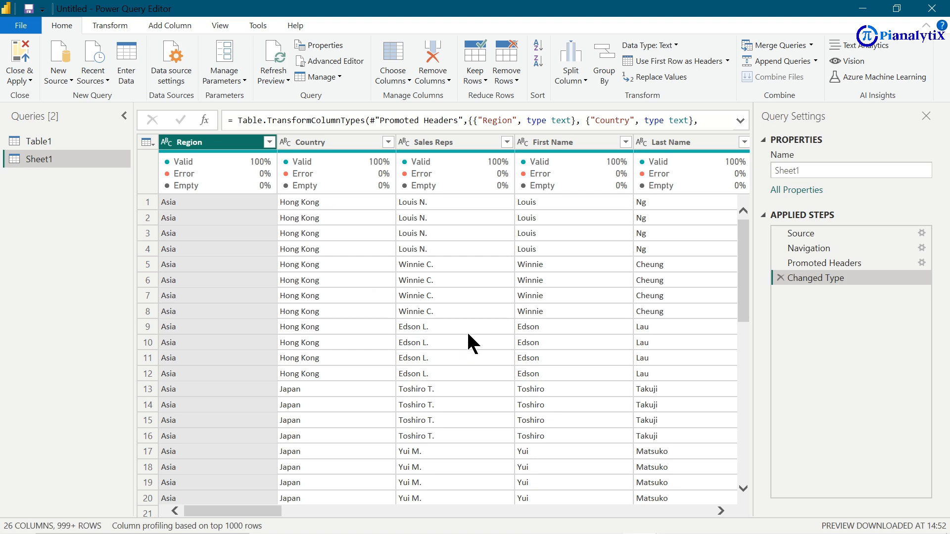
scroll(468, 334, right, 2)
scroll(468, 334, left, 2)
scroll(309, 279, right, 1)
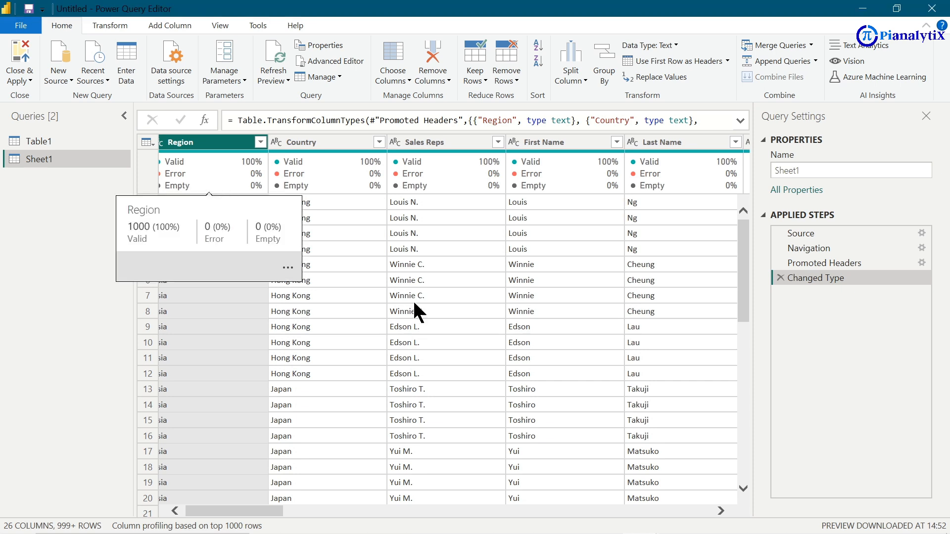
drag(250, 511, 185, 500)
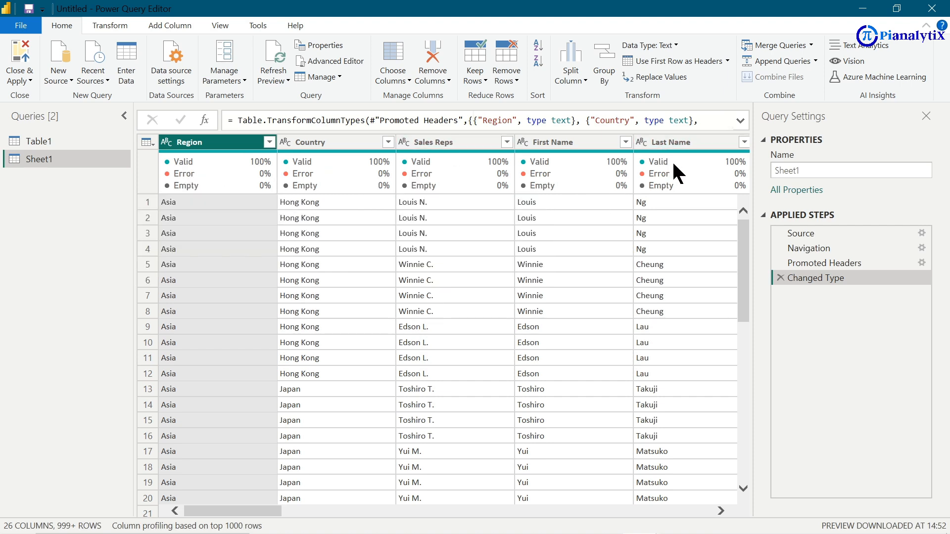
mouse_move(673, 163)
mouse_move(747, 246)
mouse_down()
mouse_move(744, 356)
mouse_move(747, 247)
mouse_up()
Step: Turn the column quality display off and back on for the data preview
click(107, 26)
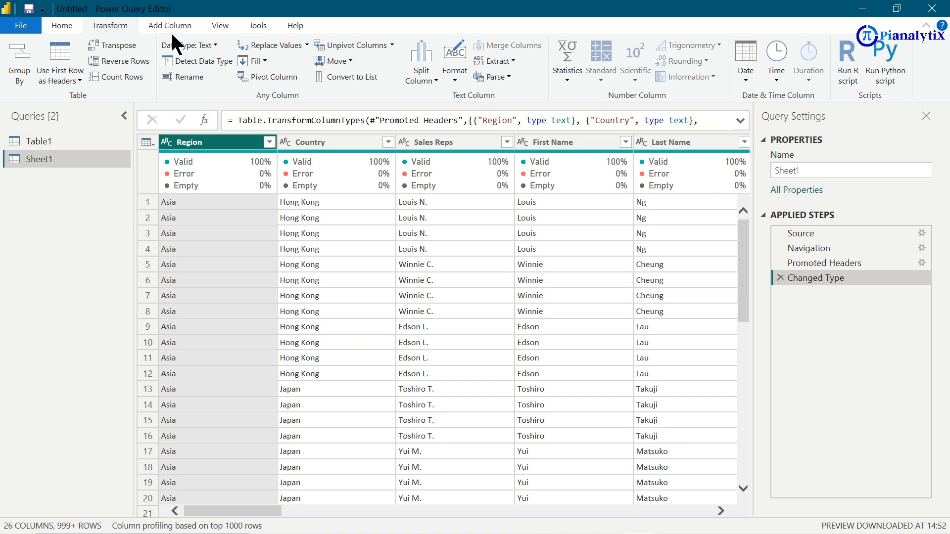
click(223, 28)
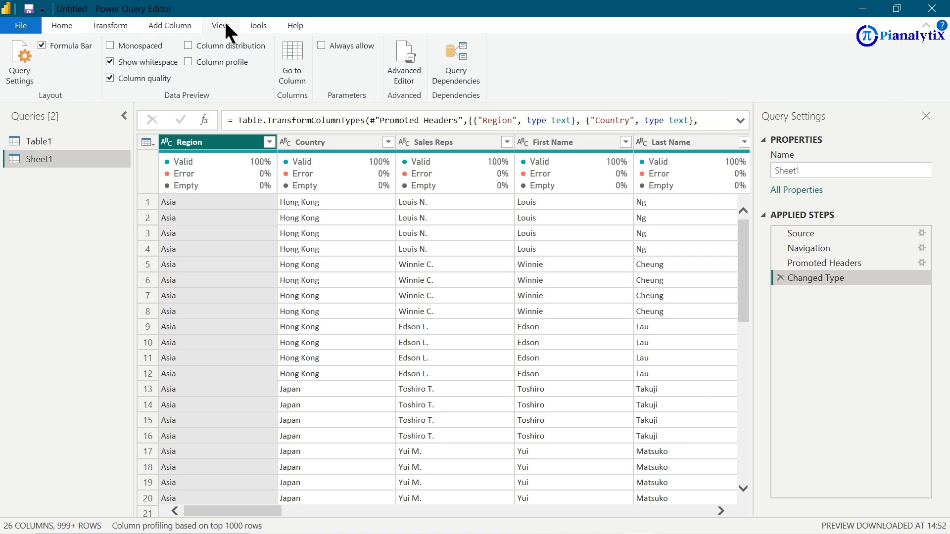
click(109, 78)
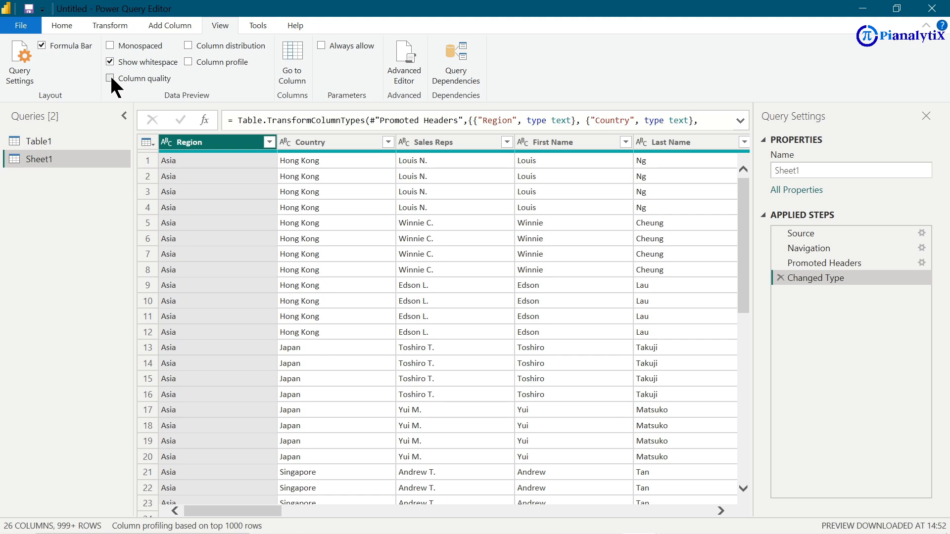
click(110, 79)
Step: Check the valid, error and empty percentages of the Sheet1 columns from Region through Column17
mouse_move(250, 160)
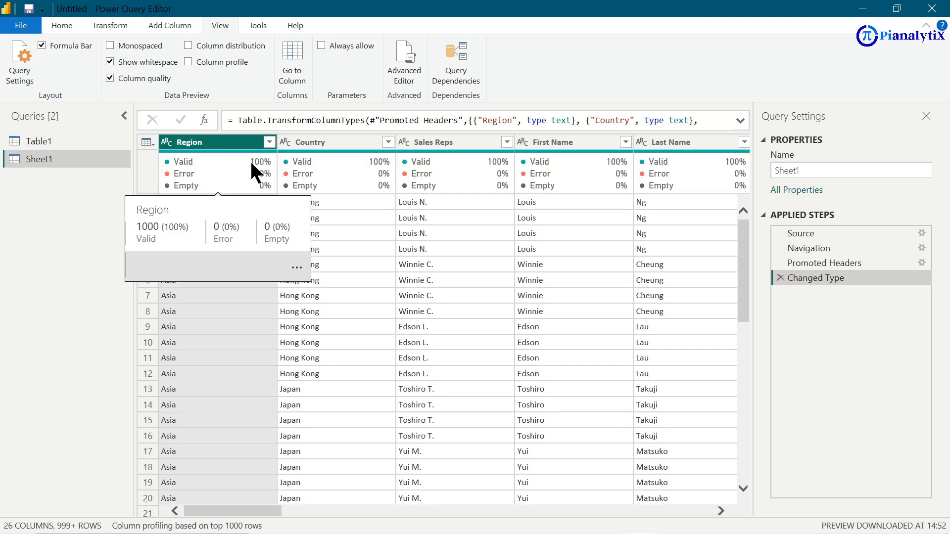
mouse_move(290, 176)
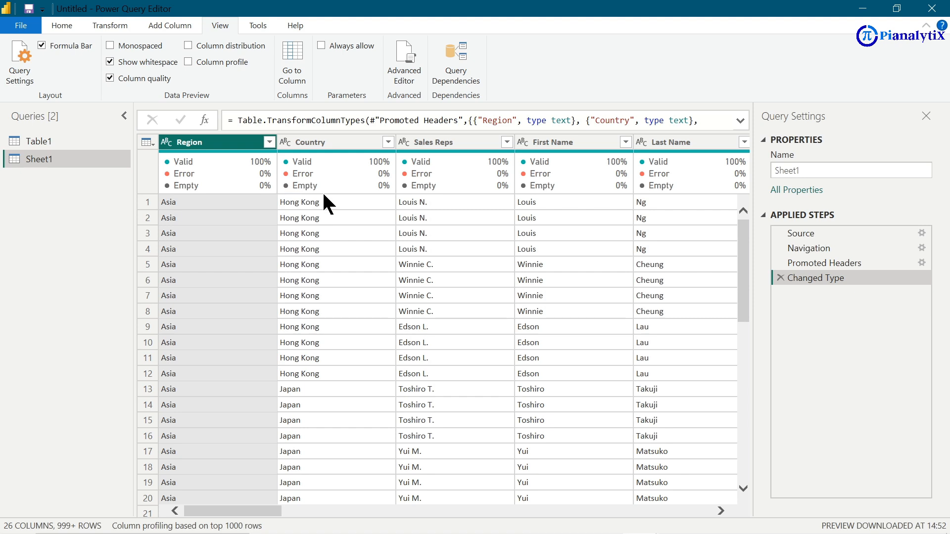
scroll(361, 251, right, 2)
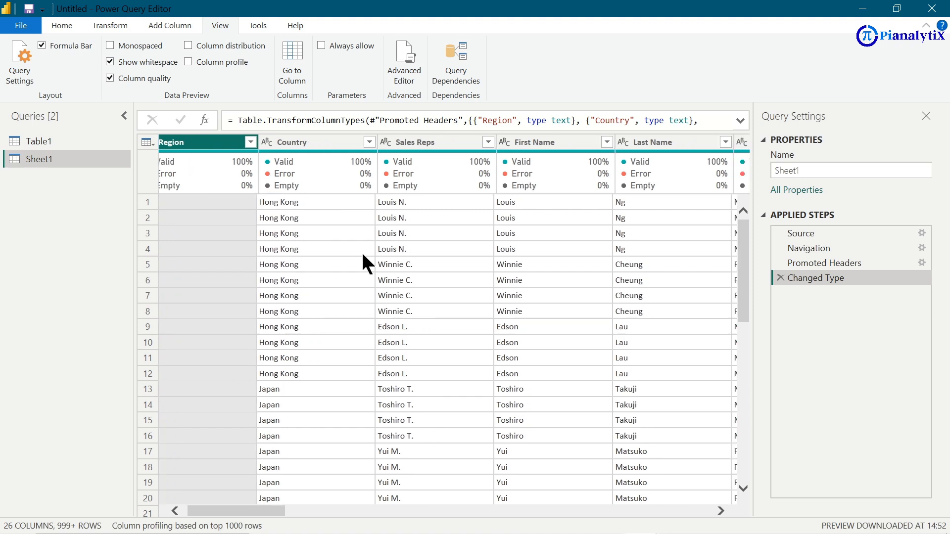
scroll(361, 250, right, 10)
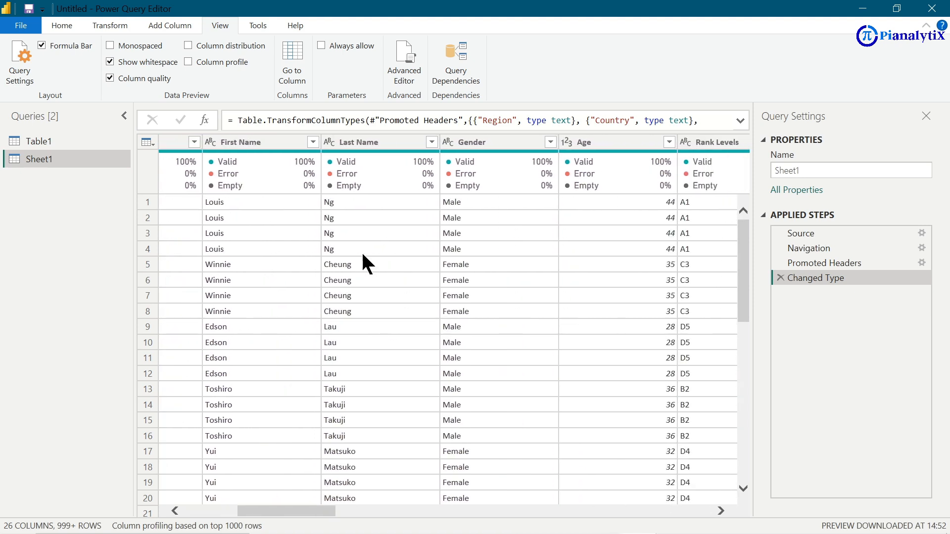
scroll(363, 256, right, 12)
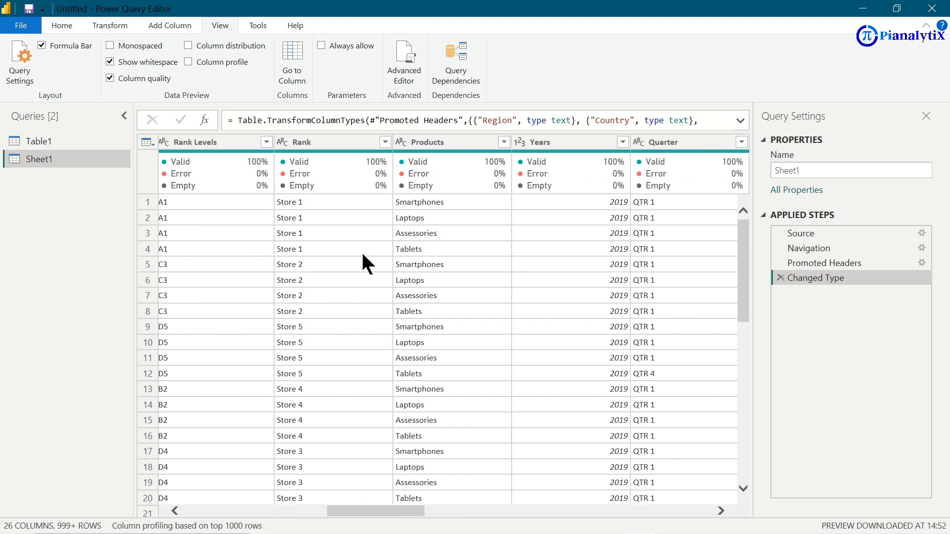
scroll(362, 254, right, 1)
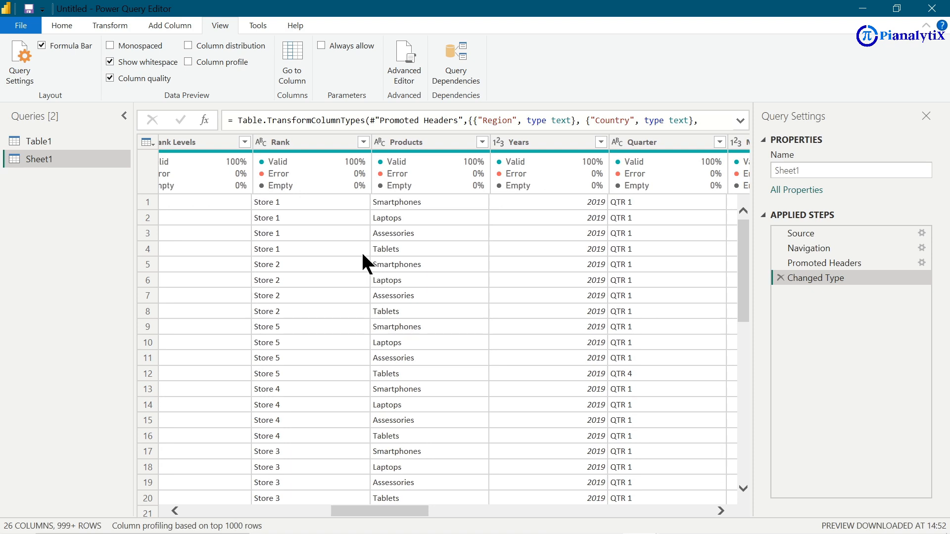
scroll(361, 251, right, 3)
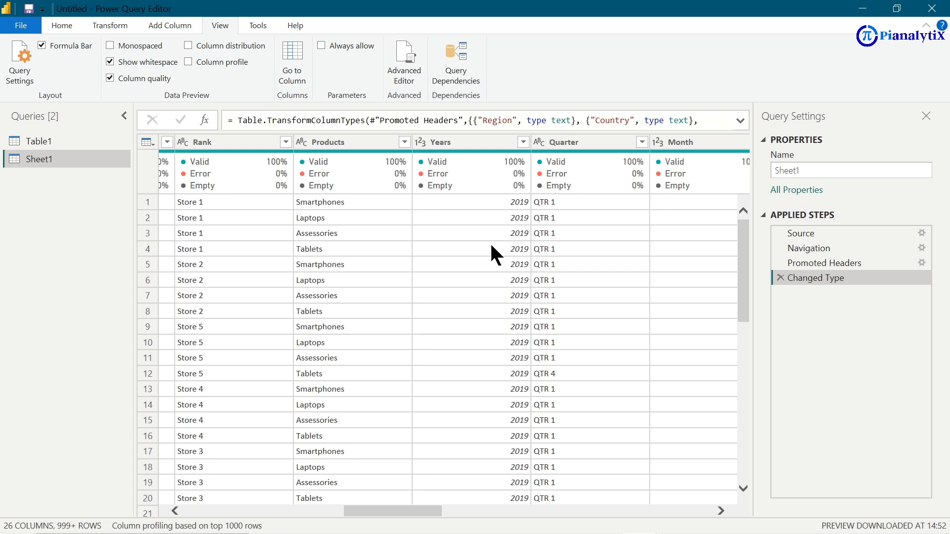
scroll(438, 317, right, 3)
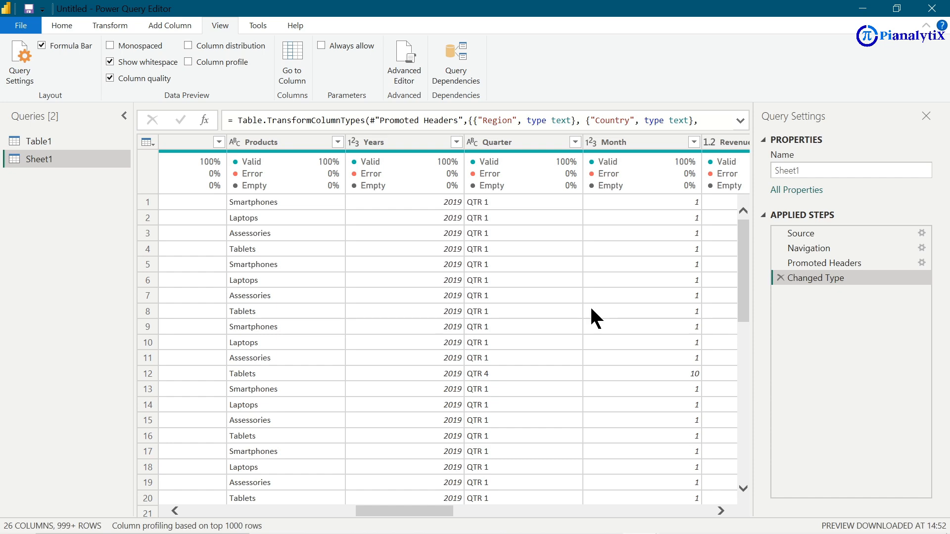
scroll(591, 309, right, 10)
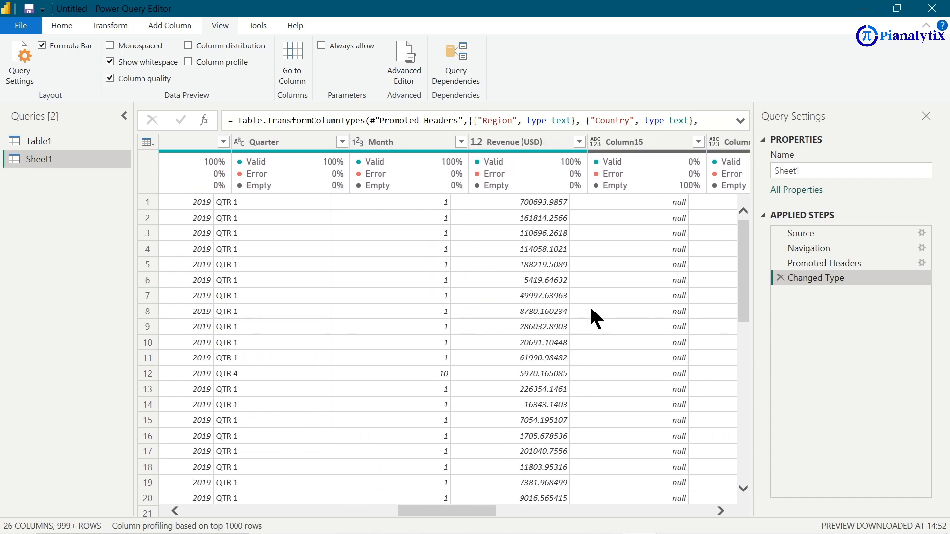
scroll(591, 309, right, 5)
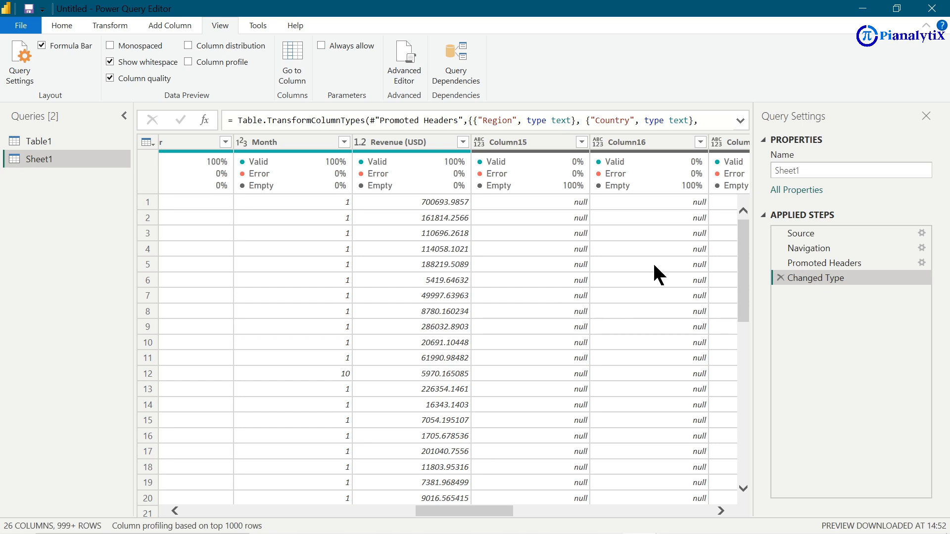
scroll(654, 265, right, 5)
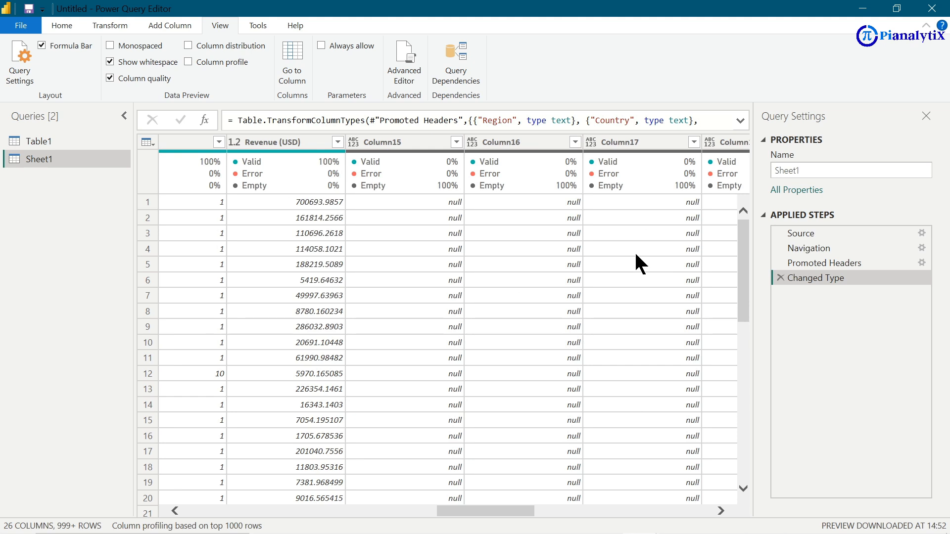
Step: Remove the empty Column15 from the Sheet1 query
click(404, 150)
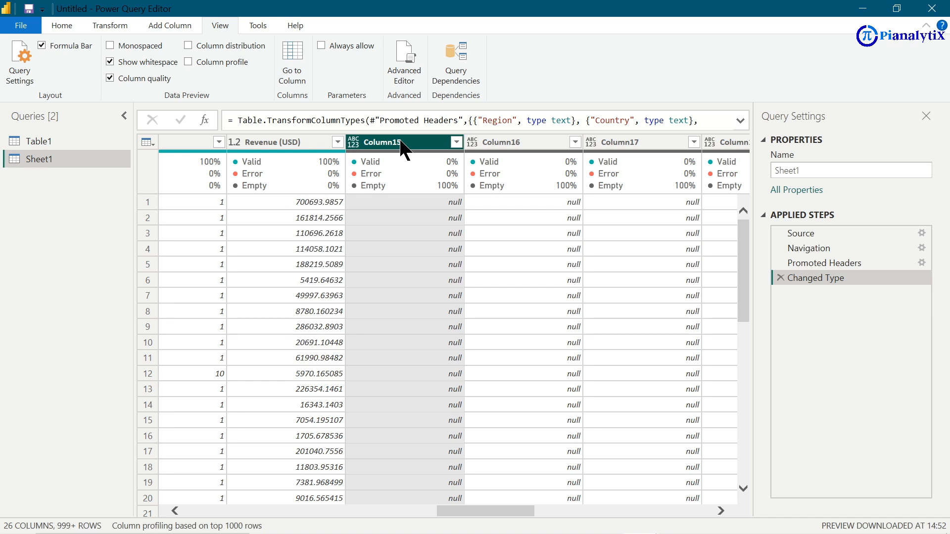
mouse_move(390, 190)
click(102, 23)
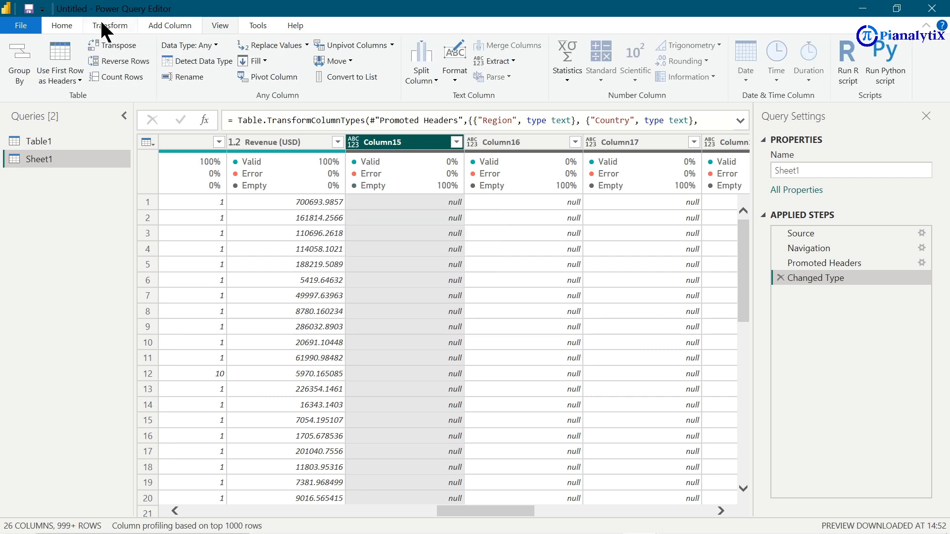
click(61, 22)
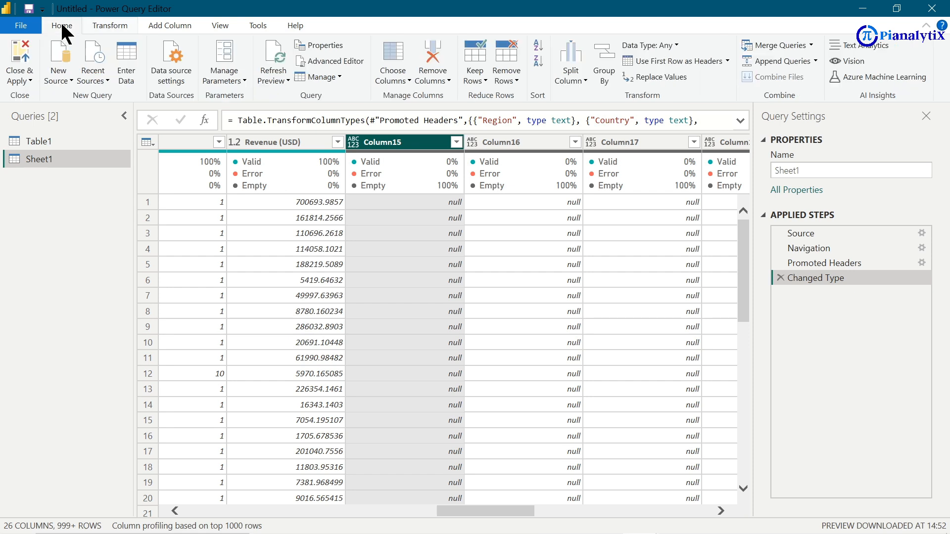
click(433, 52)
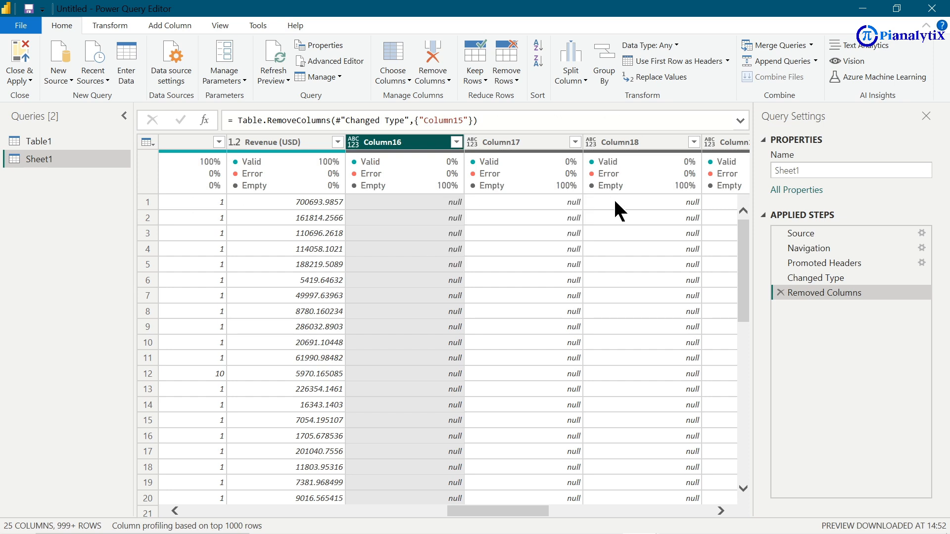
Step: Remove all the remaining empty columns, Column16 through Column26, from the Sheet1 query together
scroll(627, 212, right, 3)
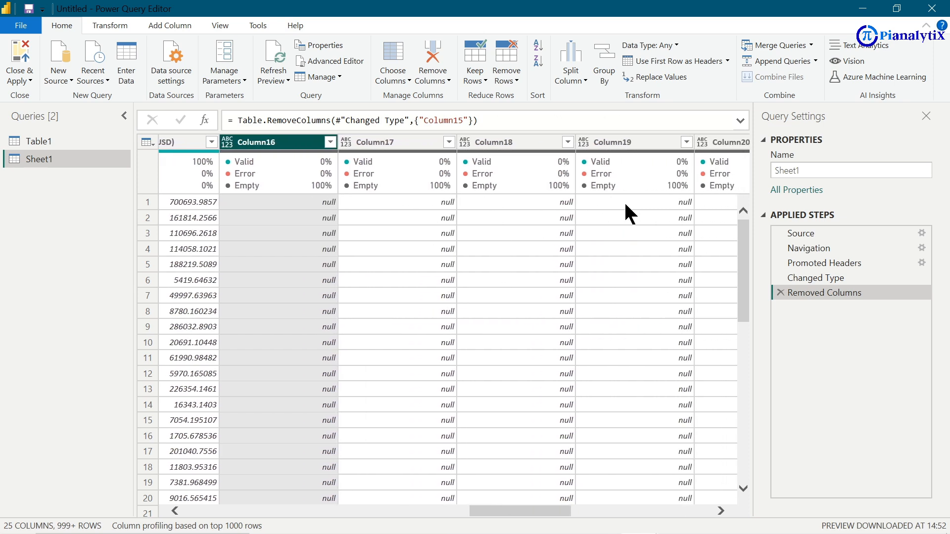
scroll(626, 206, right, 3)
scroll(624, 201, right, 6)
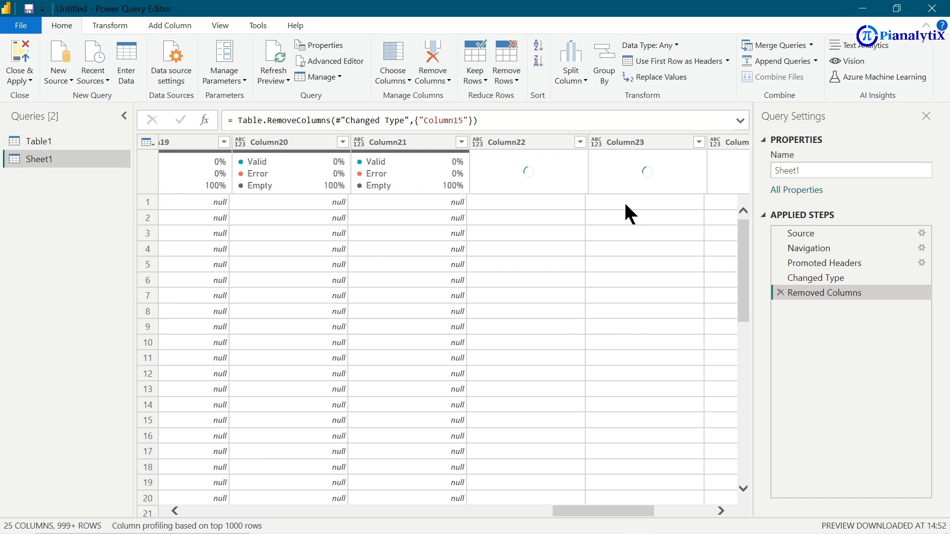
scroll(625, 201, right, 4)
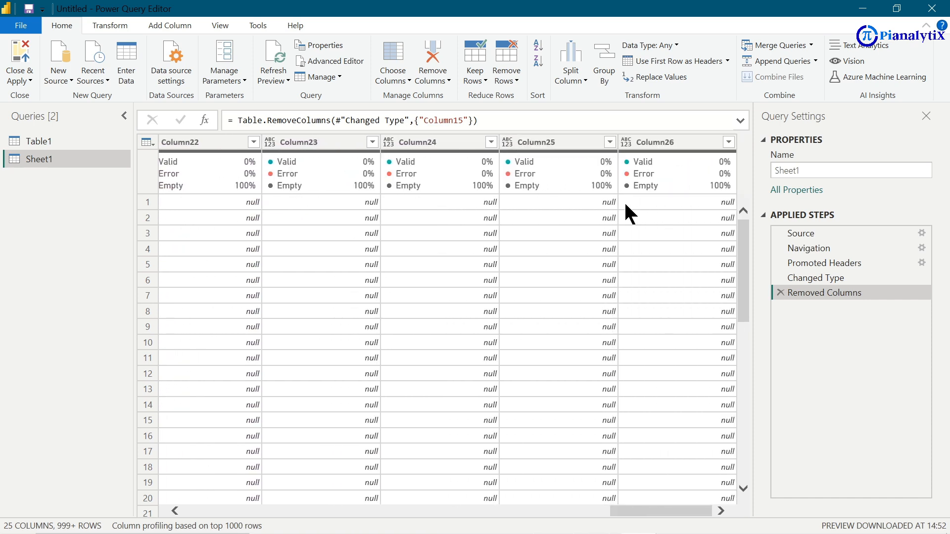
scroll(624, 201, left, 8)
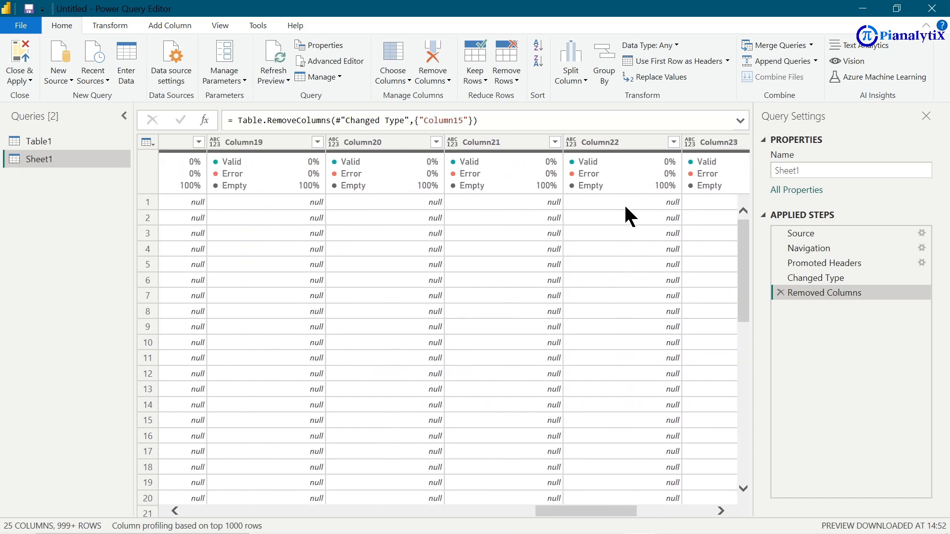
scroll(625, 203, left, 8)
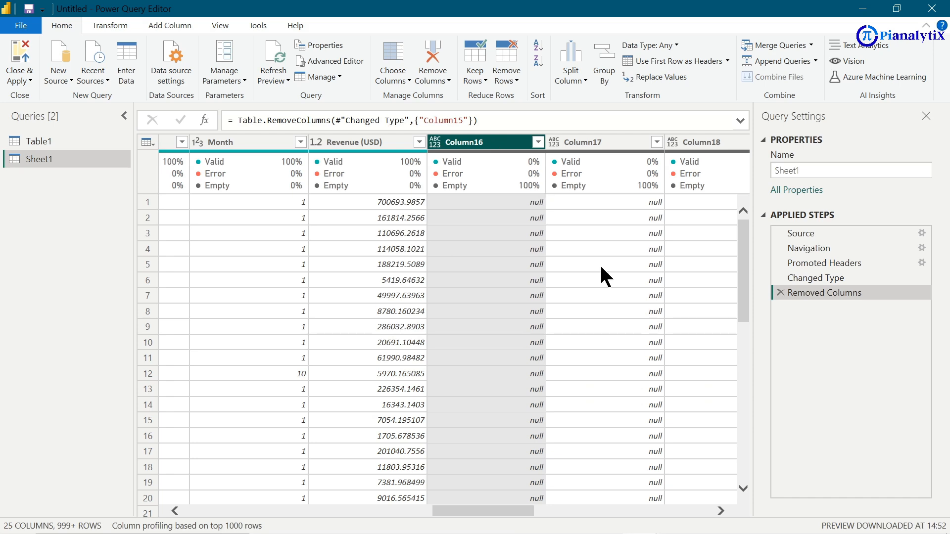
drag(502, 510, 712, 513)
click(682, 143)
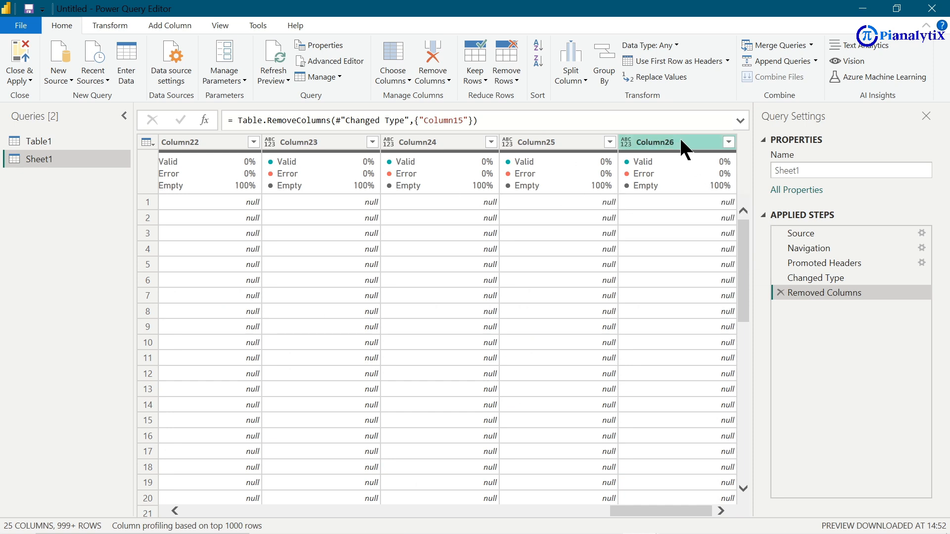
key(ctrl+a)
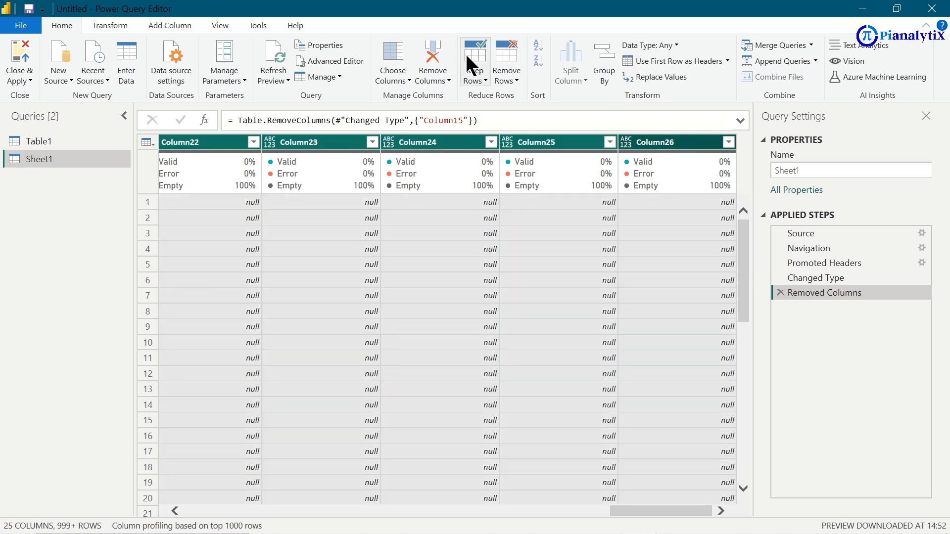
click(434, 48)
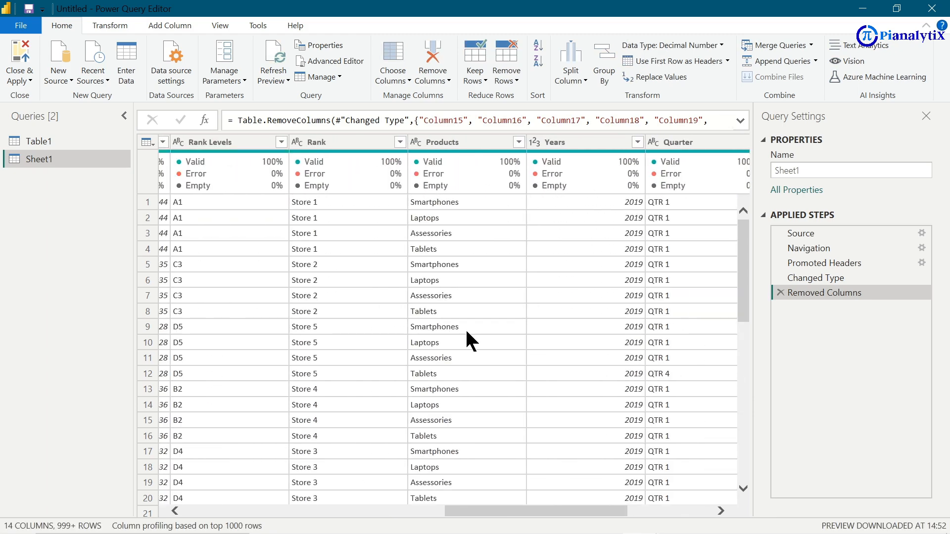
Step: View the data types available for the Last Name column, and close the list without choosing one
scroll(467, 332, left, 3)
scroll(466, 332, left, 4)
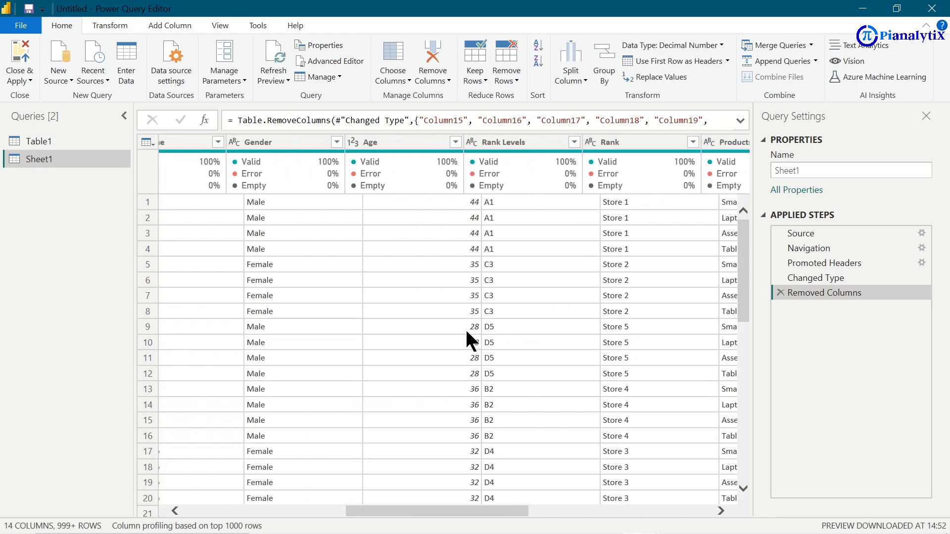
scroll(466, 332, left, 4)
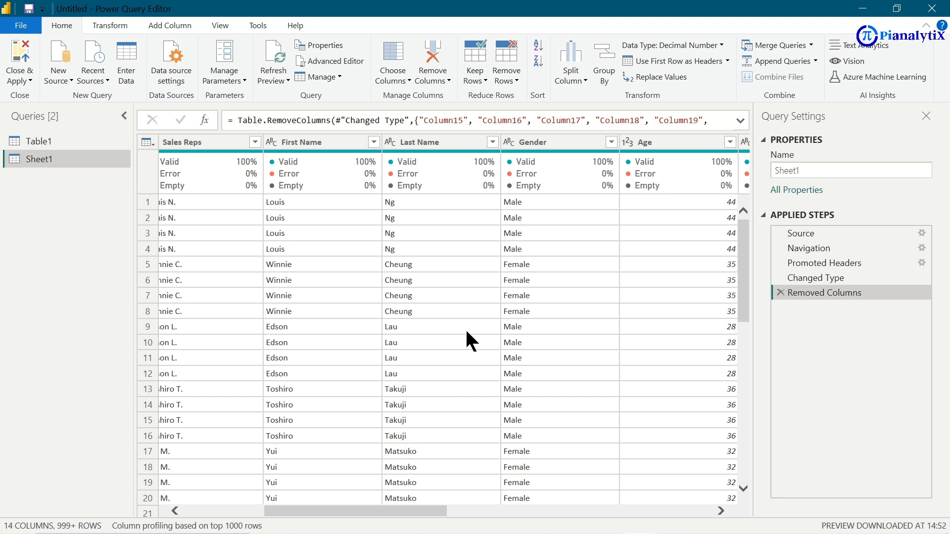
click(400, 145)
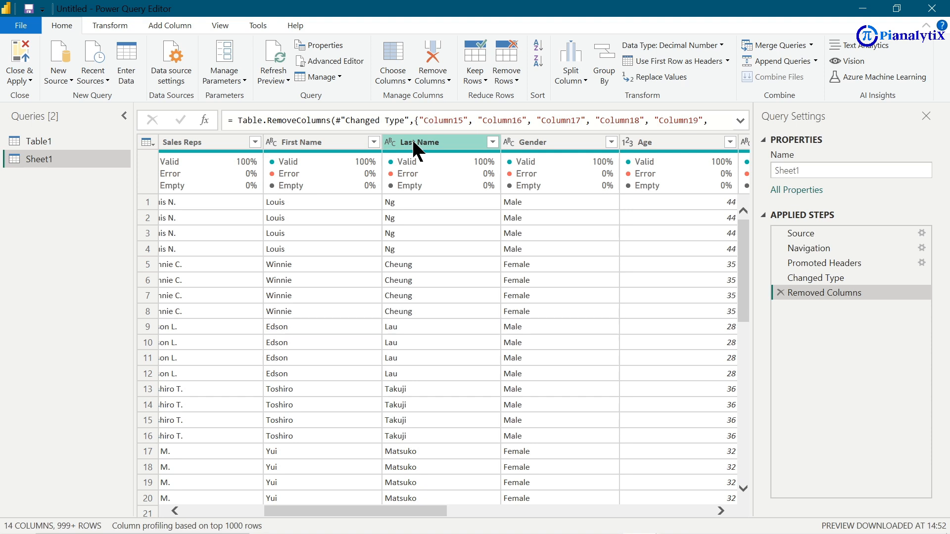
click(390, 142)
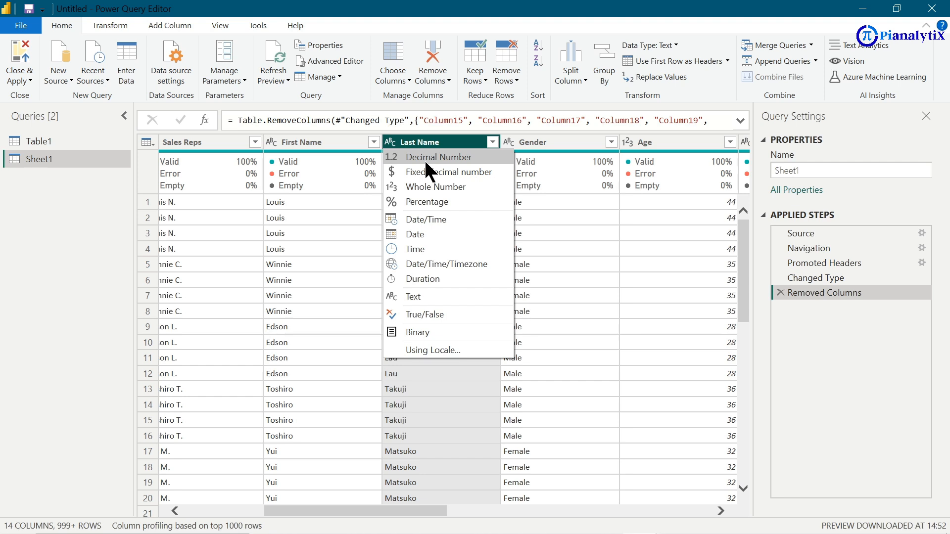
click(68, 263)
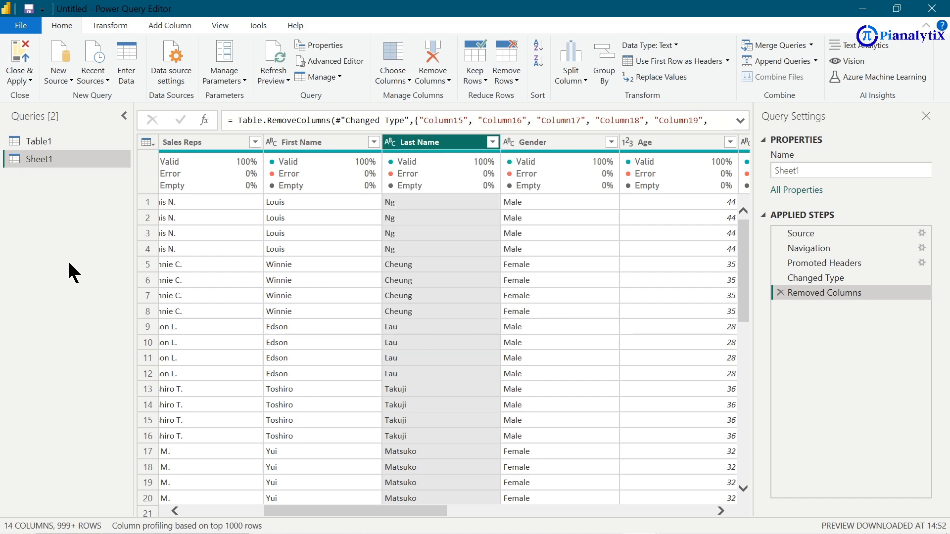
Step: Review the Region, Country, Sales Reps, First Name and Last Name columns of Sheet1 with their data types
scroll(385, 270, left, 3)
scroll(384, 270, left, 3)
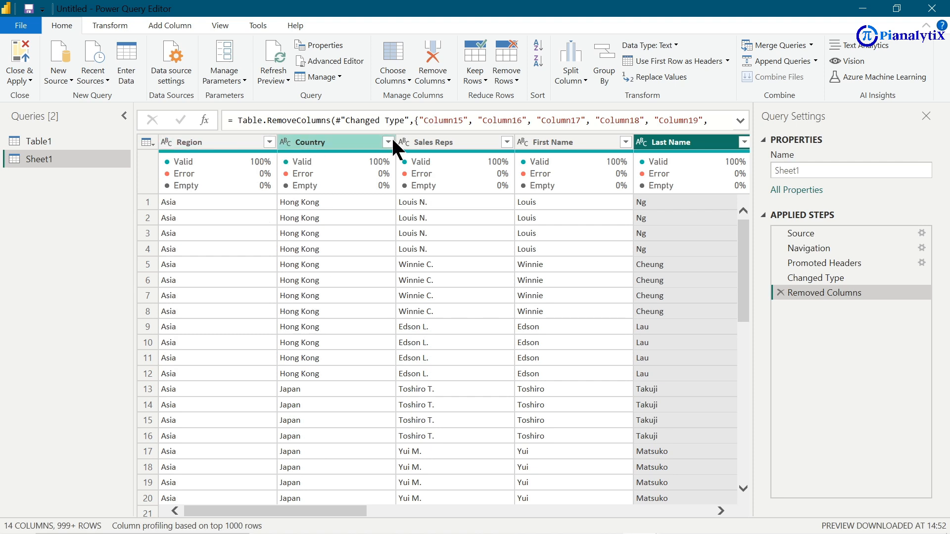
scroll(403, 271, right, 3)
scroll(403, 270, right, 3)
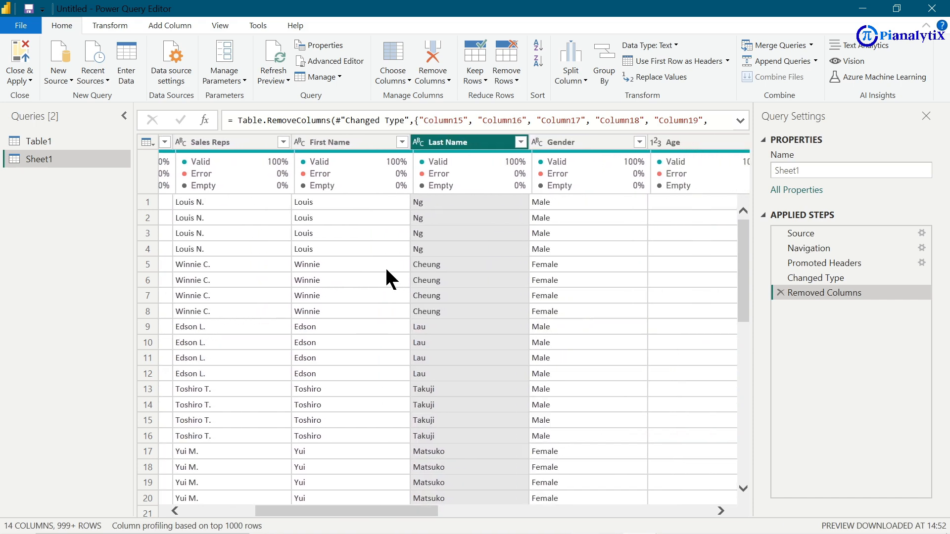
scroll(386, 270, right, 3)
scroll(312, 267, left, 9)
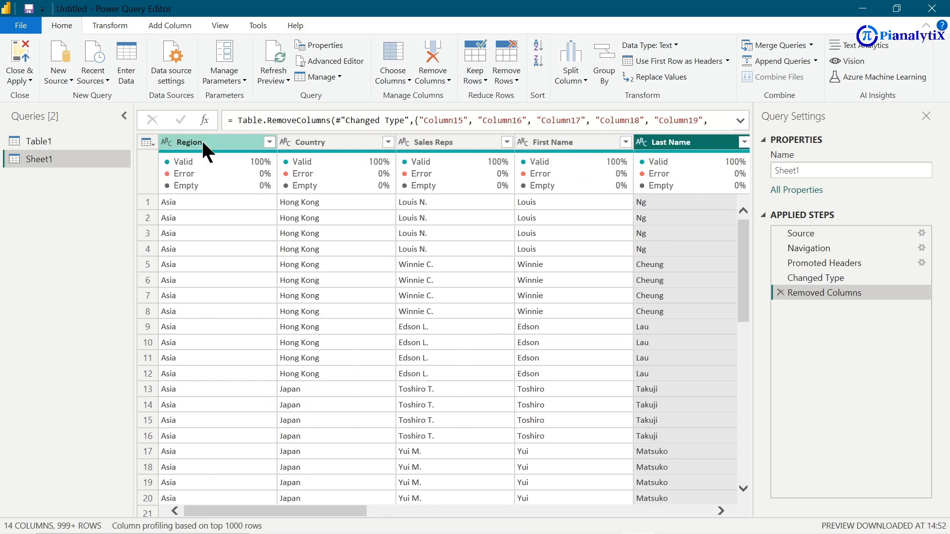
mouse_move(393, 192)
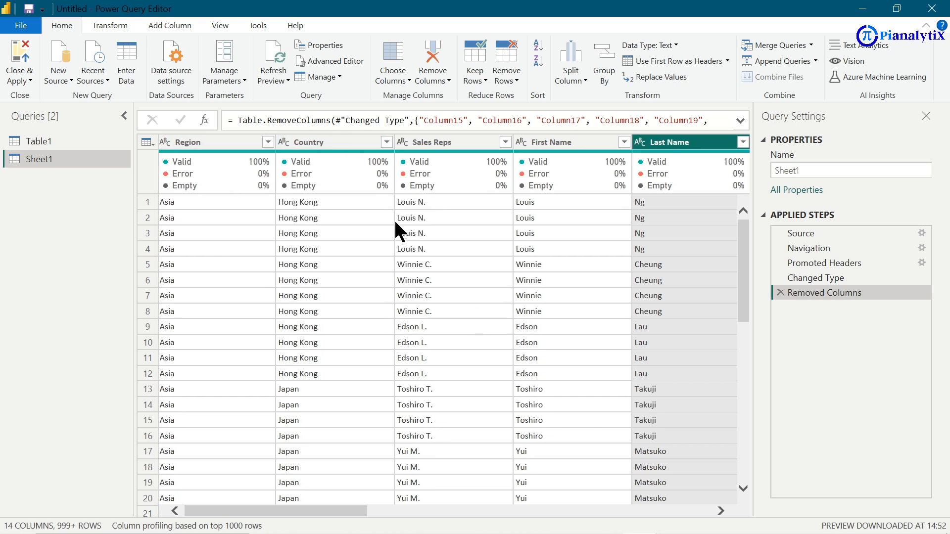
Step: Examine the data types, column quality and sample values of the Sheet1 columns from Gender through Revenue (USD)
scroll(393, 219, right, 3)
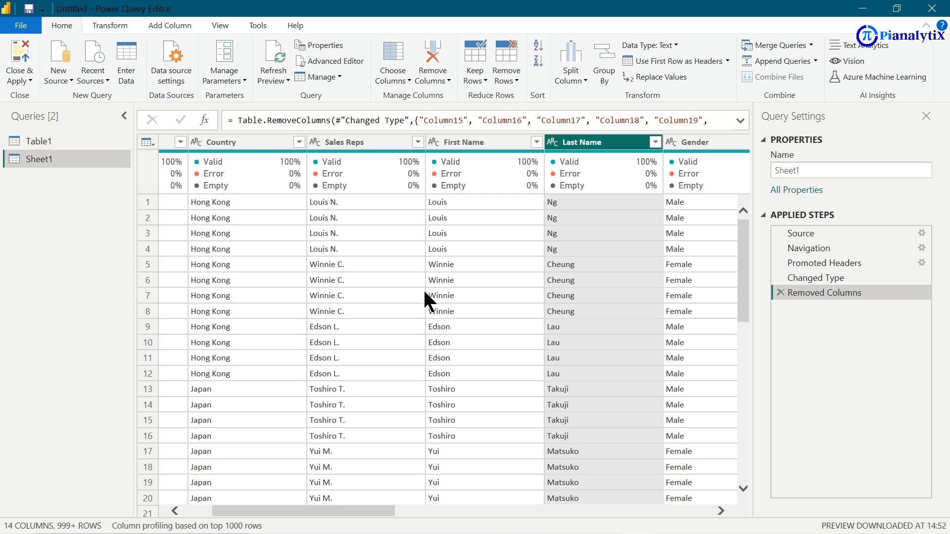
scroll(424, 290, right, 3)
scroll(424, 299, right, 3)
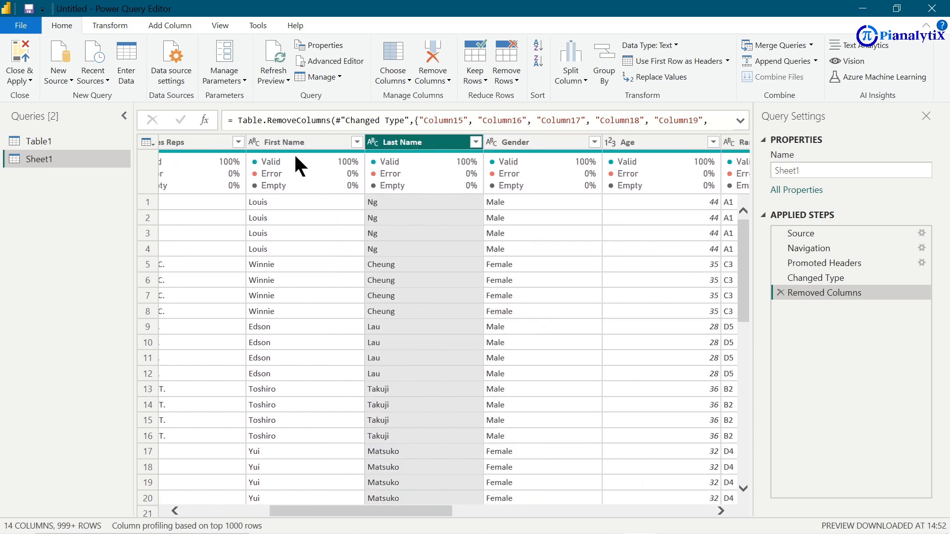
scroll(549, 275, right, 10)
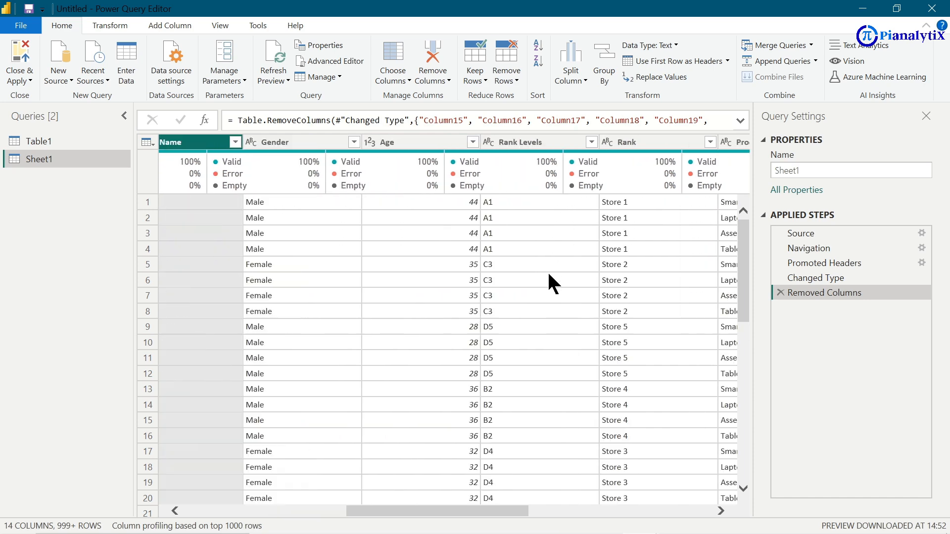
scroll(603, 209, right, 3)
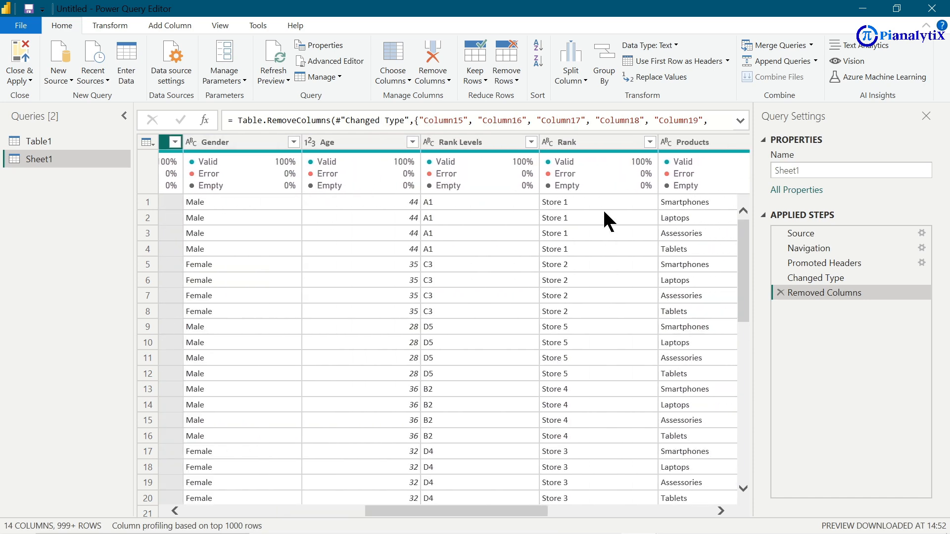
scroll(603, 209, right, 2)
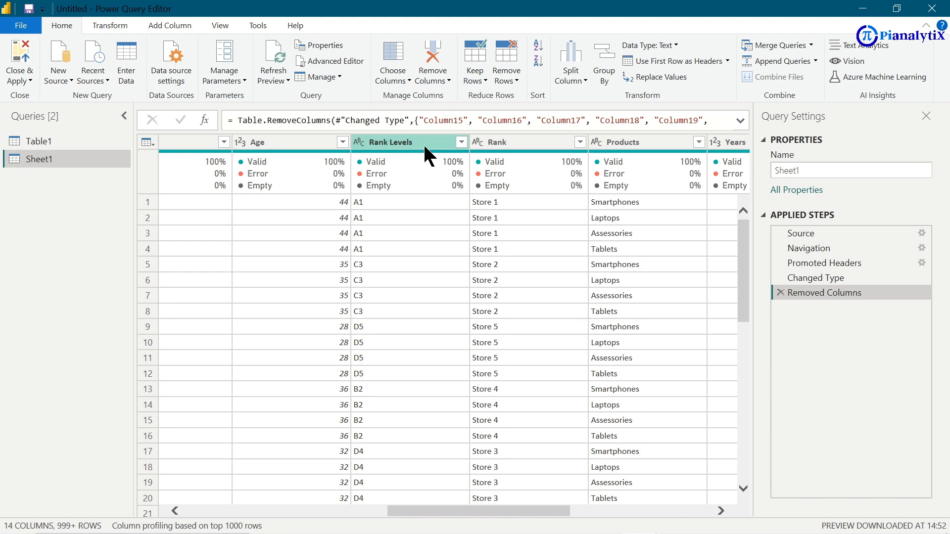
scroll(399, 326, right, 5)
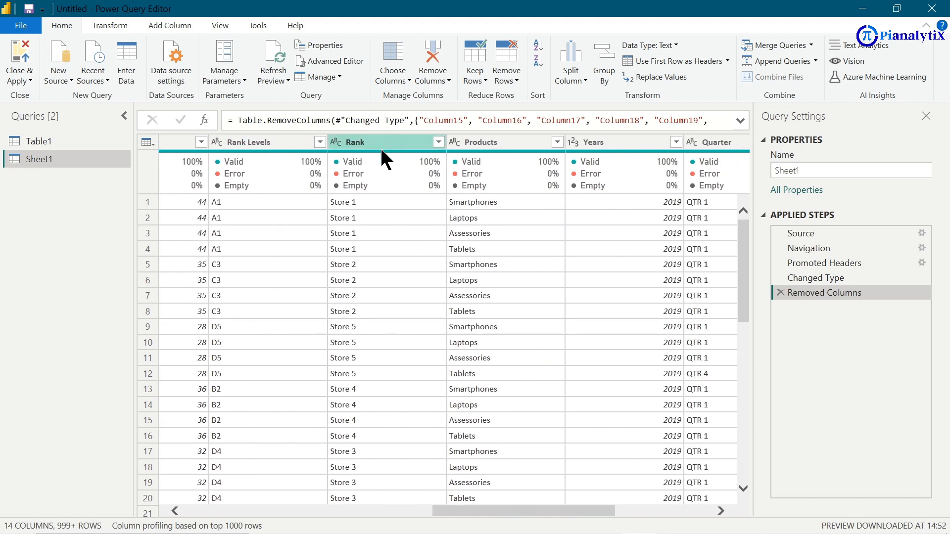
mouse_move(285, 173)
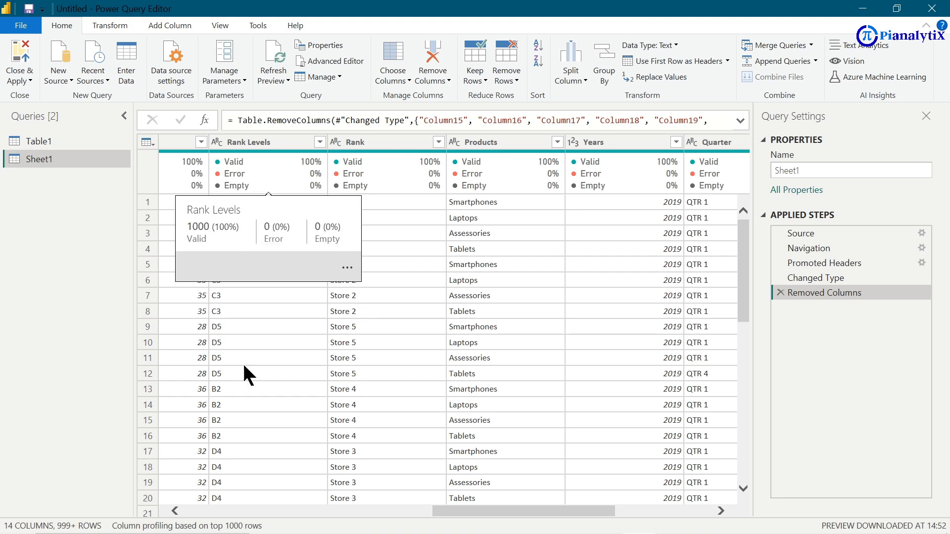
scroll(242, 396, right, 3)
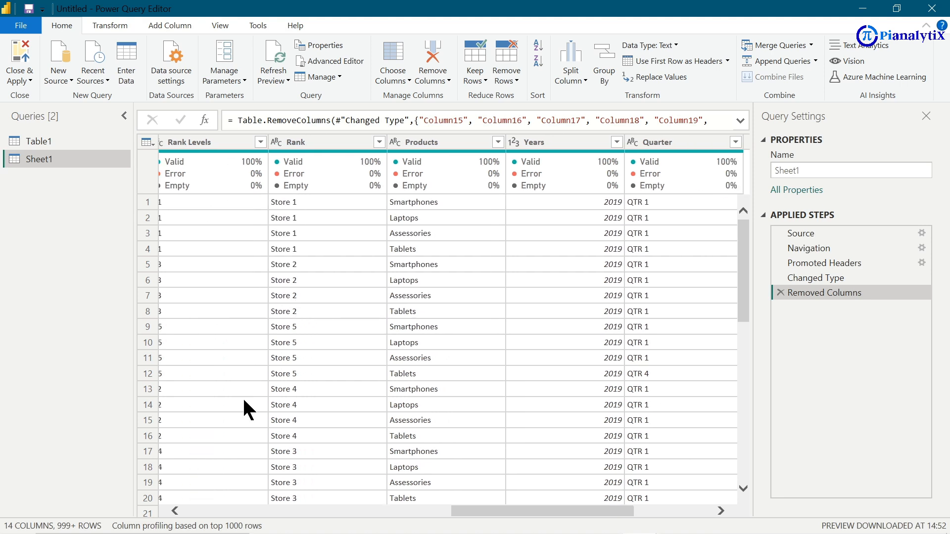
scroll(442, 304, right, 5)
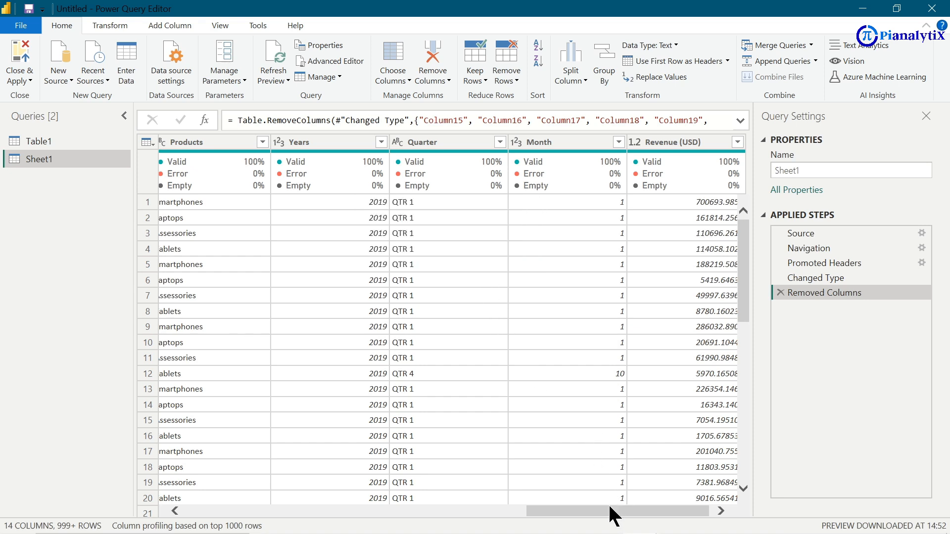
drag(602, 507, 632, 517)
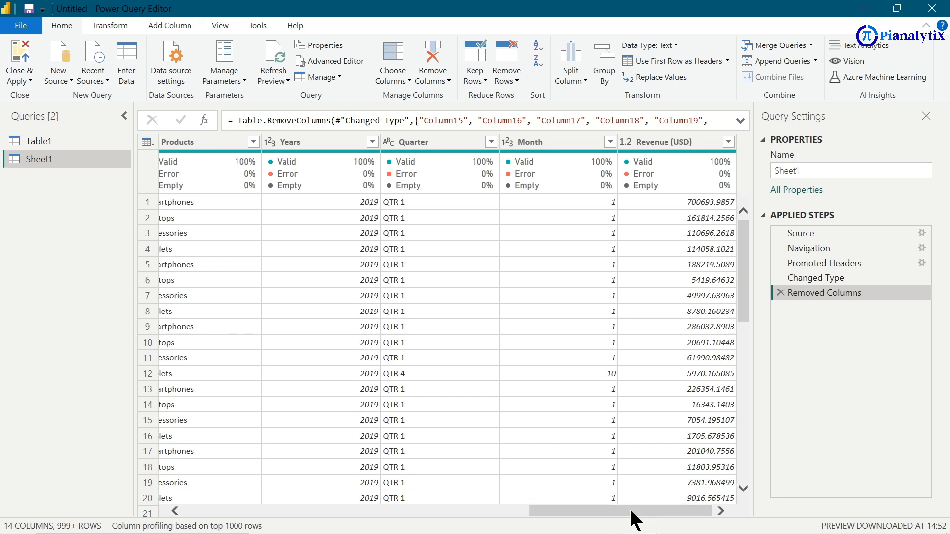
click(598, 402)
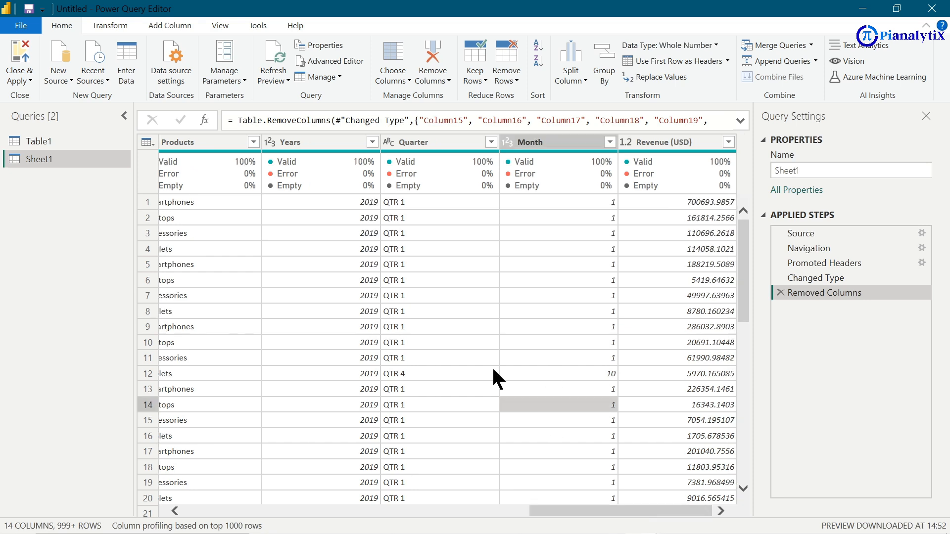
Step: Display the Table1 query for comparison with Sheet1, and return to the Sheet1 query
drag(608, 511, 402, 511)
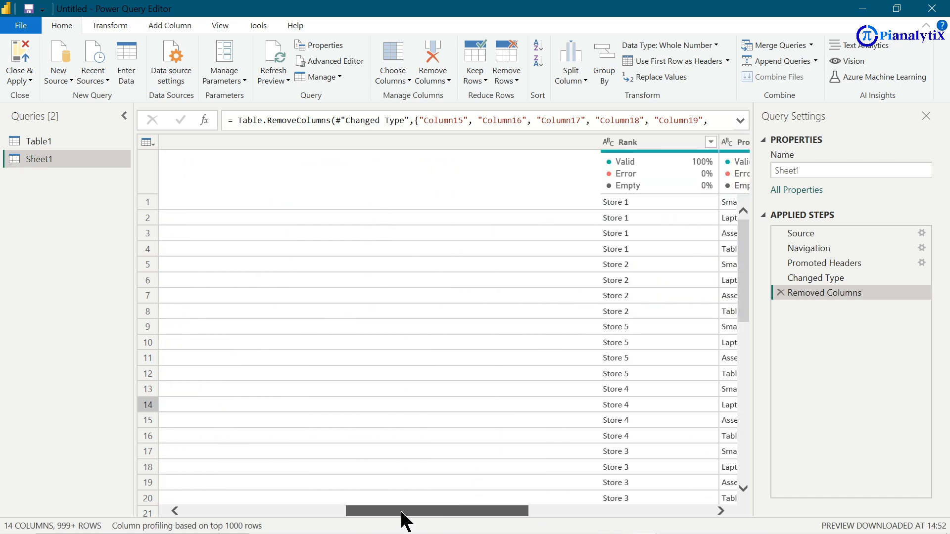
click(48, 136)
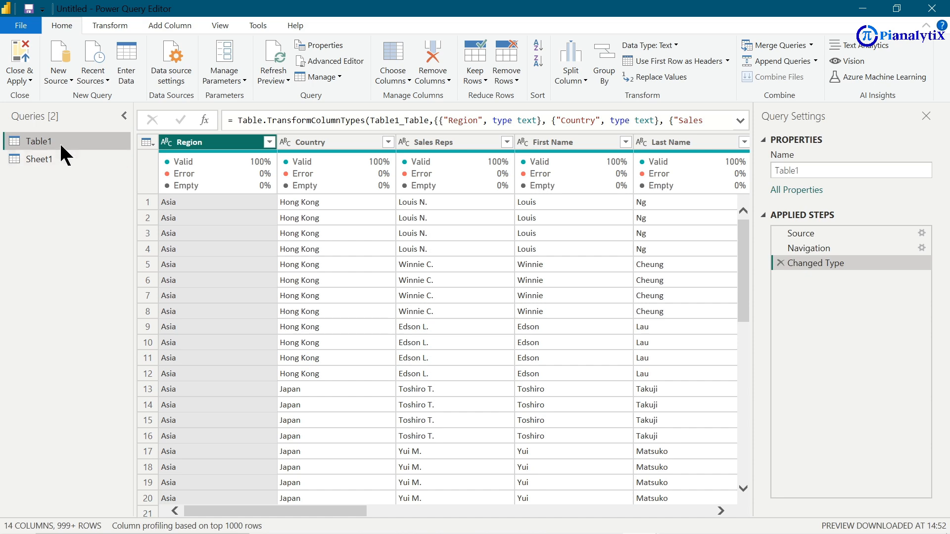
click(88, 158)
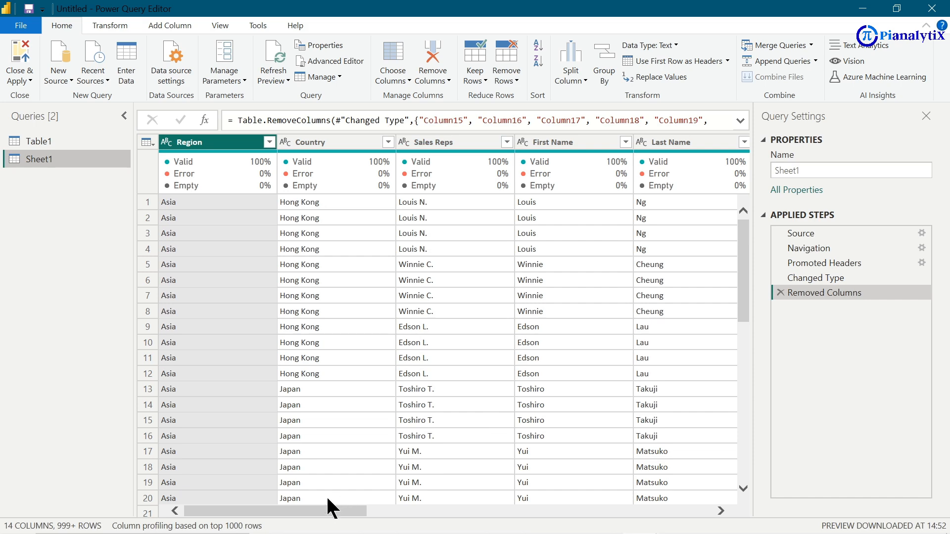
Step: Close the Power Query Editor, apply the pending query changes, and expand the list of loaded data tables
drag(321, 507, 552, 505)
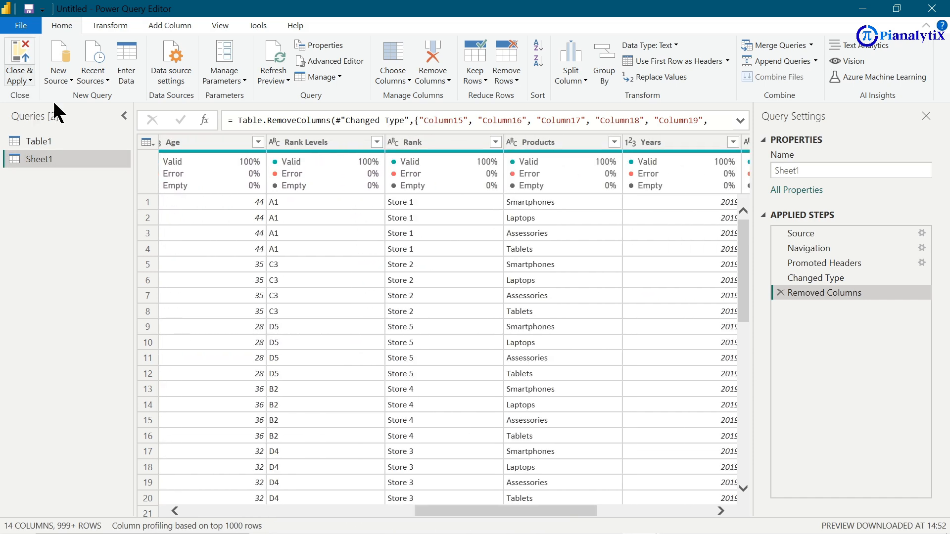
click(22, 59)
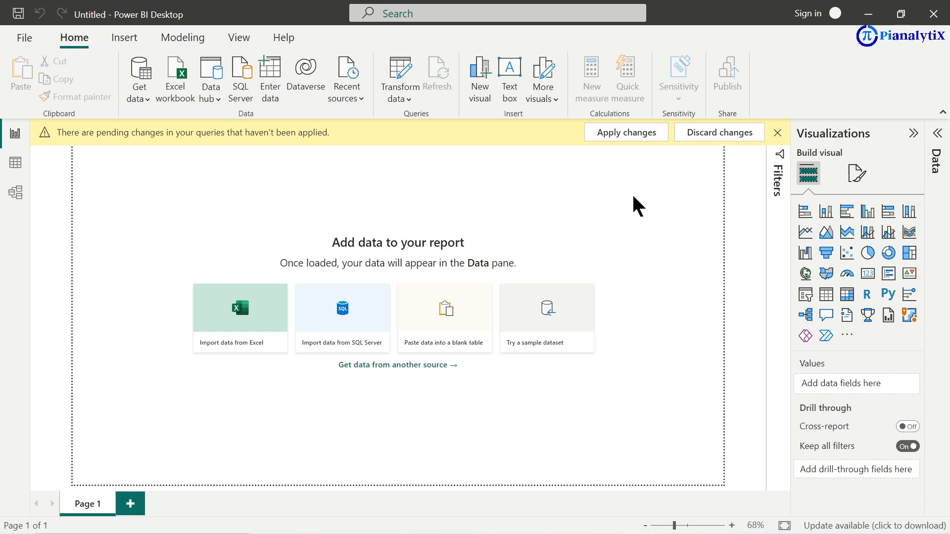
click(936, 140)
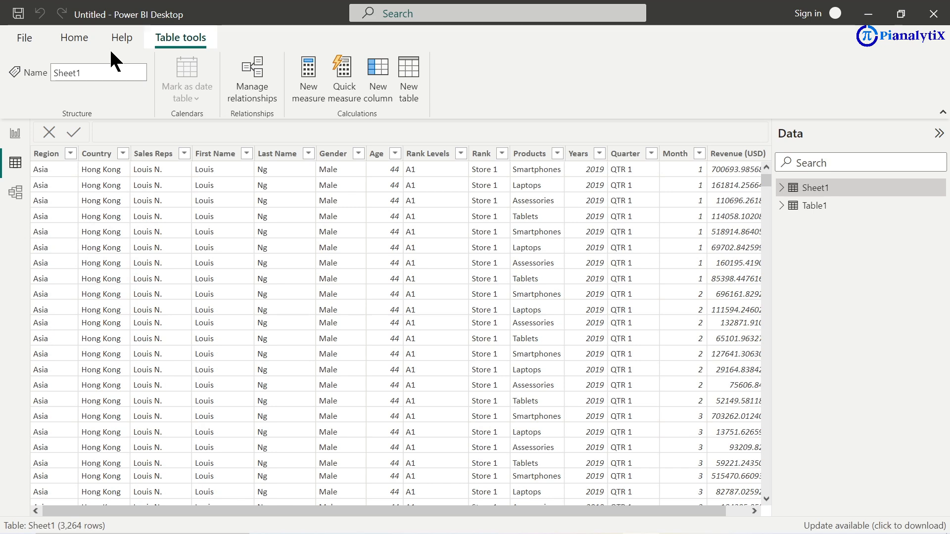
Step: Reopen the queries in the Power Query Editor and review the Table1 columns from Region to Years
click(55, 39)
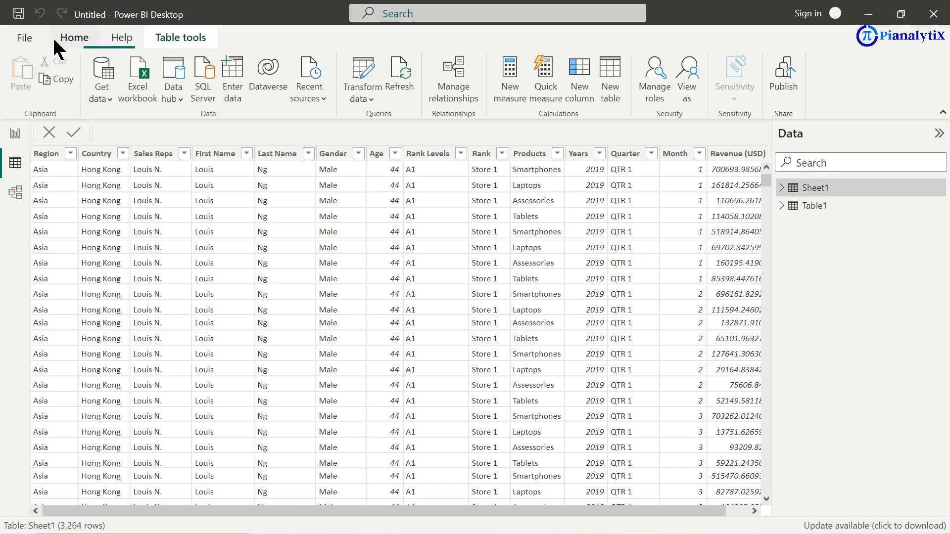
click(371, 69)
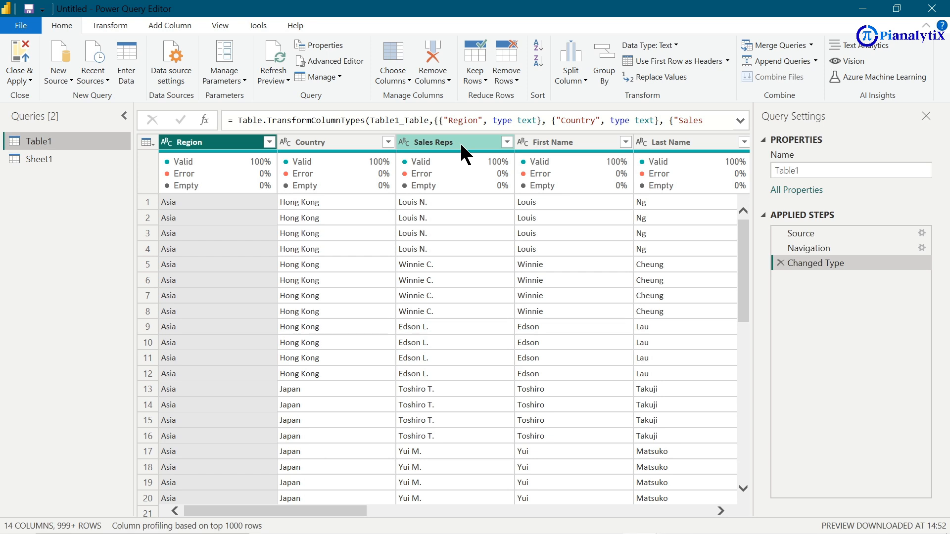
drag(334, 511, 556, 503)
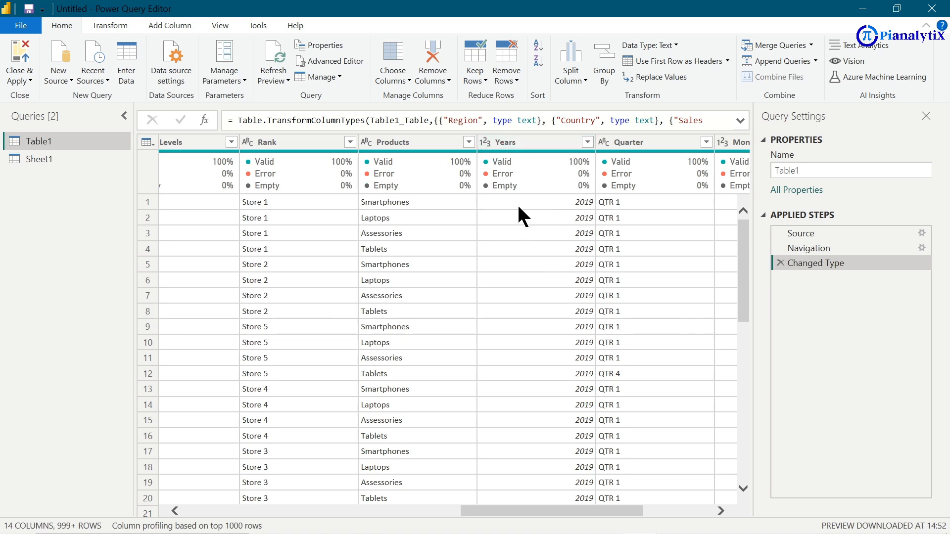
click(485, 143)
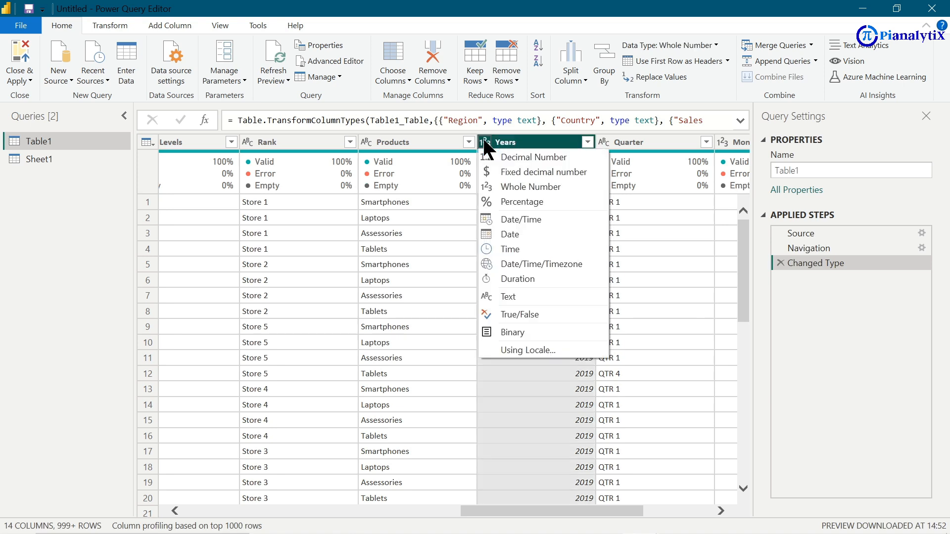
click(529, 220)
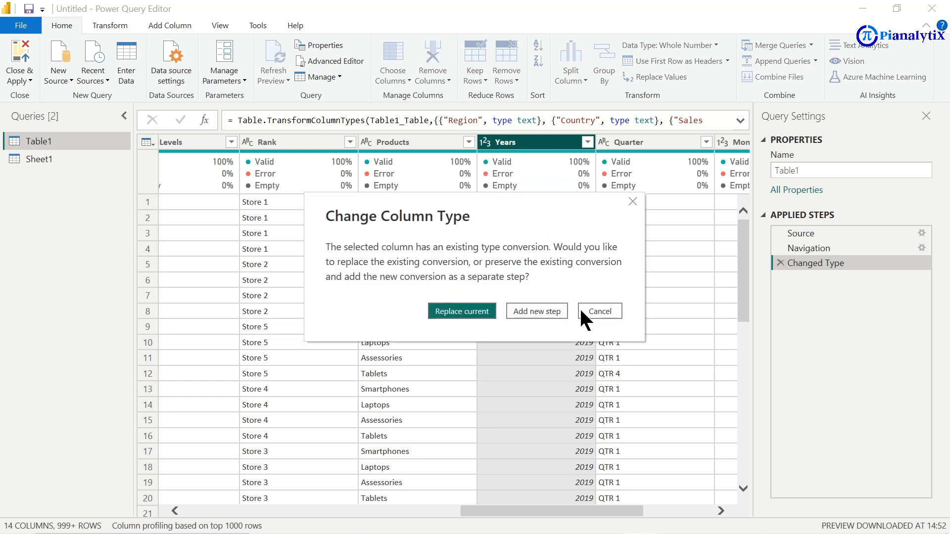
click(592, 311)
Step: Remove the Changed Type step from Table1 and apply a filter on the Years column with all values selected
click(486, 142)
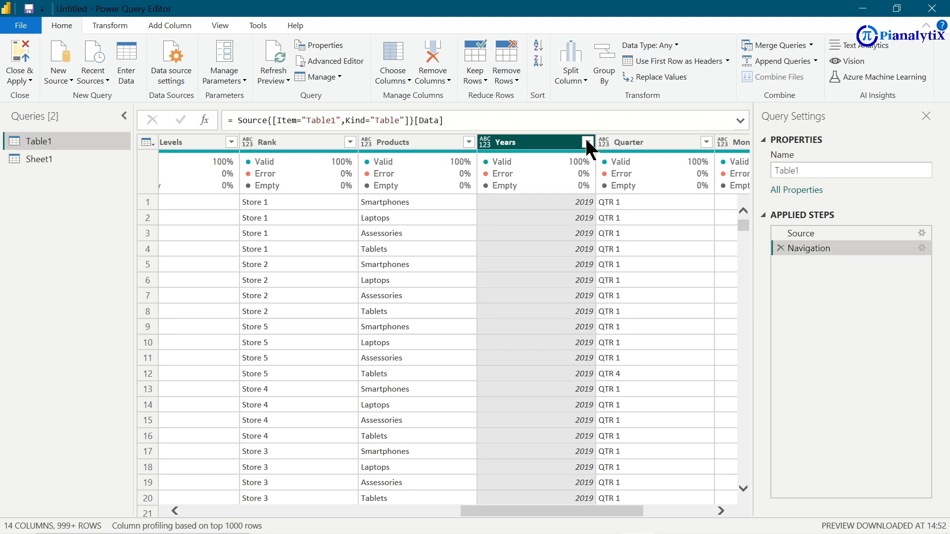
click(587, 142)
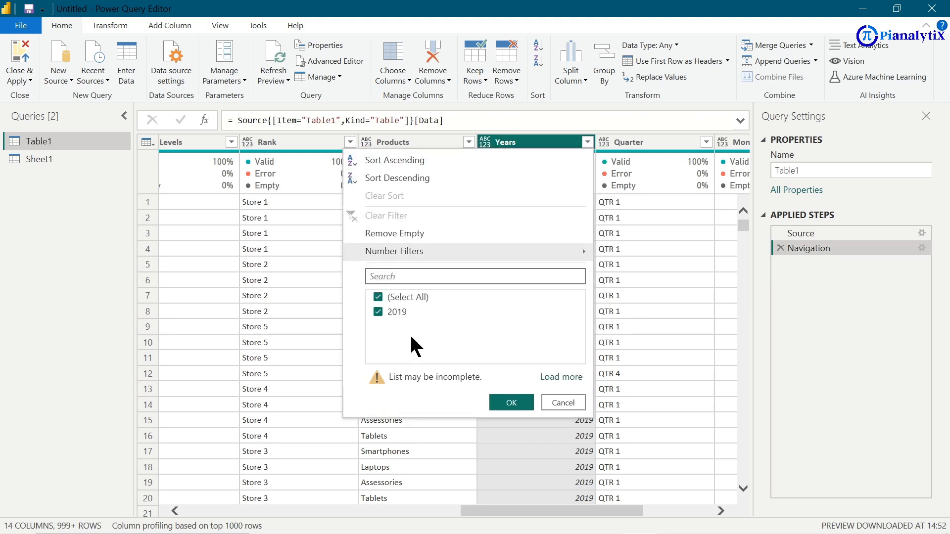
click(512, 403)
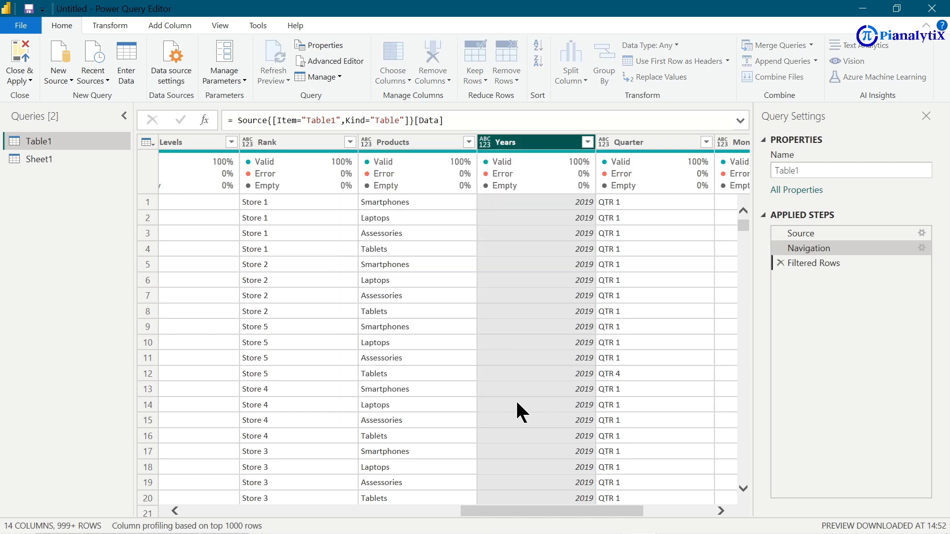
Step: Set the data type of Table1's Month column to Whole Number
scroll(588, 359, right, 2)
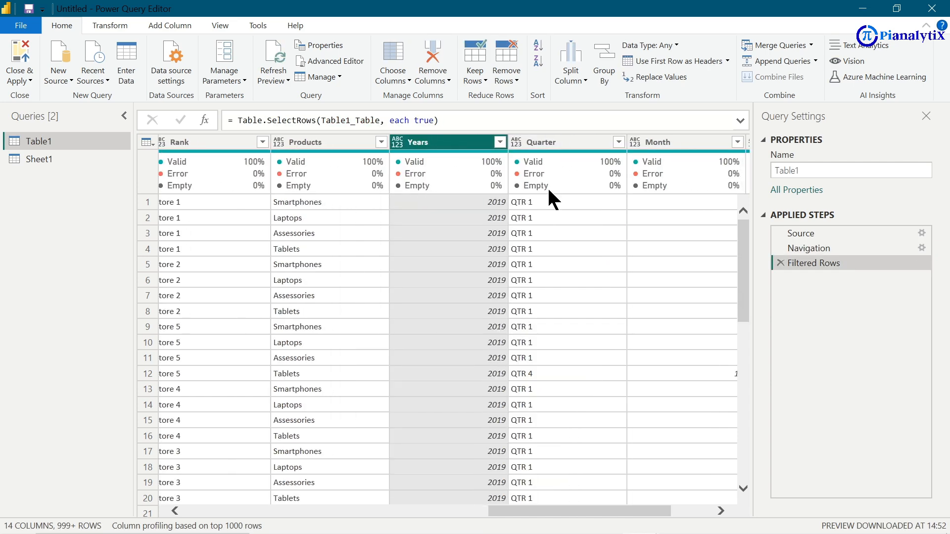
scroll(654, 356, right, 2)
click(654, 356)
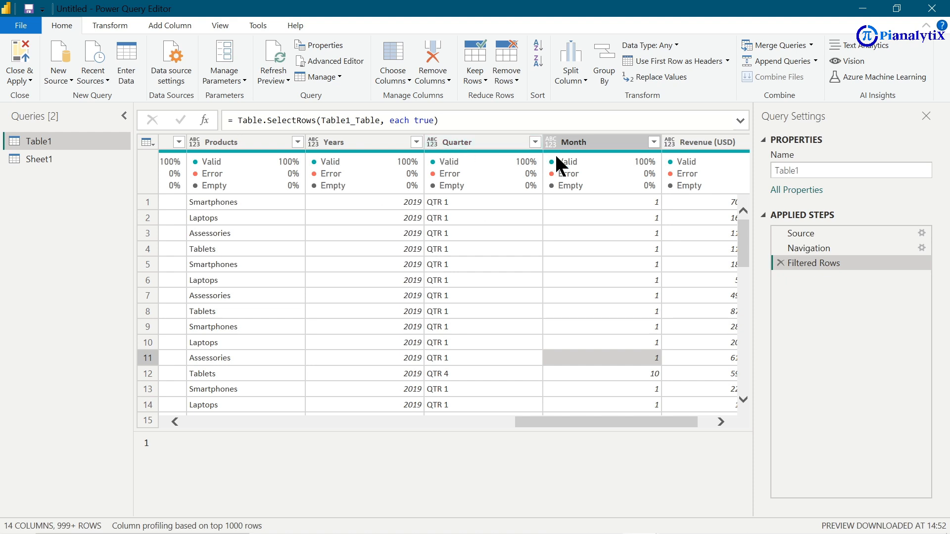
click(552, 140)
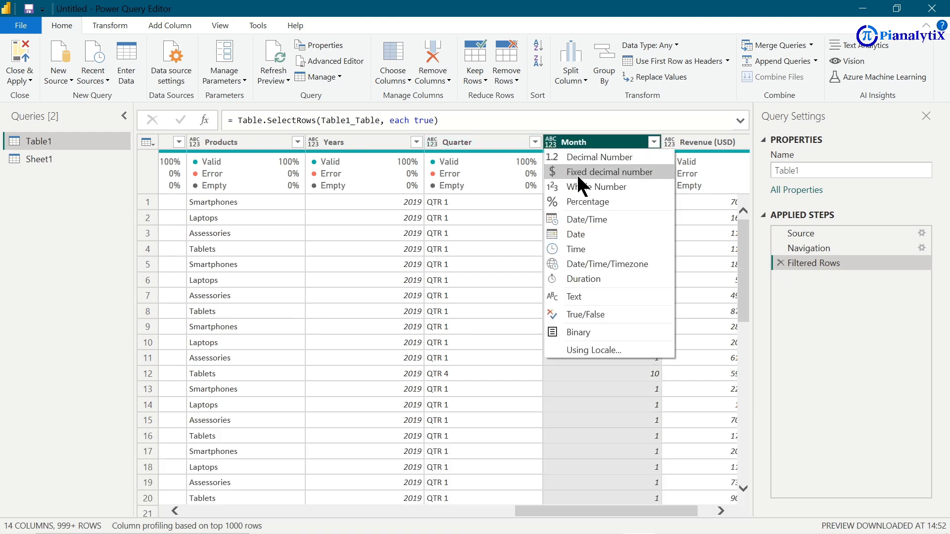
click(620, 186)
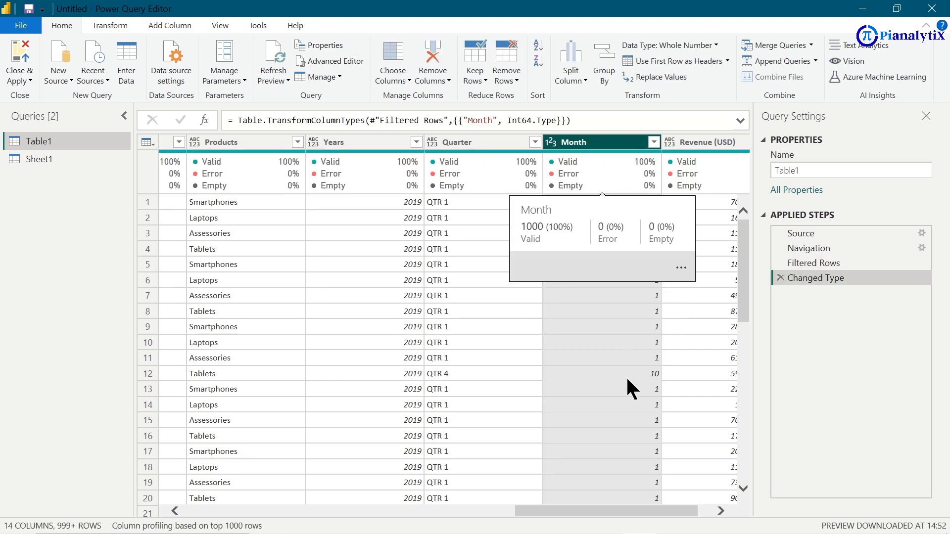
click(641, 497)
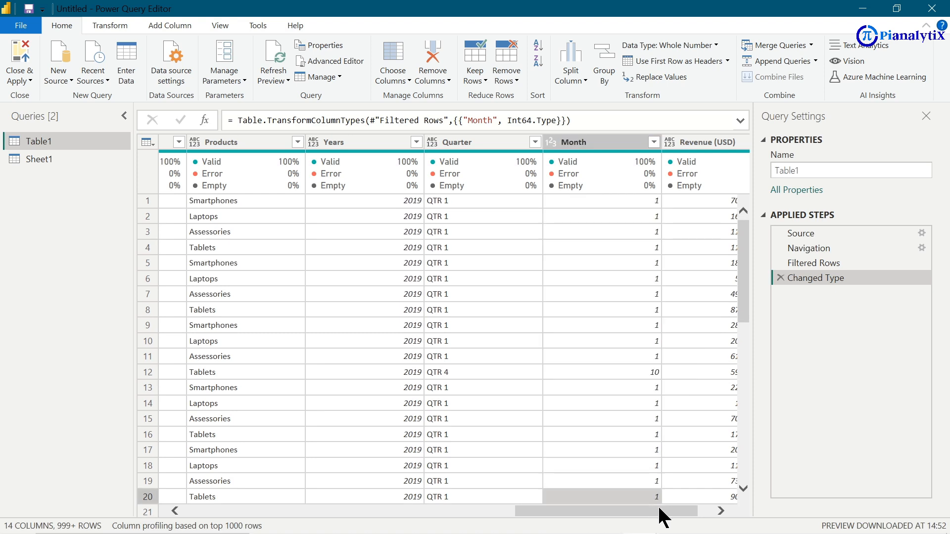
Step: Set the data type of Table1's Revenue (USD) column to Decimal Number
drag(663, 509, 710, 513)
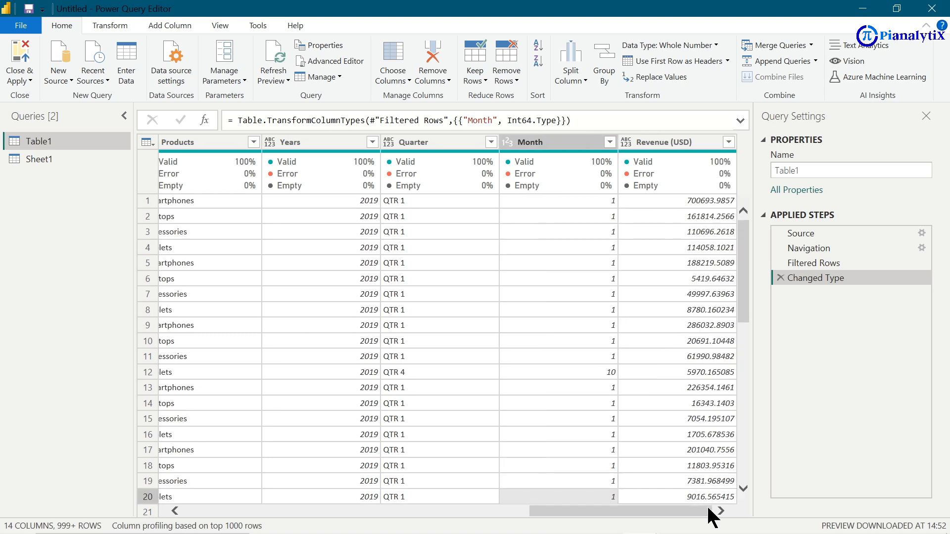
click(651, 143)
click(625, 141)
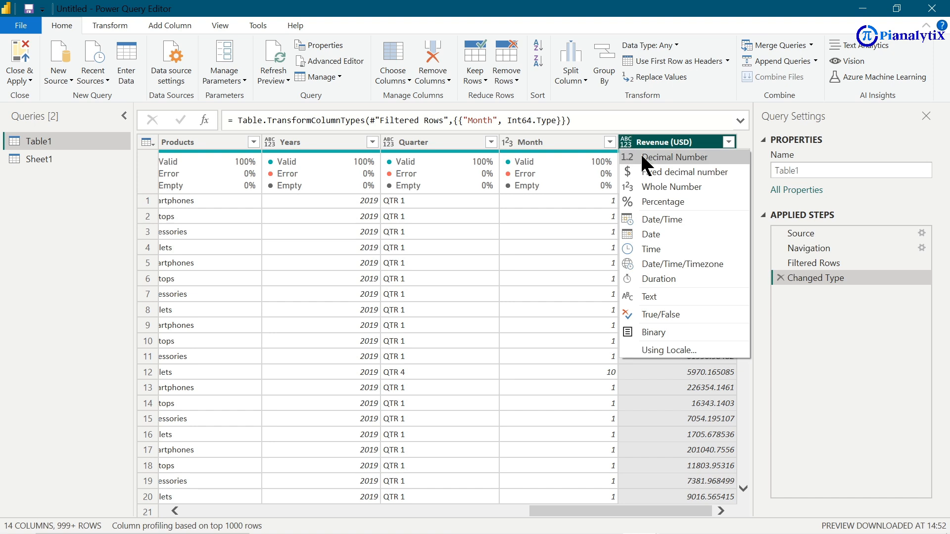
click(656, 157)
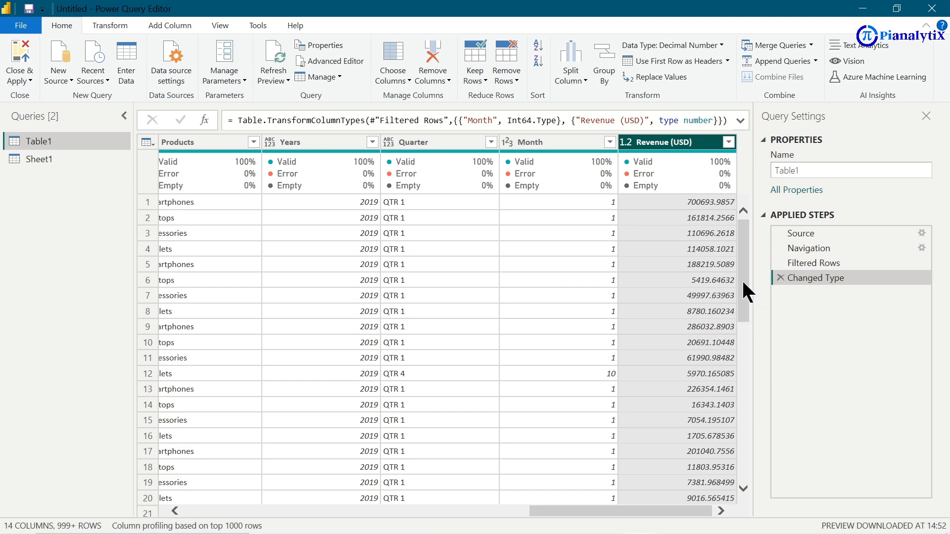
drag(744, 283, 753, 165)
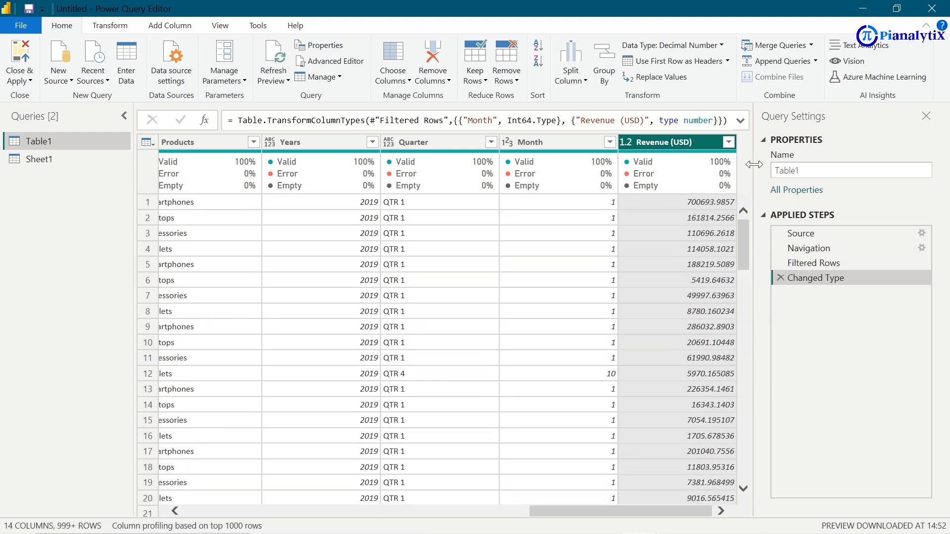
Step: Look through the Revenue (USD) filter values and apply the filter with all of them selected
click(729, 142)
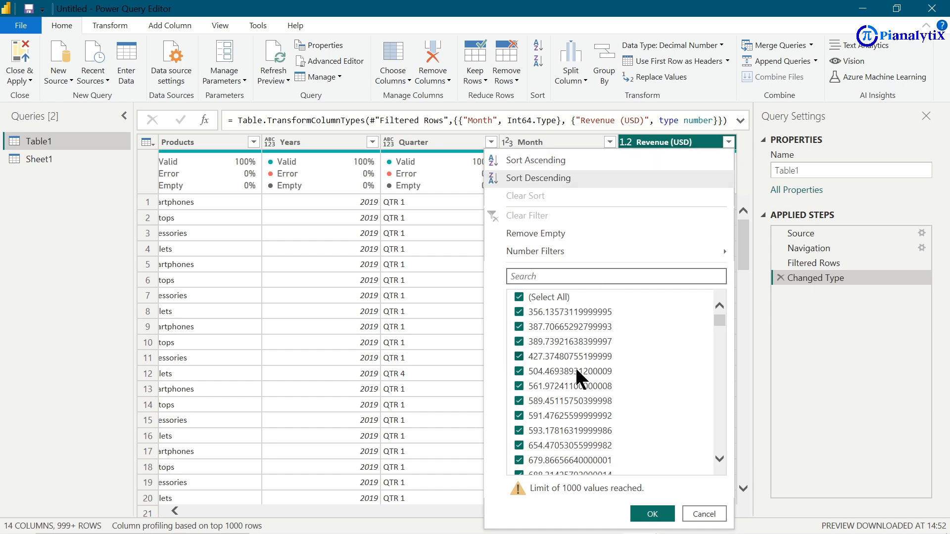
scroll(579, 378, down, 15)
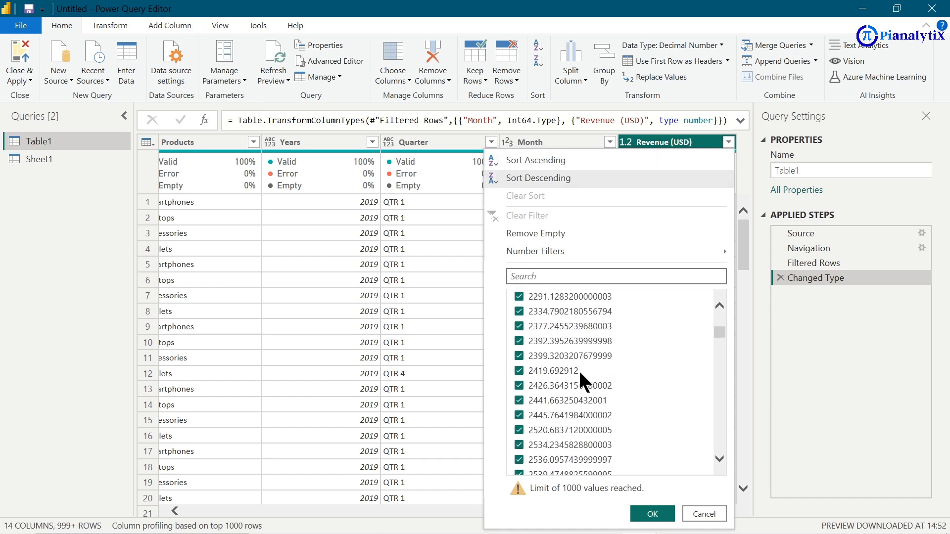
scroll(581, 374, down, 20)
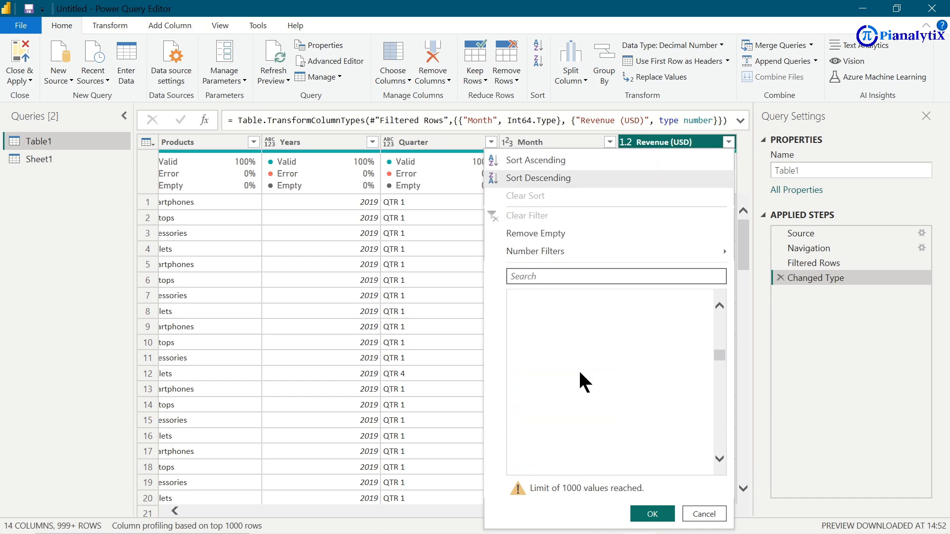
scroll(584, 381, down, 20)
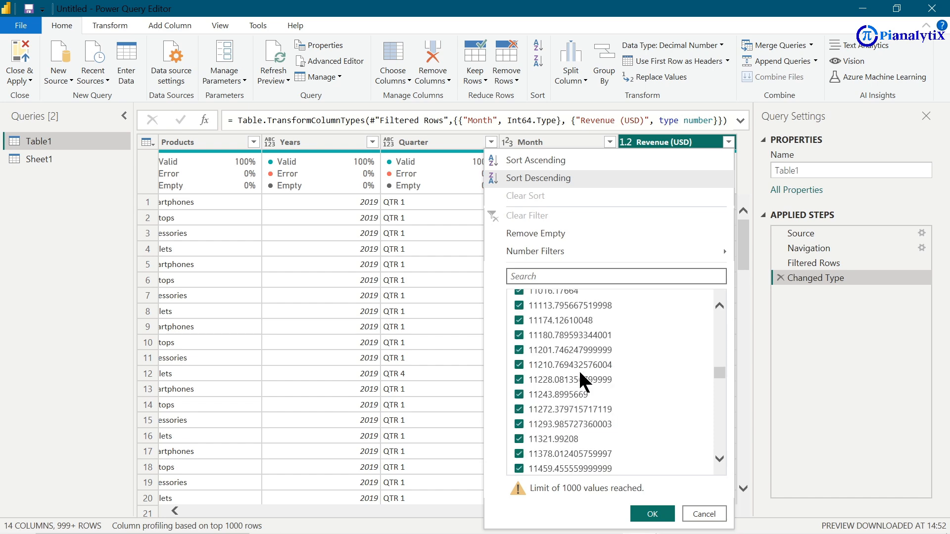
scroll(581, 375, down, 20)
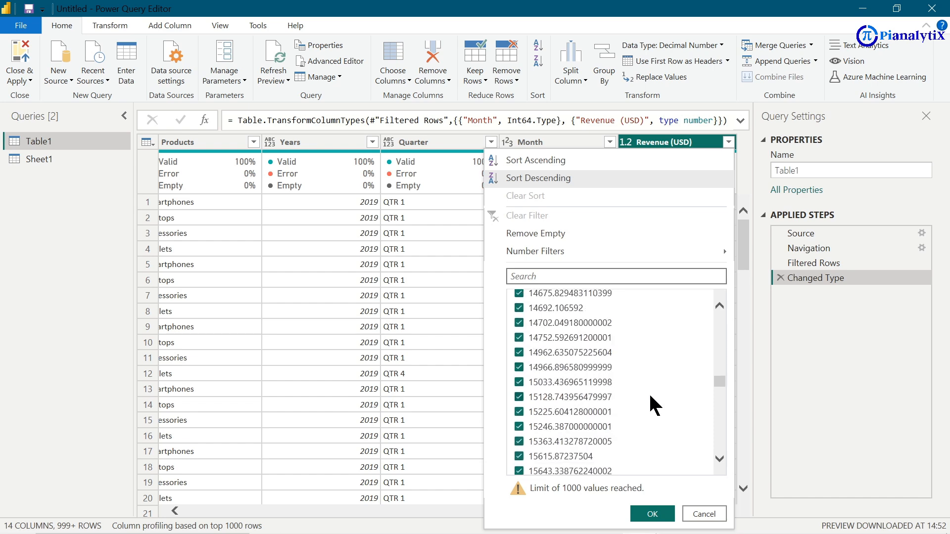
click(652, 514)
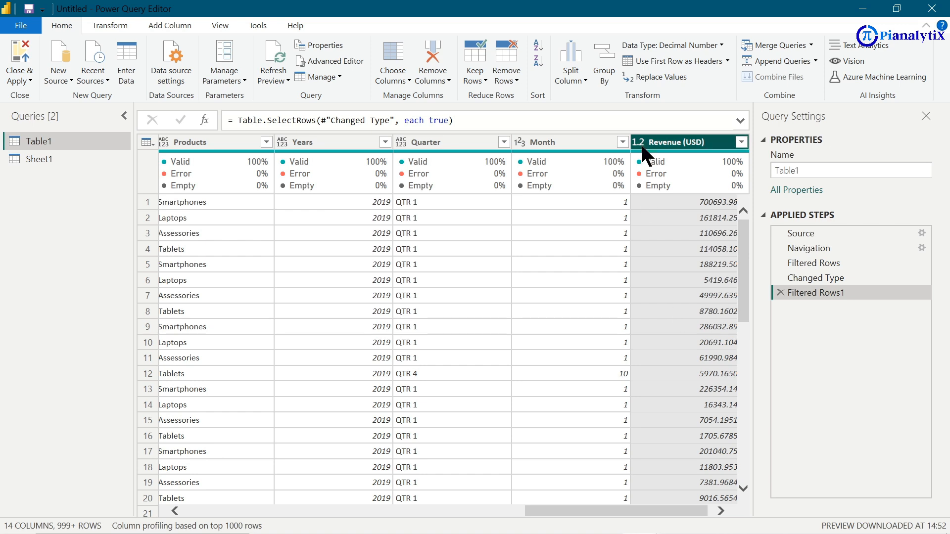
Step: Review the filter values of the Month and Quarter columns, keeping every value selected
click(623, 142)
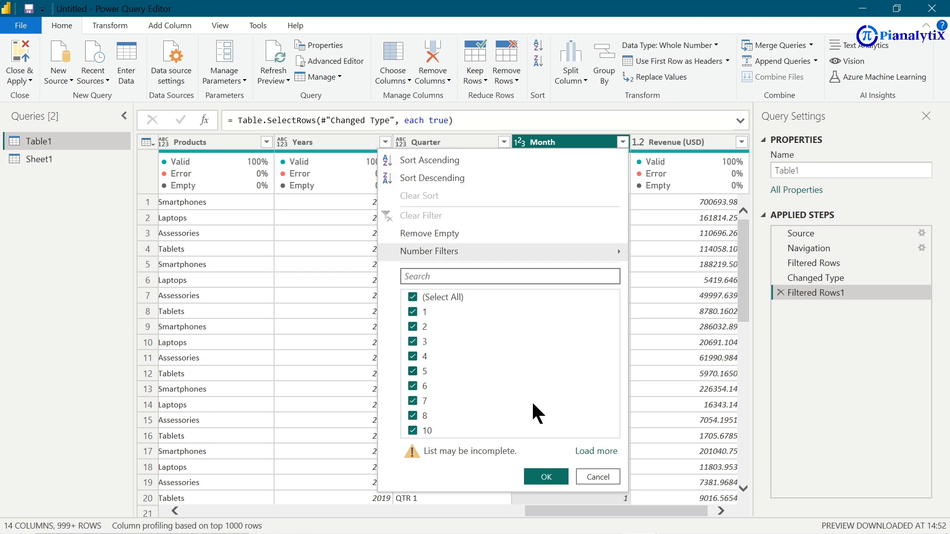
click(546, 477)
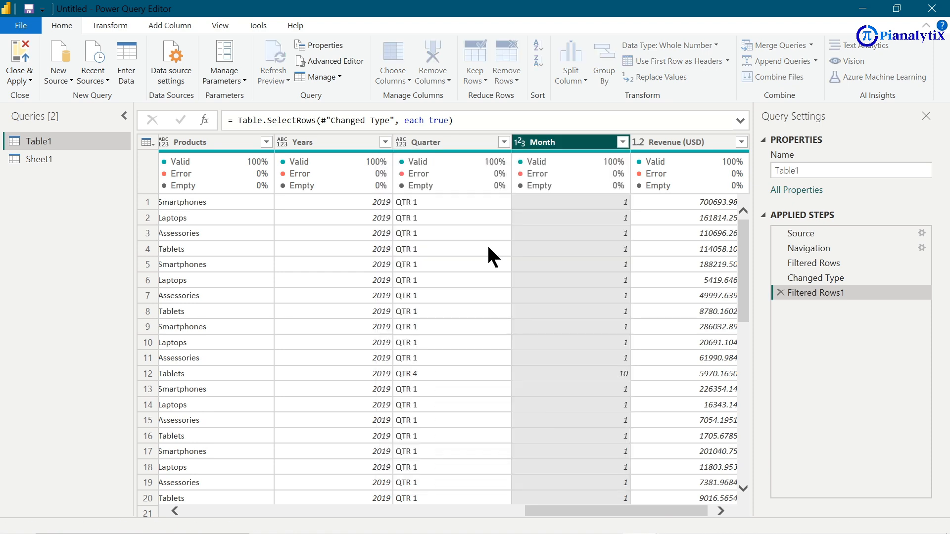
click(503, 142)
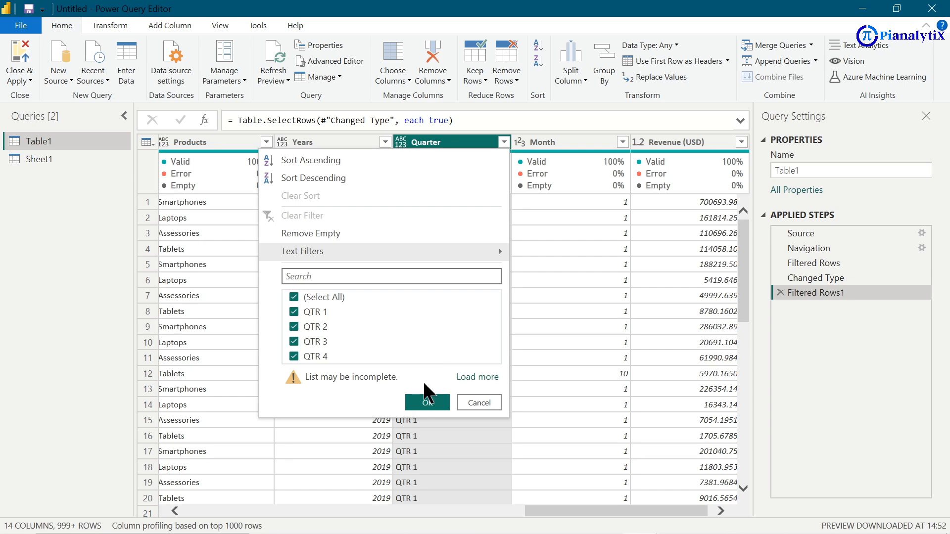
click(427, 402)
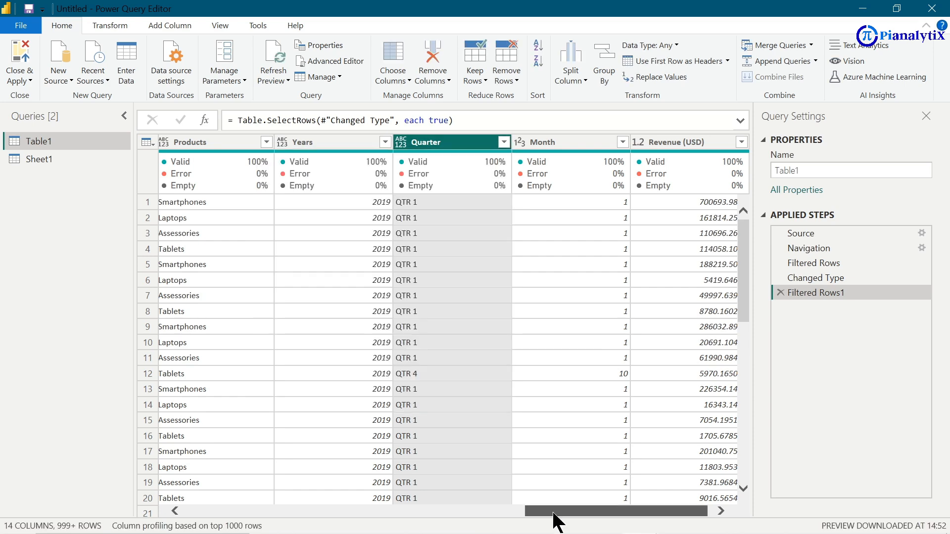
Step: Review the filter values of the Products and Rank columns, keeping every value selected
drag(554, 514, 470, 511)
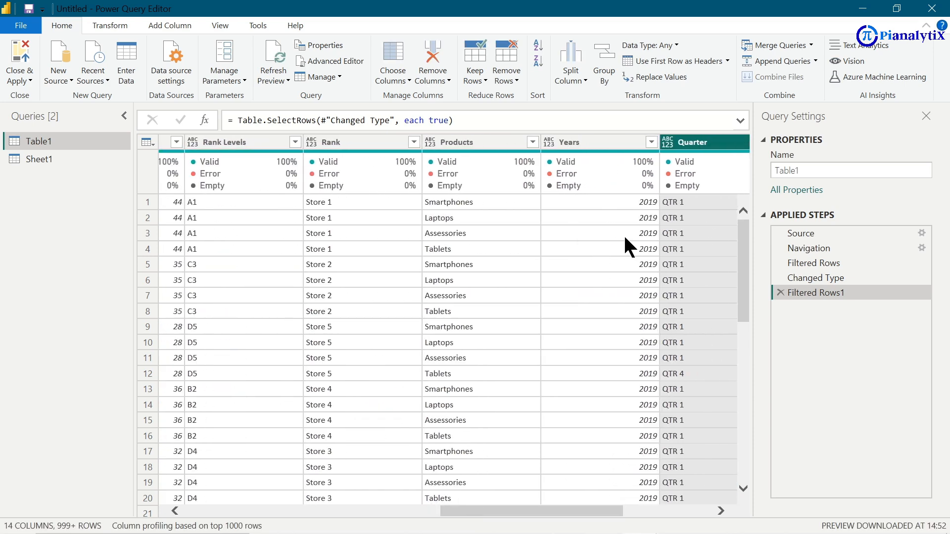
click(532, 143)
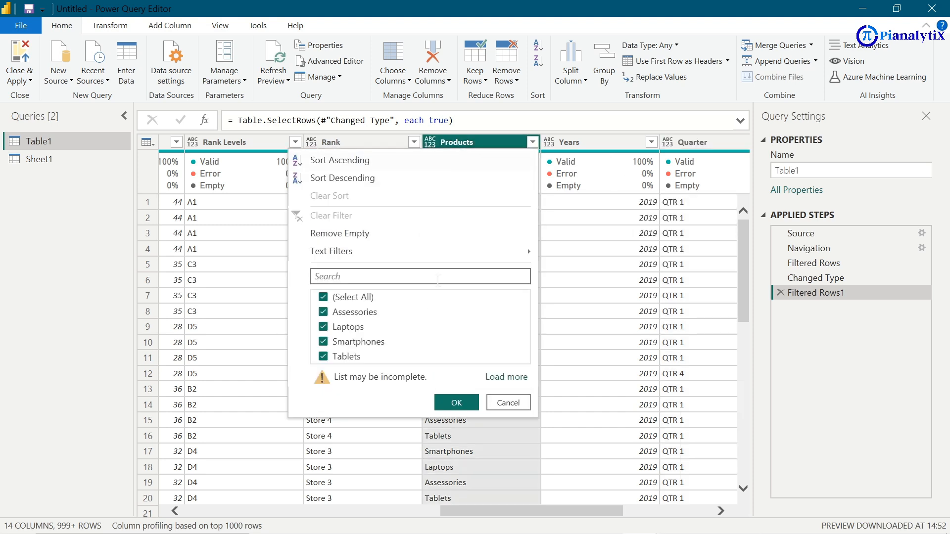
click(456, 403)
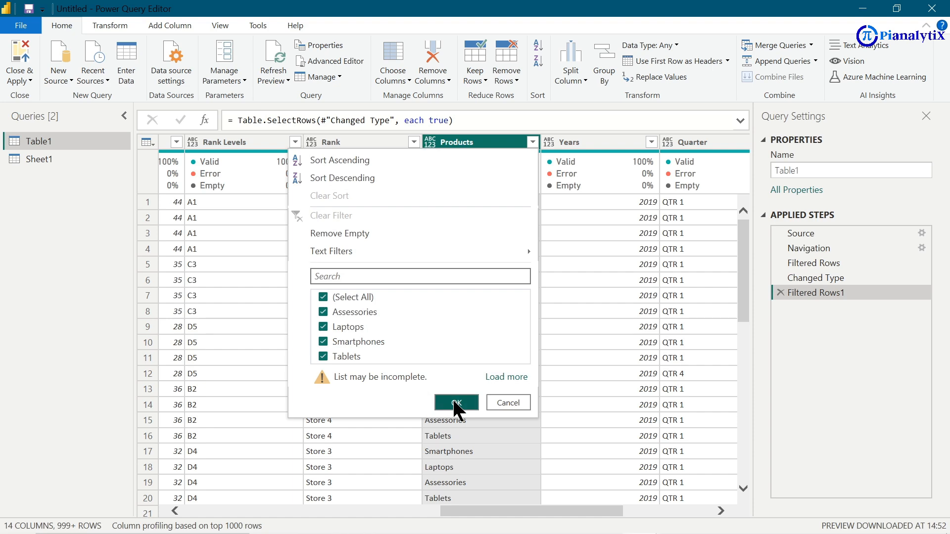
click(414, 142)
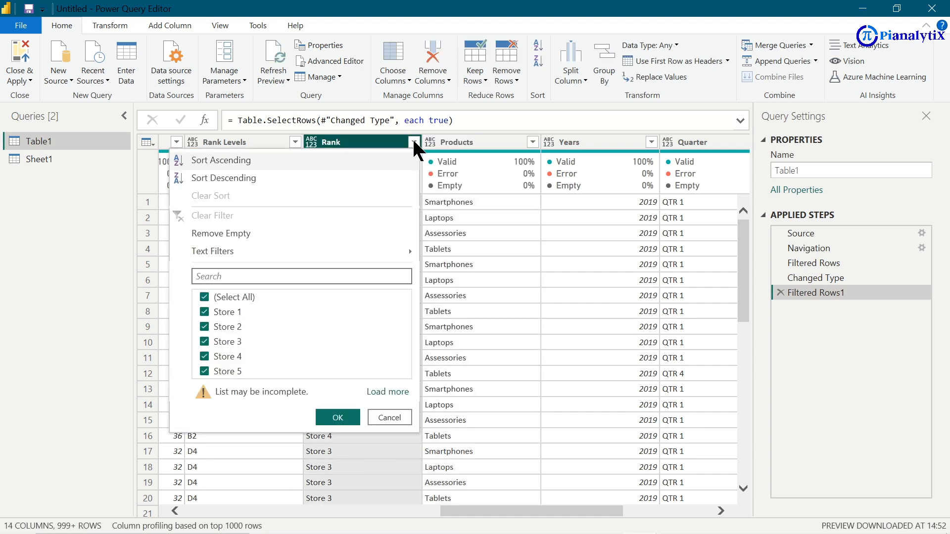
click(325, 419)
drag(476, 506, 187, 454)
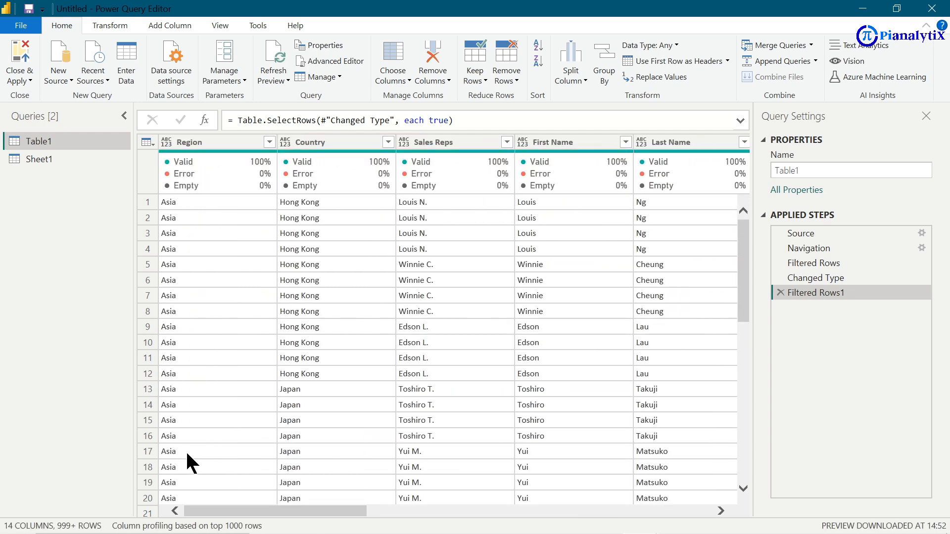
Step: Close the query editor, applying the query changes to the model, and switch to the report view
click(58, 157)
click(59, 144)
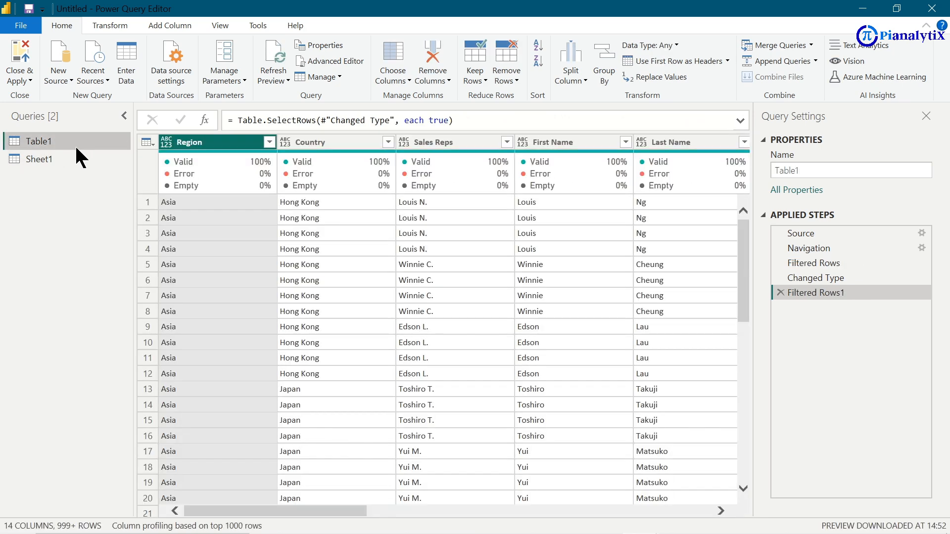
click(28, 59)
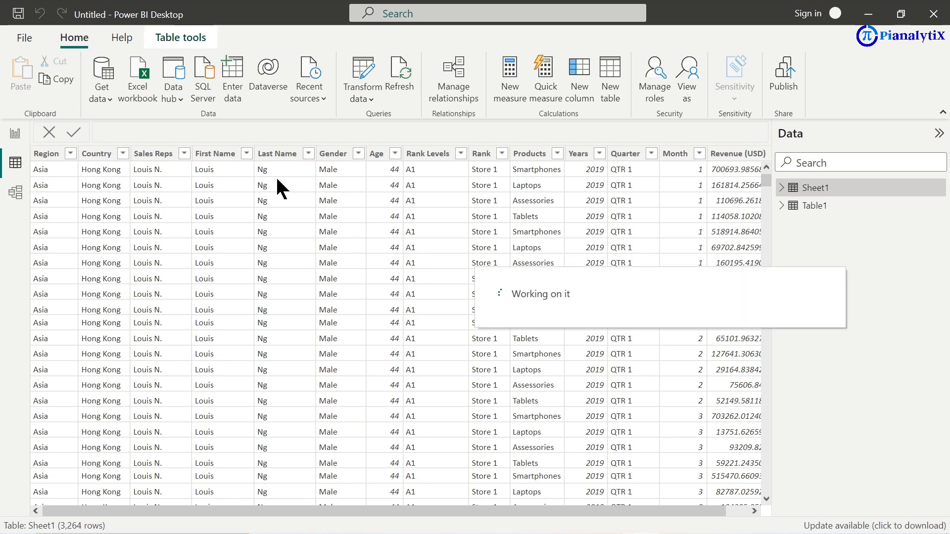
click(16, 134)
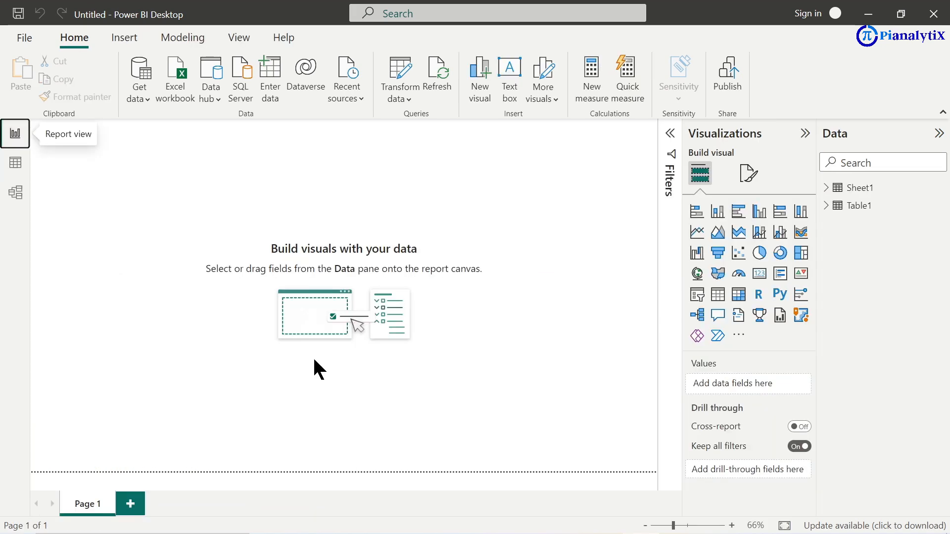
Step: Delete Table1 from the data model
click(862, 210)
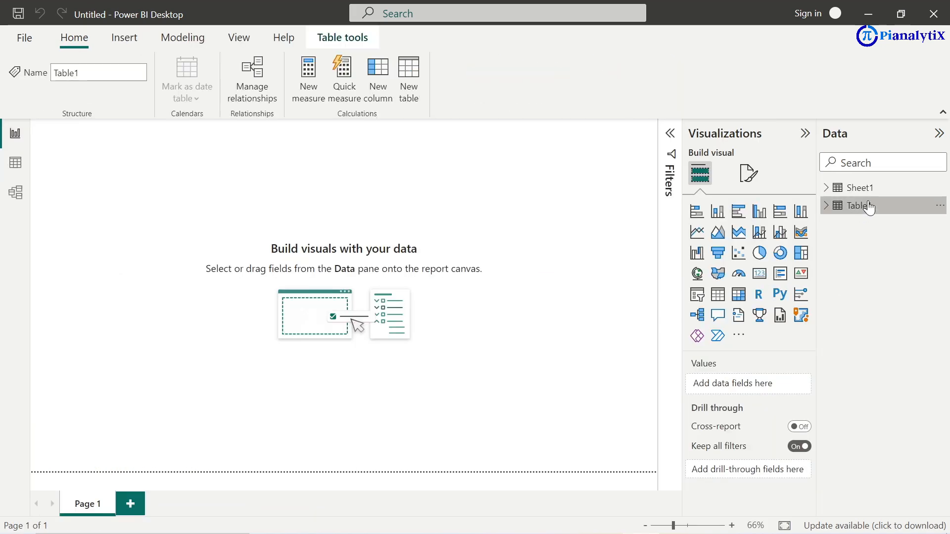
right_click(869, 207)
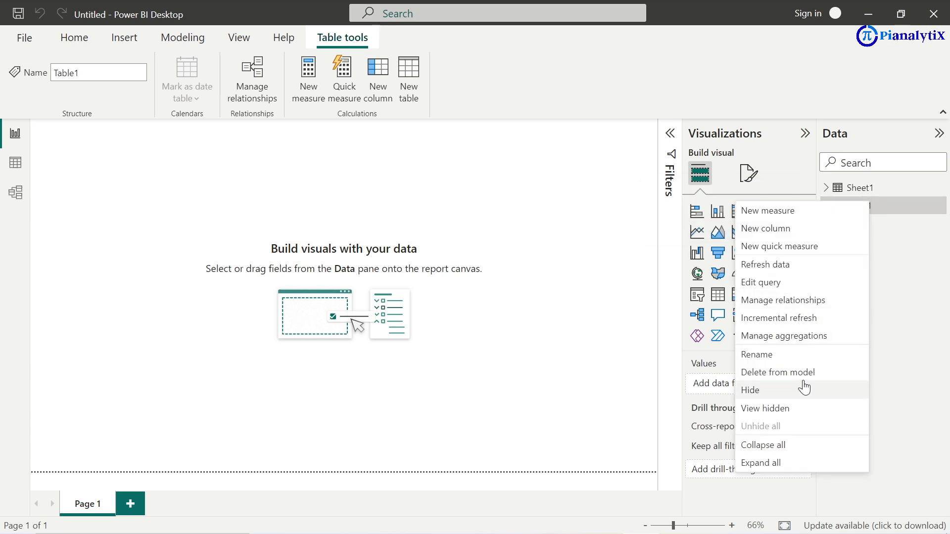
click(922, 280)
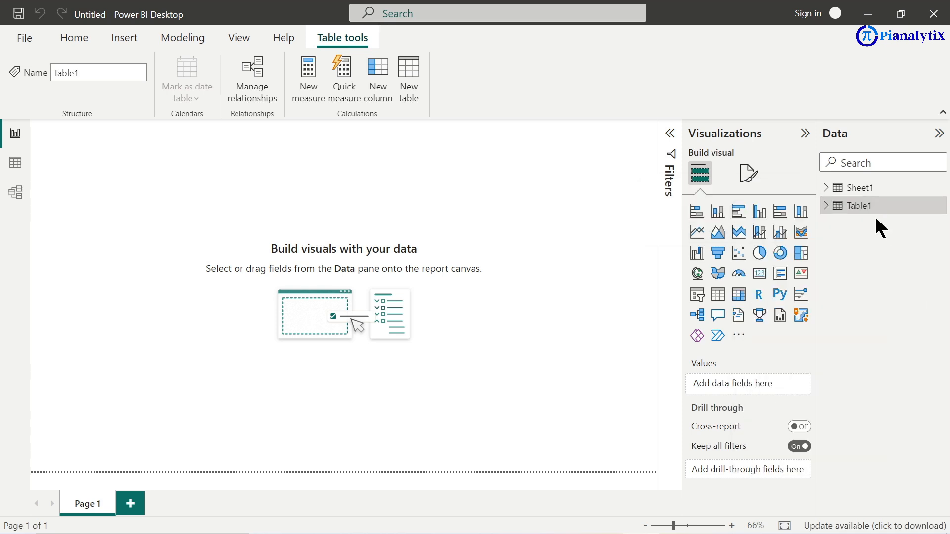
right_click(848, 210)
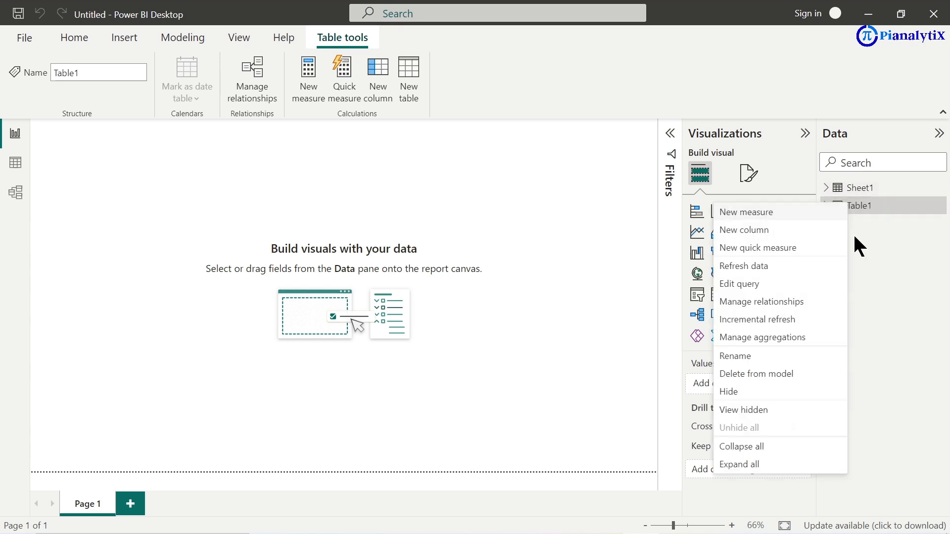
click(758, 381)
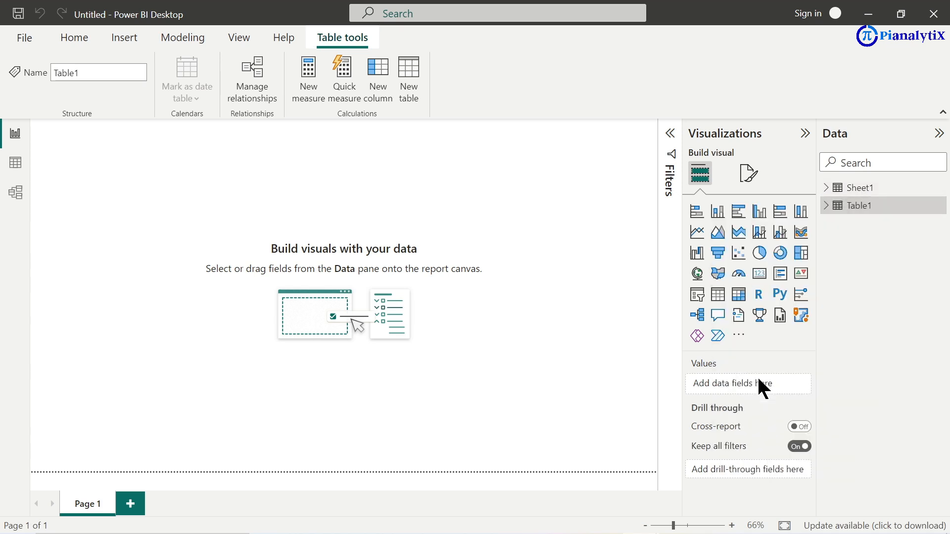
click(576, 281)
Step: Create a measure in Sheet1 named "total Revenue" with the formula sum(Sheet1[Revenue (USD)])
click(825, 188)
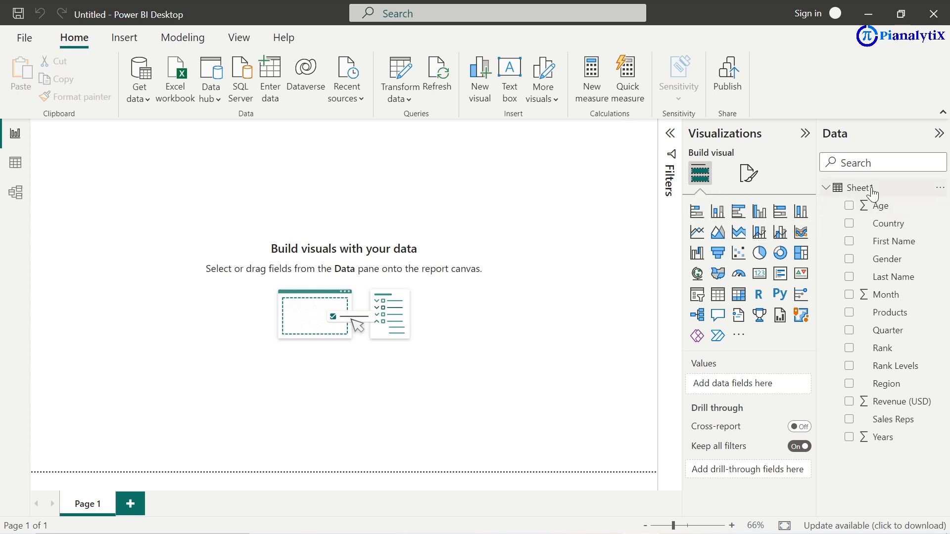
mouse_move(872, 193)
click(933, 189)
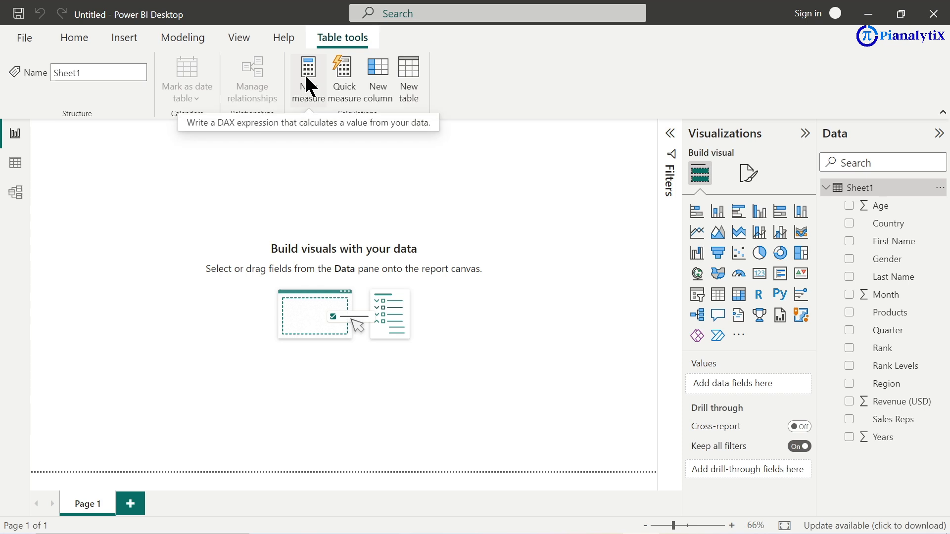
click(307, 89)
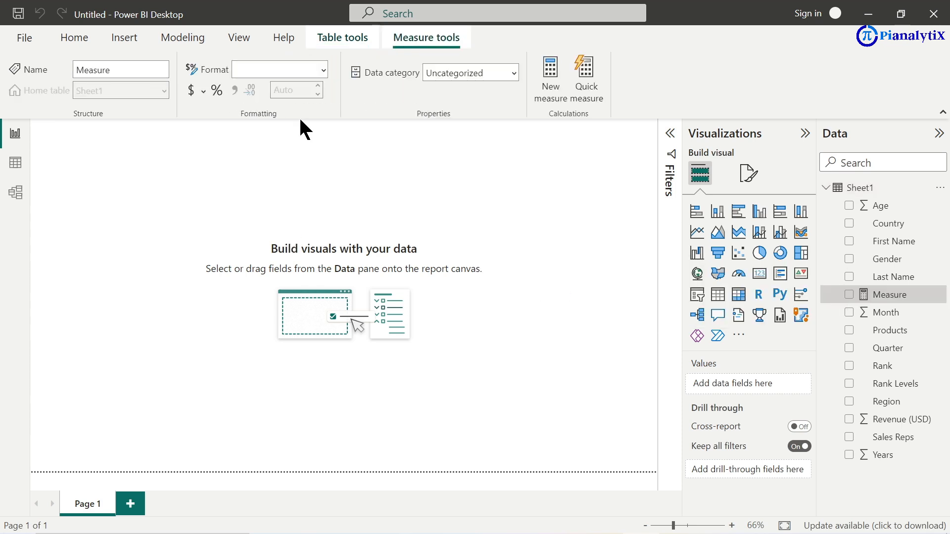
key(BackSpace)
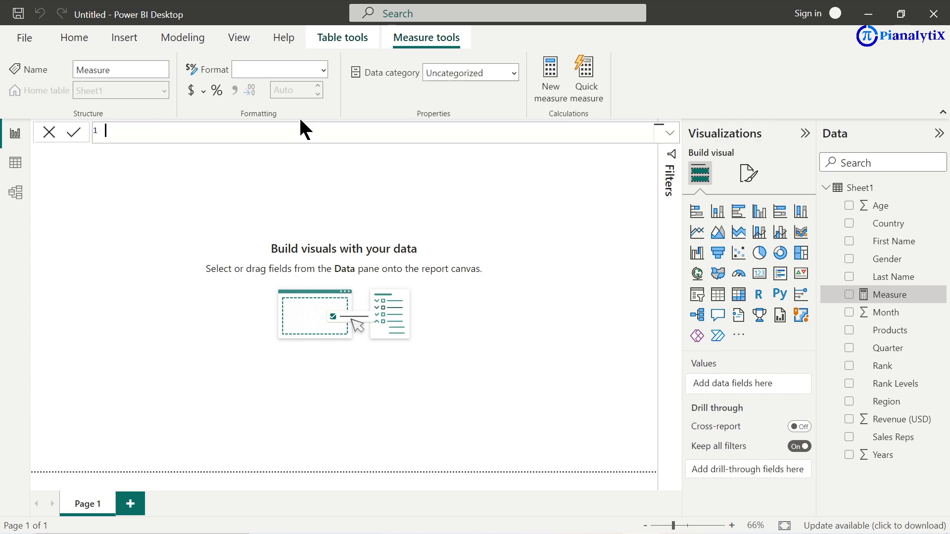
text(total Revenue=)
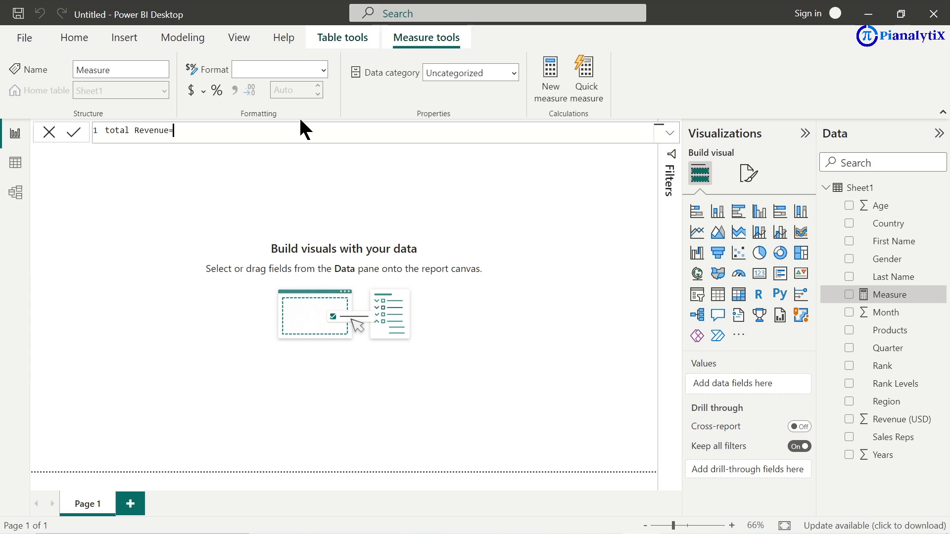
text(sum(reve)
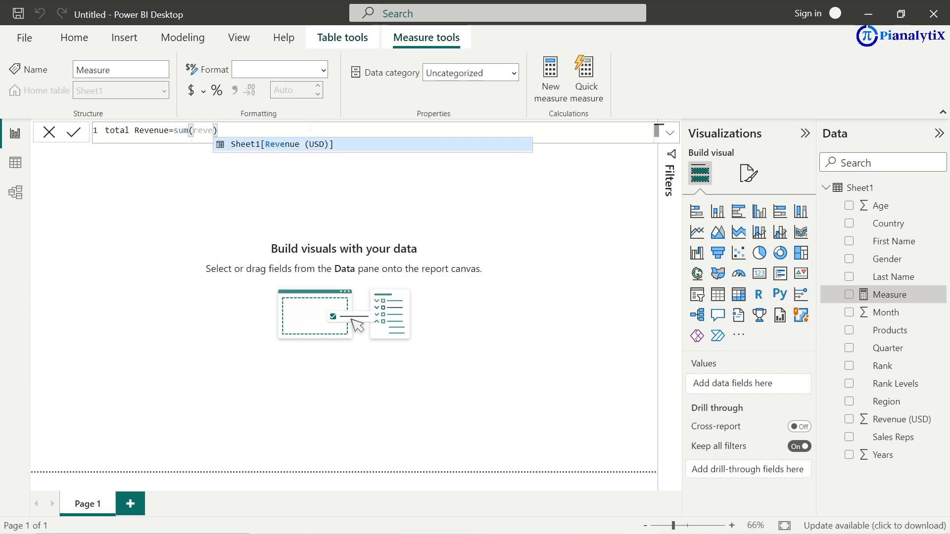
click(324, 144)
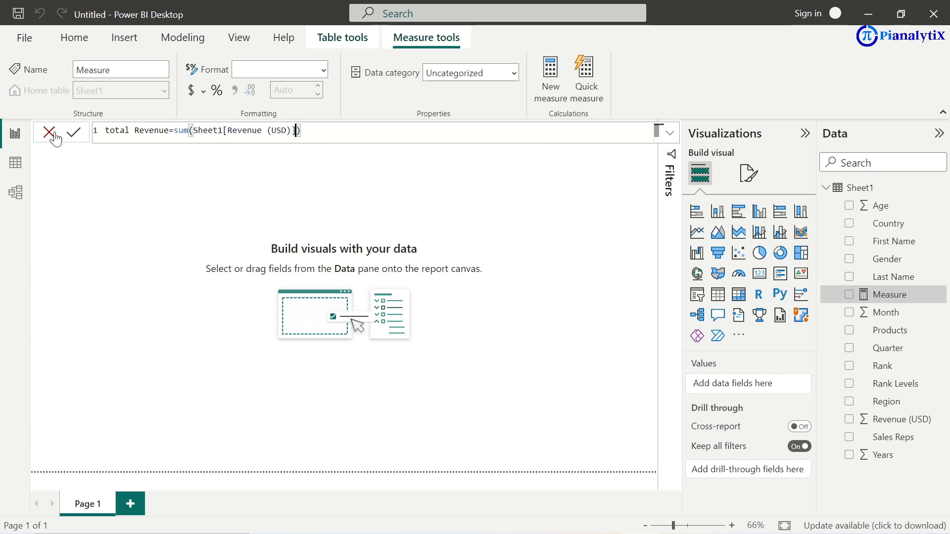
click(73, 130)
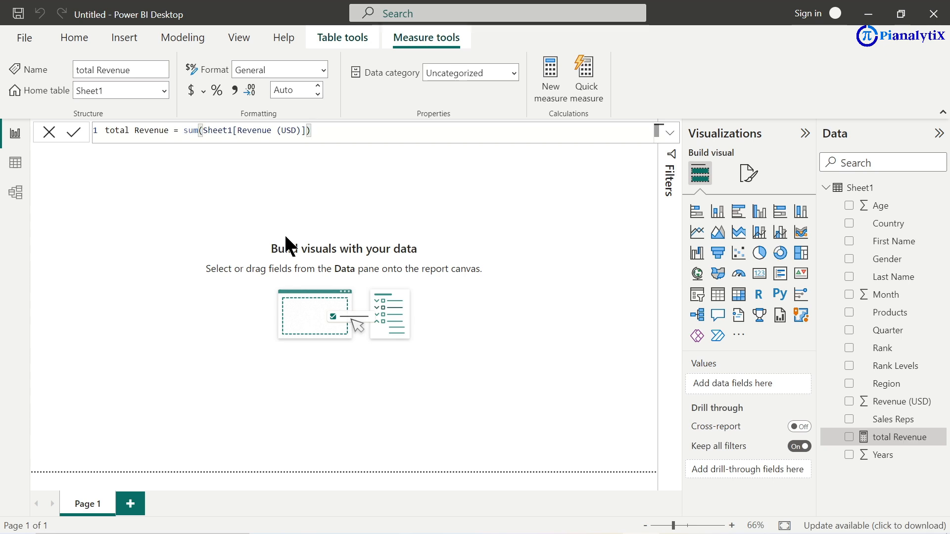
click(49, 132)
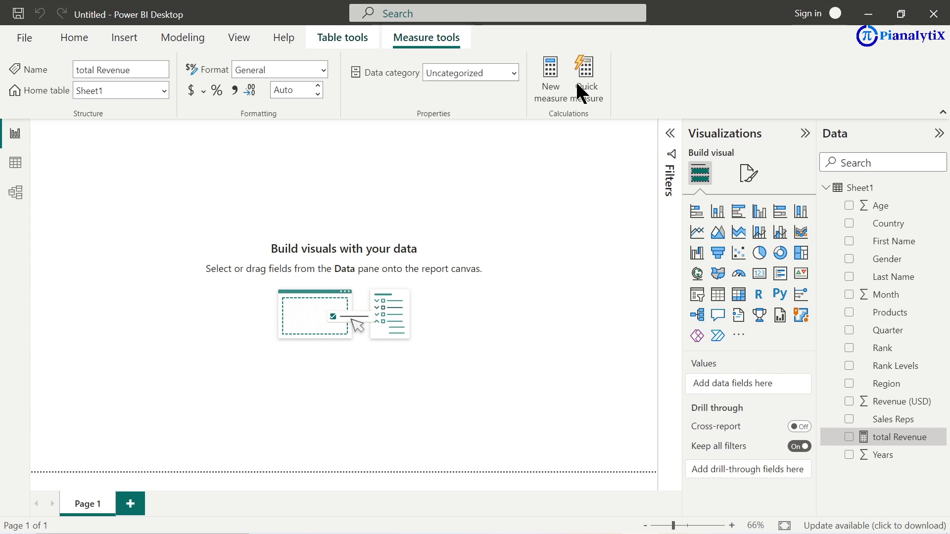
Step: Create a measure in Sheet1 named "Average revenue" with the formula AVERAGE(Sheet1[Revenue (USD)])
click(882, 190)
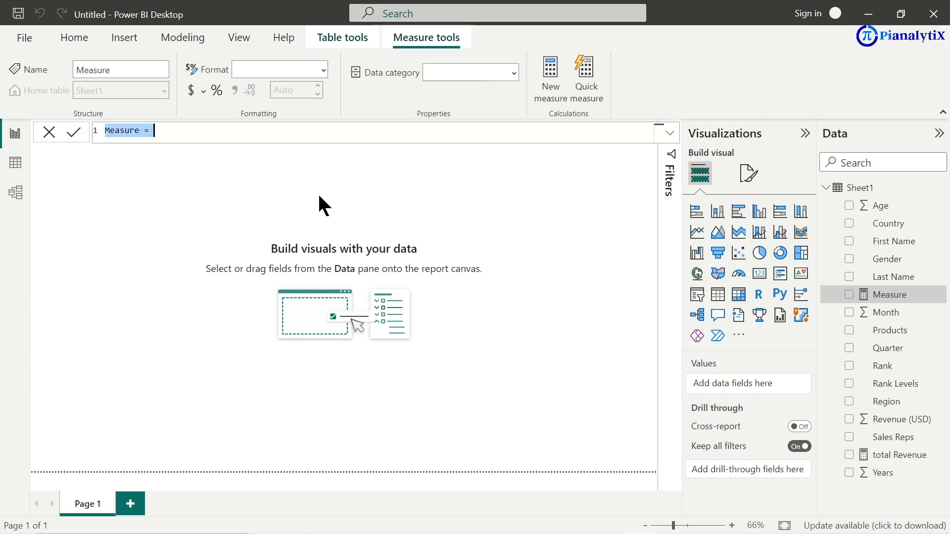
key(BackSpace)
text(Average)
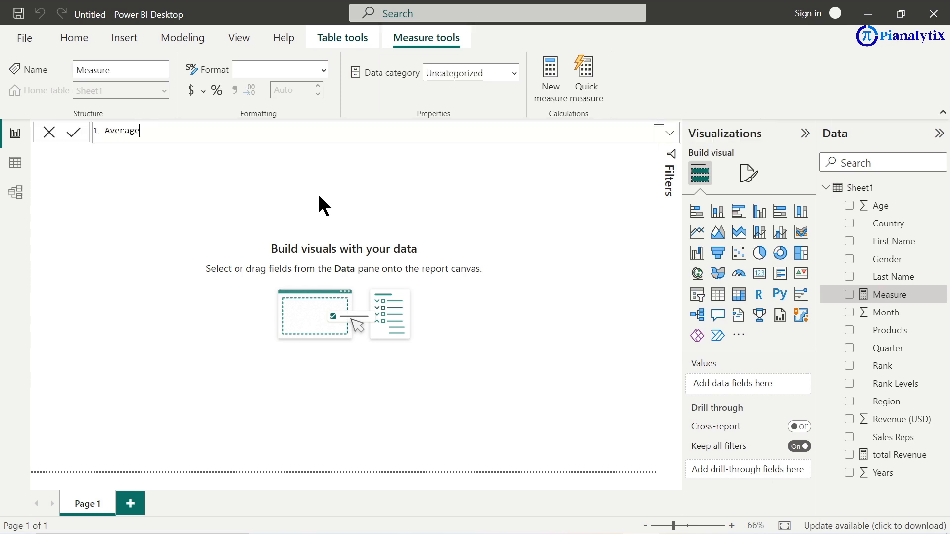
text( revenue)
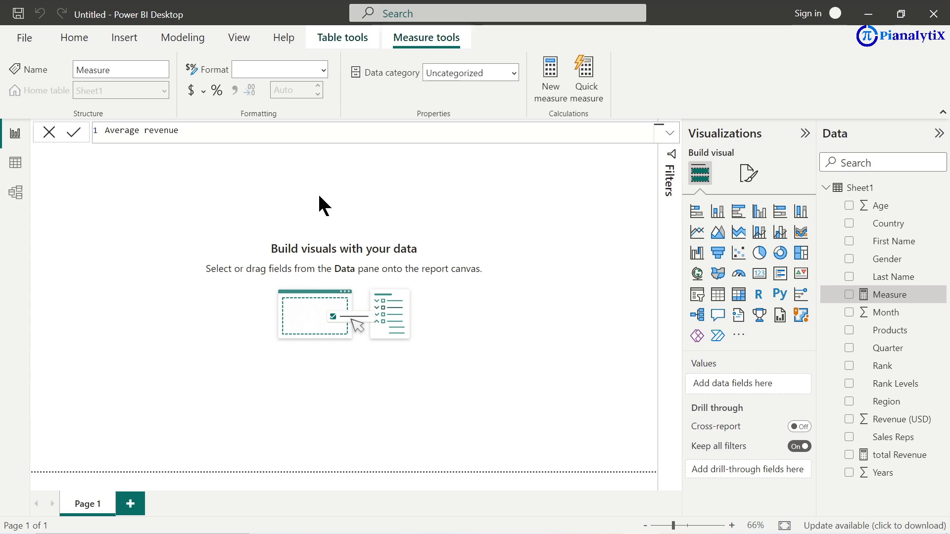
text(=AVERAGE()
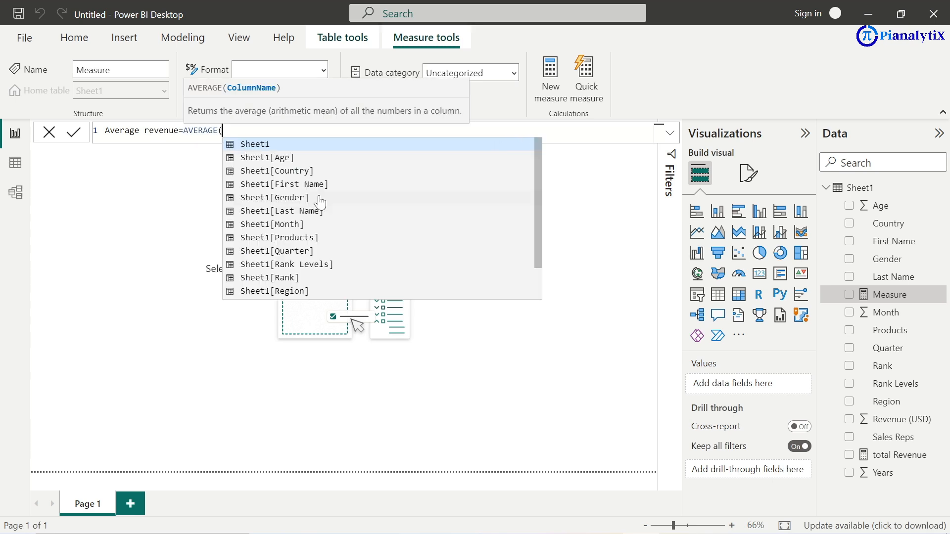
text(re)
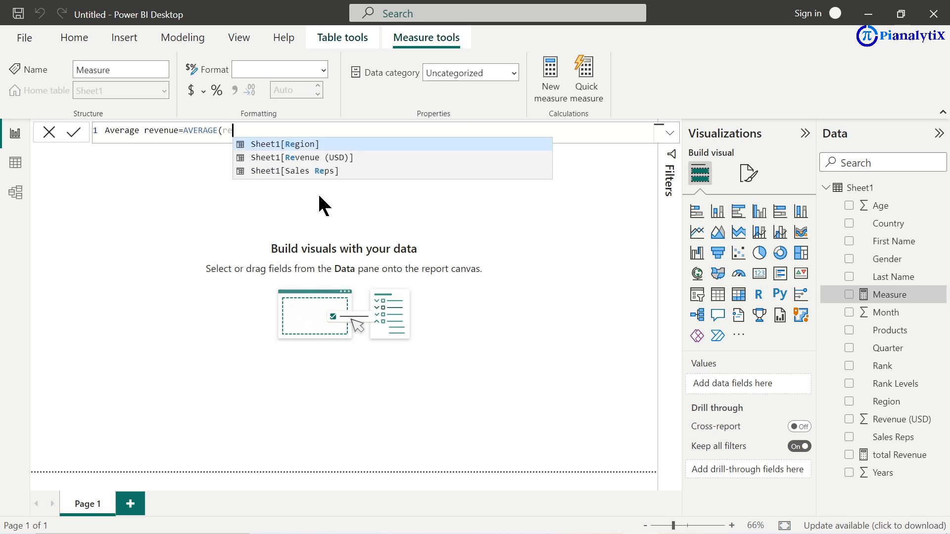
click(351, 159)
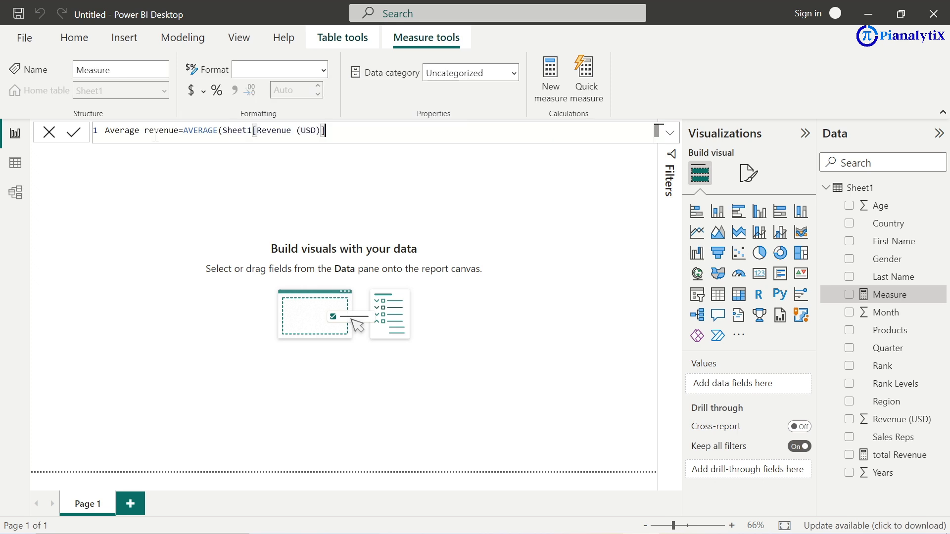
text())
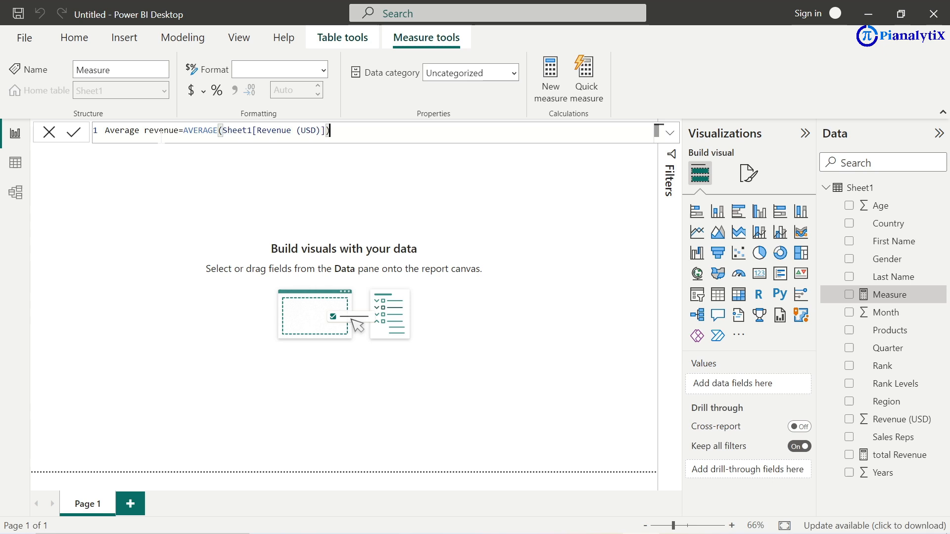
click(73, 130)
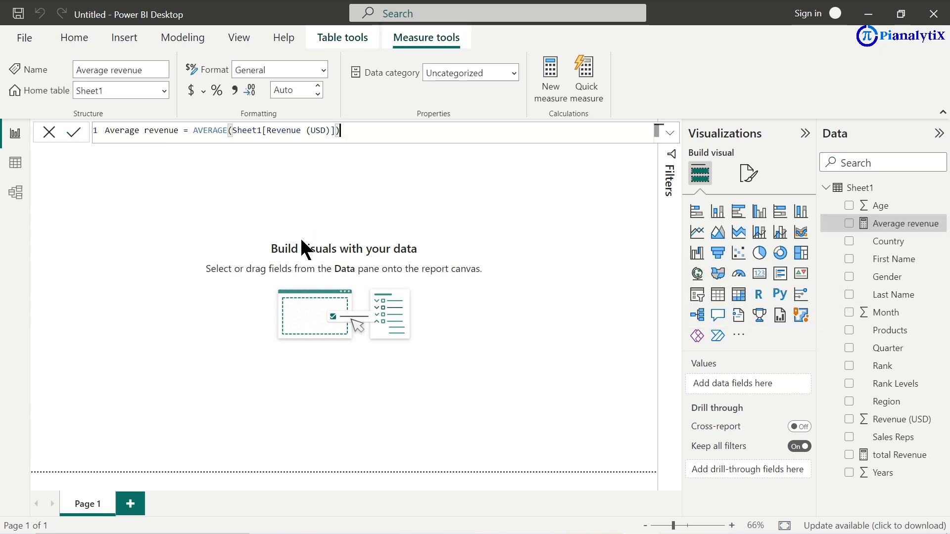
Step: Create a measure in Sheet1 named "total no. of transactions" with the formula count(Sheet1[First Name])
click(553, 70)
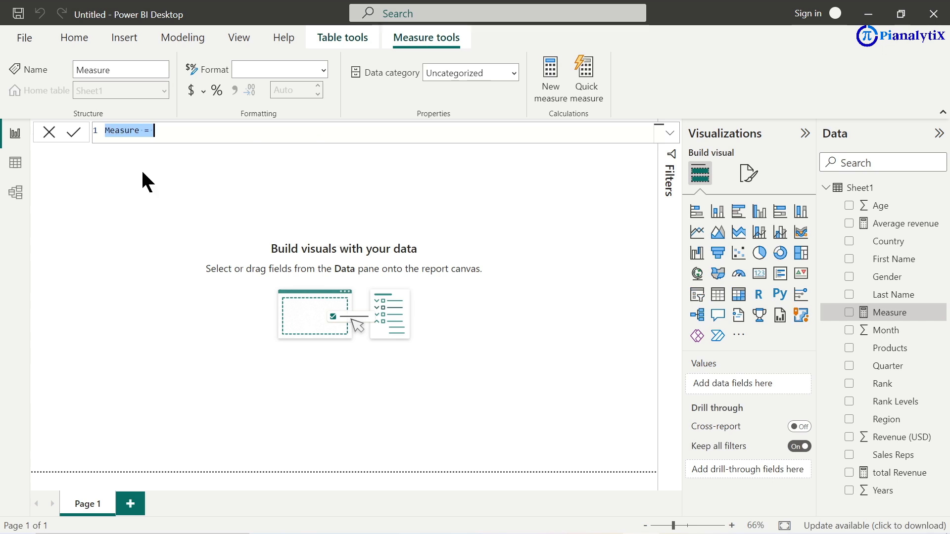
text(tota)
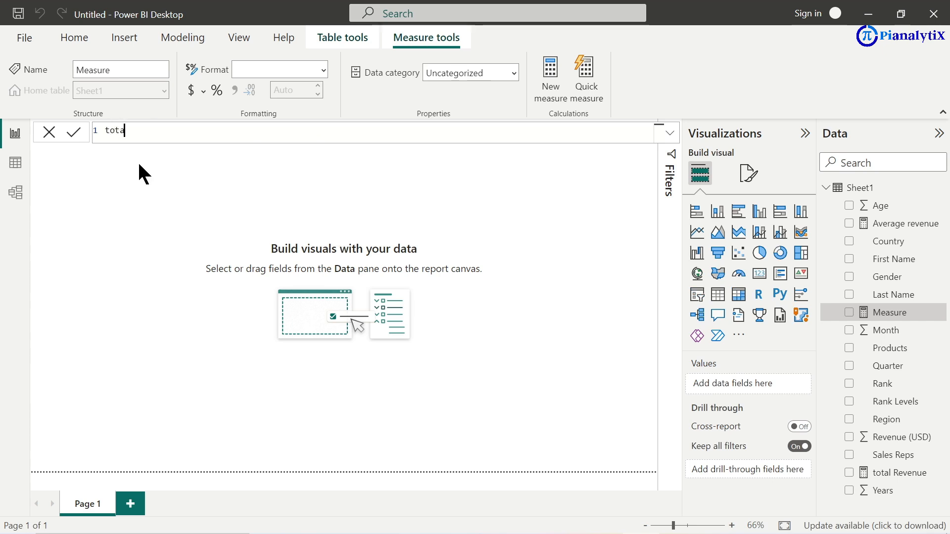
text(l no. of transactions)
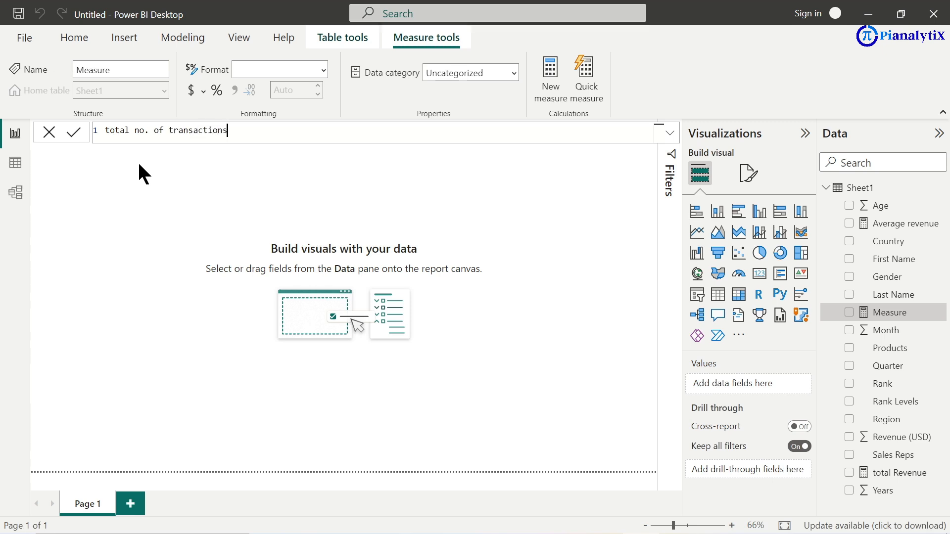
text(=coun)
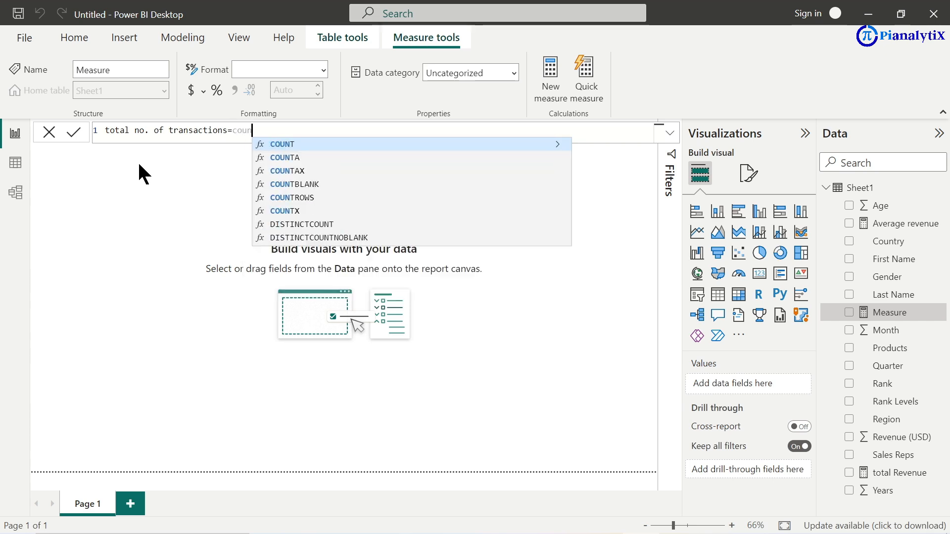
text(t)
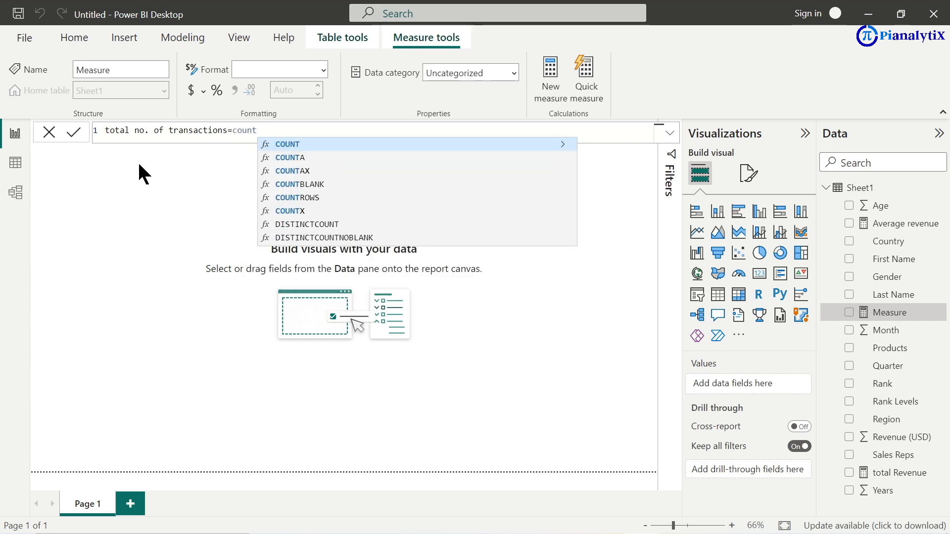
text(()
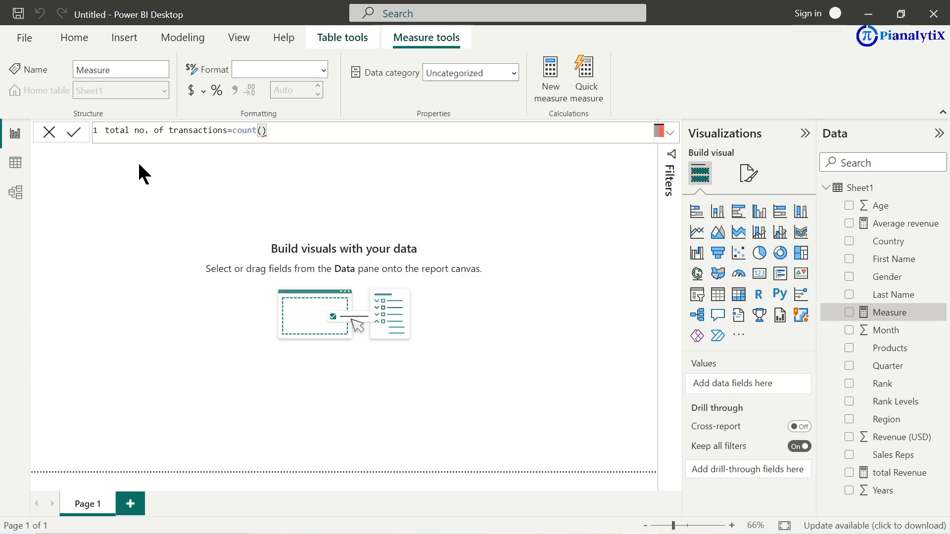
text(na)
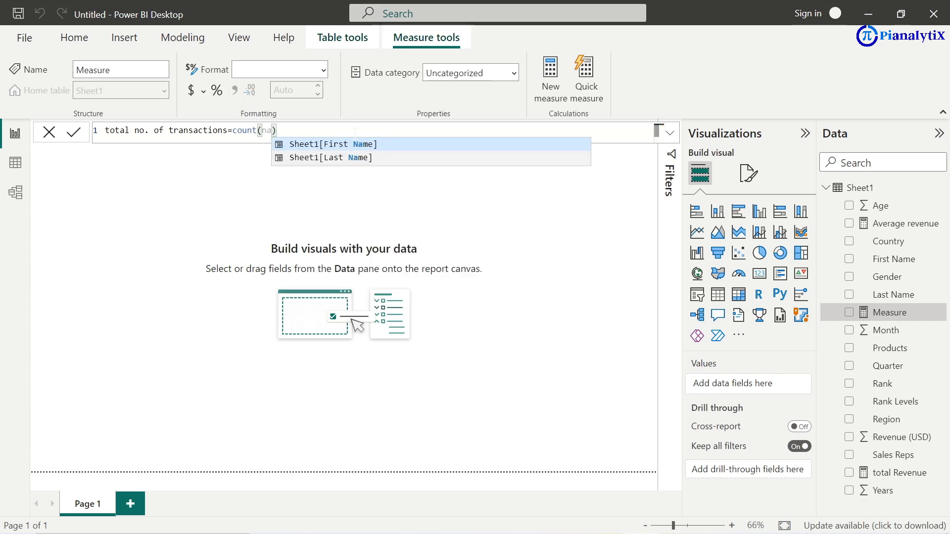
click(334, 144)
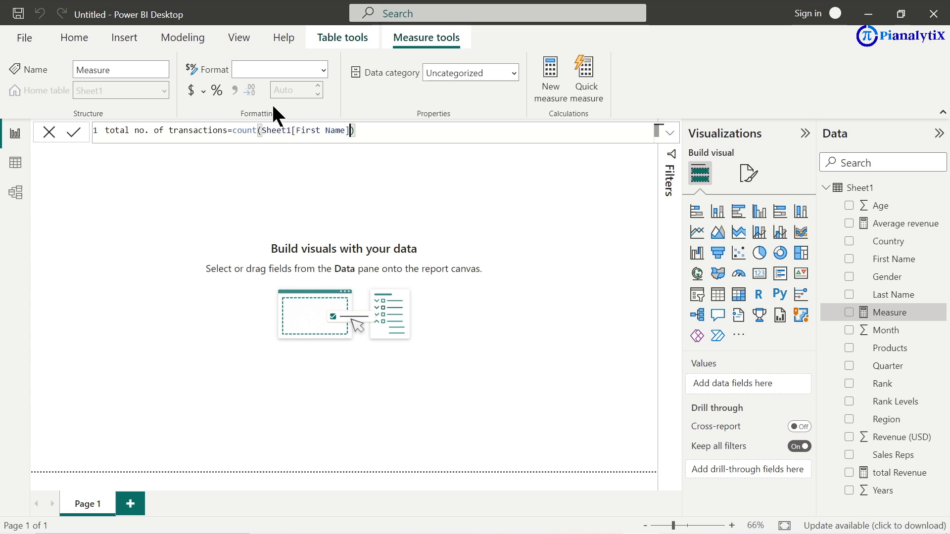
click(77, 132)
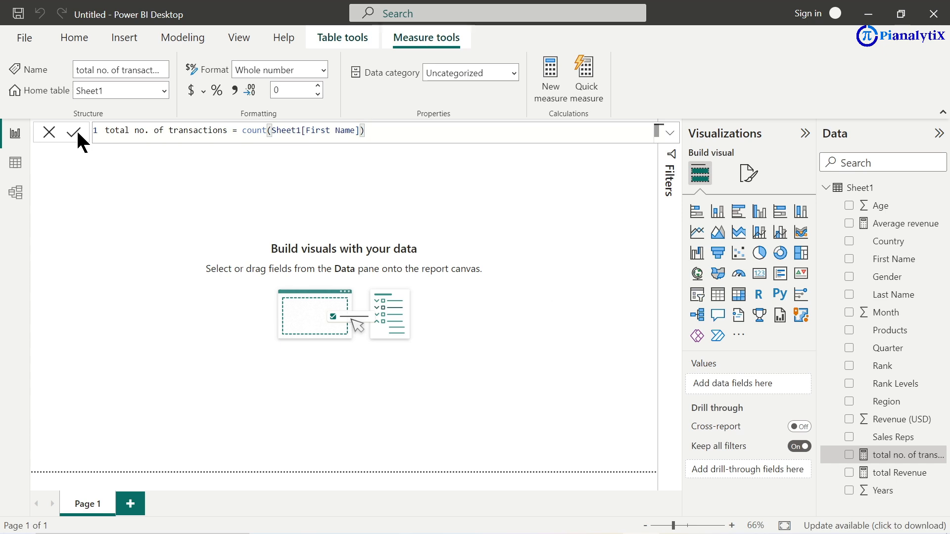
click(50, 132)
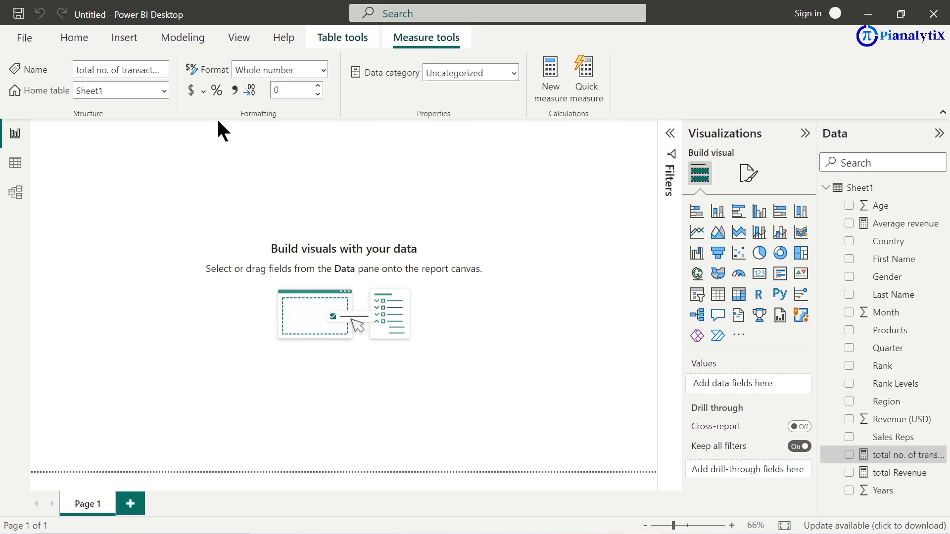
Step: Create a measure in Sheet1 named "no. of countries" with the formula DISTINCTCOUNT(Sheet1[Country])
click(553, 66)
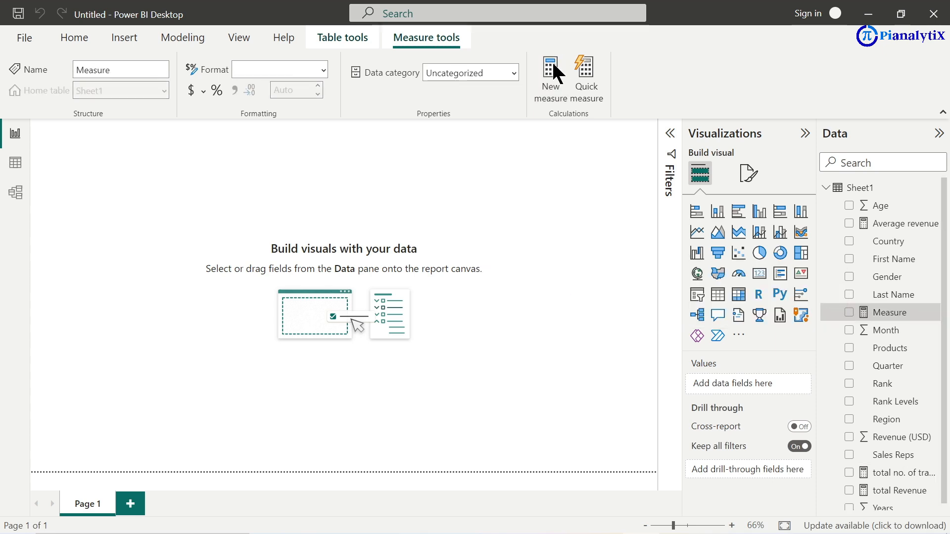
key(BackSpace)
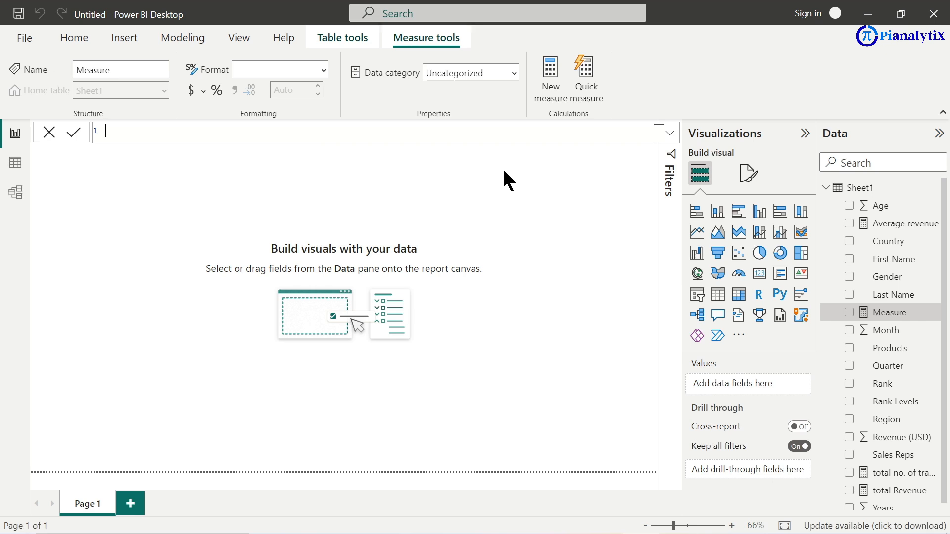
text(no. of countries=coun)
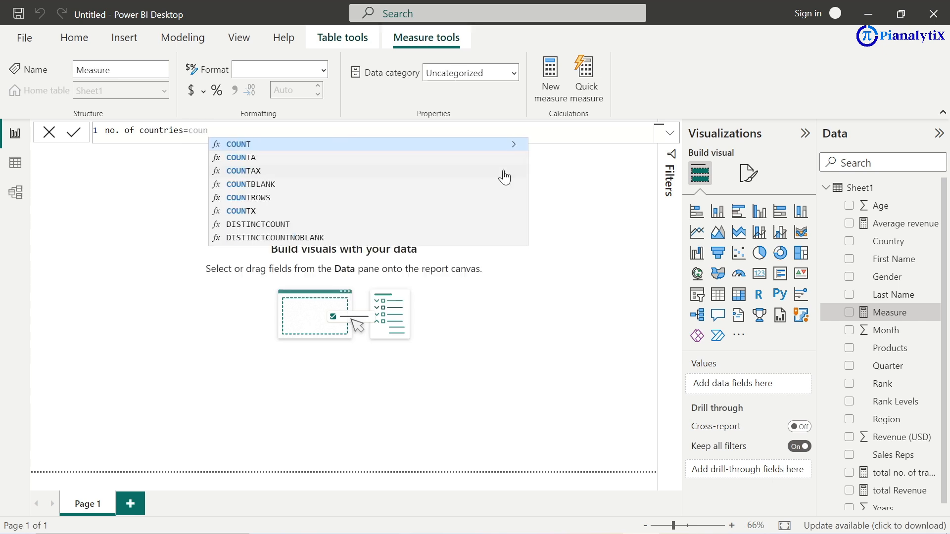
click(321, 225)
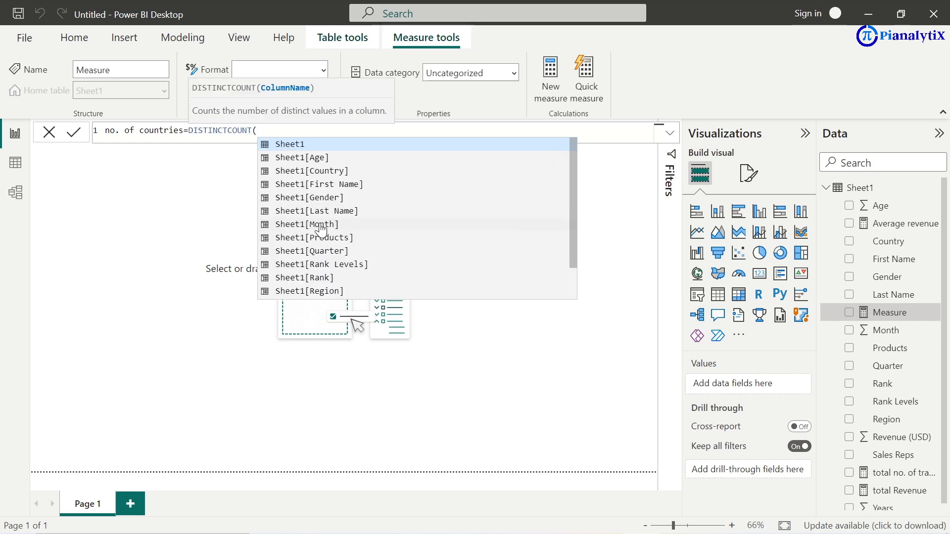
text(coun)
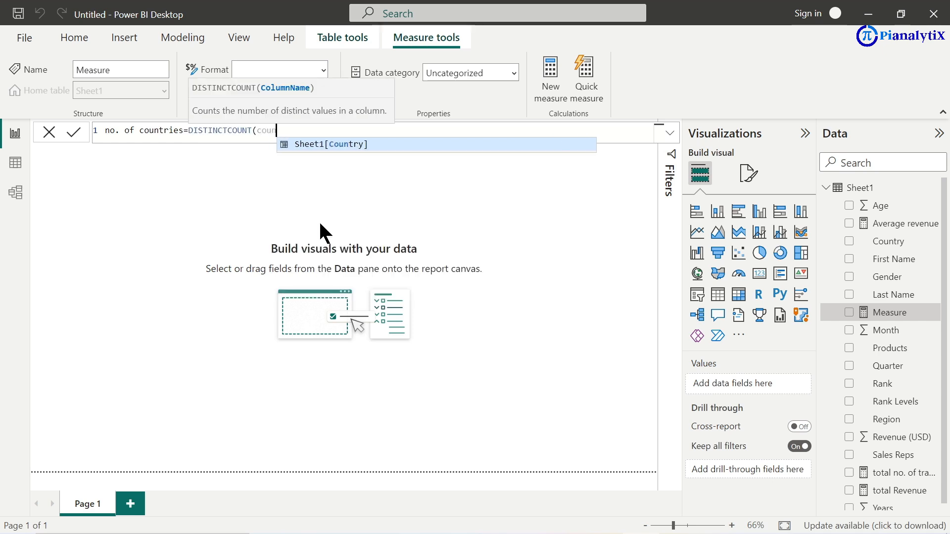
click(375, 145)
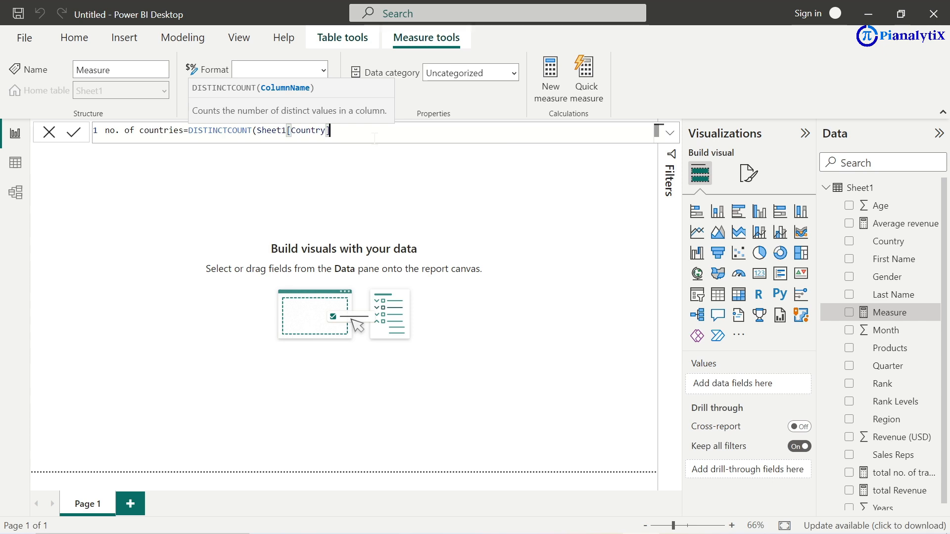
text())
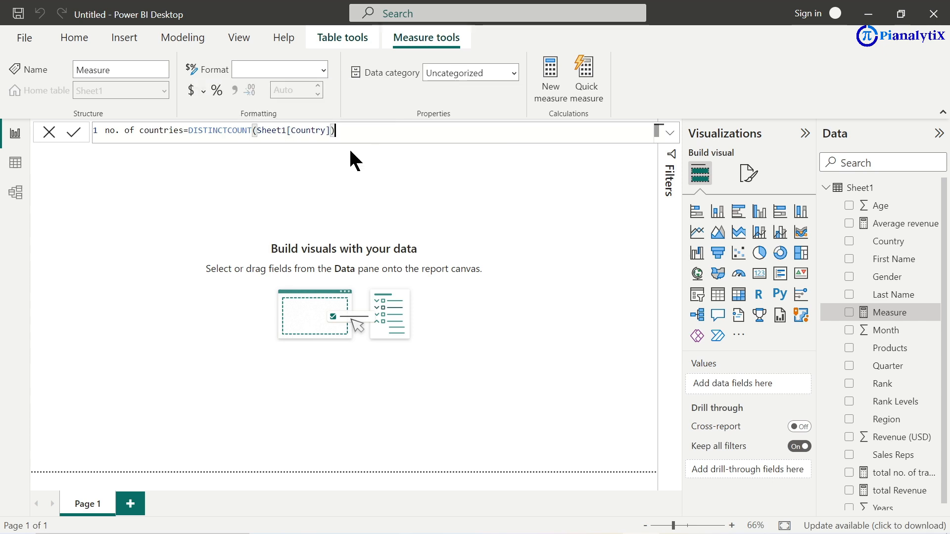
click(74, 135)
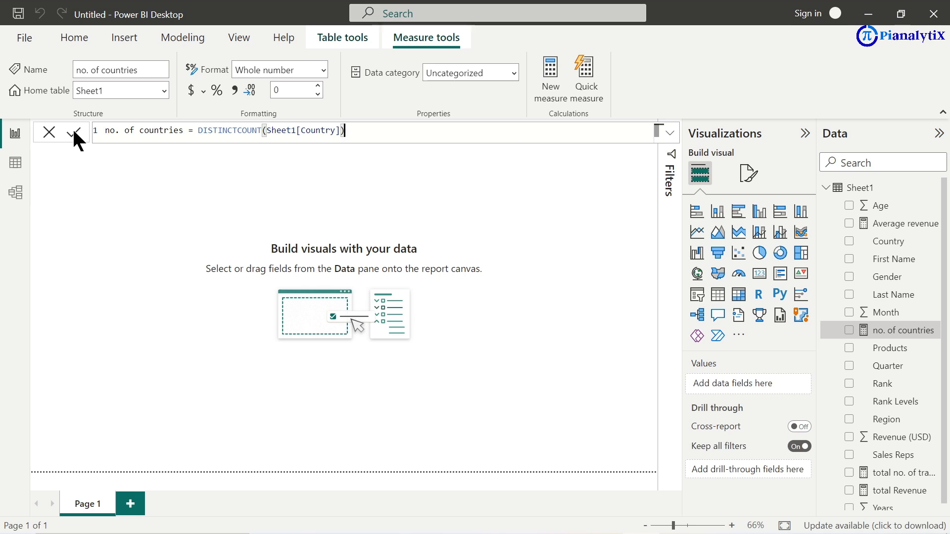
click(51, 133)
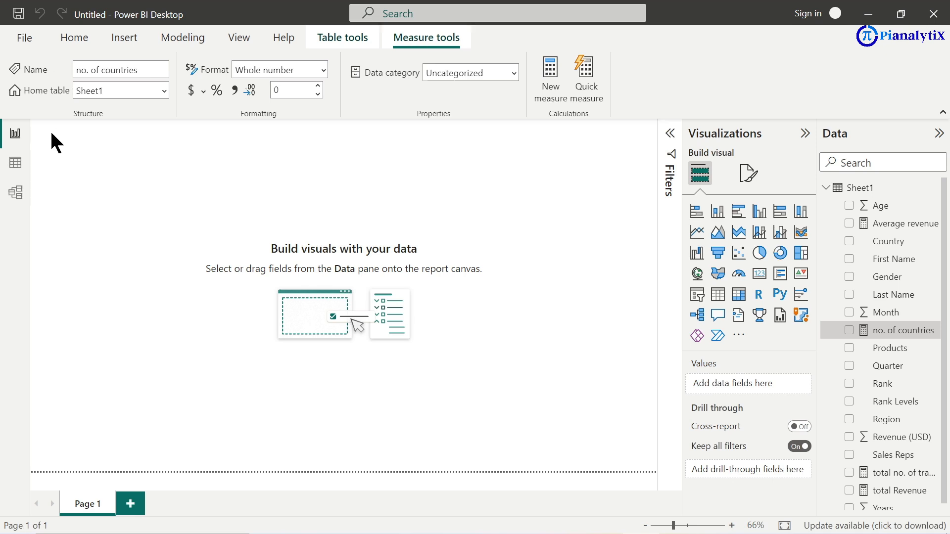
click(264, 168)
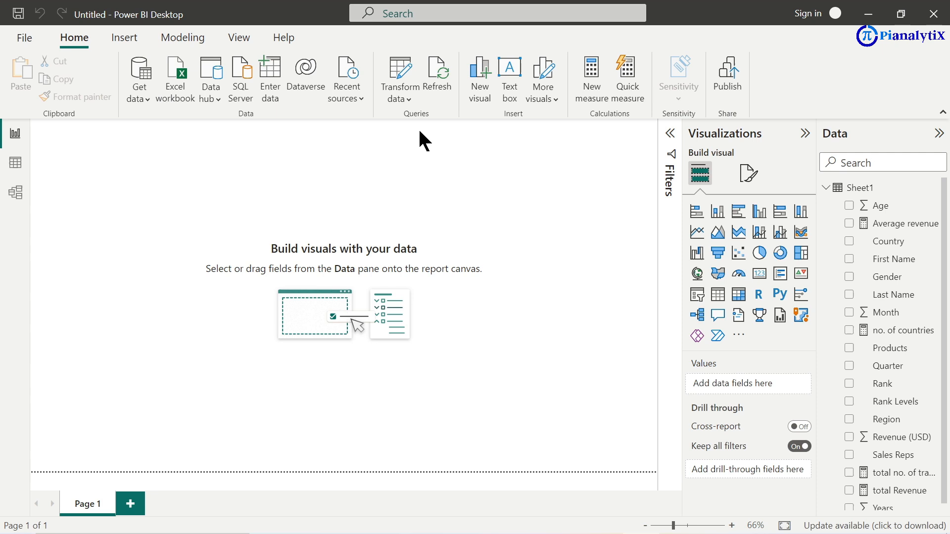
Step: Insert a text box reading "Sales Analysis" and resize it into a narrow banner spanning the full width of the report page's upper edge
click(506, 79)
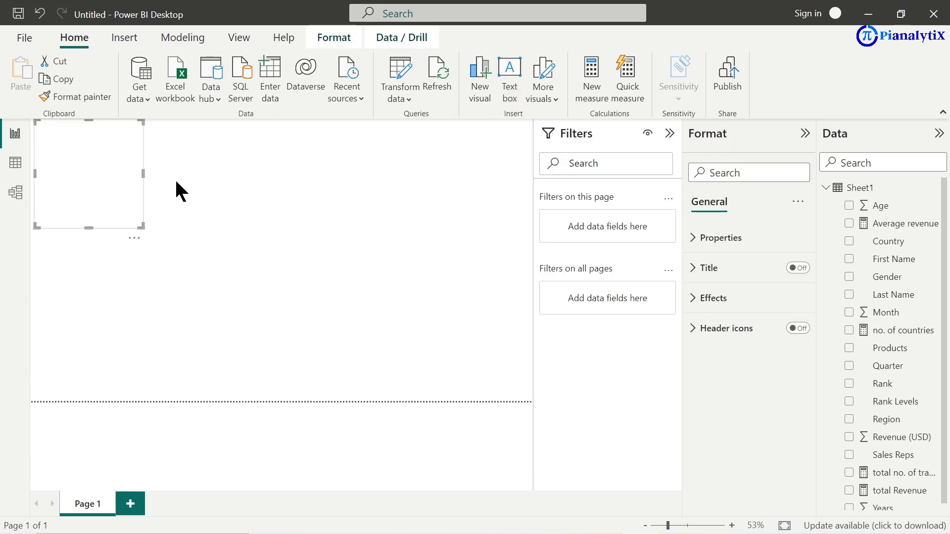
click(670, 133)
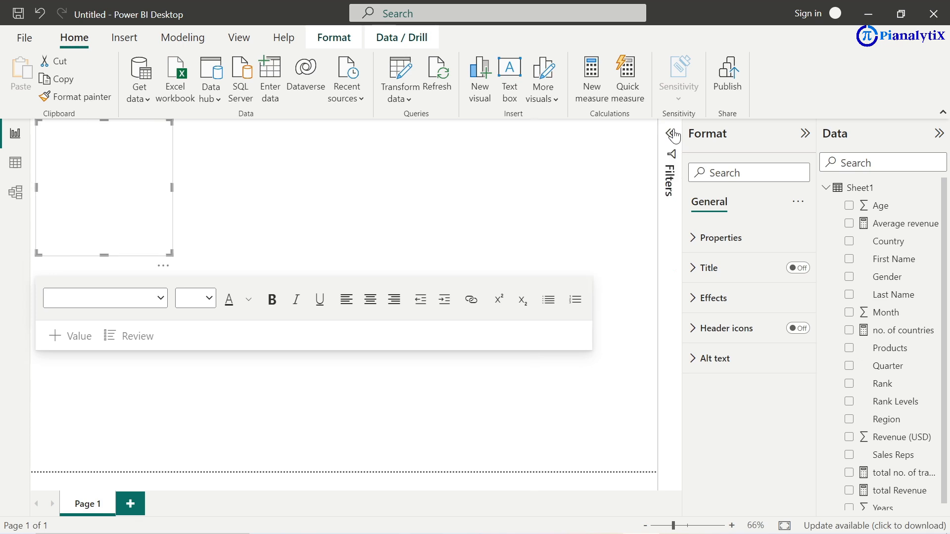
drag(172, 187, 658, 148)
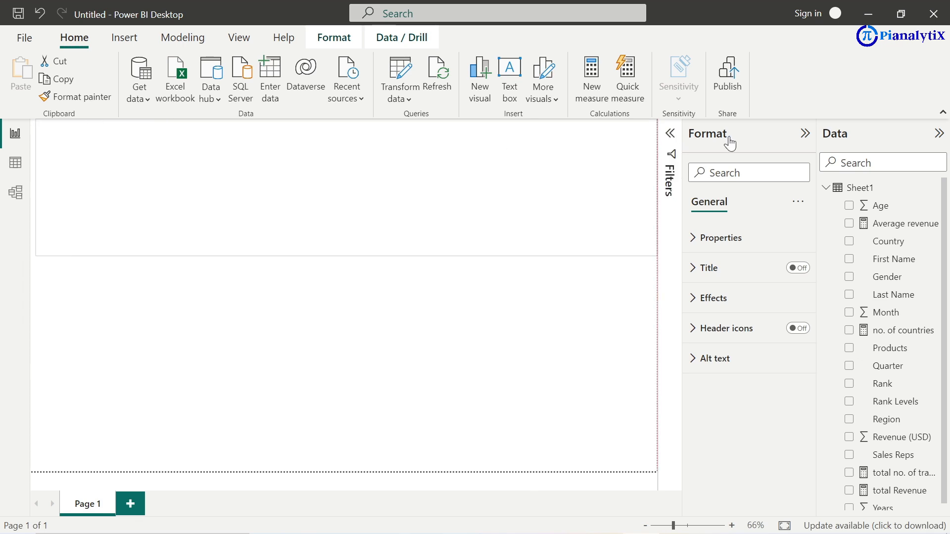
drag(35, 188, 28, 188)
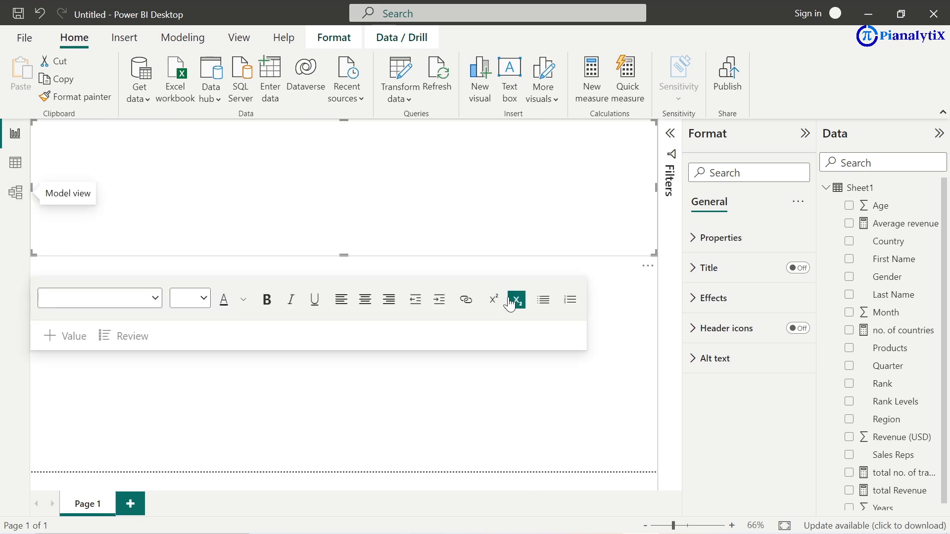
drag(344, 251, 367, 150)
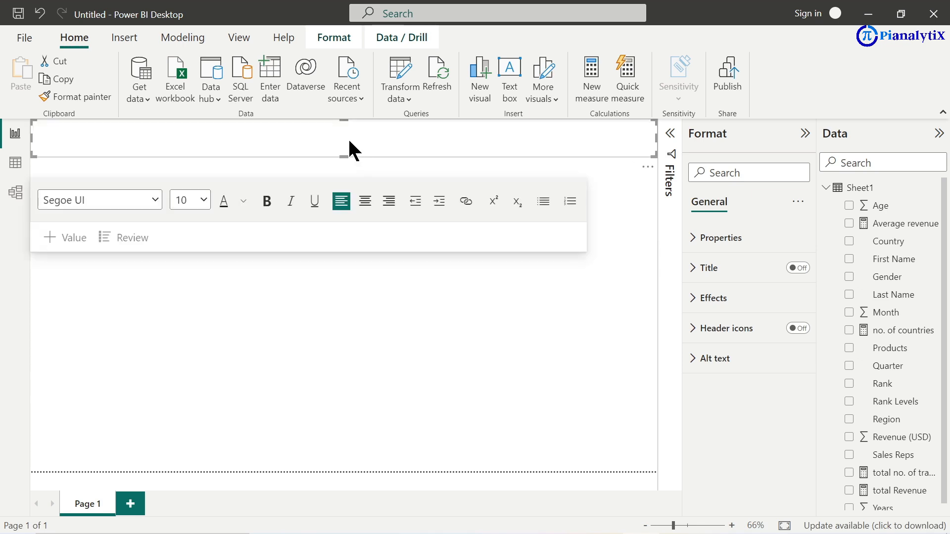
text(Anas)
text(lysis)
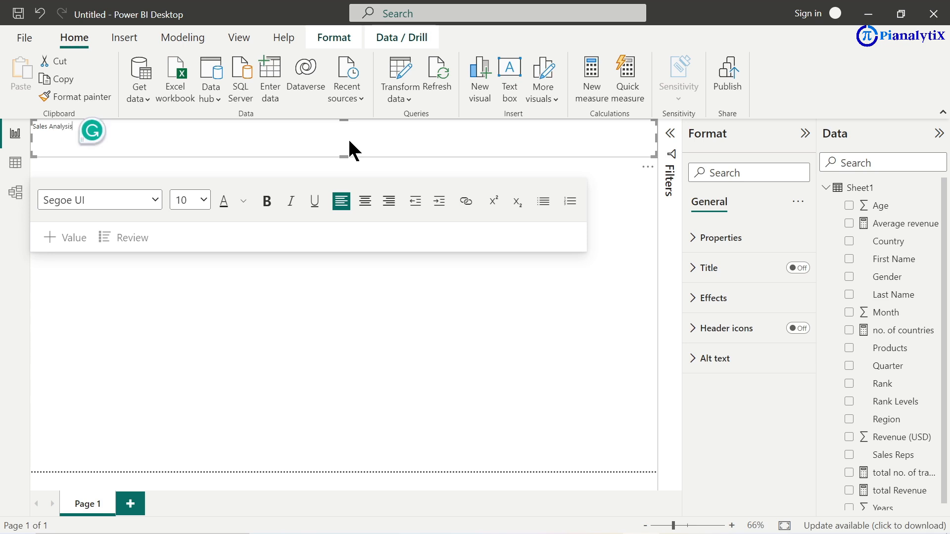
Step: Format the "Sales Analysis" title text as size 32, centred and bold
key(shift+Left)
key(shift+Left)
key(shift+Left)
key(shift+Left)
key(shift+Left)
key(shift+Left)
key(shift+Left)
key(shift+Left)
key(shift+Left)
key(shift+Left)
key(shift+Left)
key(shift+Left)
key(shift+Left)
key(shift+Left)
click(24, 38)
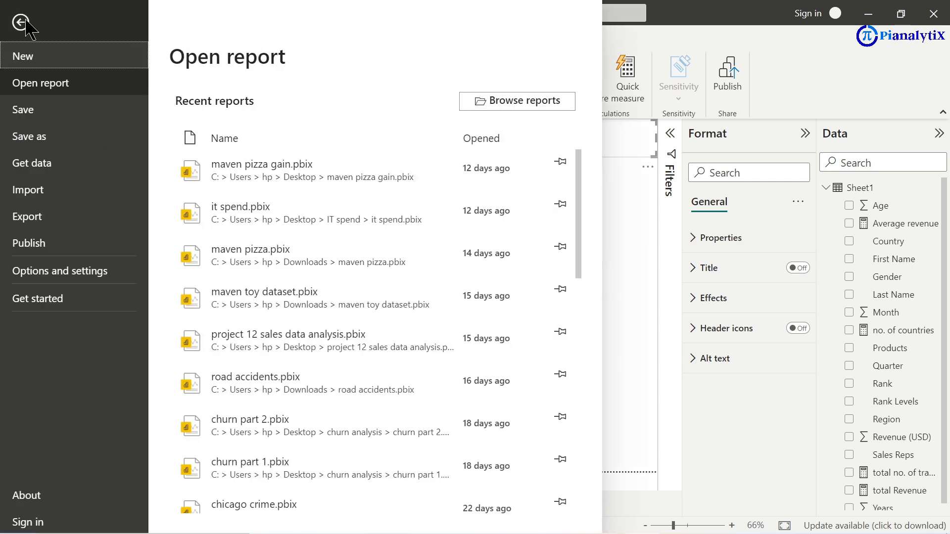
click(25, 24)
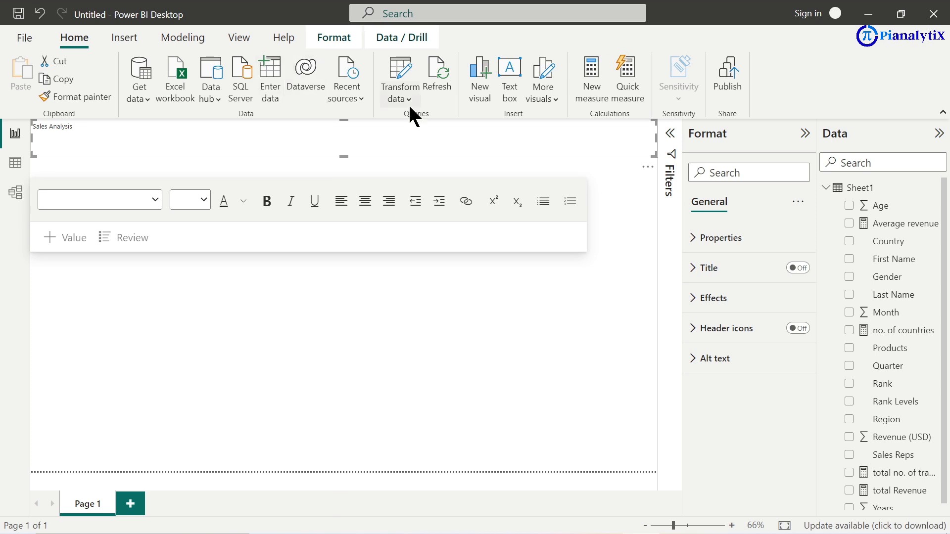
click(203, 199)
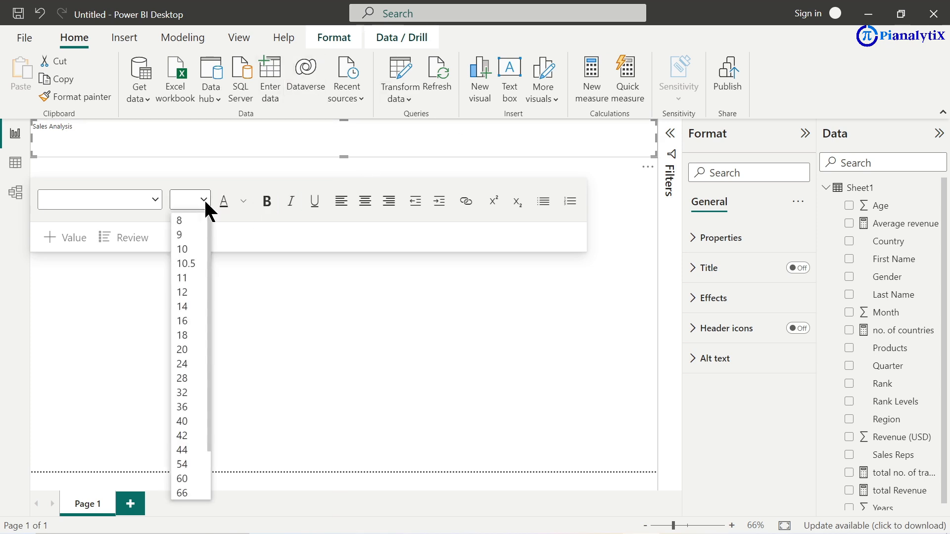
click(193, 387)
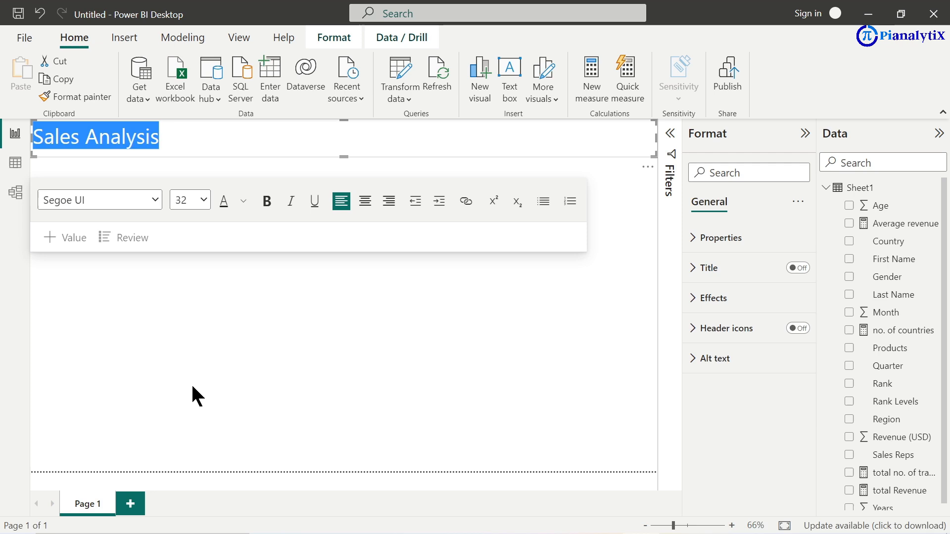
click(365, 201)
click(266, 203)
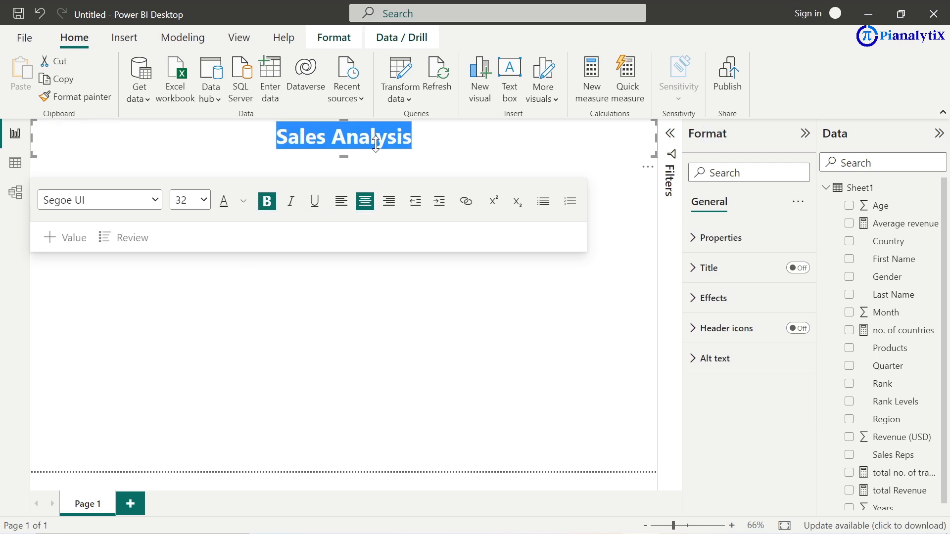
click(484, 132)
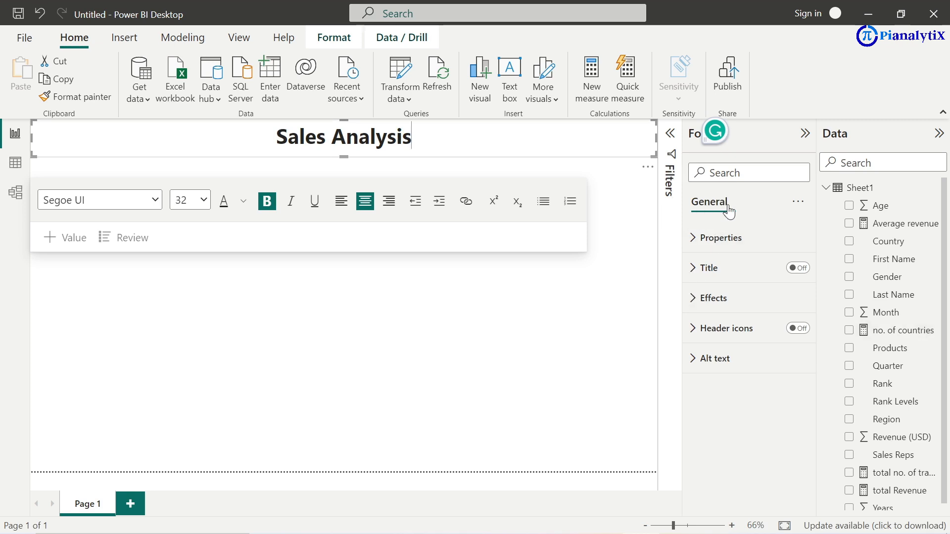
Step: Give the title text box a dark gold background at 60% transparency and turn on its shadow
click(705, 296)
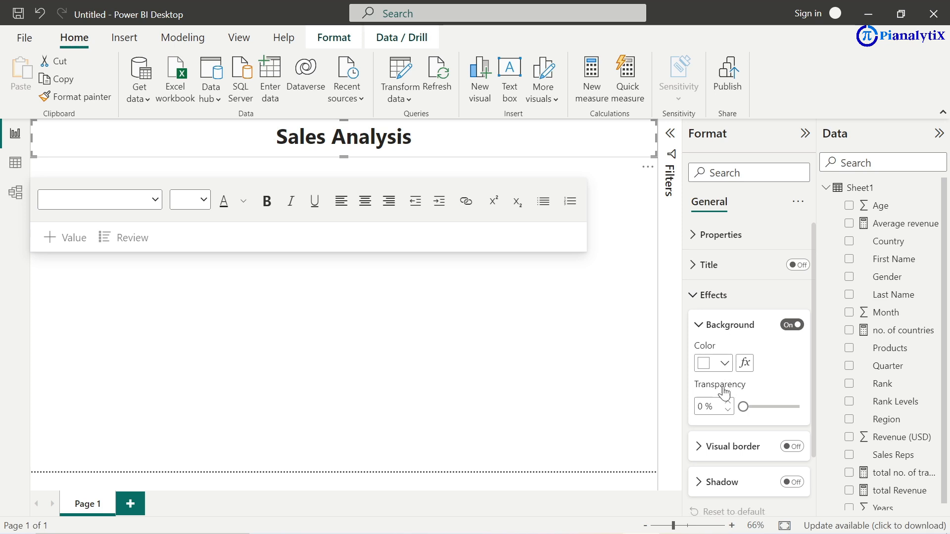
scroll(723, 341, down, 1)
click(726, 312)
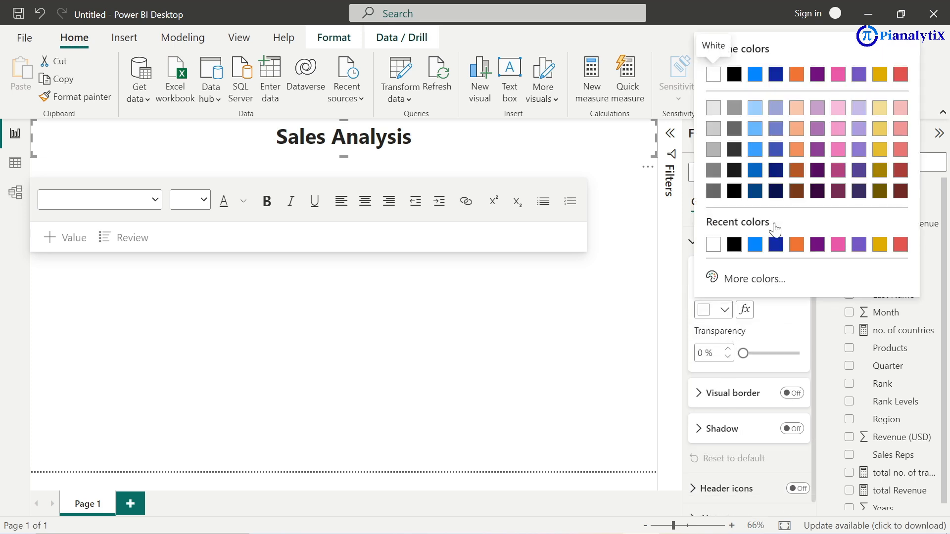
click(879, 169)
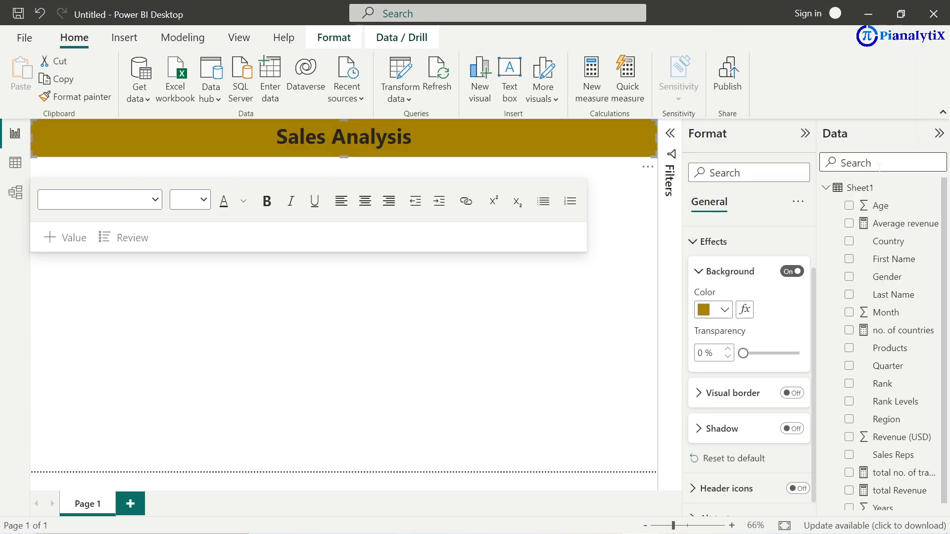
click(790, 429)
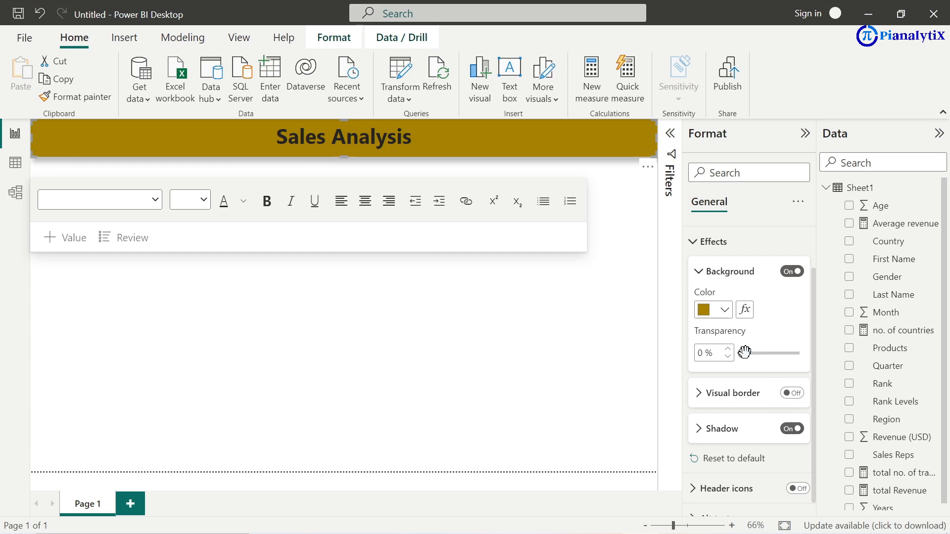
drag(743, 353, 776, 356)
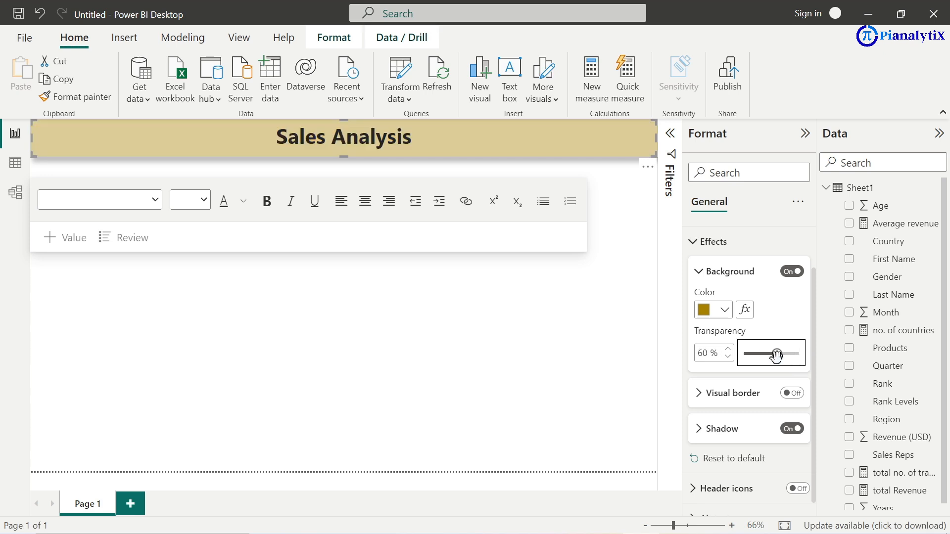
click(588, 317)
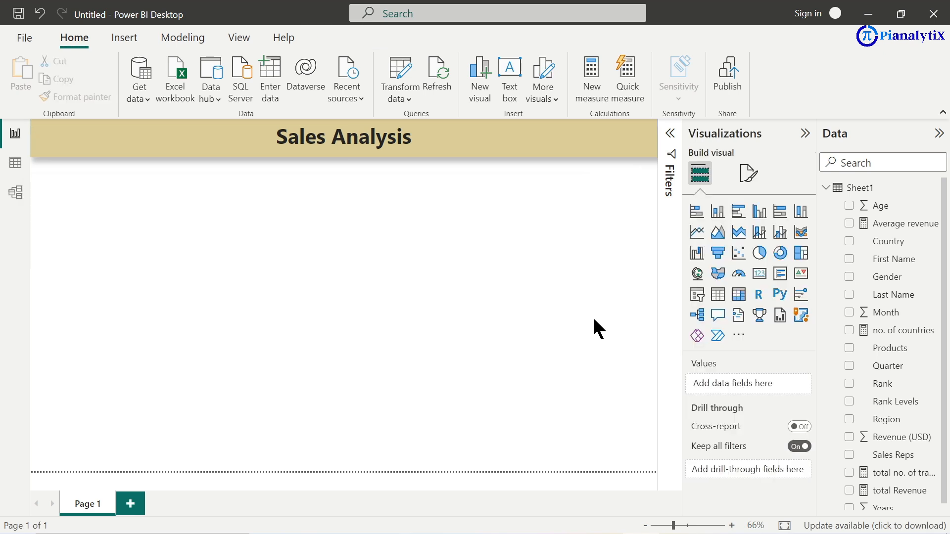
Step: Turn on the visual border of the "Sales Analysis" title text box
click(563, 148)
click(702, 295)
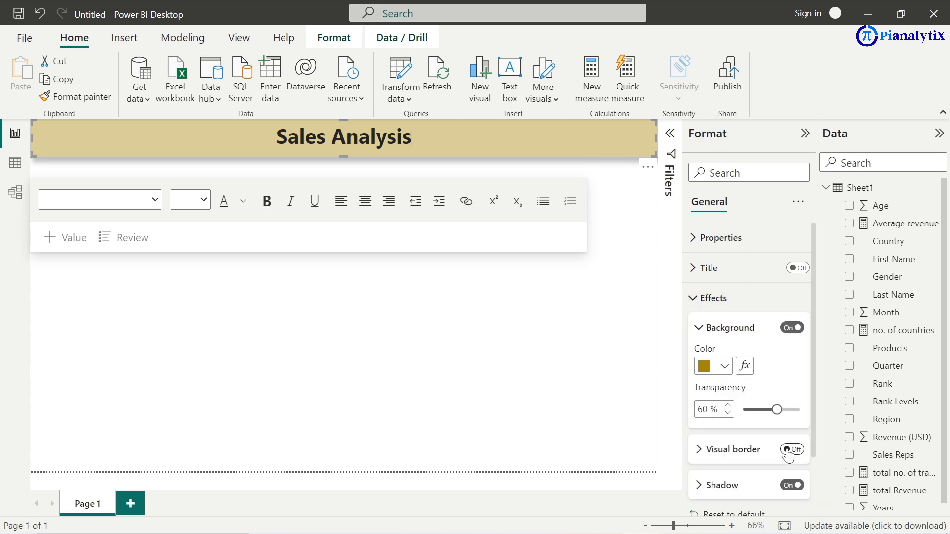
click(791, 449)
scroll(766, 446, down, 2)
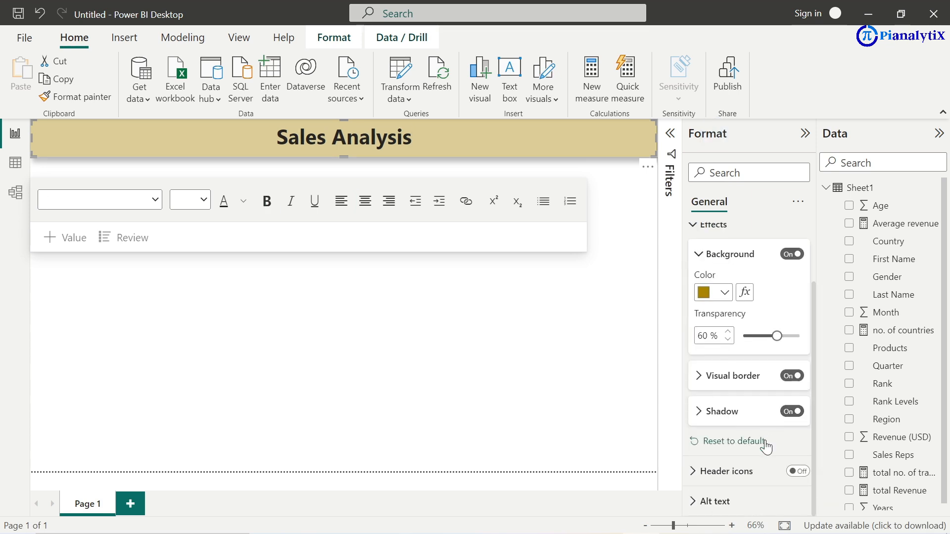
click(573, 402)
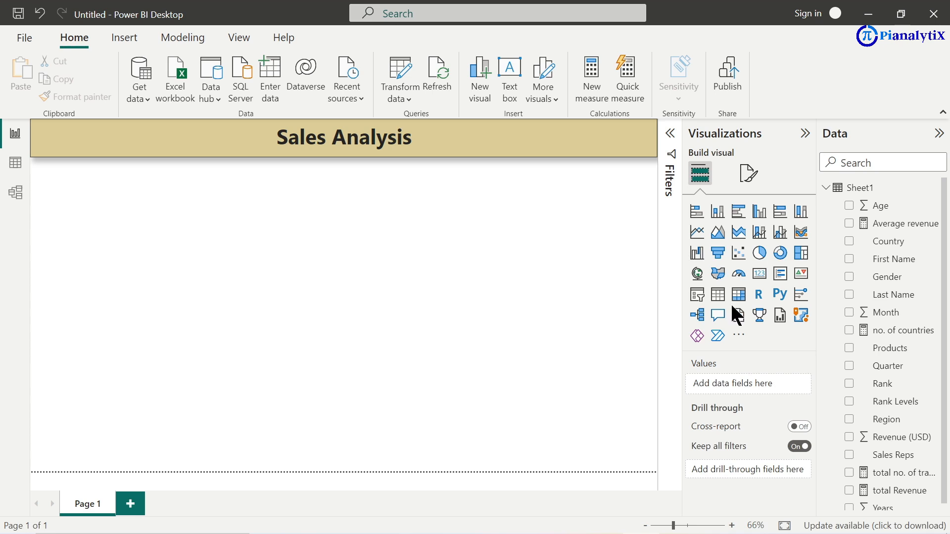
Step: Add a small card visual beneath the title banner, left of the page's centre, showing the total Revenue measure
click(761, 276)
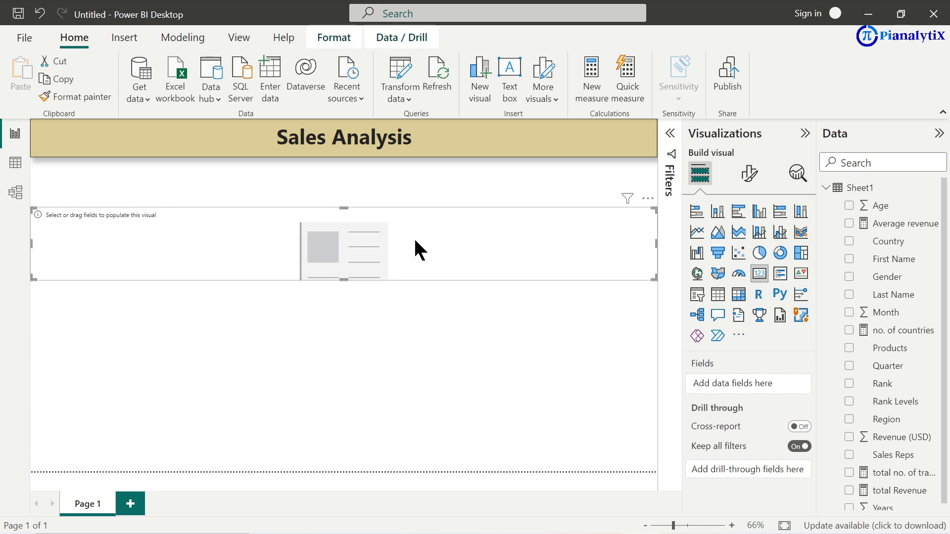
drag(651, 275, 144, 285)
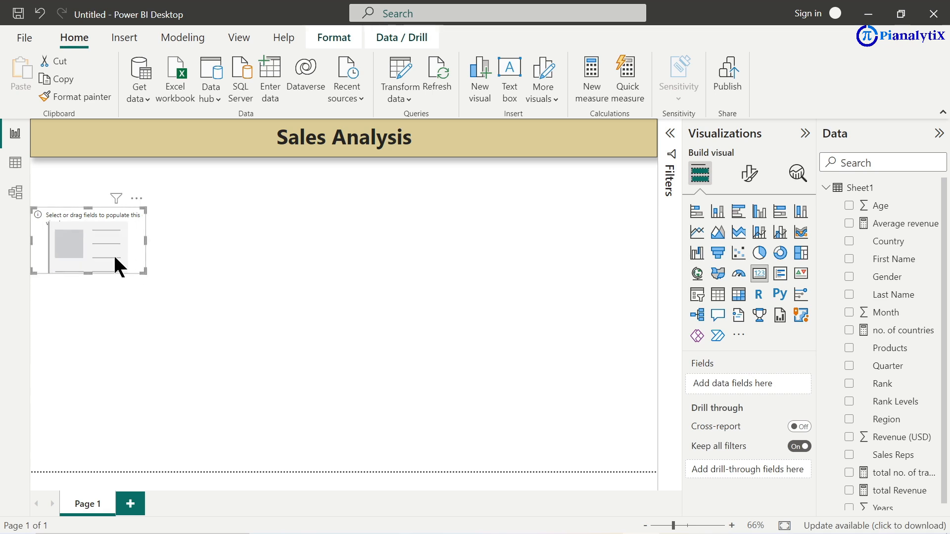
drag(114, 255, 293, 216)
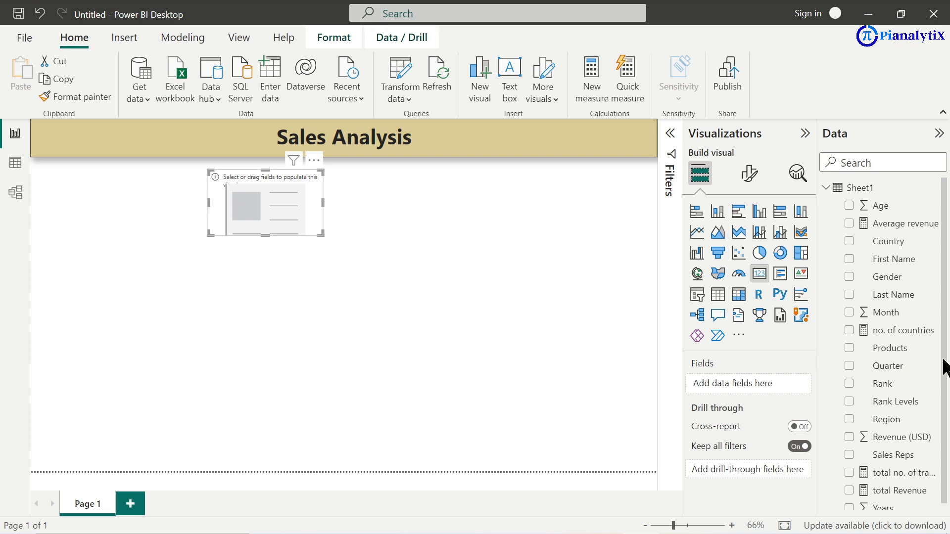
scroll(945, 369, down, 1)
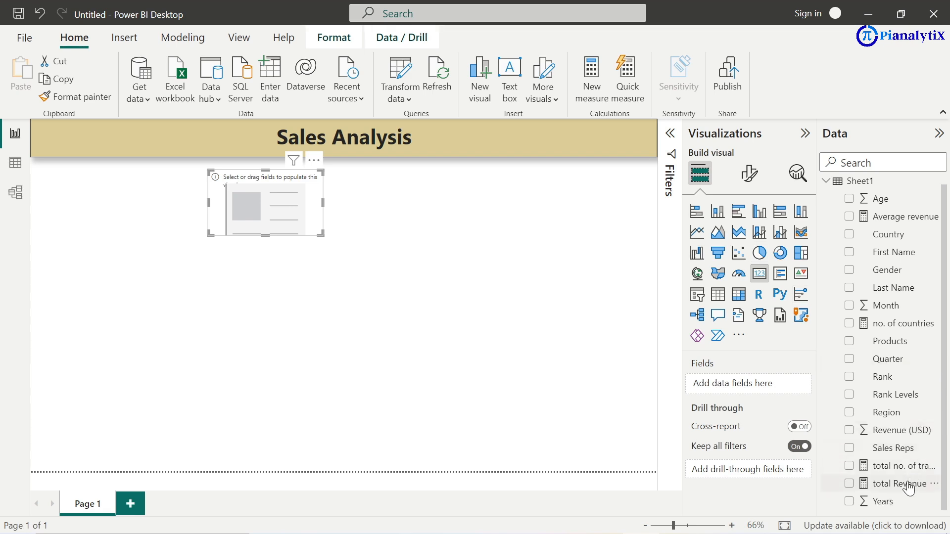
click(849, 484)
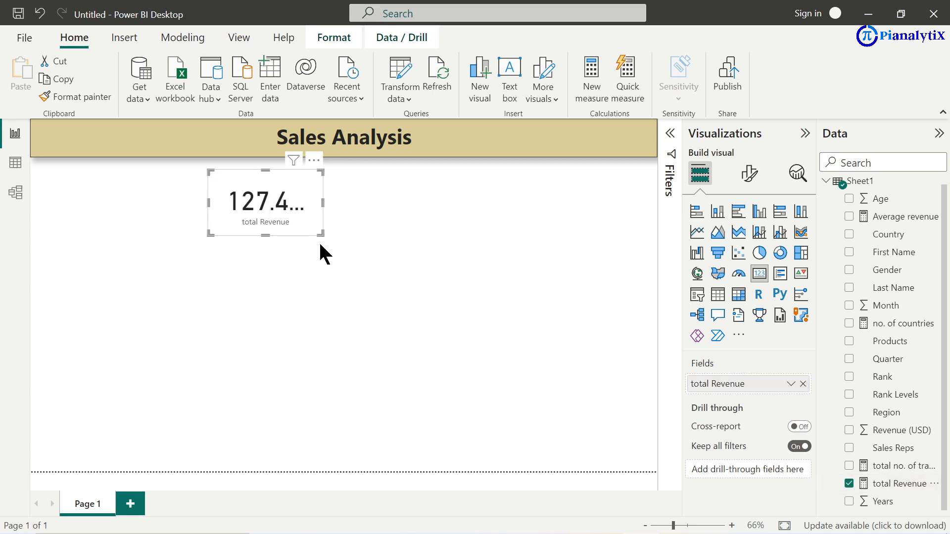
mouse_move(312, 235)
mouse_down()
mouse_move(356, 245)
mouse_move(322, 224)
mouse_up()
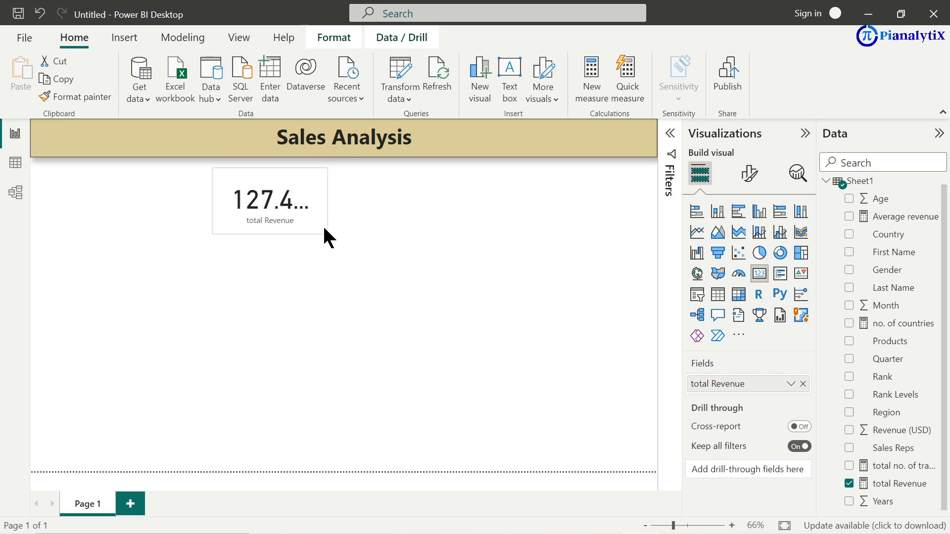
Step: Rename the card's field label to "Total Revenue"
double_click(724, 386)
key(BackSpace)
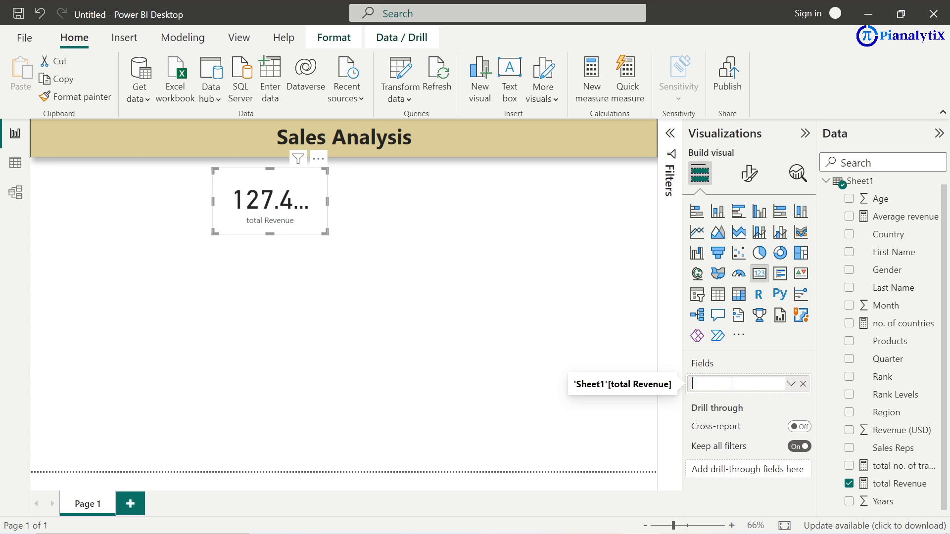
text(Total evenue)
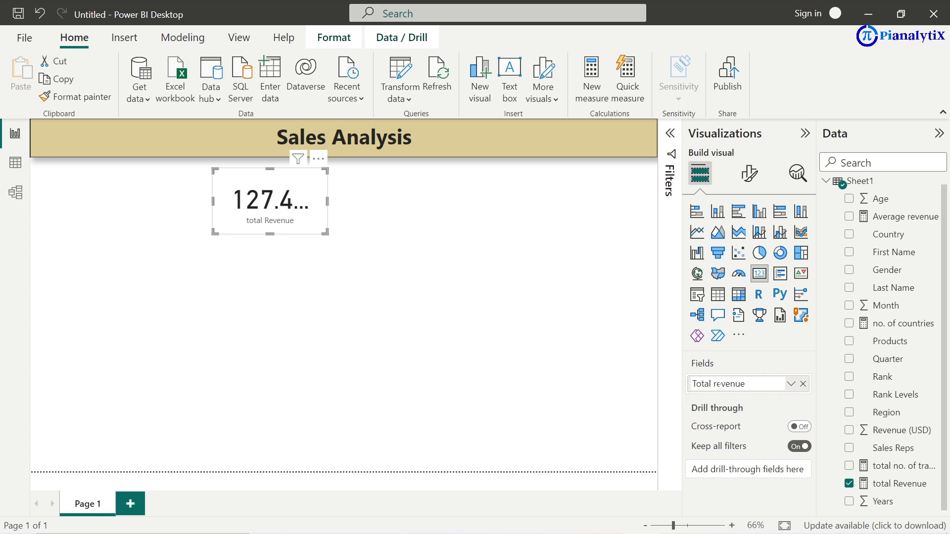
key(BackSpace)
text(R)
key(Return)
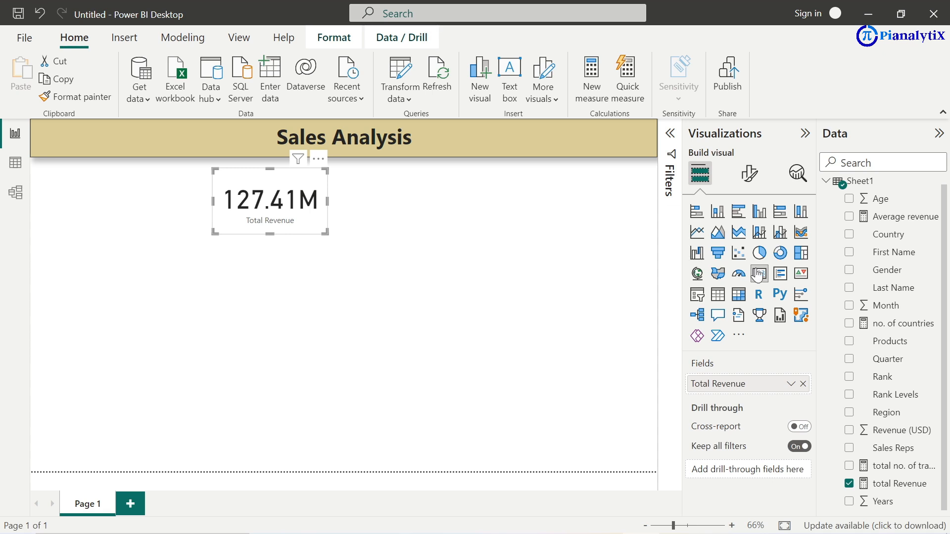
Step: Give the Total Revenue card a gold background at 51% transparency
click(750, 176)
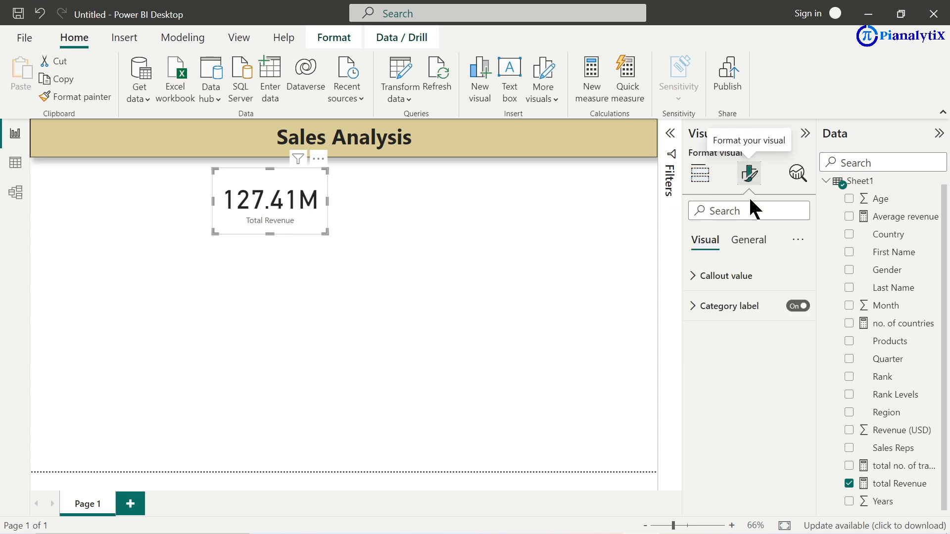
click(749, 242)
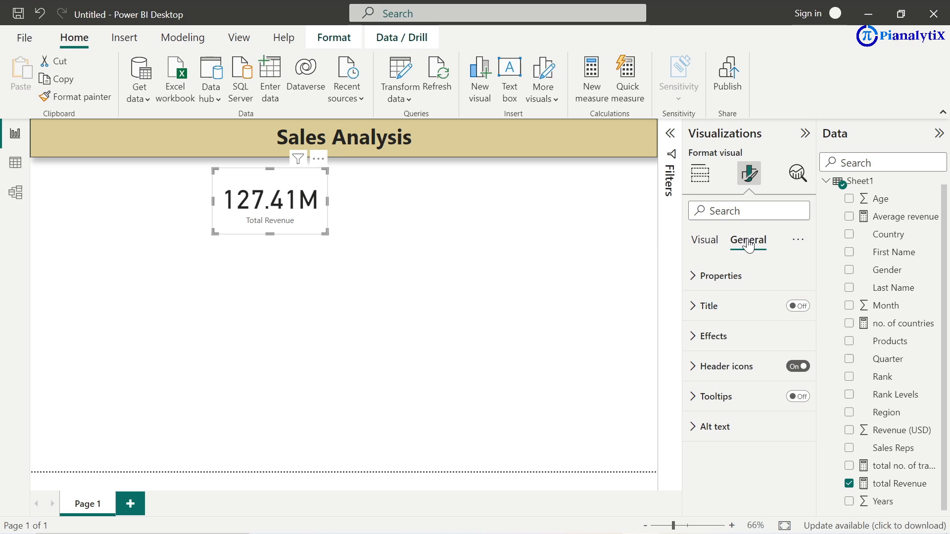
click(697, 338)
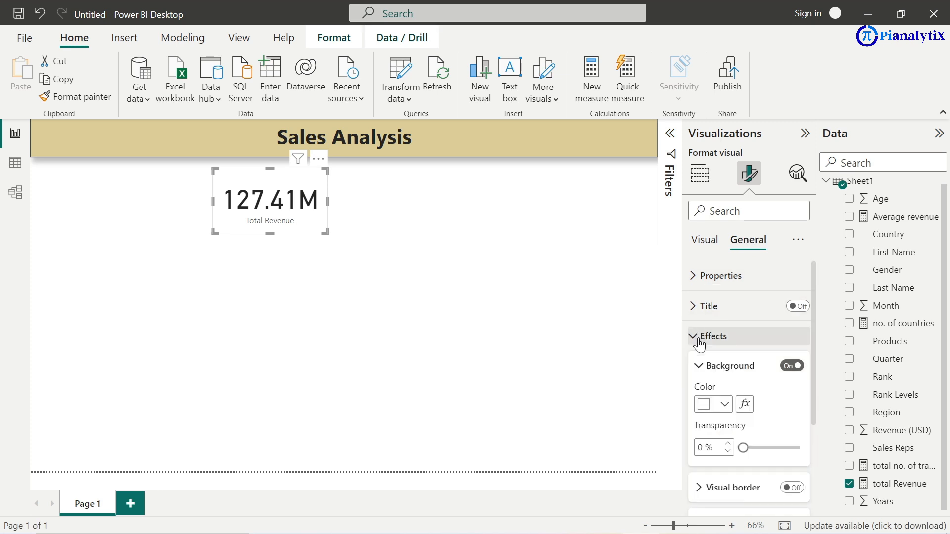
click(723, 403)
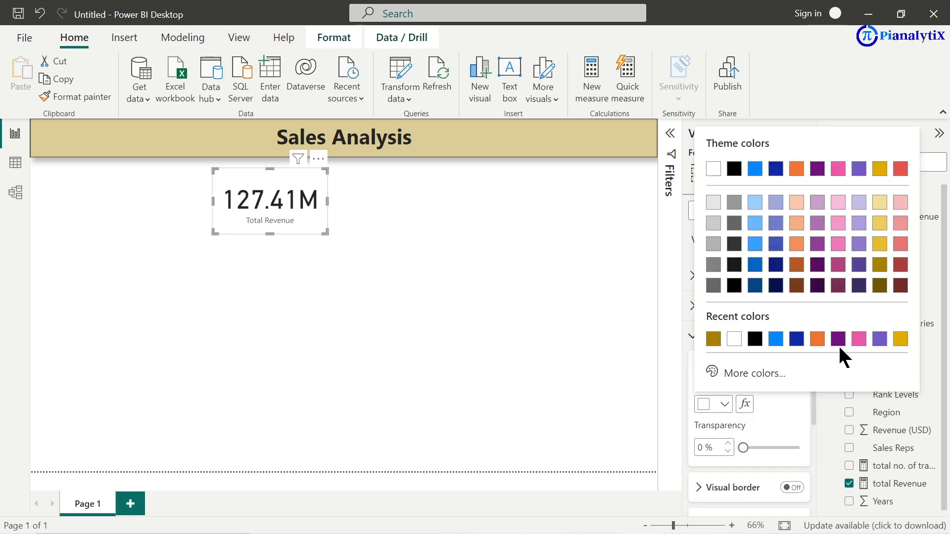
click(901, 339)
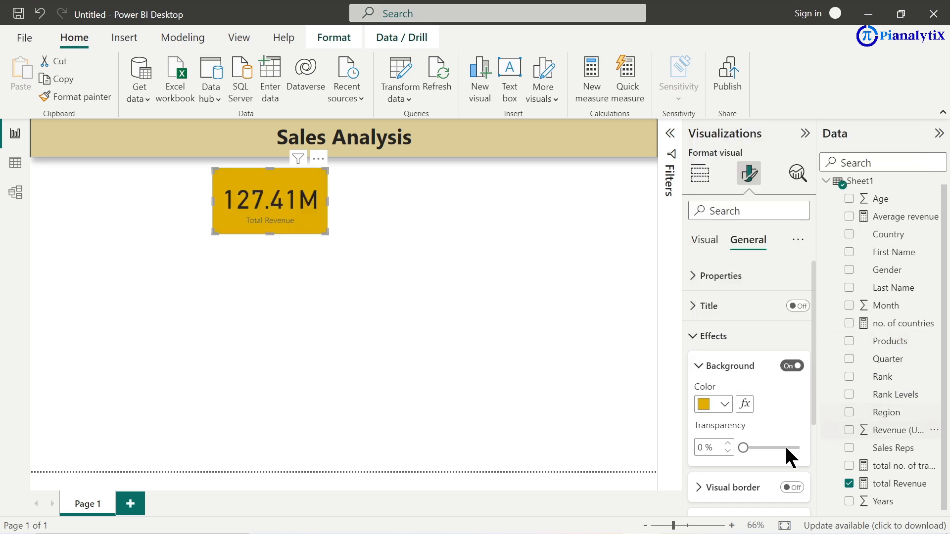
drag(745, 447, 772, 446)
Step: Turn on the Total Revenue card's visual border and shadow, and make the card slightly smaller
scroll(757, 449, down, 2)
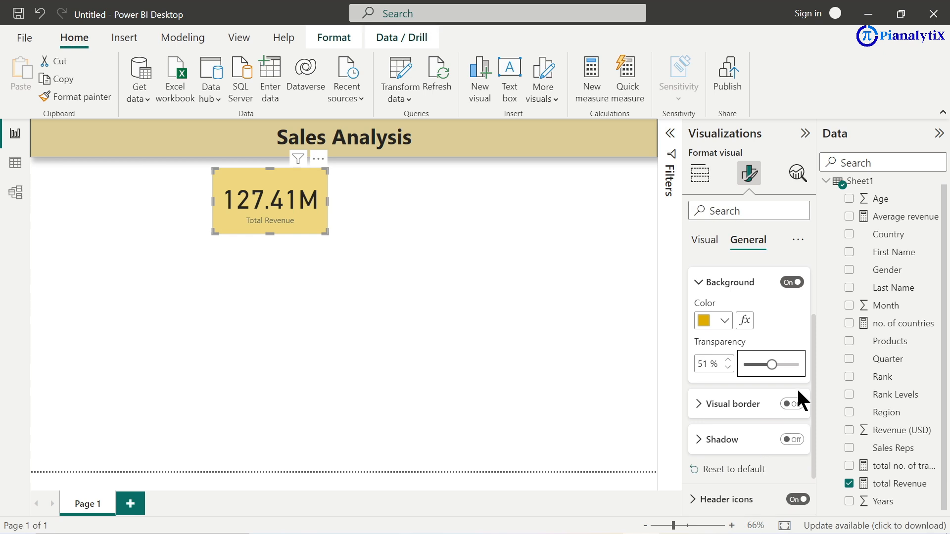
click(790, 405)
click(789, 440)
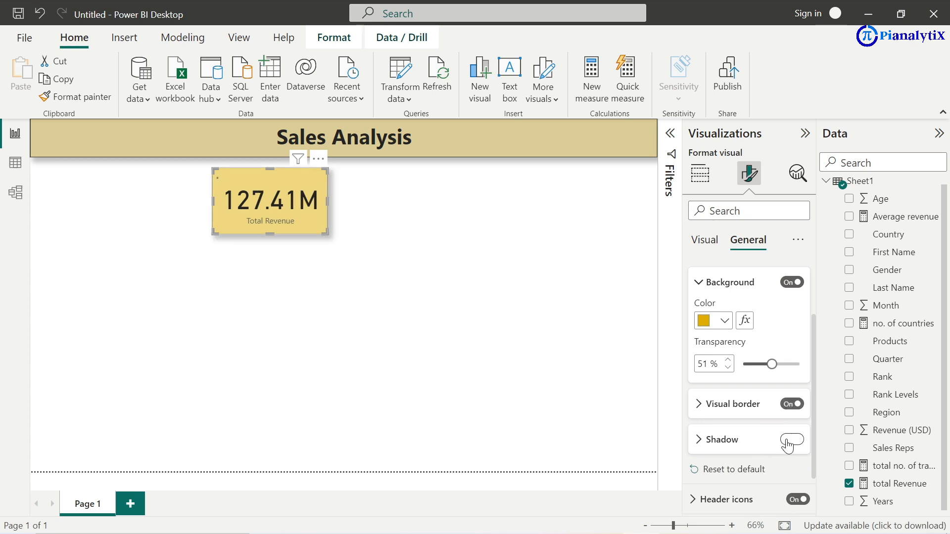
scroll(789, 448, up, 2)
scroll(787, 440, down, 3)
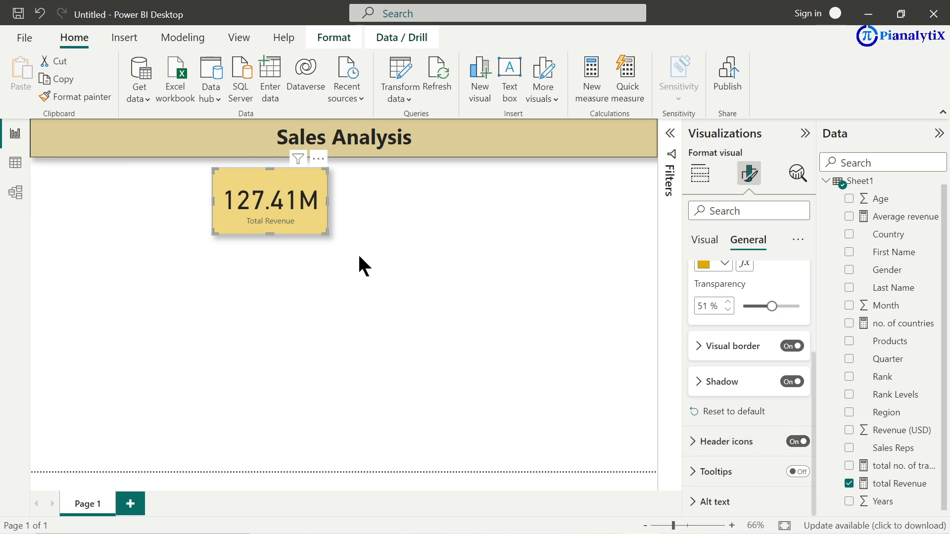
drag(324, 229, 317, 226)
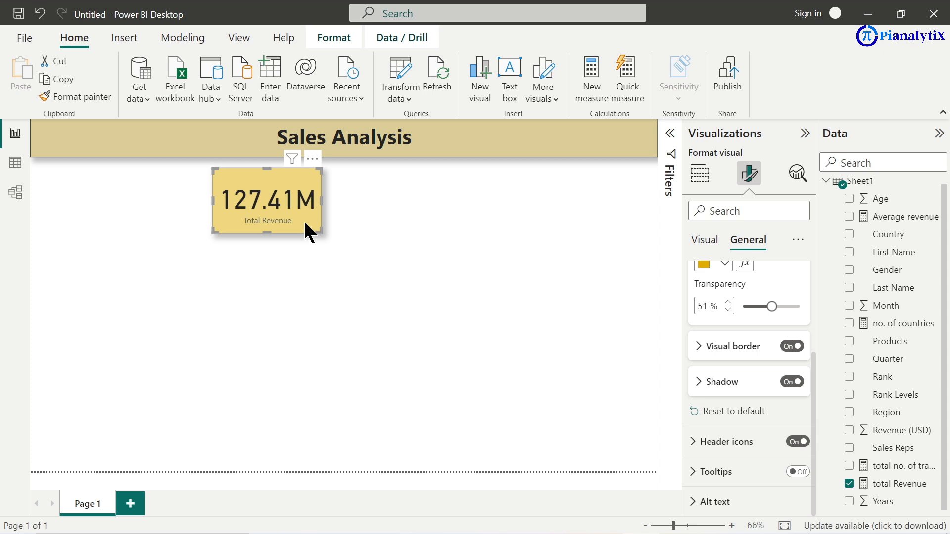
Step: Copy the Total Revenue card and paste four duplicates on the page
key(ctrl+c)
key(ctrl+v)
key(ctrl+v)
key(ctrl+v)
key(ctrl+v)
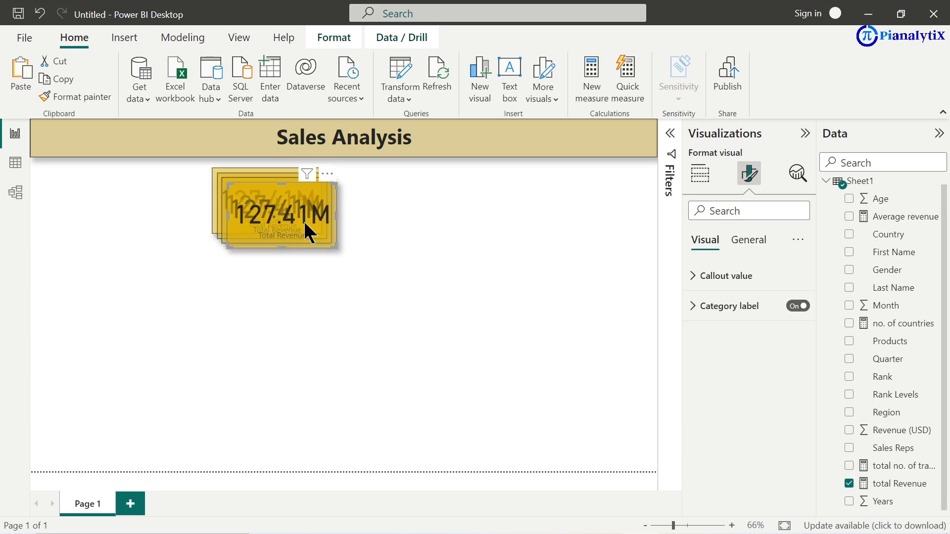
Step: Spread the pasted cards into a row beneath the title and delete the surplus copy, keeping four cards
drag(281, 229, 399, 211)
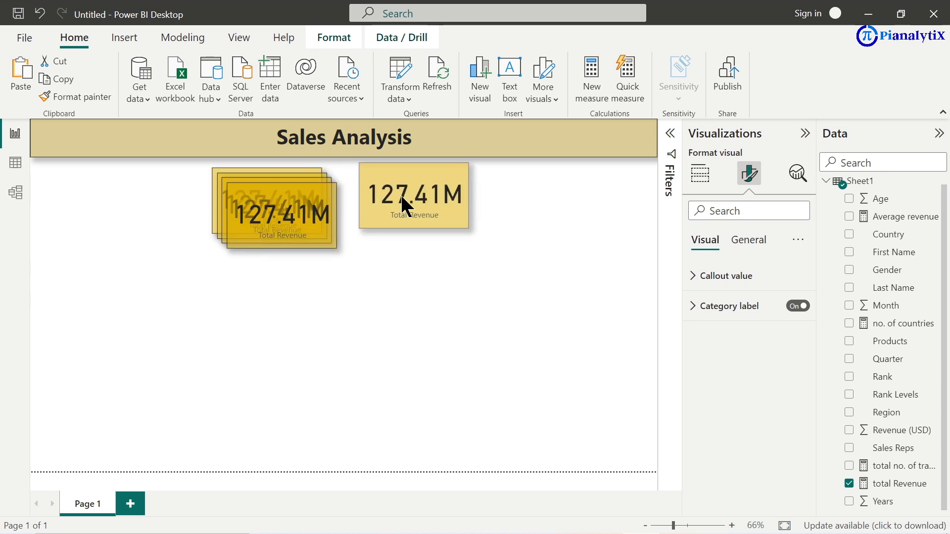
drag(297, 229, 540, 209)
drag(311, 213, 152, 206)
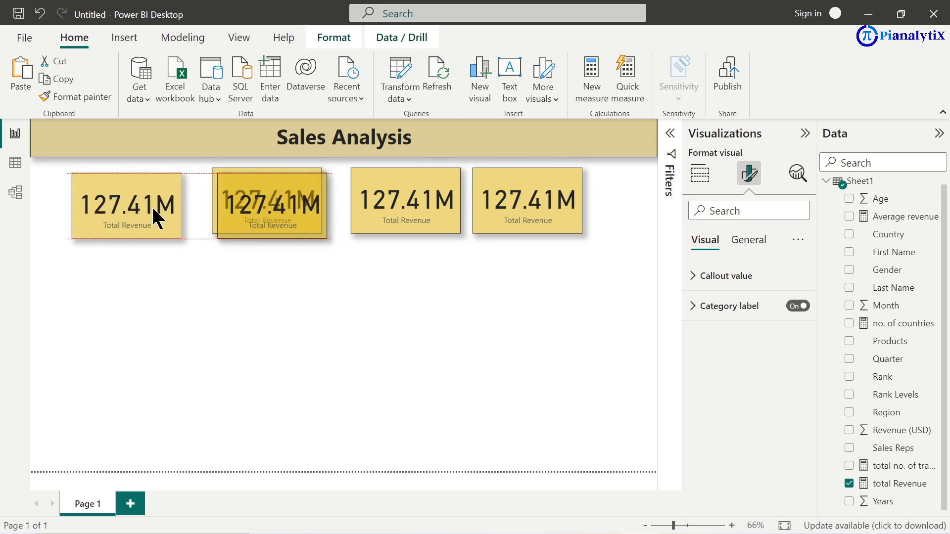
key(Delete)
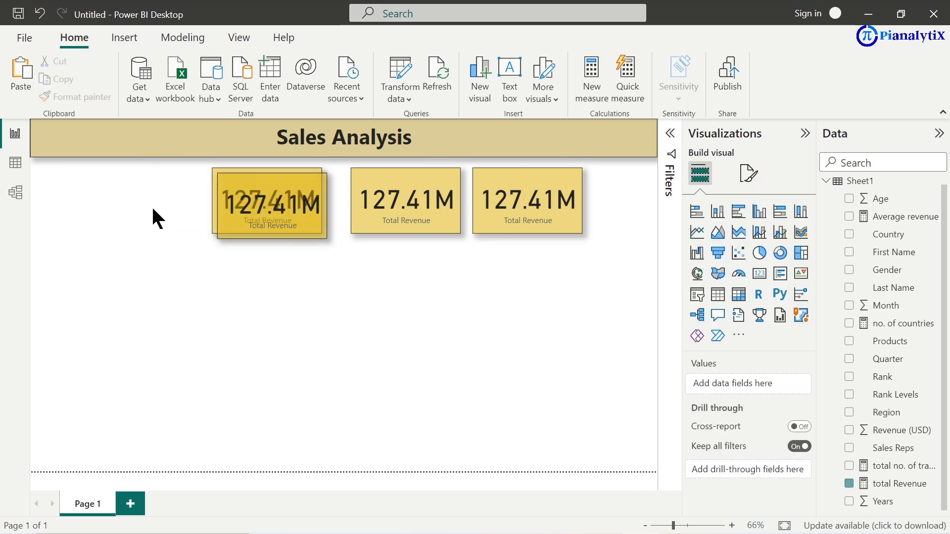
drag(278, 206, 153, 213)
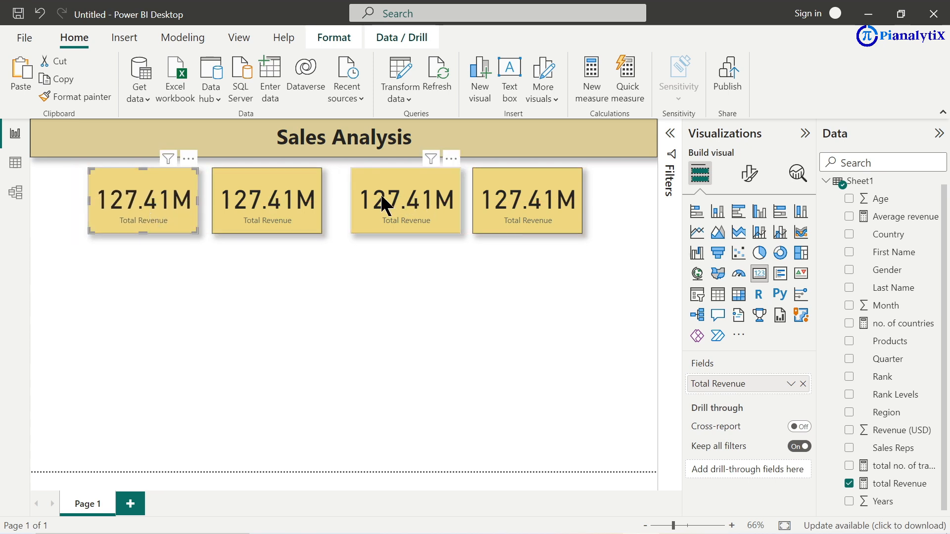
Step: Shift the four cards towards the page's right edge with even gaps, leaving free space at the row's left end
drag(384, 194, 373, 196)
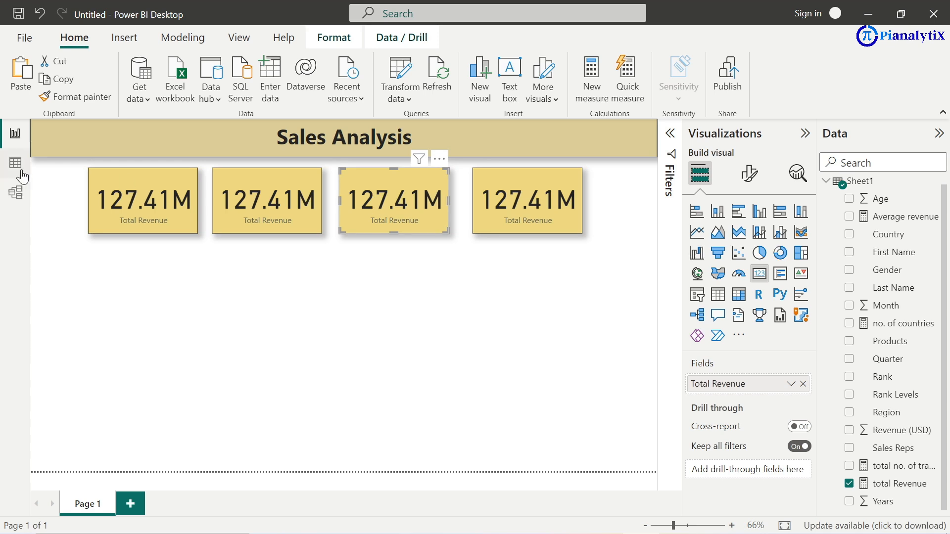
drag(527, 212, 597, 210)
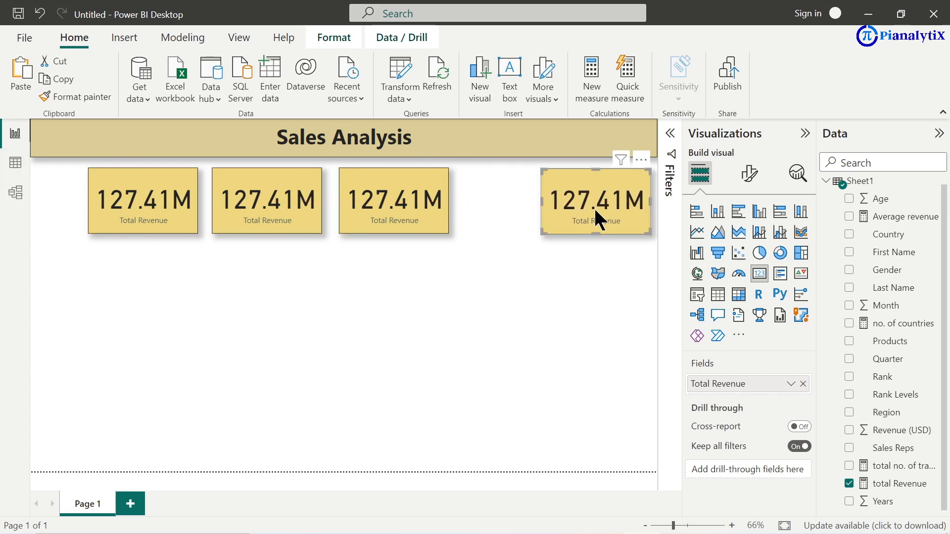
drag(416, 203, 471, 204)
drag(251, 193, 336, 196)
drag(164, 204, 244, 198)
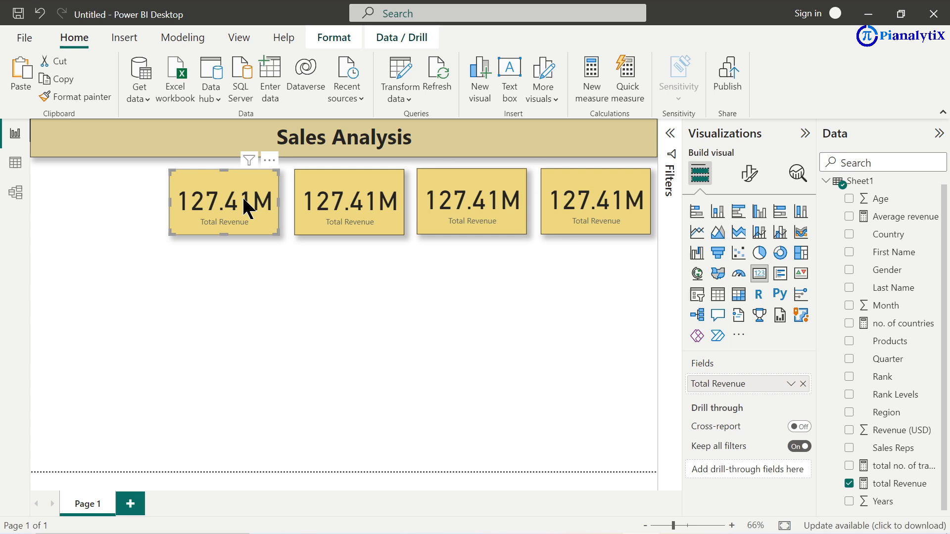
Step: Replace the total Revenue measure in the second card with Average revenue
click(340, 203)
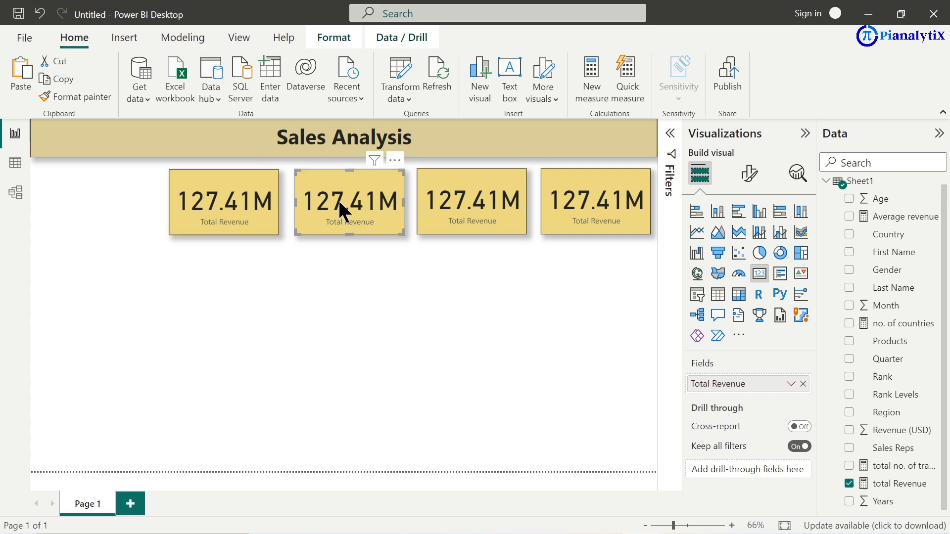
click(849, 484)
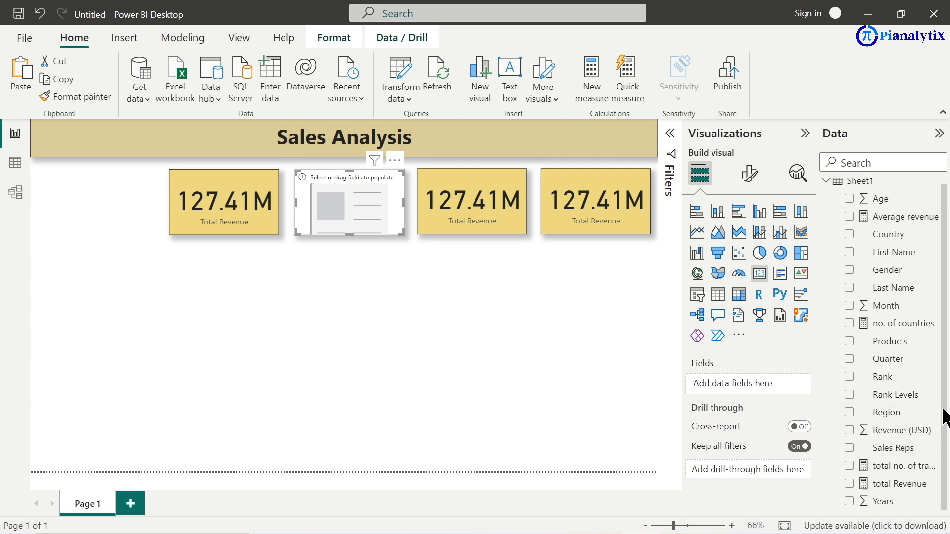
click(848, 216)
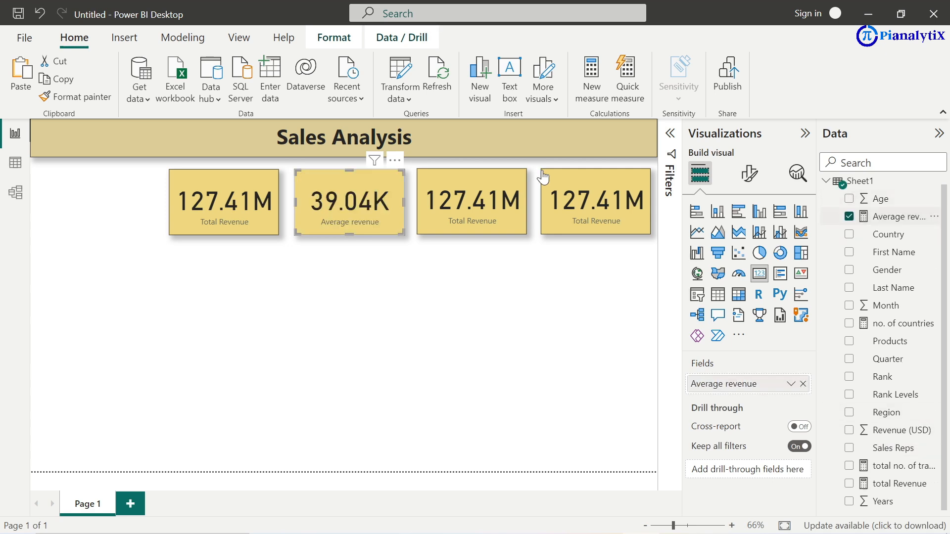
Step: Replace the total Revenue measure in the third card with total no. of transactions
click(464, 228)
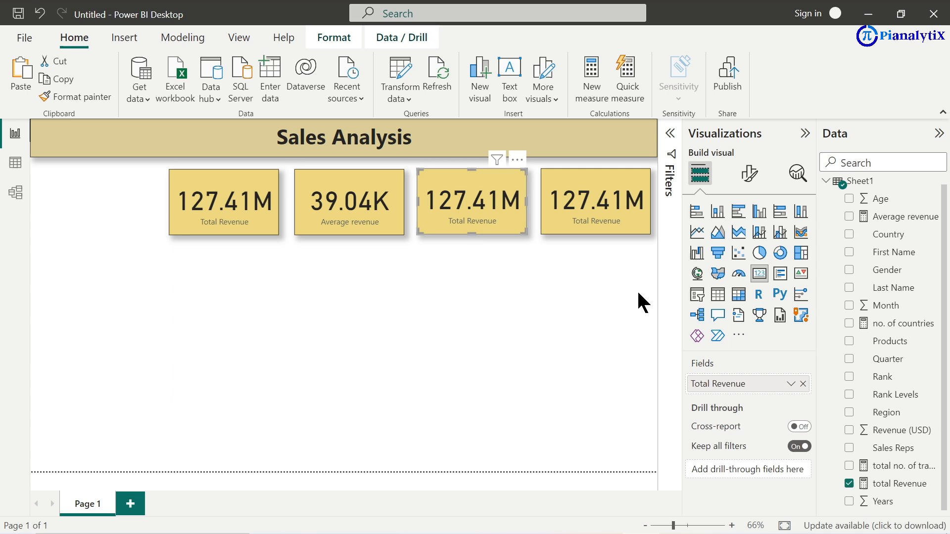
click(849, 483)
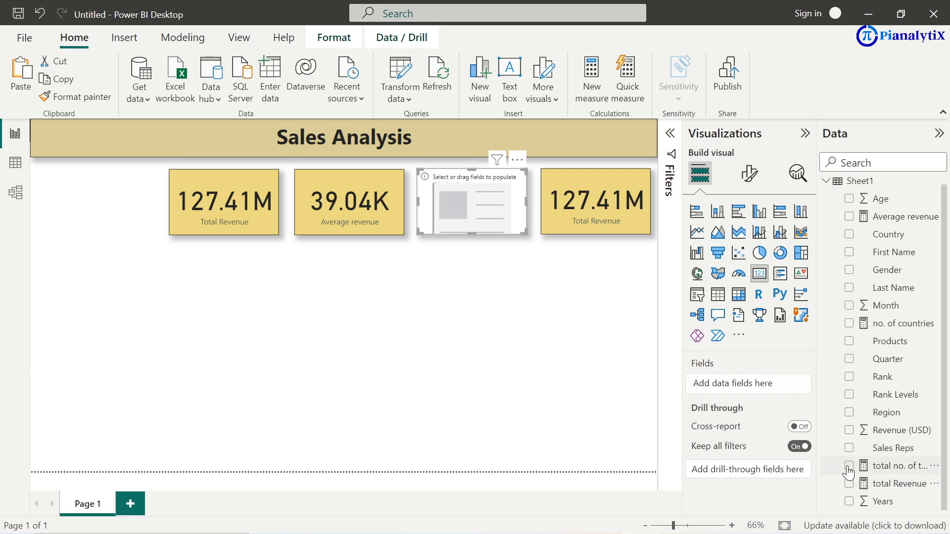
click(849, 466)
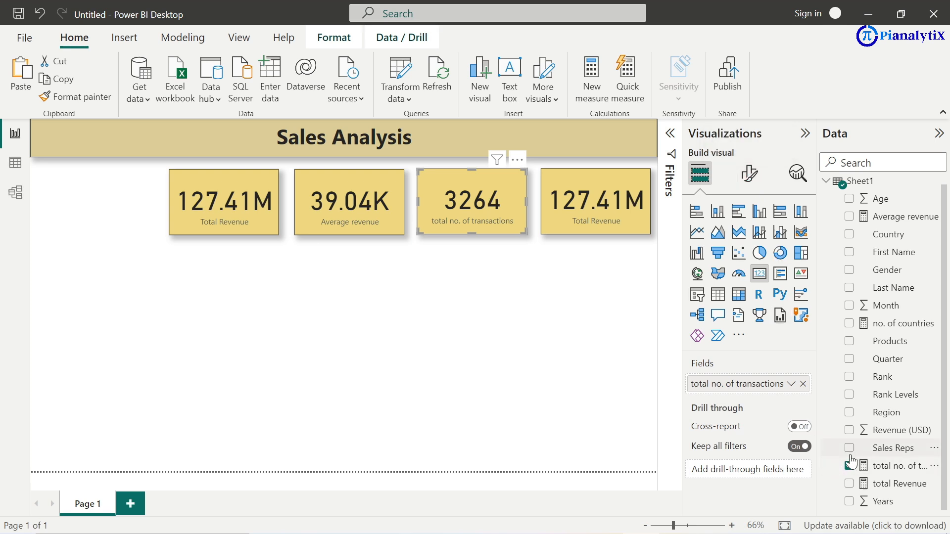
Step: Try the no. of countries measure in the third card and switch it back to total no. of transactions
click(848, 466)
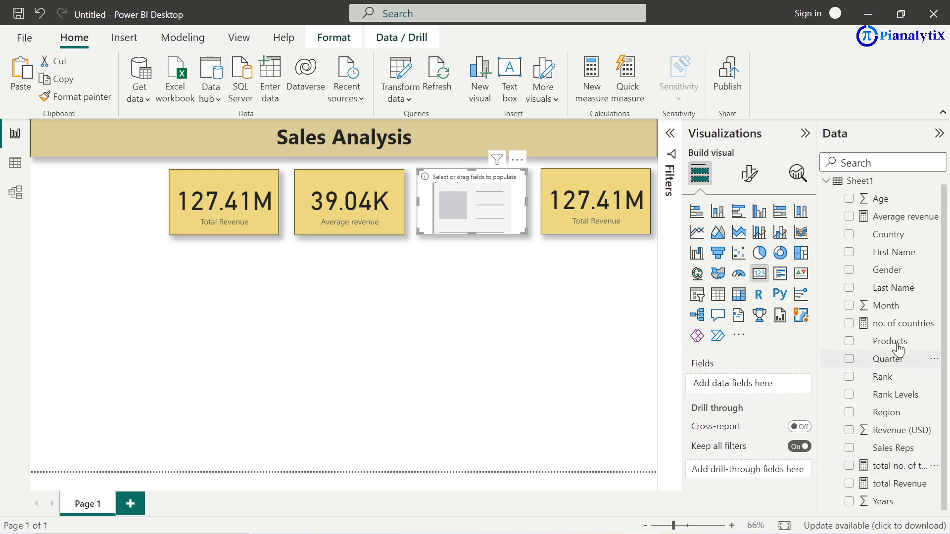
click(849, 323)
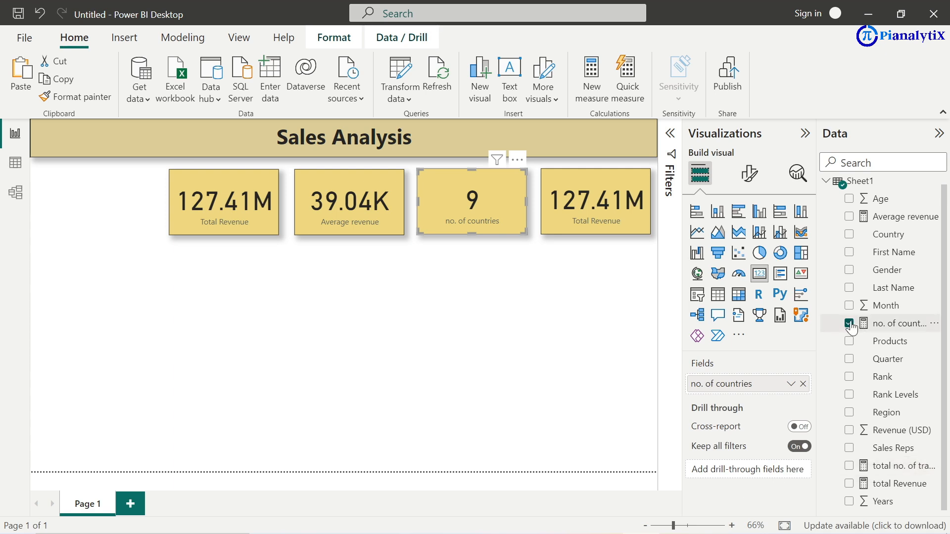
click(855, 323)
click(848, 465)
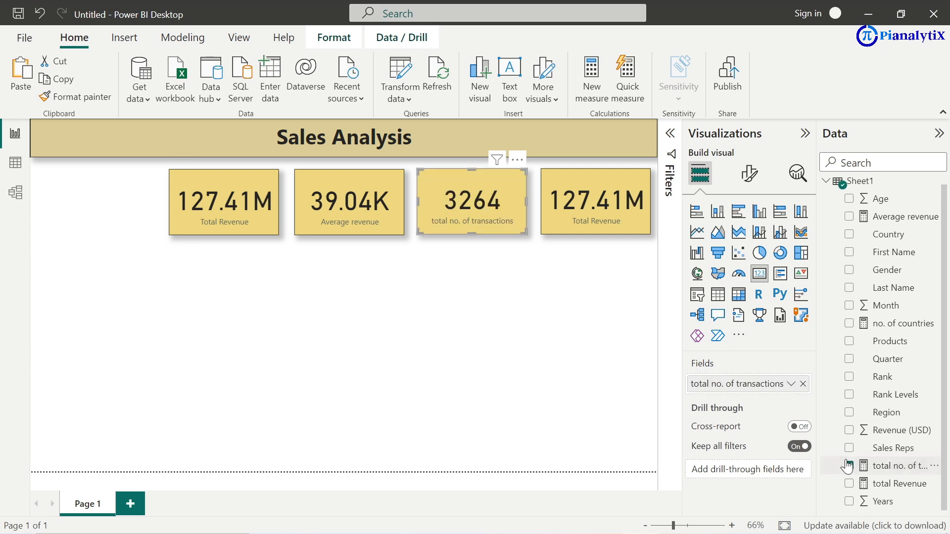
Step: Replace the total Revenue measure in the fourth card with no. of countries
click(645, 204)
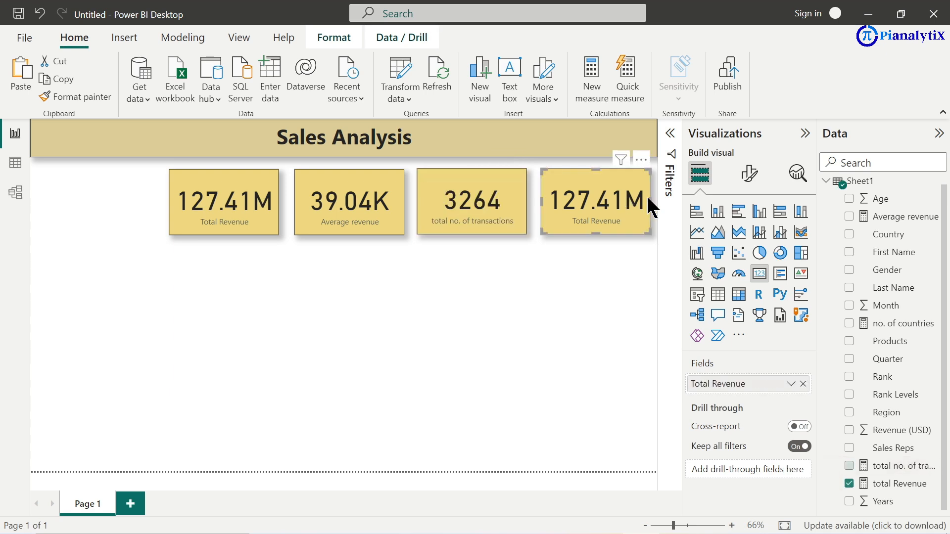
click(848, 484)
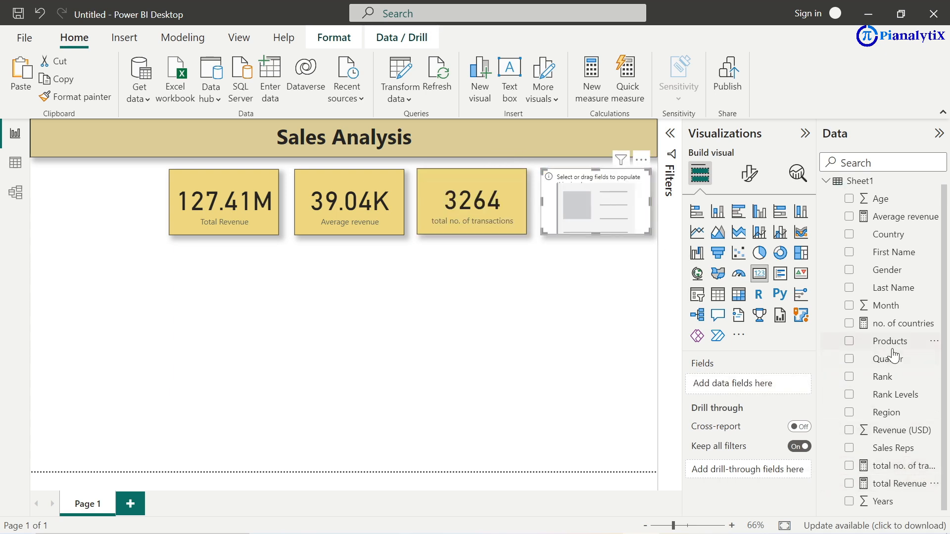
click(849, 324)
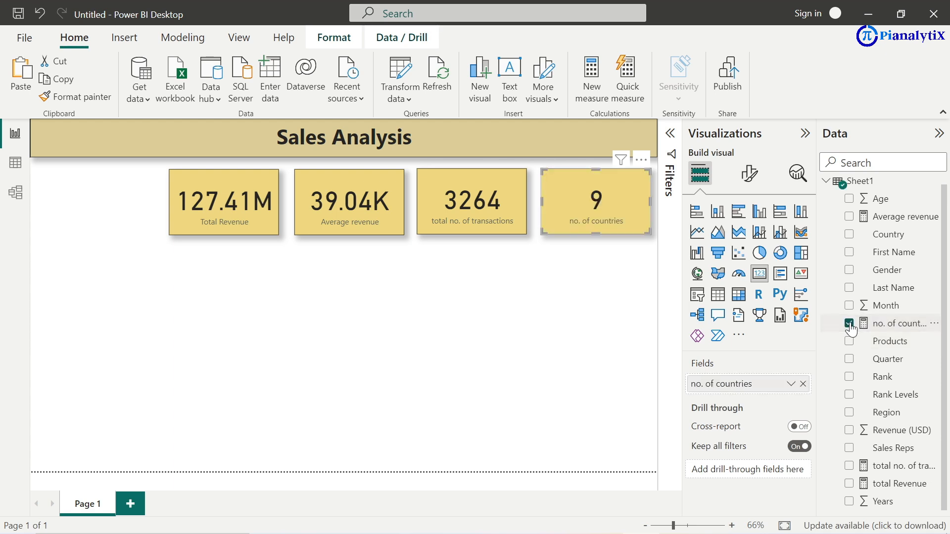
Step: Rename the fourth card's no. of countries field to Countries for this visual
double_click(751, 391)
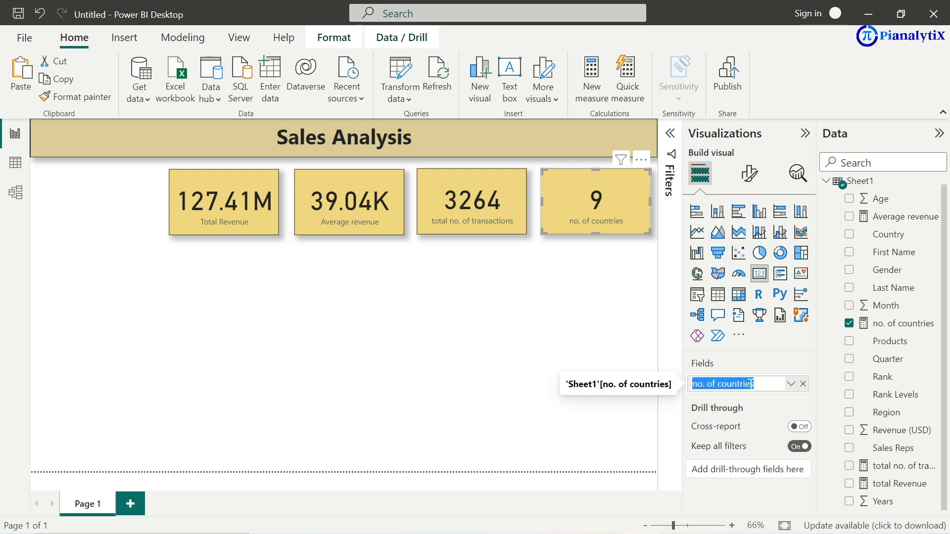
key(BackSpace)
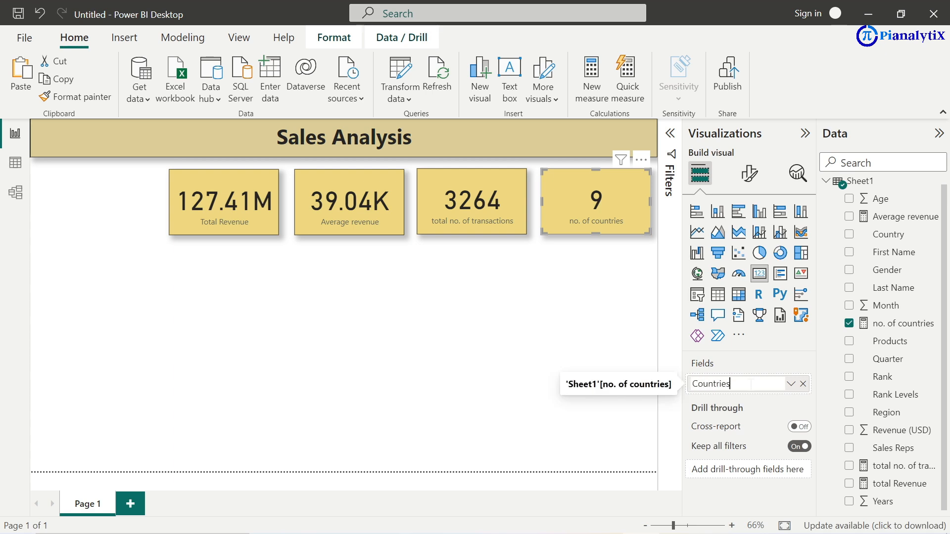
key(Return)
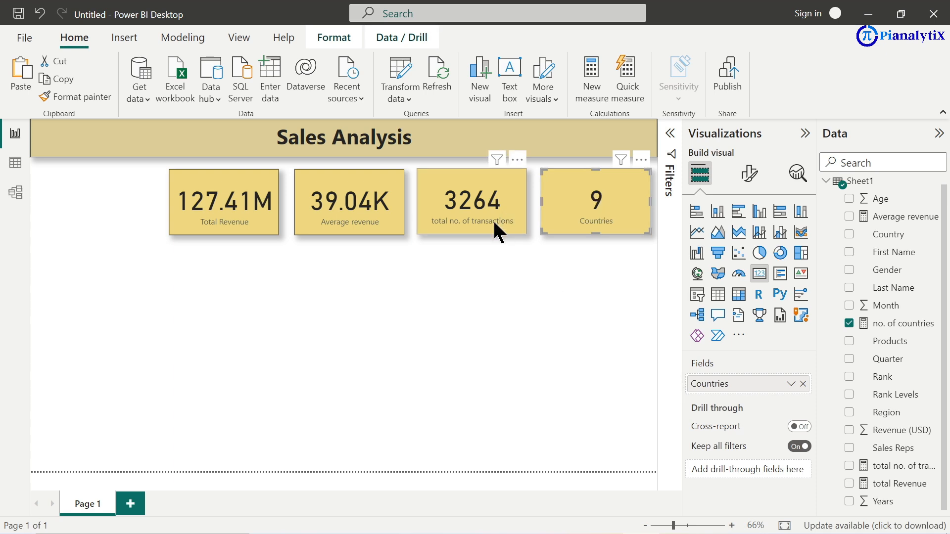
Step: Shorten the third card's total no. of transactions field label to Transactions for this visual
click(493, 219)
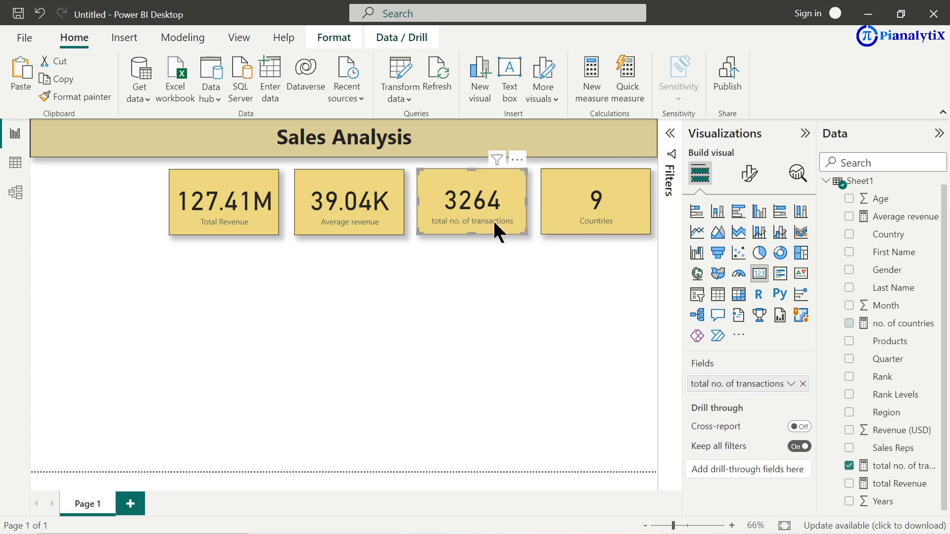
double_click(747, 384)
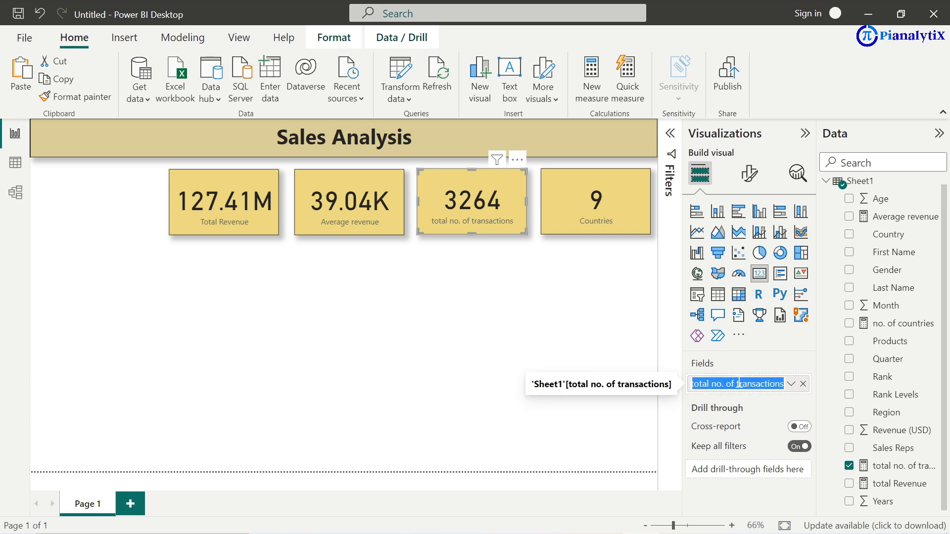
click(736, 383)
key(BackSpace)
key(BackSpace)
key(BackSpace)
key(BackSpace)
key(BackSpace)
key(BackSpace)
key(BackSpace)
key(BackSpace)
key(BackSpace)
key(BackSpace)
key(BackSpace)
key(BackSpace)
key(BackSpace)
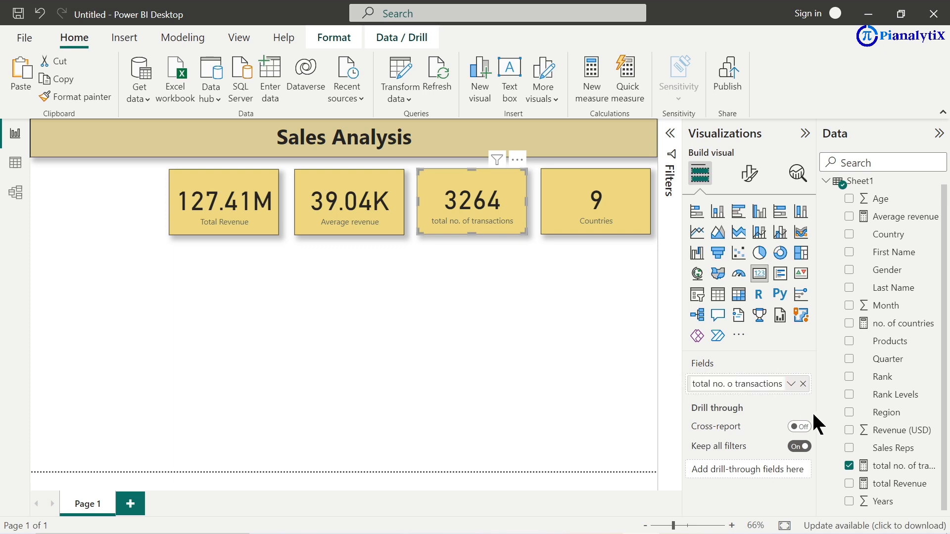
key(Delete)
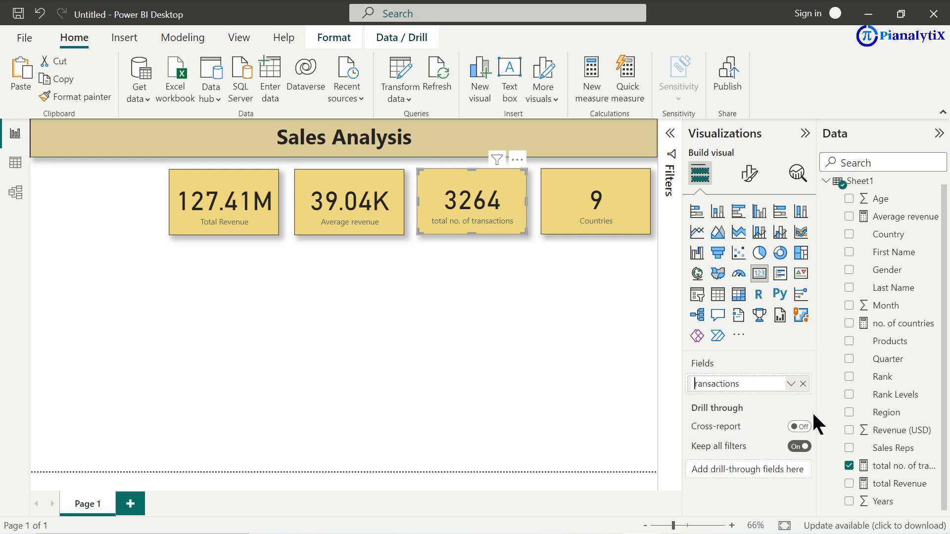
text(T)
key(Return)
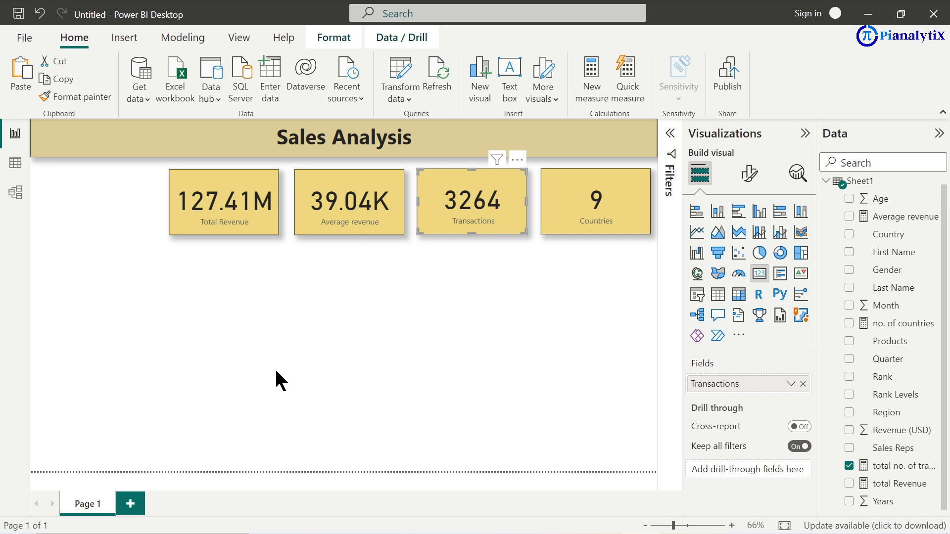
Step: Add an empty donut chart as a separate visual on the report page below the card row
click(377, 304)
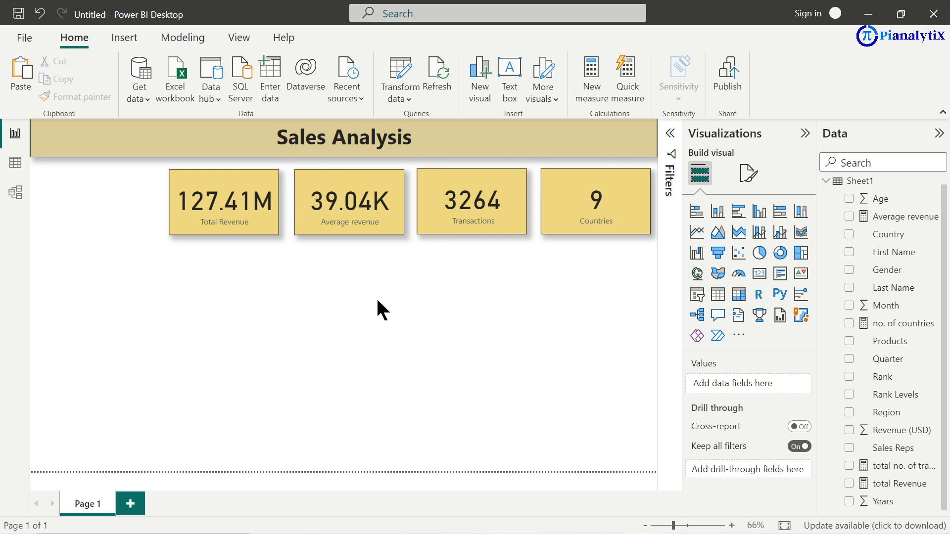
click(781, 253)
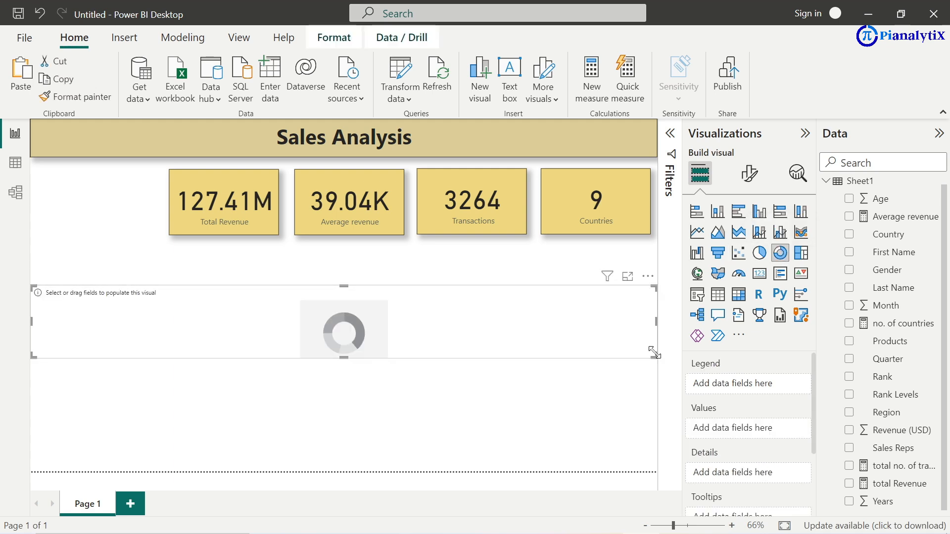
Step: Shrink the empty donut chart and place it beneath the Total Revenue card, using Region as legend and total Revenue as values
drag(641, 354, 246, 420)
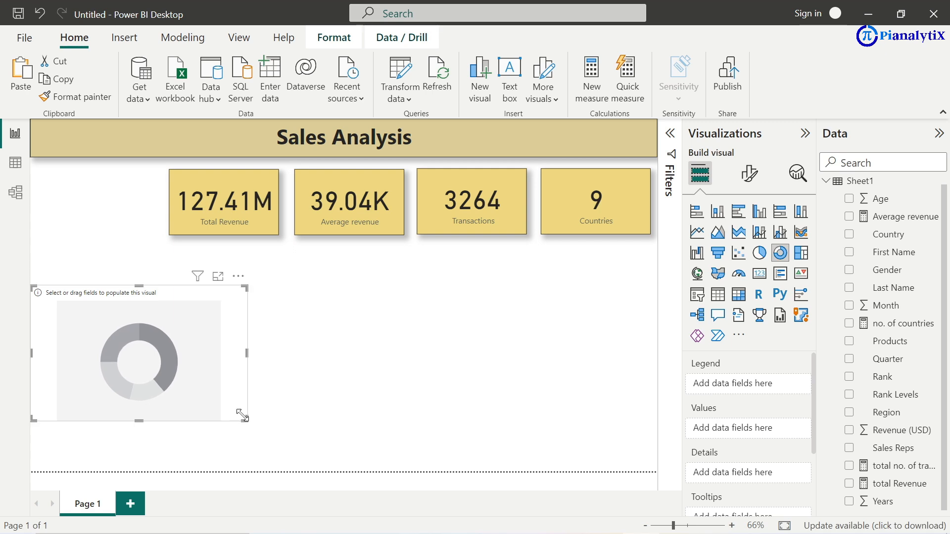
drag(171, 393, 307, 357)
drag(377, 388, 352, 381)
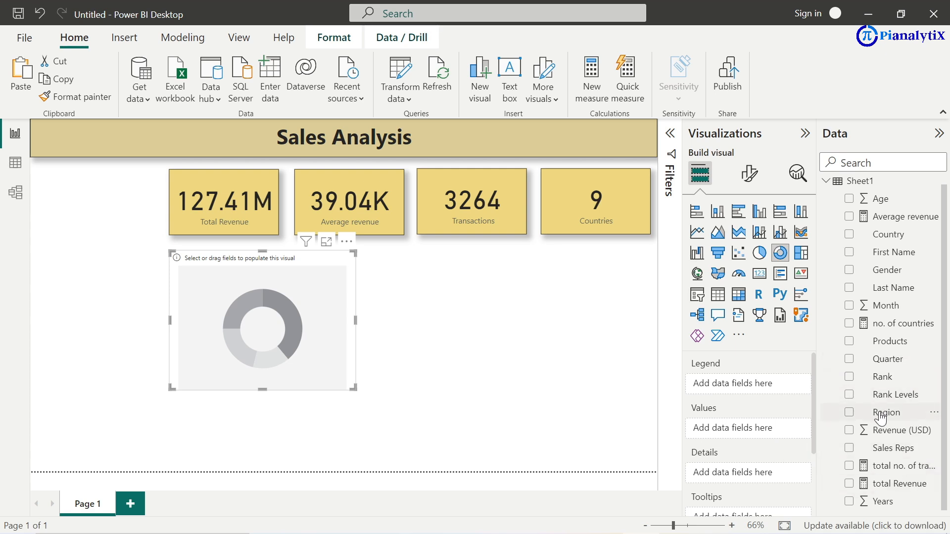
drag(882, 415, 746, 381)
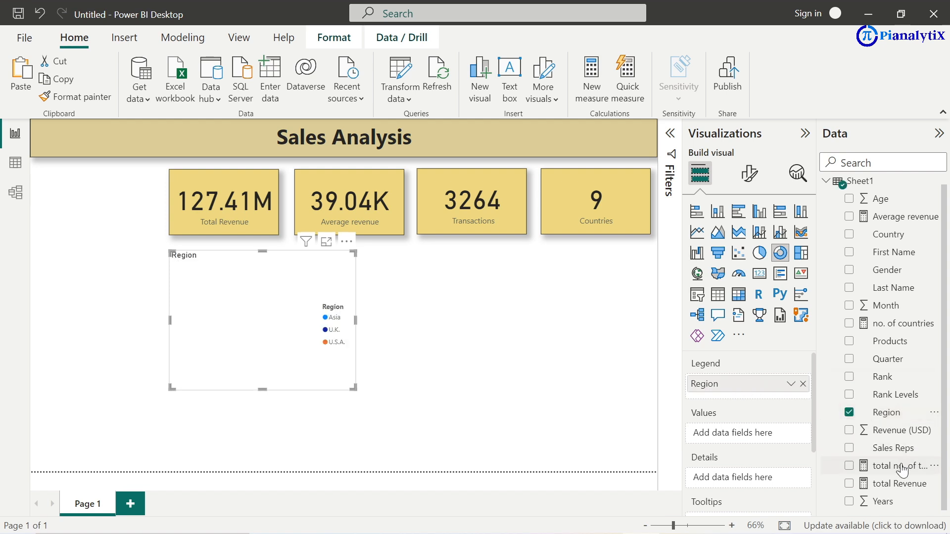
drag(904, 486, 764, 438)
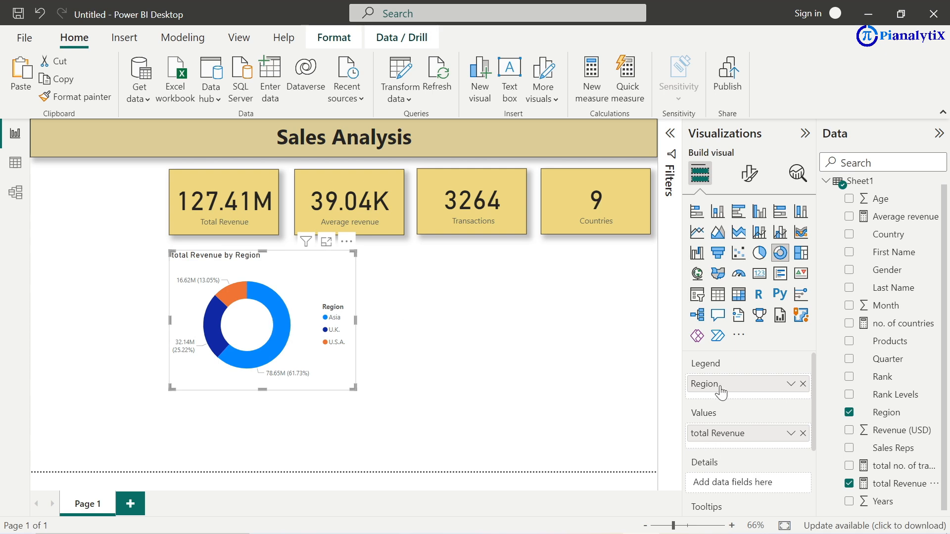
Step: Change the donut chart's title text to "Revenue by region"
click(749, 173)
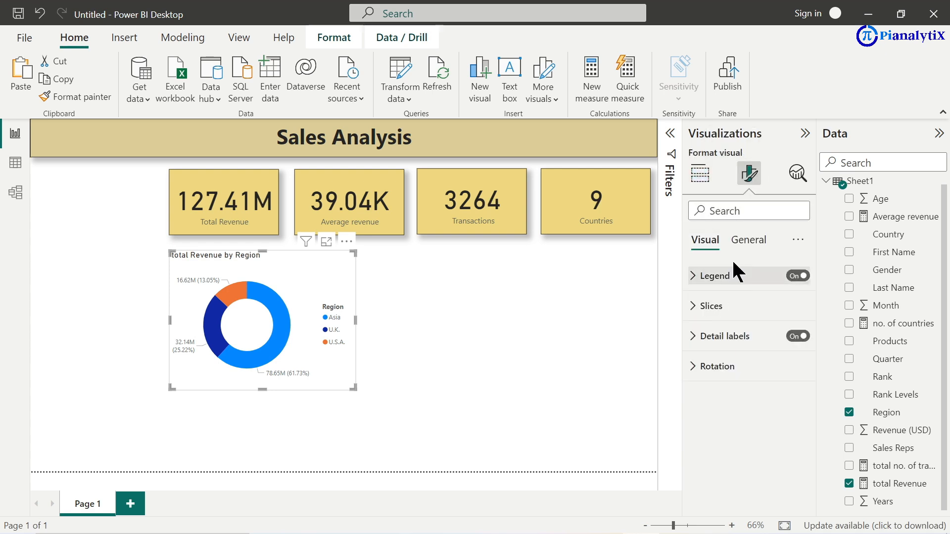
click(748, 240)
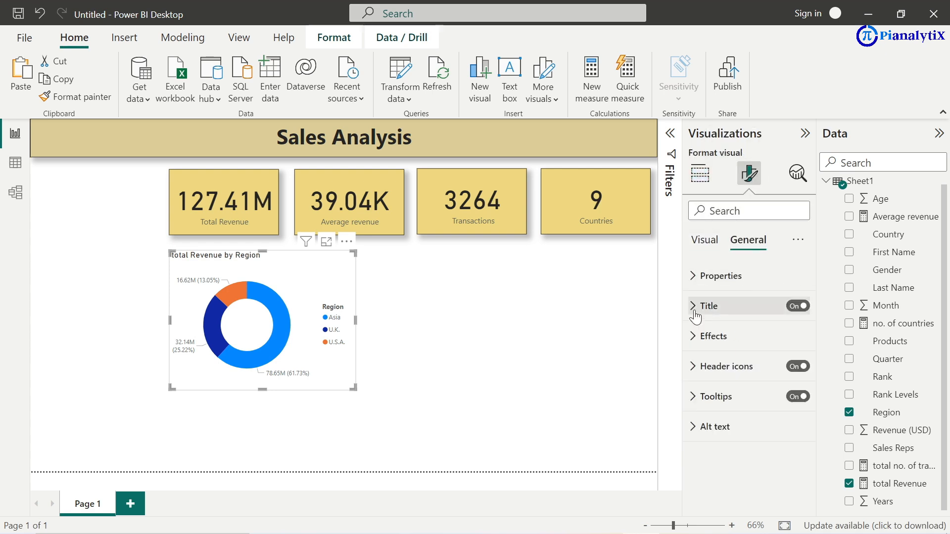
click(708, 314)
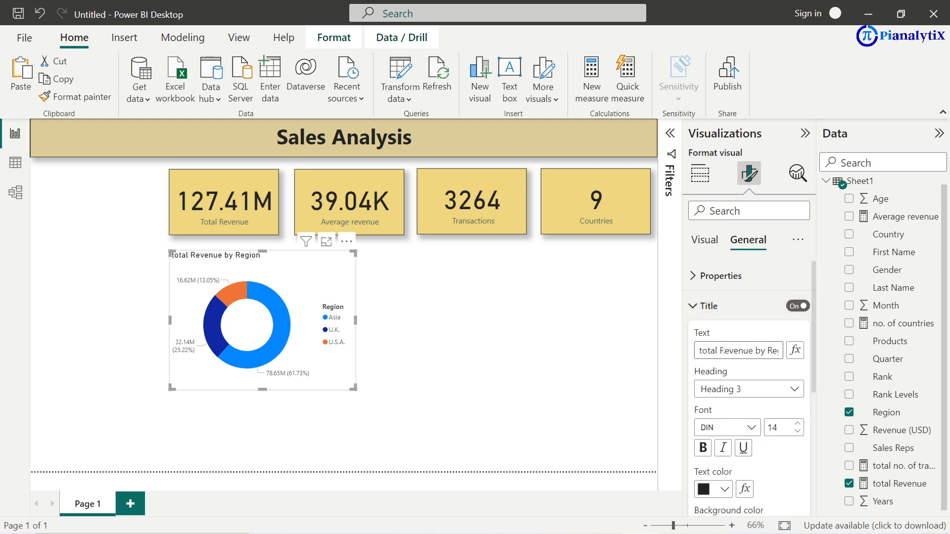
double_click(722, 350)
key(ctrl+a)
key(BackSpace)
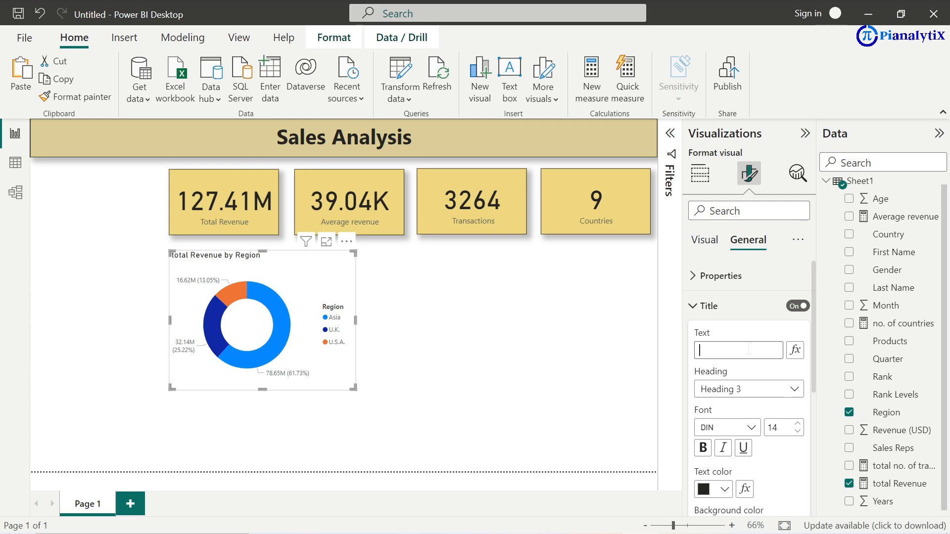
text(Re)
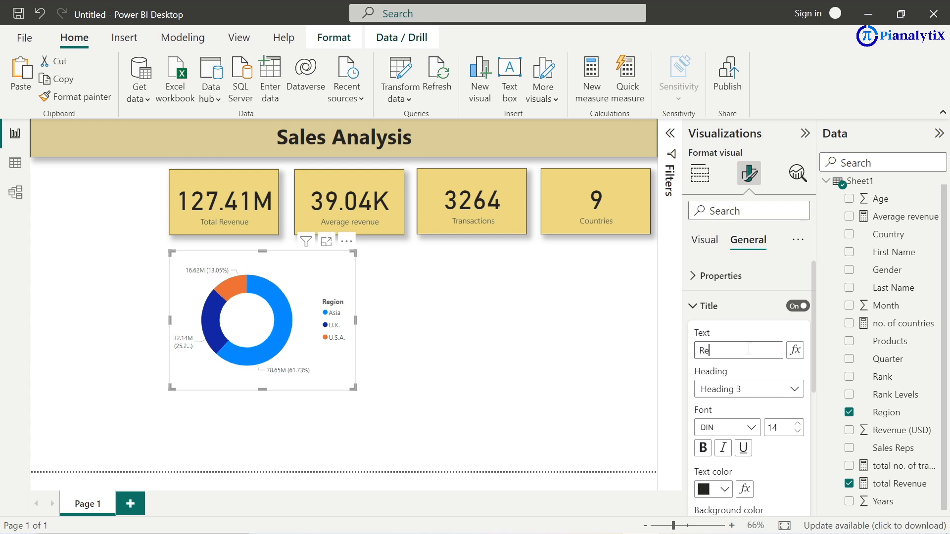
text(venue )
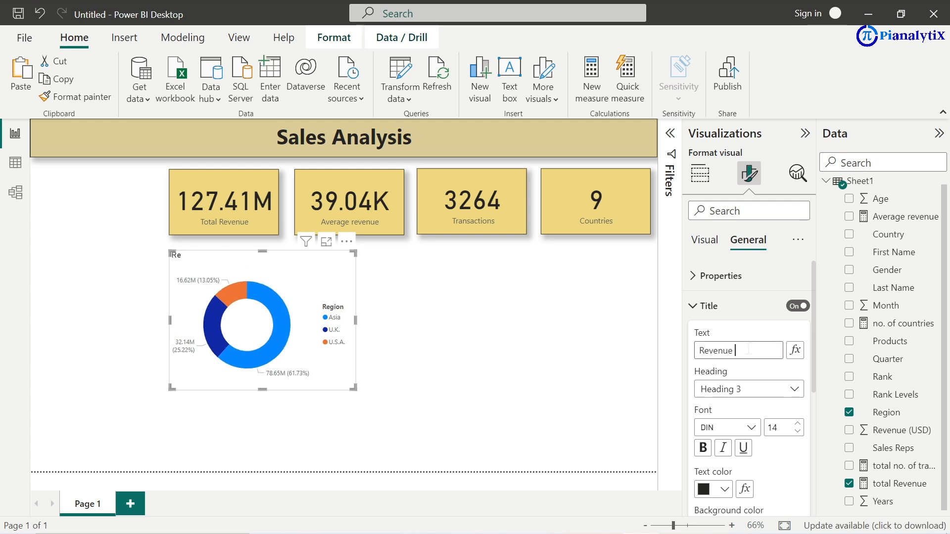
text(by region)
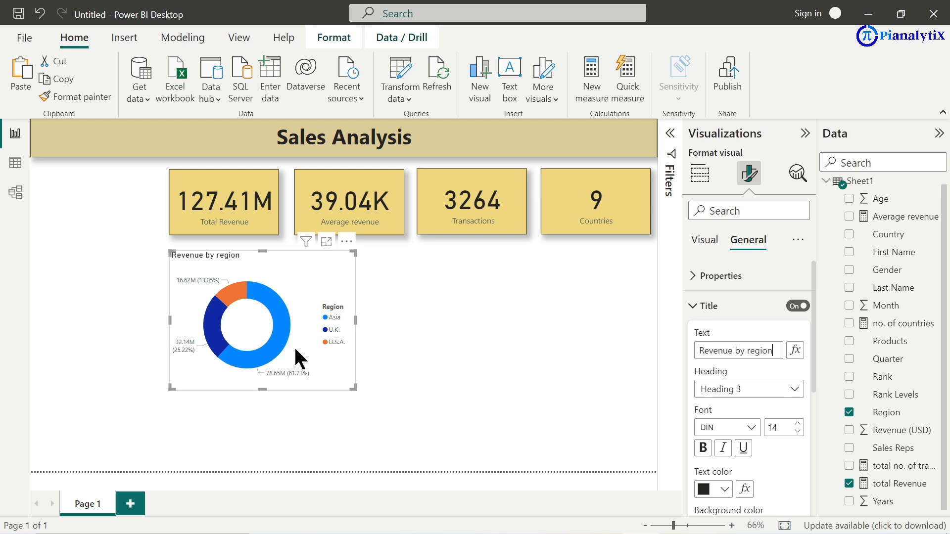
mouse_move(275, 336)
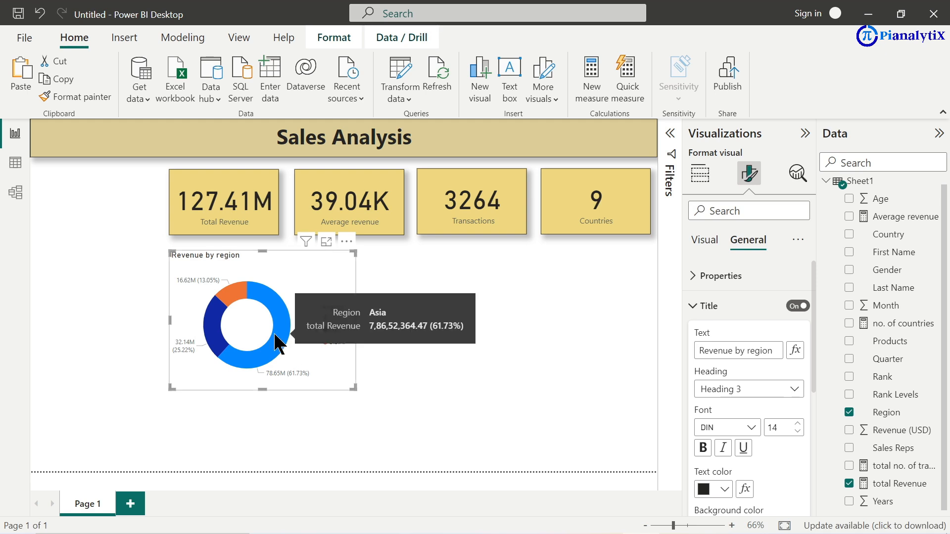
Step: Give the donut chart a gold background from the recent colors with 48% transparency
click(713, 251)
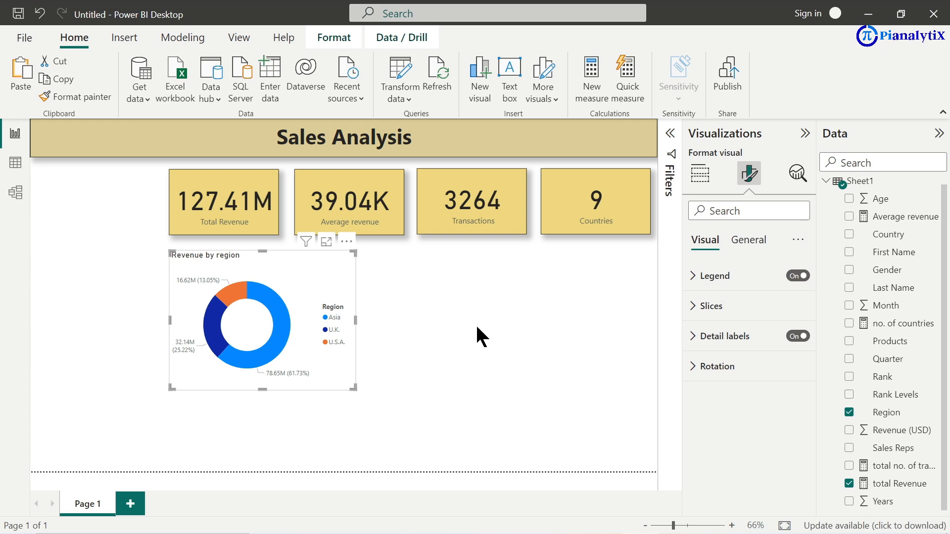
click(744, 247)
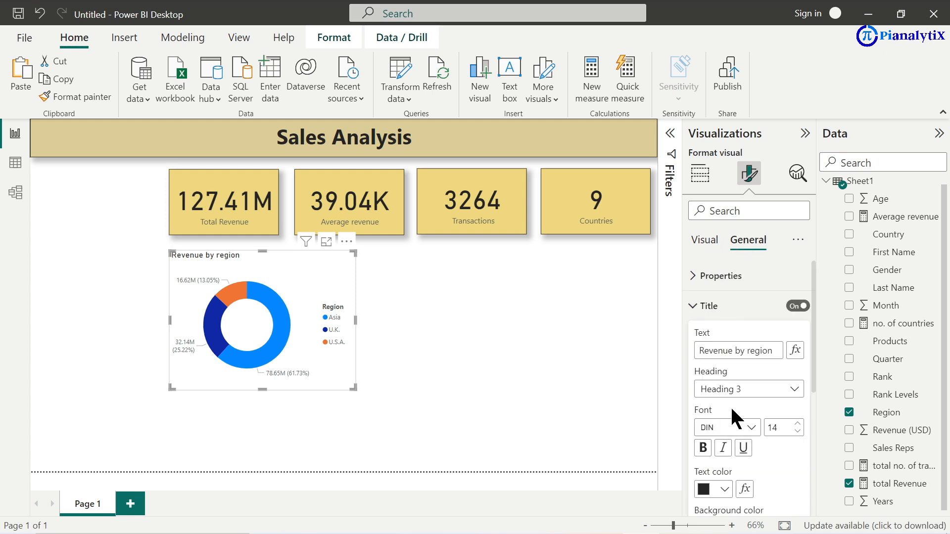
scroll(730, 406, down, 3)
scroll(730, 406, down, 2)
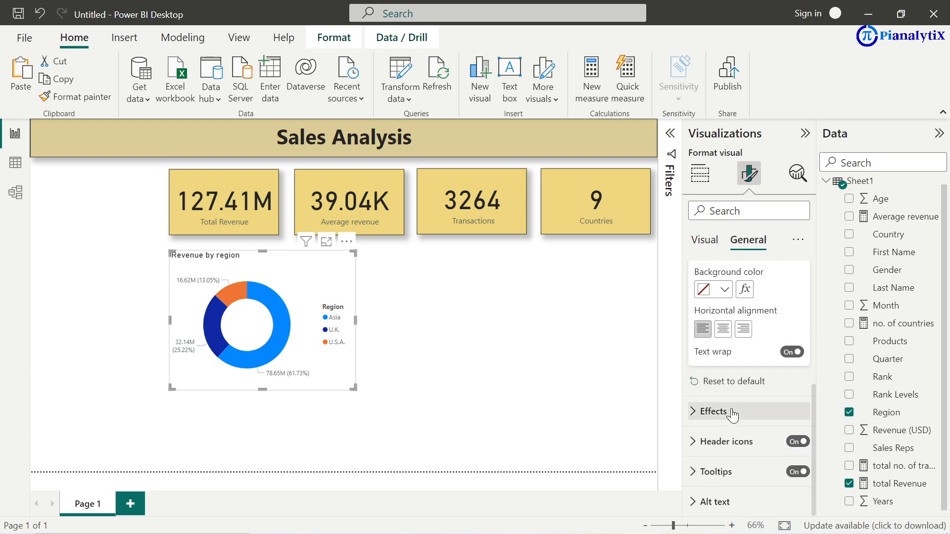
click(701, 416)
scroll(713, 411, down, 3)
scroll(713, 411, up, 1)
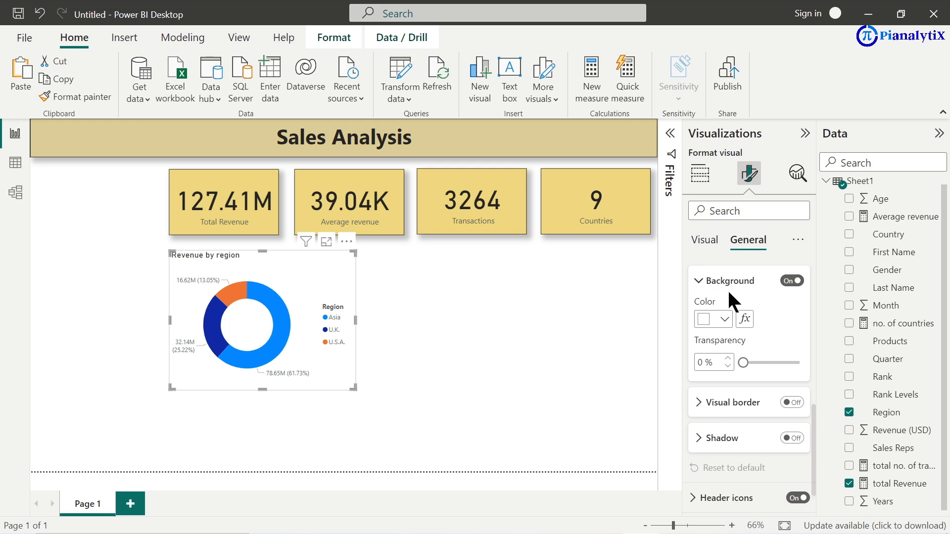
click(724, 318)
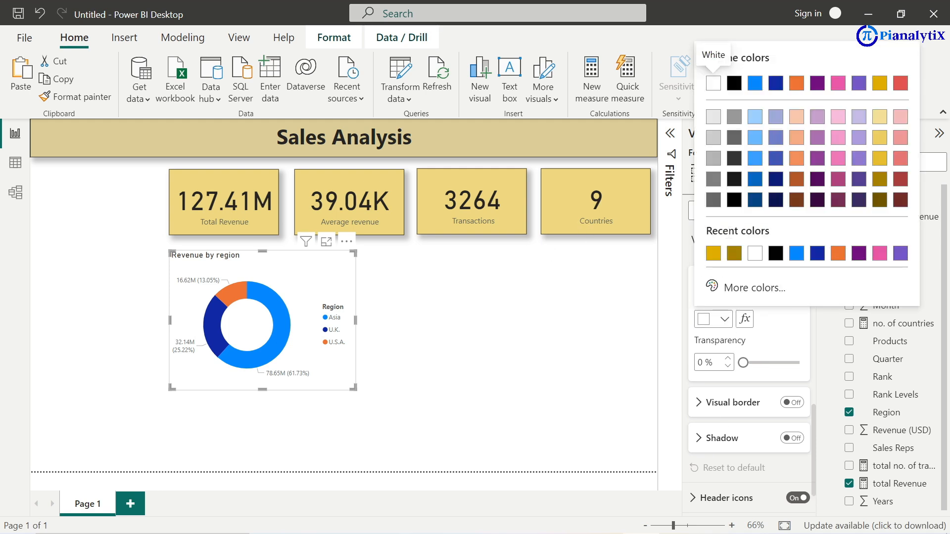
click(712, 253)
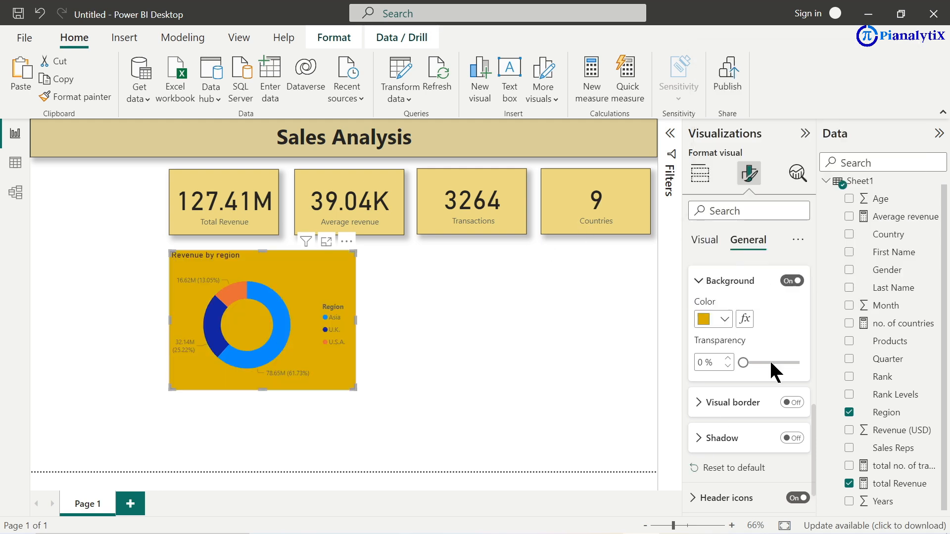
drag(743, 363, 770, 363)
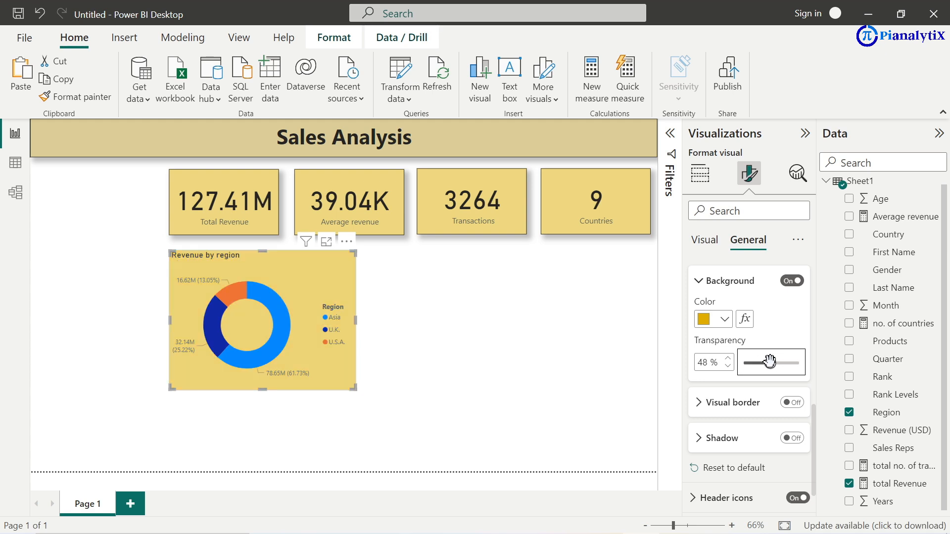
Step: Turn on the visual border and the shadow for the donut chart
click(786, 403)
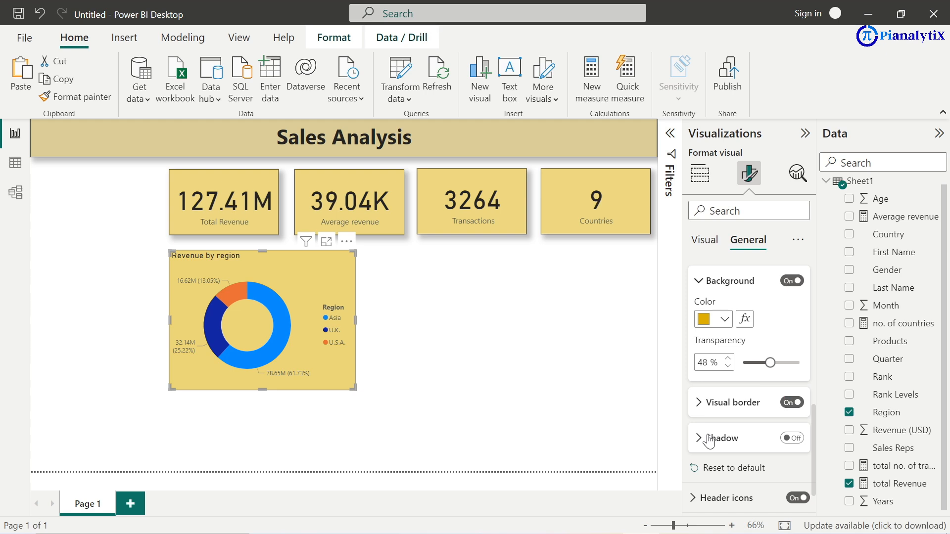
click(786, 439)
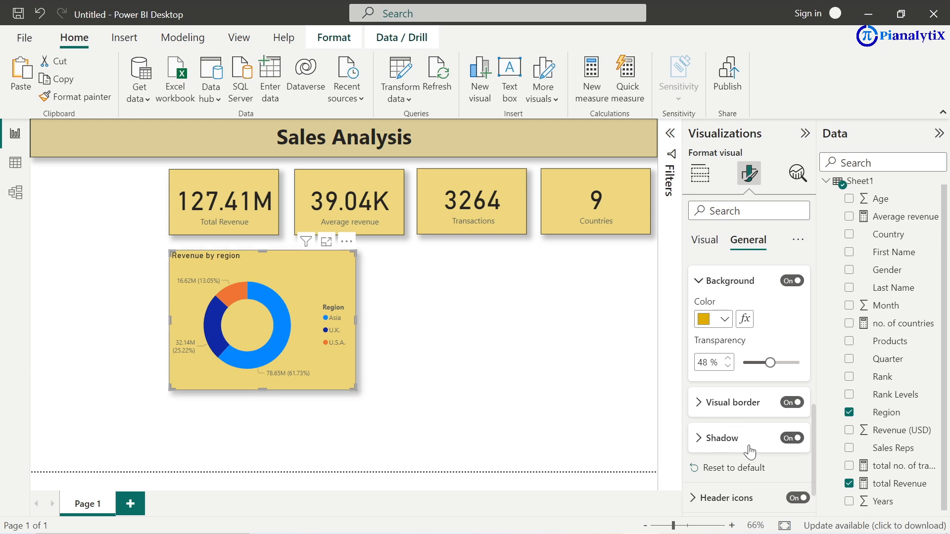
Step: Make the donut chart's title bold and deselect the chart
scroll(750, 451, down, 2)
scroll(750, 448, up, 6)
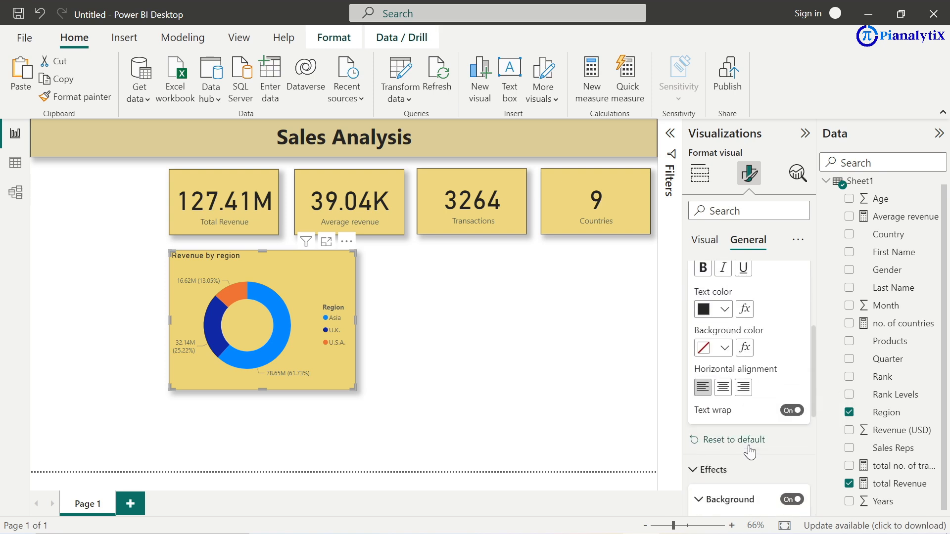
scroll(750, 453, down, 2)
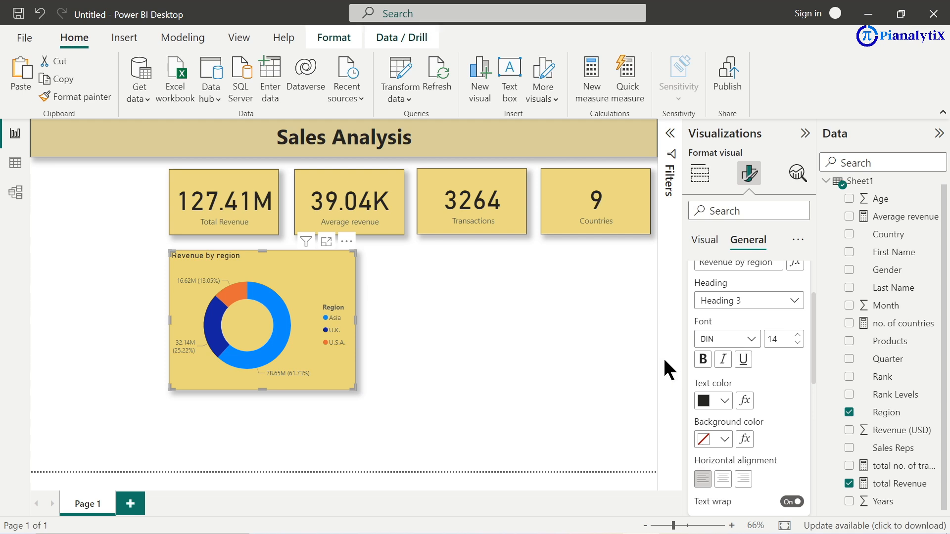
click(701, 361)
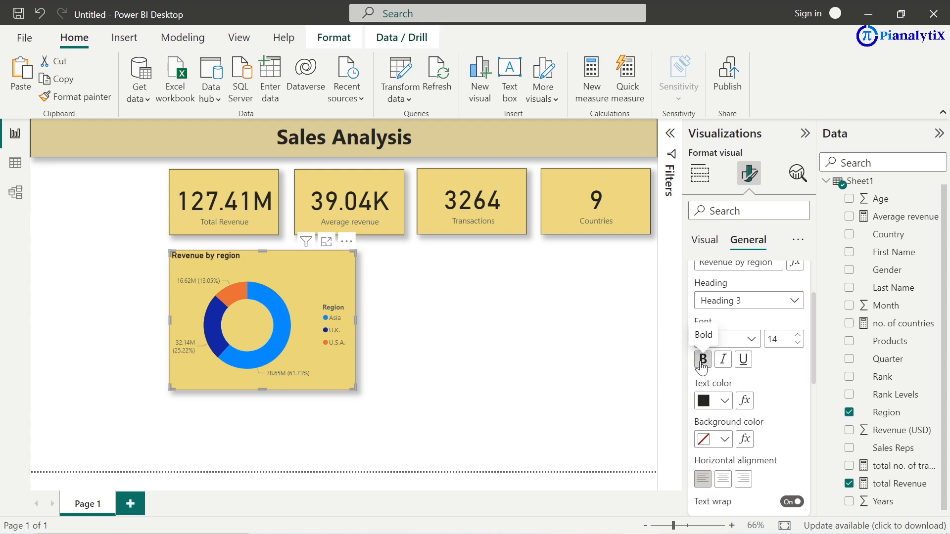
scroll(771, 361, up, 3)
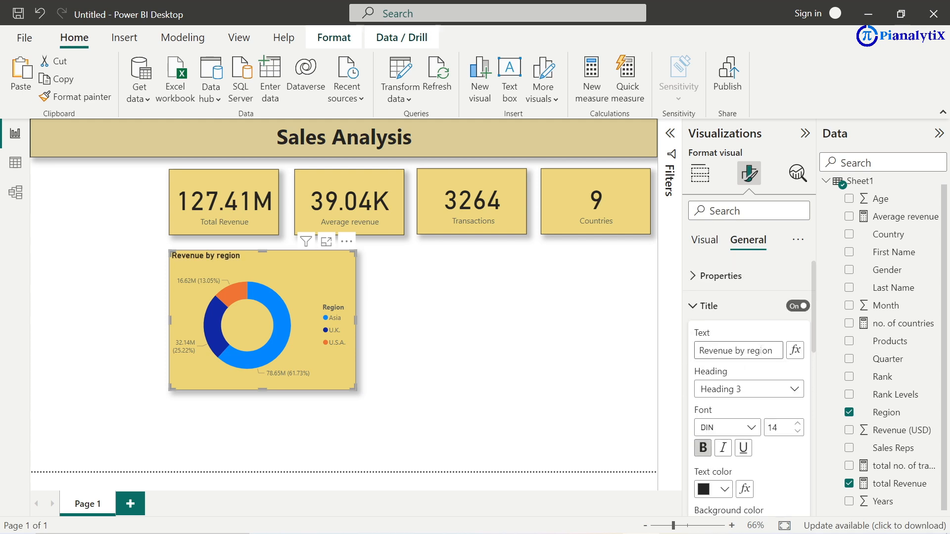
scroll(760, 352, down, 5)
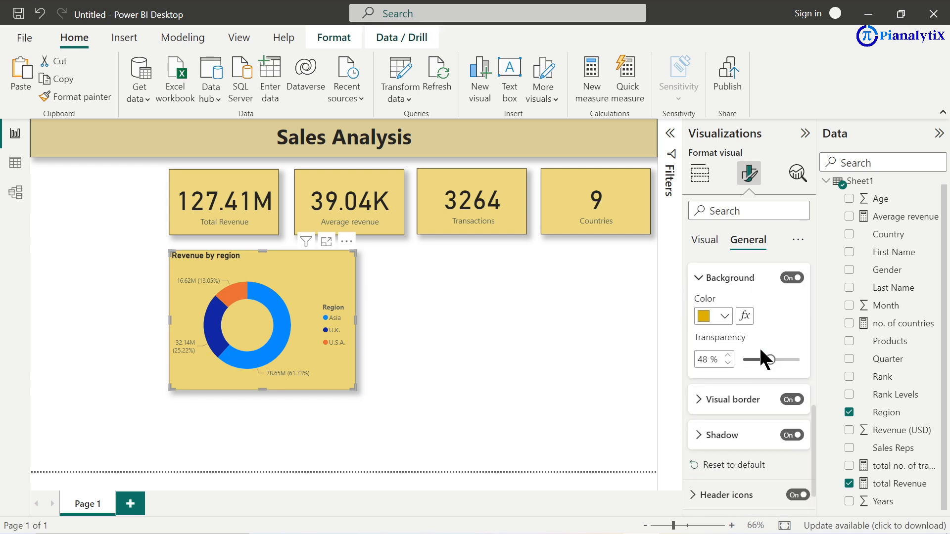
scroll(760, 350, down, 2)
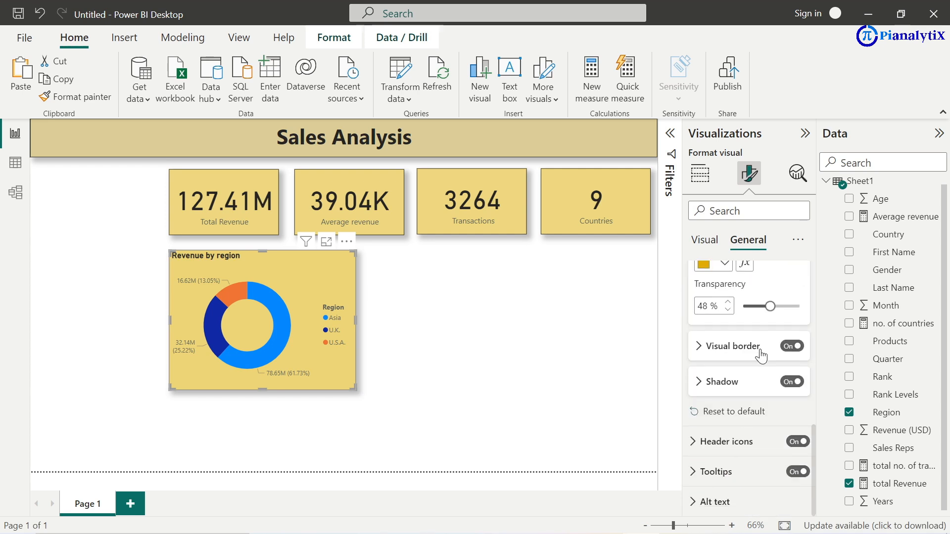
click(487, 376)
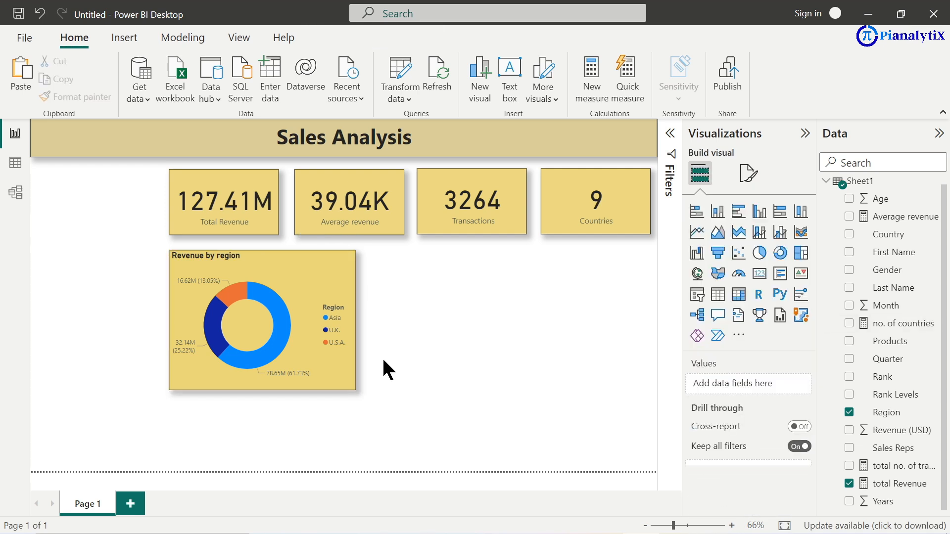
Step: Widen and shorten the donut chart so it spans the width of the Total Revenue and Average revenue cards
click(336, 367)
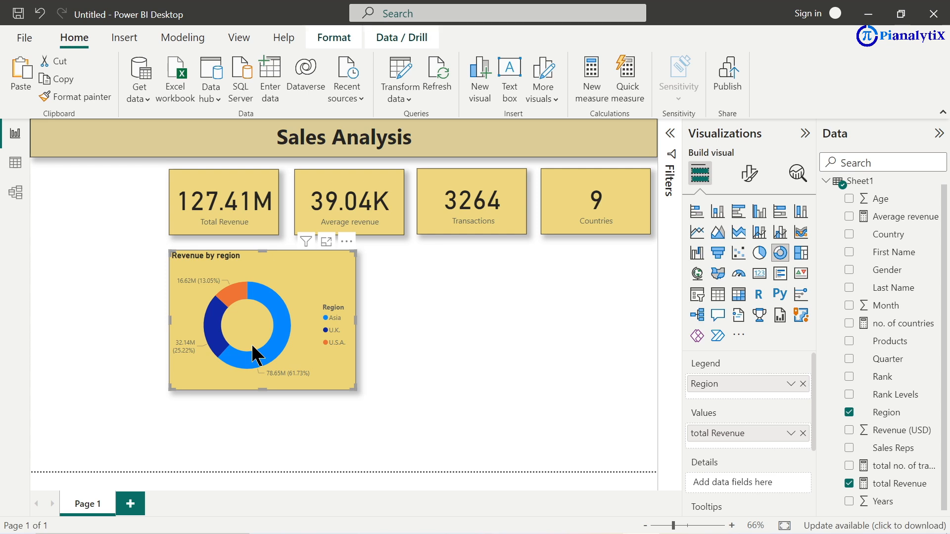
drag(355, 384, 407, 361)
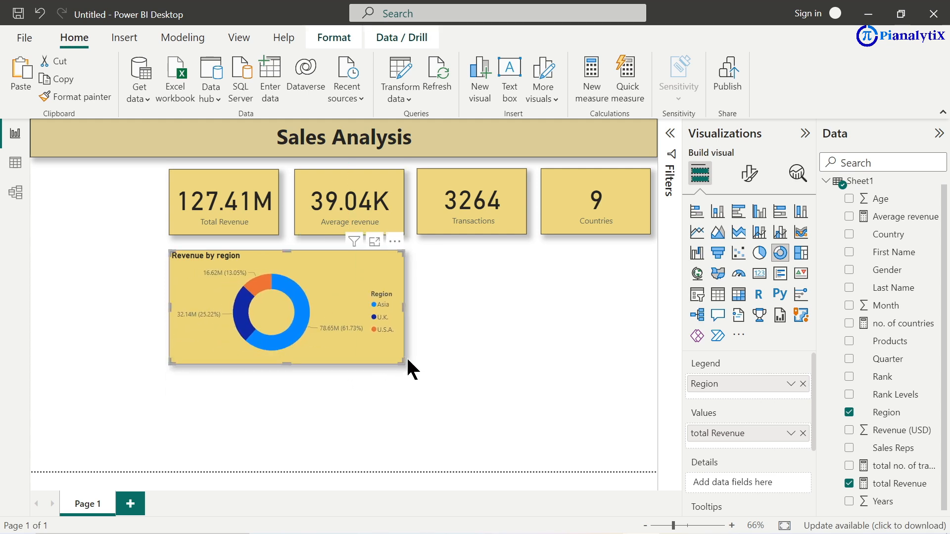
click(508, 366)
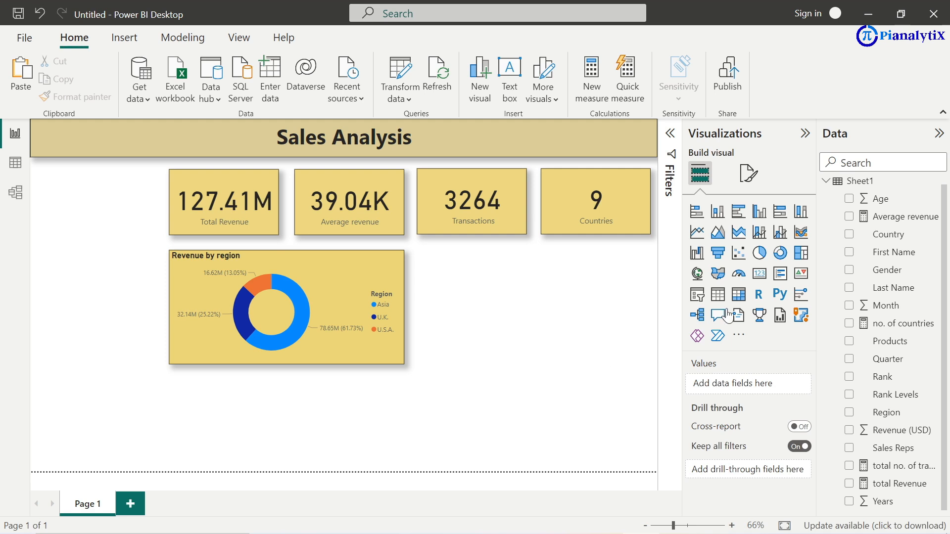
Step: Add a line and stacked column chart below the donut chart, narrowing it to roughly the right half of the page
click(760, 232)
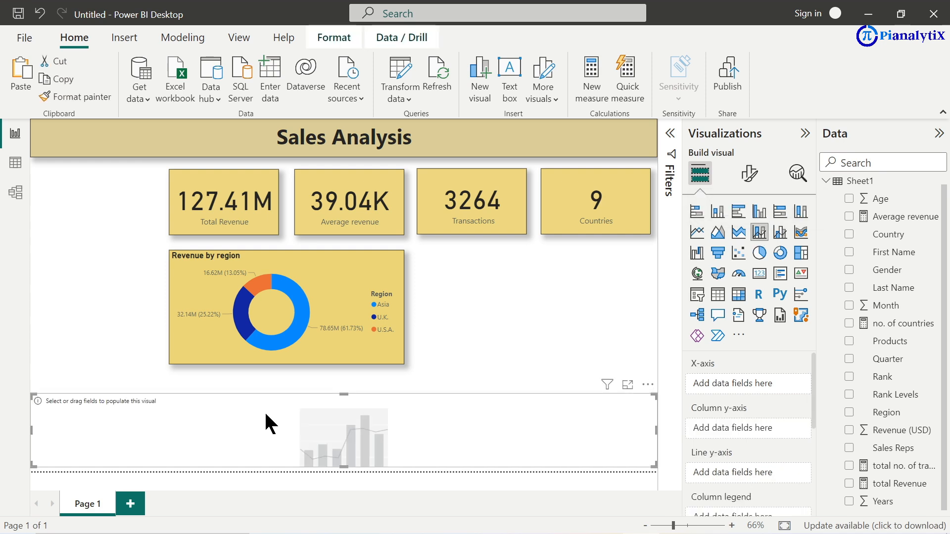
drag(24, 391, 322, 366)
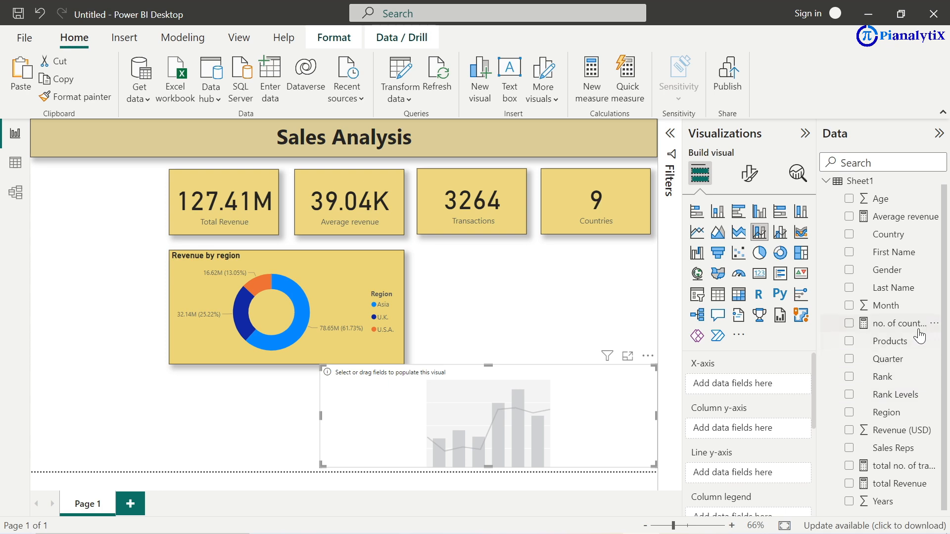
Step: Fill the combo chart with Country on the X-axis, total Revenue as columns, Average revenue as the line and Region as column legend
mouse_move(901, 244)
mouse_down()
mouse_move(752, 378)
mouse_move(759, 390)
mouse_move(814, 404)
mouse_up()
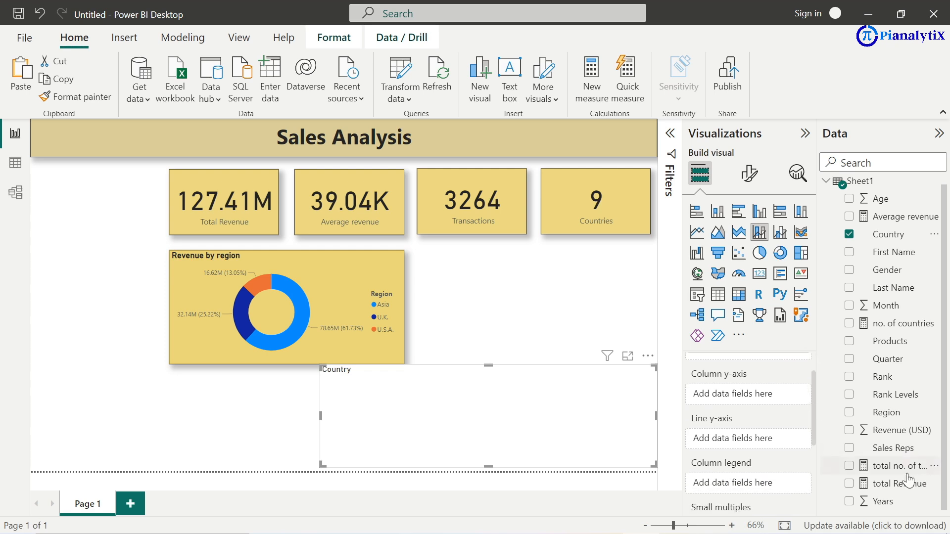
drag(905, 486, 764, 396)
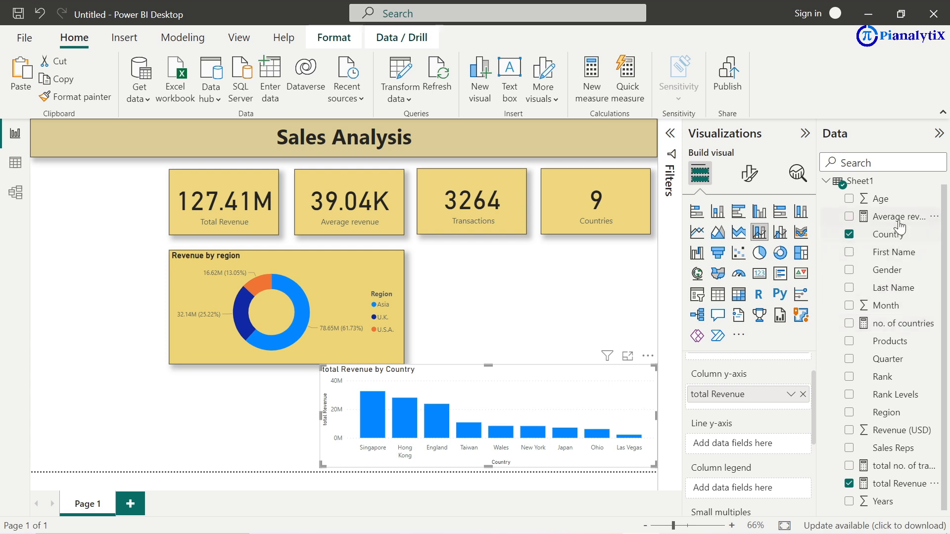
drag(899, 222, 764, 442)
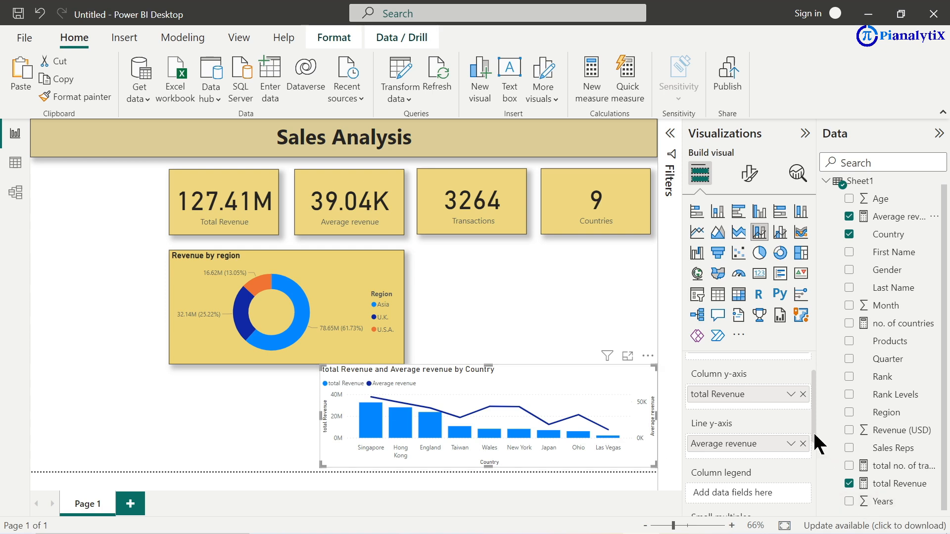
drag(814, 435, 813, 452)
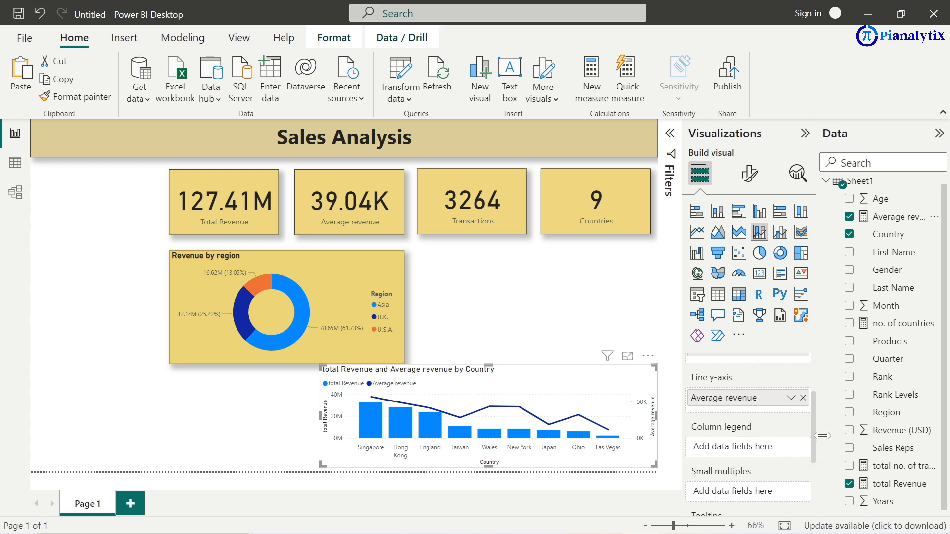
drag(907, 425, 755, 453)
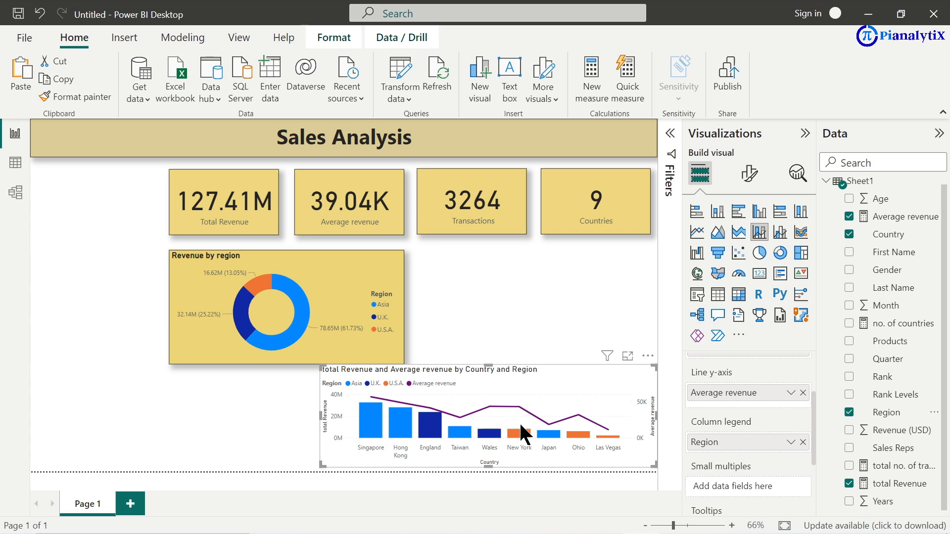
Step: Change the combo chart's title text to "Revenue by Country"
click(749, 173)
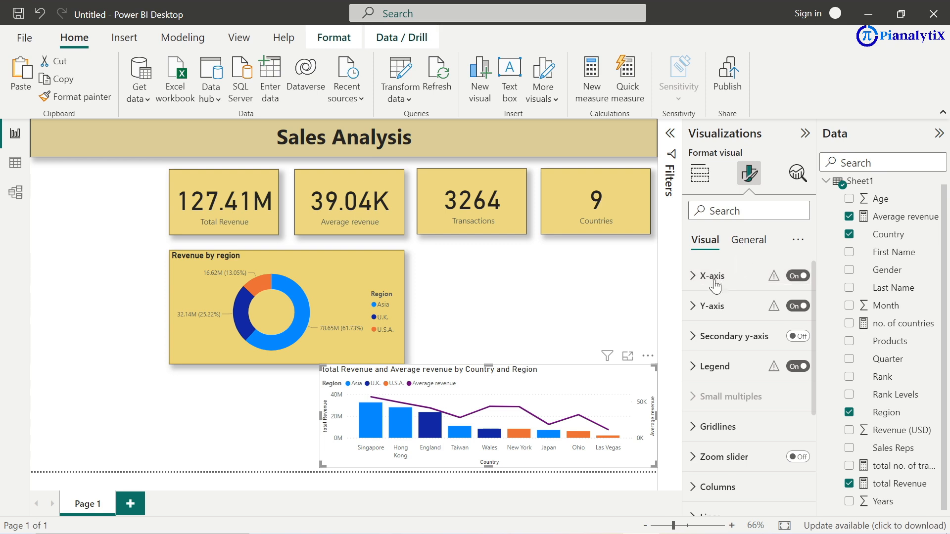
click(750, 240)
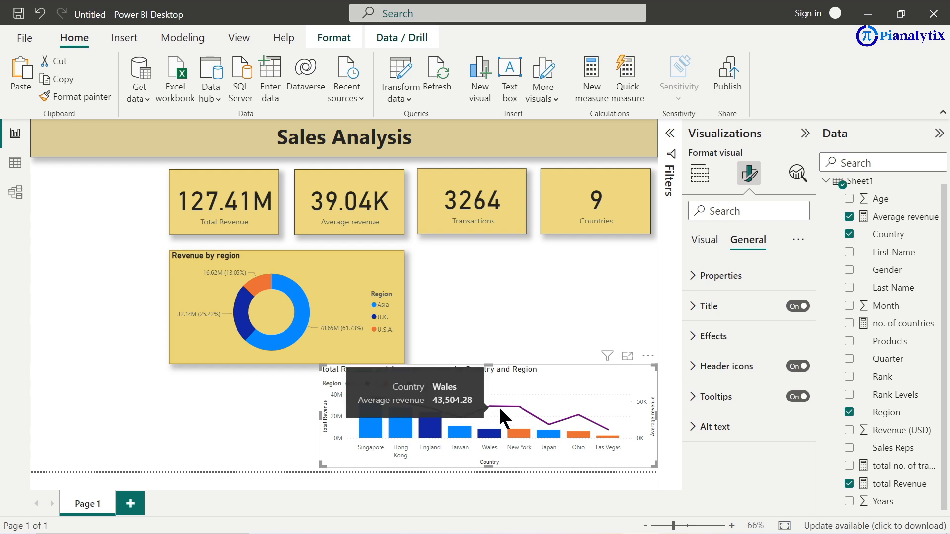
click(698, 306)
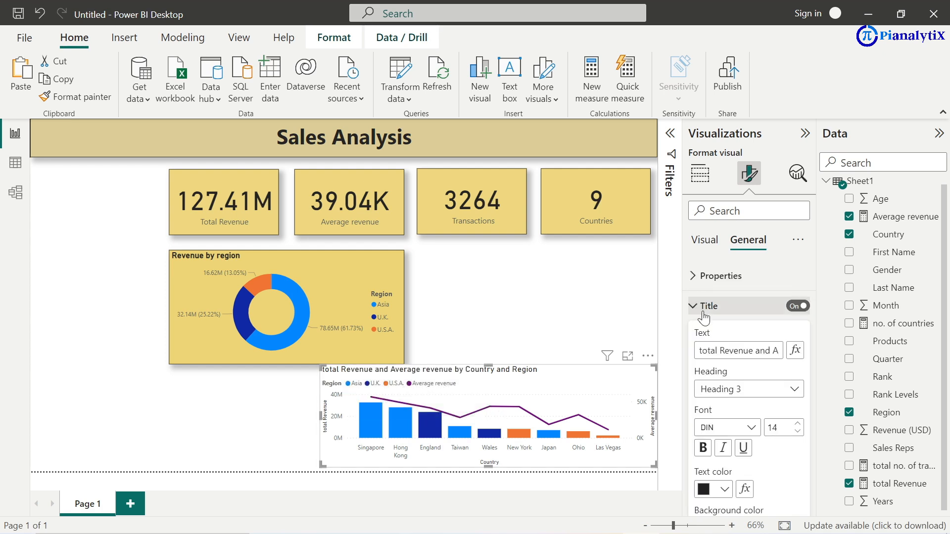
double_click(723, 350)
key(ctrl+a)
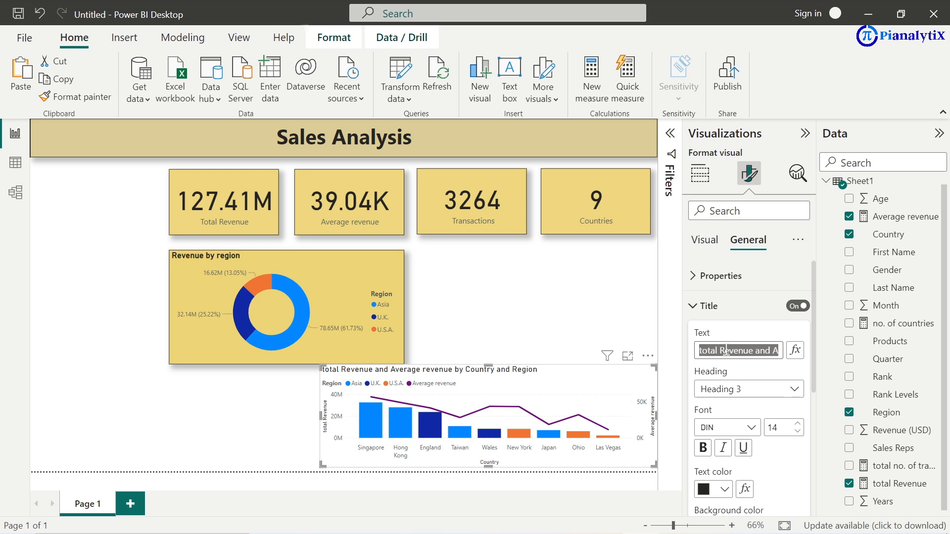
text(Reve)
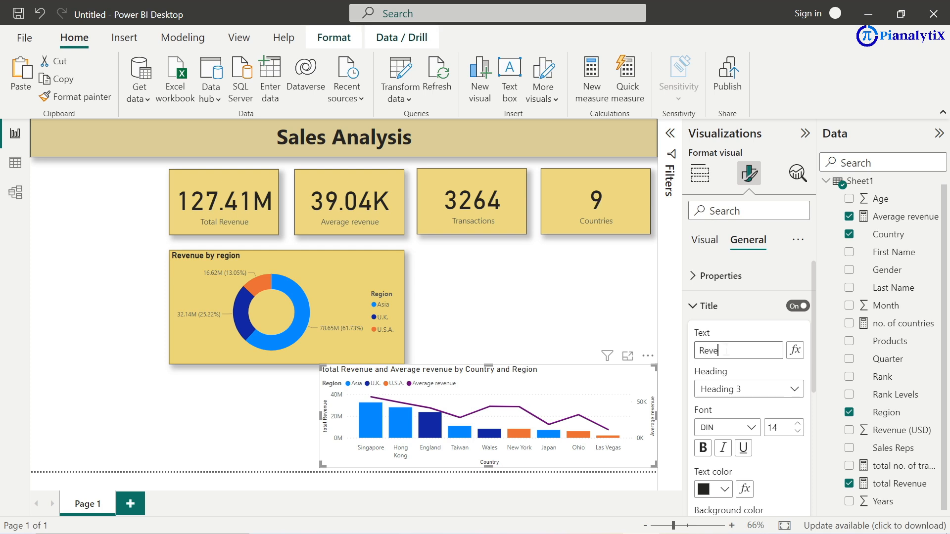
text(nue by C)
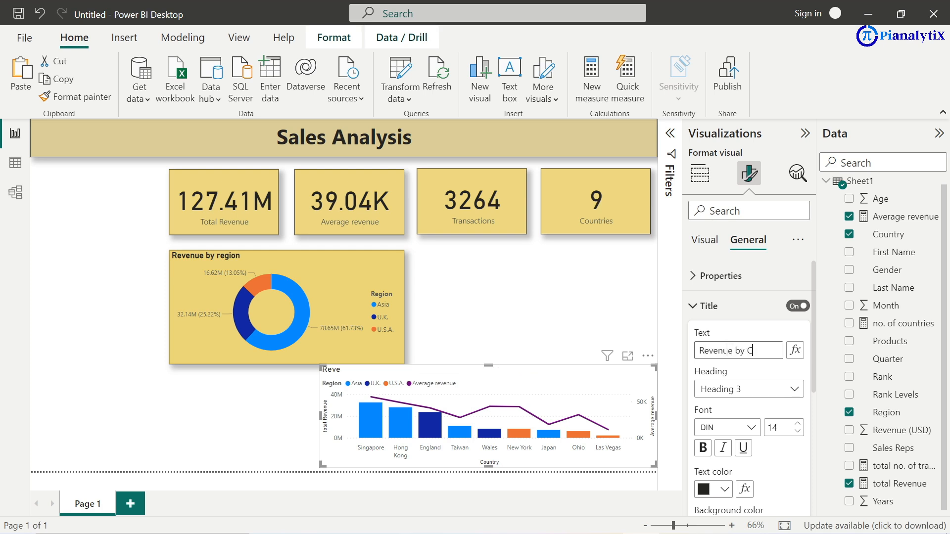
text(ountry)
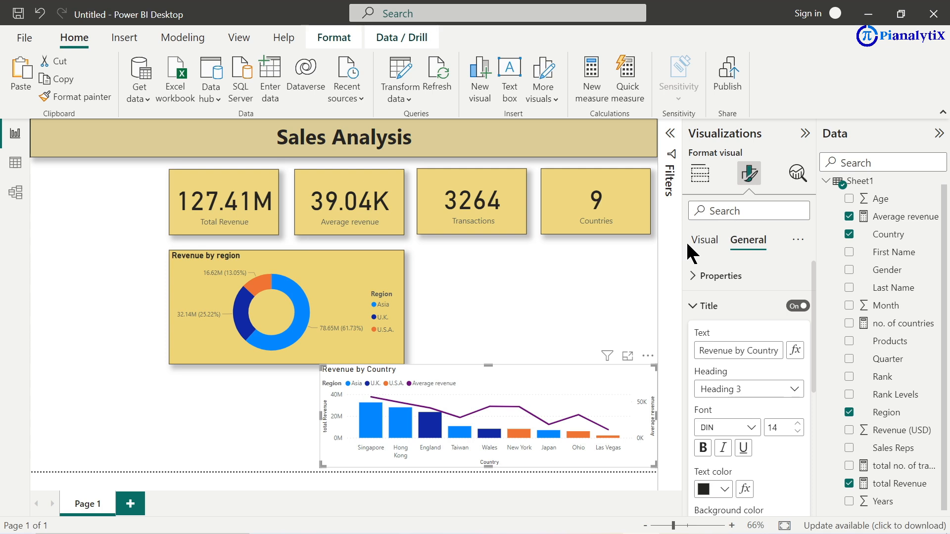
Step: Turn on data labels for the Revenue by Country chart
click(709, 243)
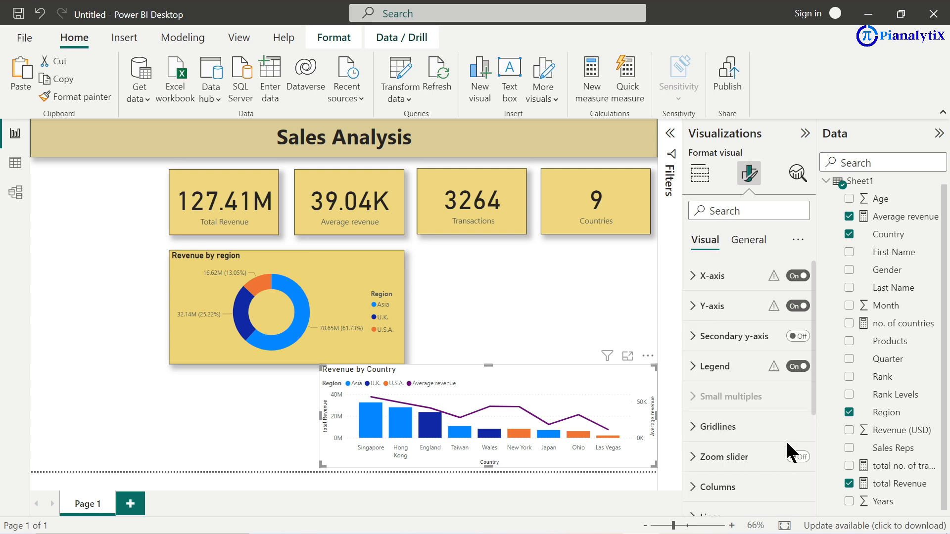
scroll(773, 448, down, 5)
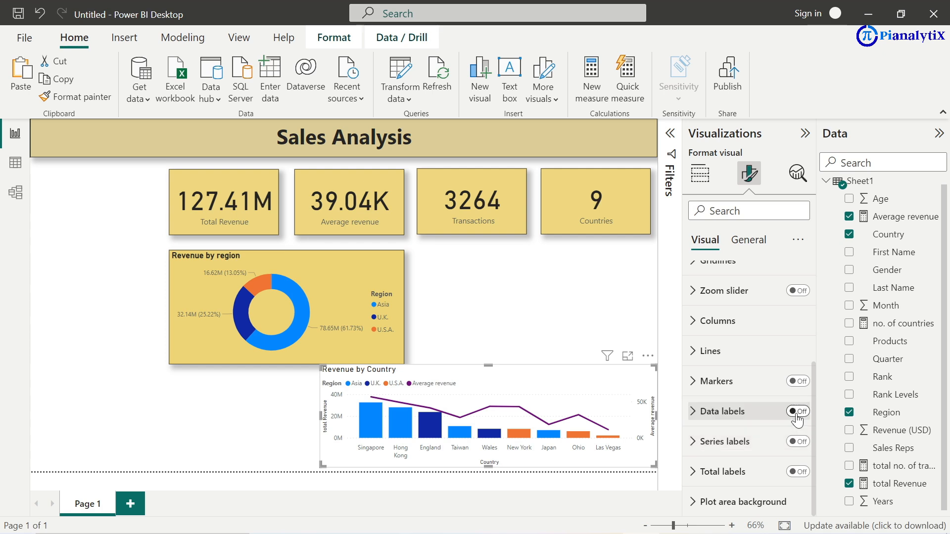
click(797, 413)
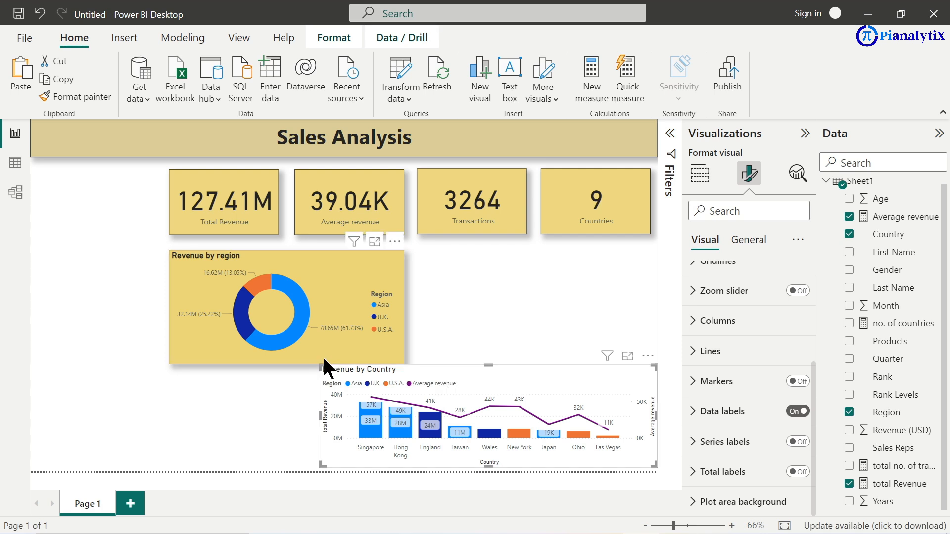
Step: Narrow the donut chart and fit the Revenue by Country chart beside it, matching its height and ending under the Countries card's outer edge
drag(317, 365, 427, 346)
click(391, 309)
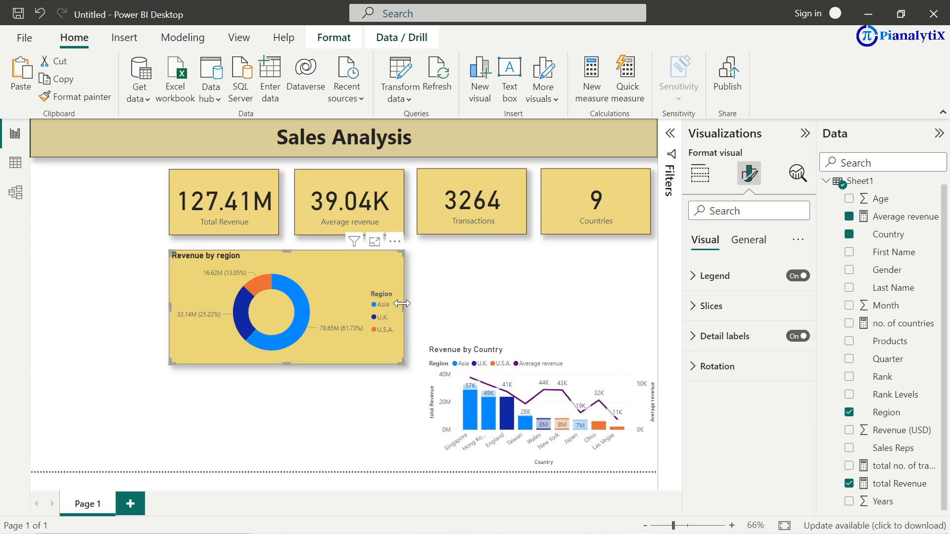
drag(403, 307, 326, 280)
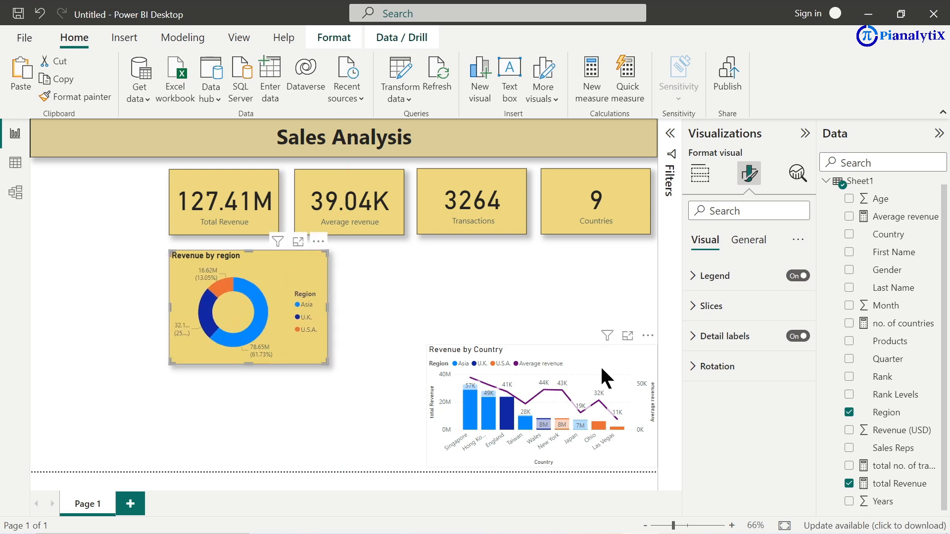
drag(606, 378, 521, 274)
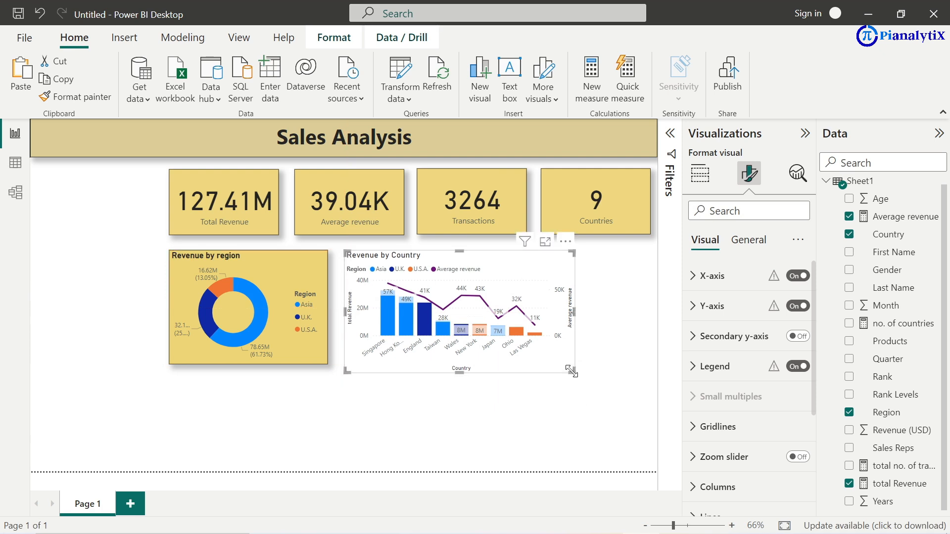
drag(571, 371, 646, 366)
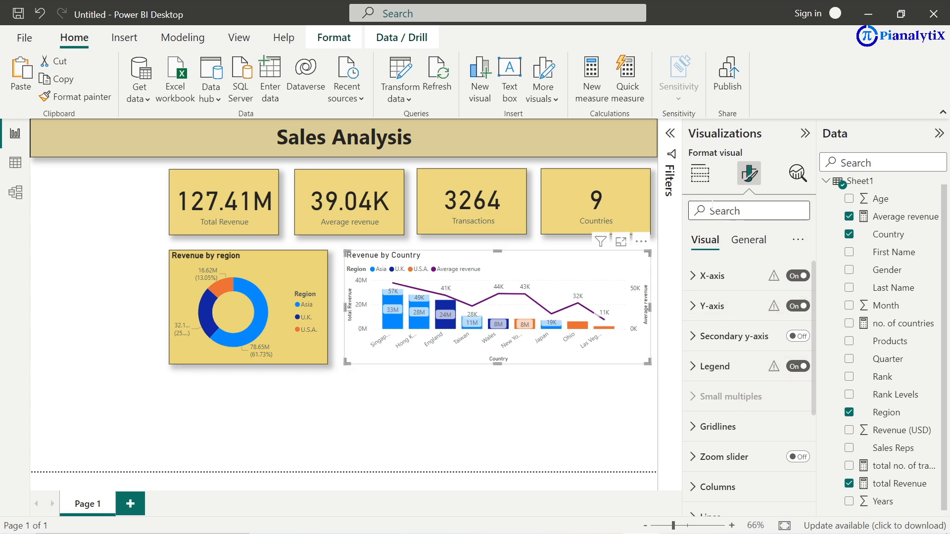
Step: Give the Revenue by Country chart a gold background with 58% transparency
click(699, 173)
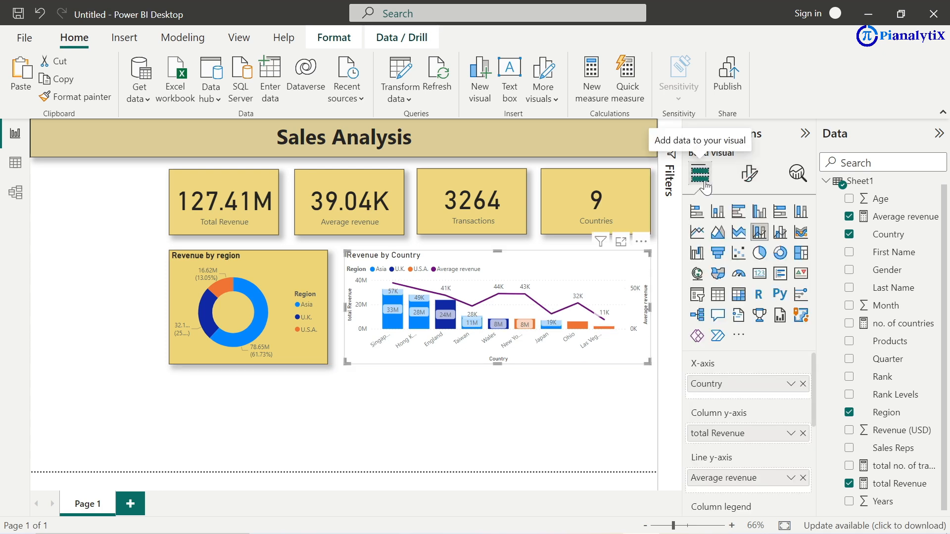
click(746, 183)
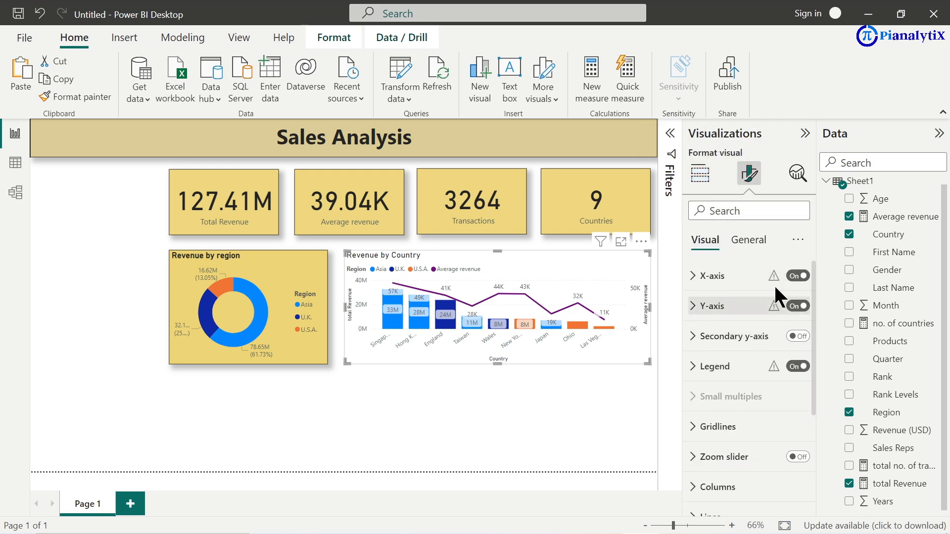
scroll(757, 434, down, 5)
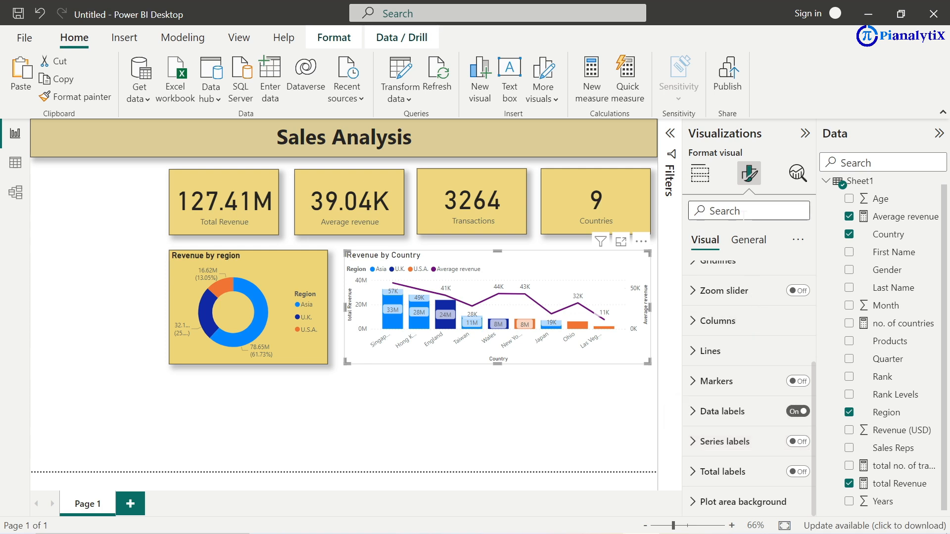
click(747, 246)
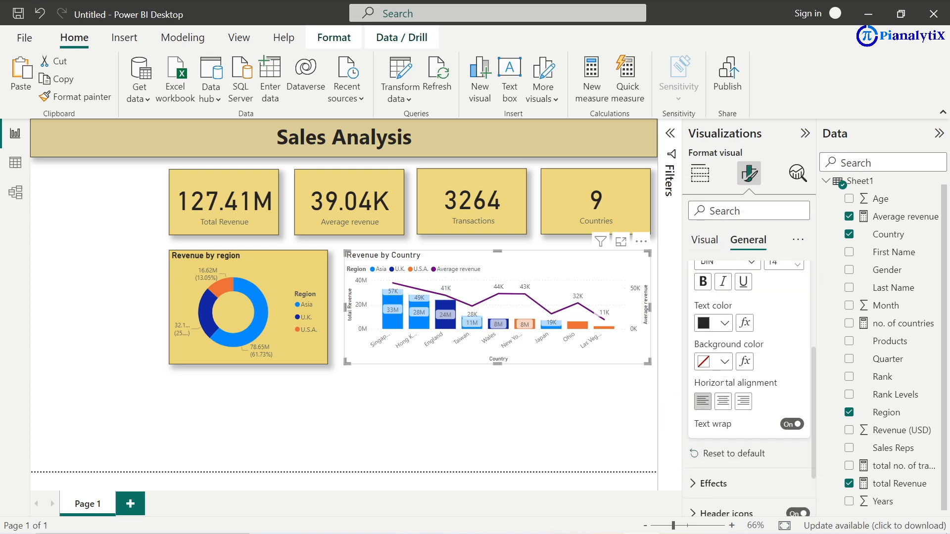
scroll(725, 388, down, 3)
click(697, 413)
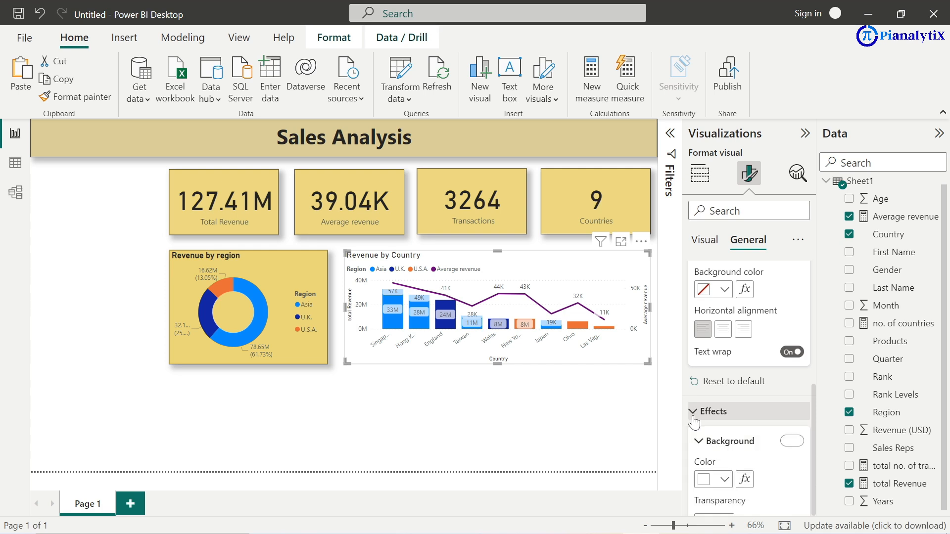
scroll(712, 425, down, 4)
scroll(727, 319, up, 2)
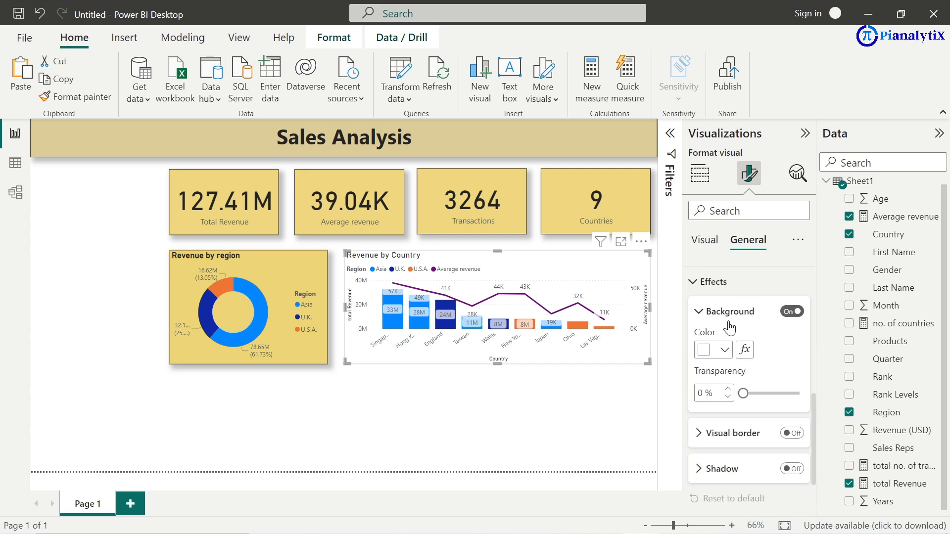
click(725, 353)
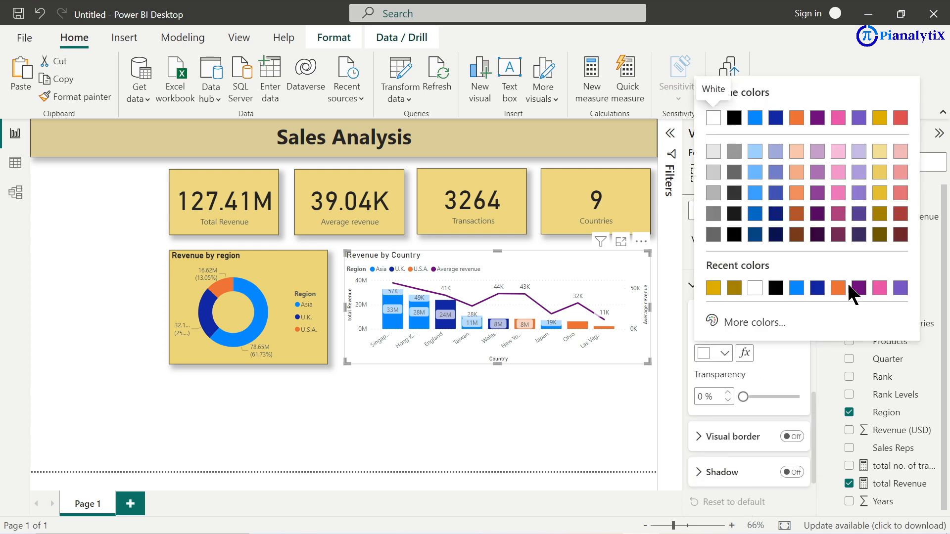
click(713, 288)
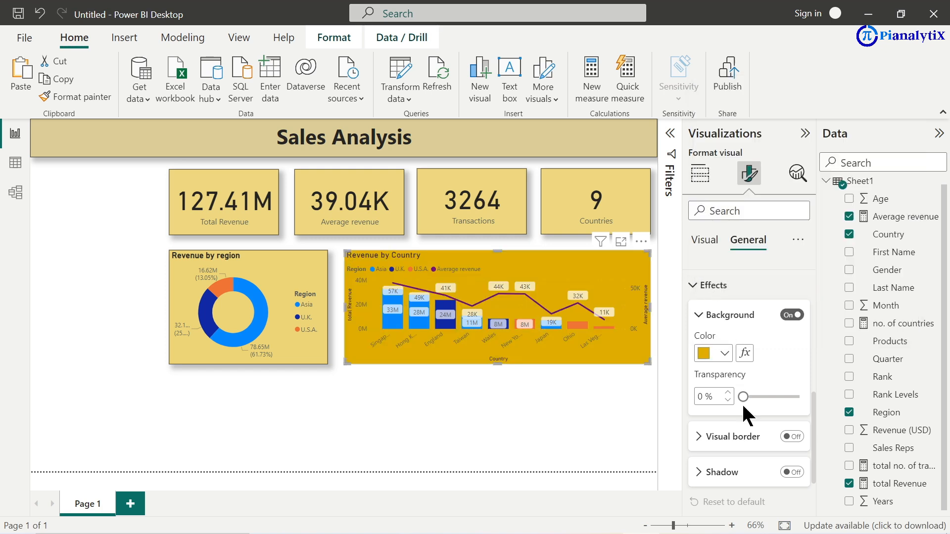
drag(743, 396, 775, 396)
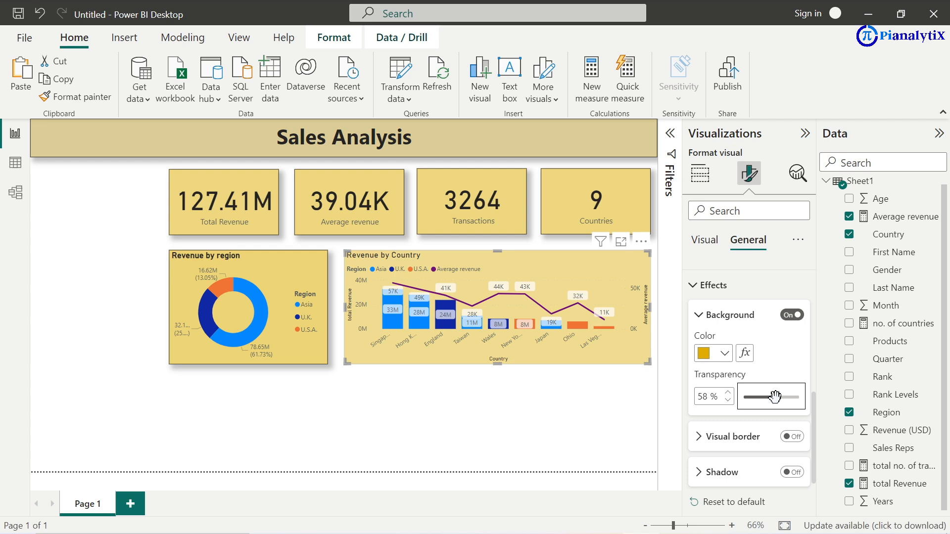
Step: Turn on the shadow and the visual border for the Revenue by Country chart and deselect it
click(792, 471)
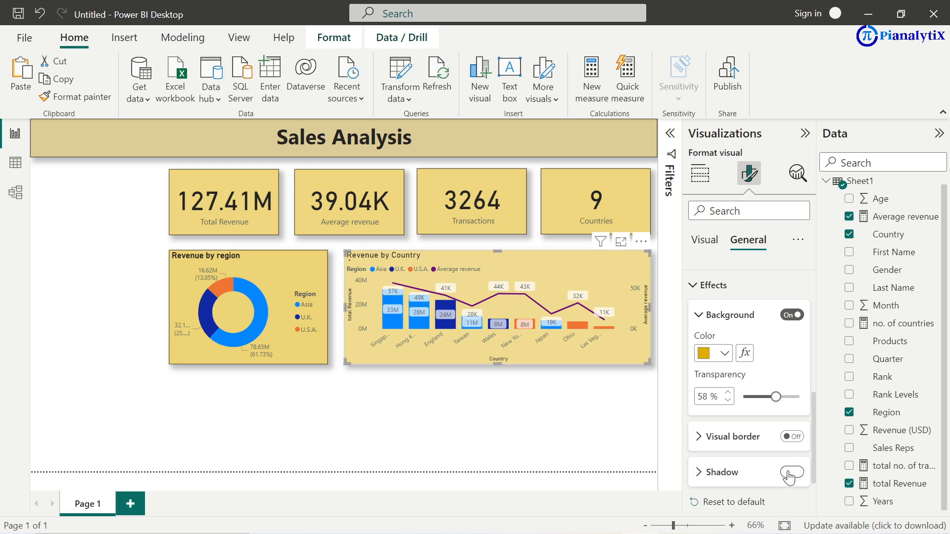
click(791, 437)
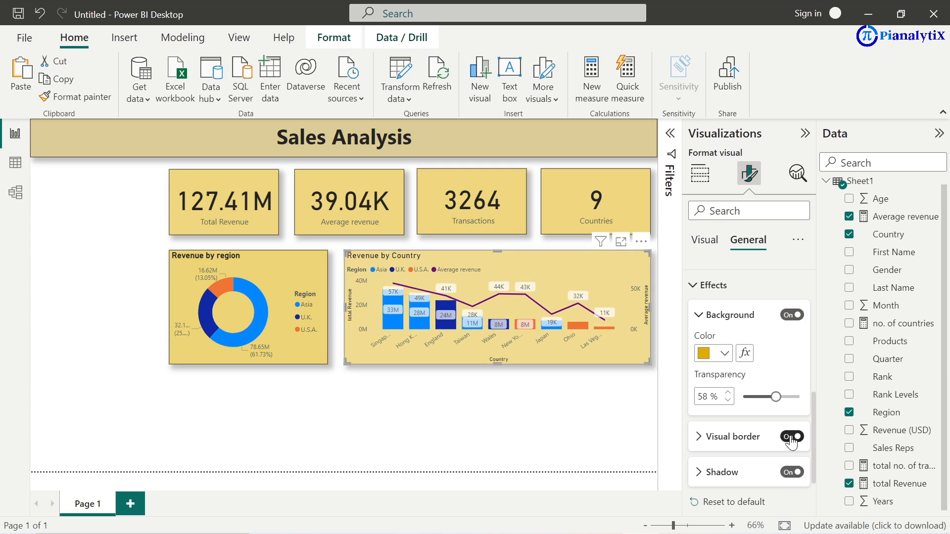
click(507, 420)
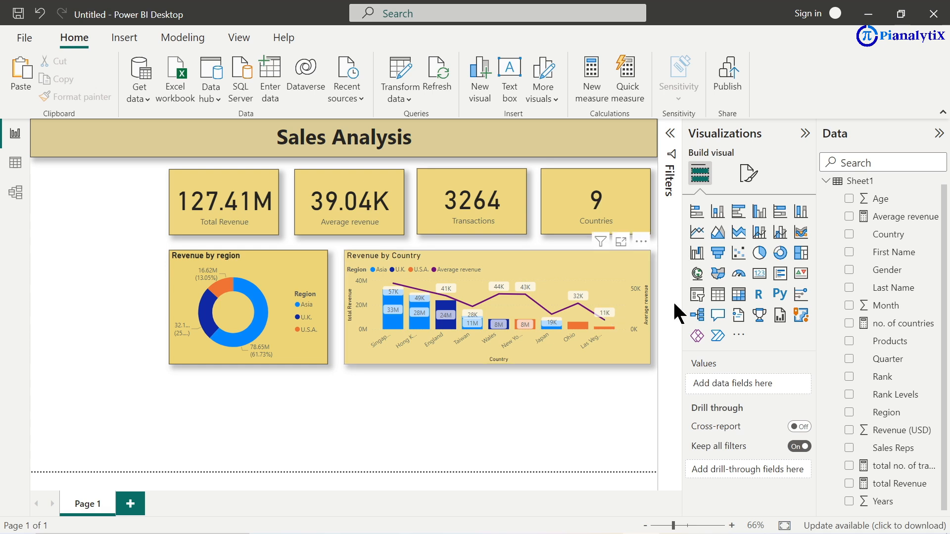
Step: Add an area chart of total Revenue by Quarter, sized to fit beneath the Revenue by Country chart
click(719, 234)
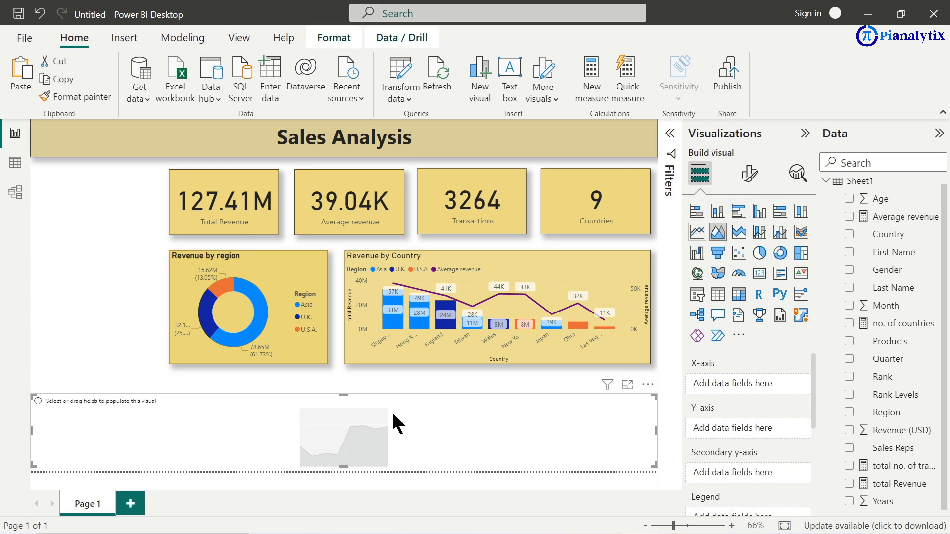
drag(31, 394, 344, 374)
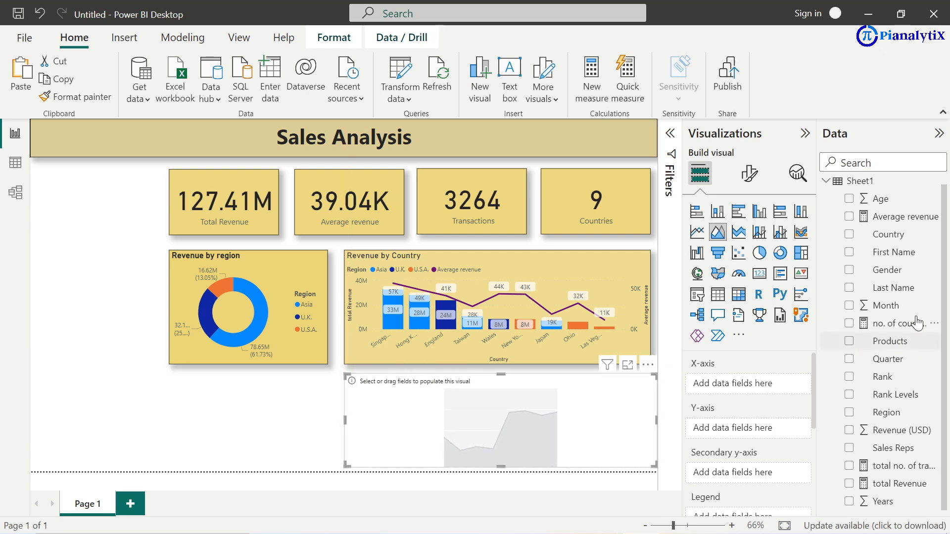
drag(903, 366, 756, 381)
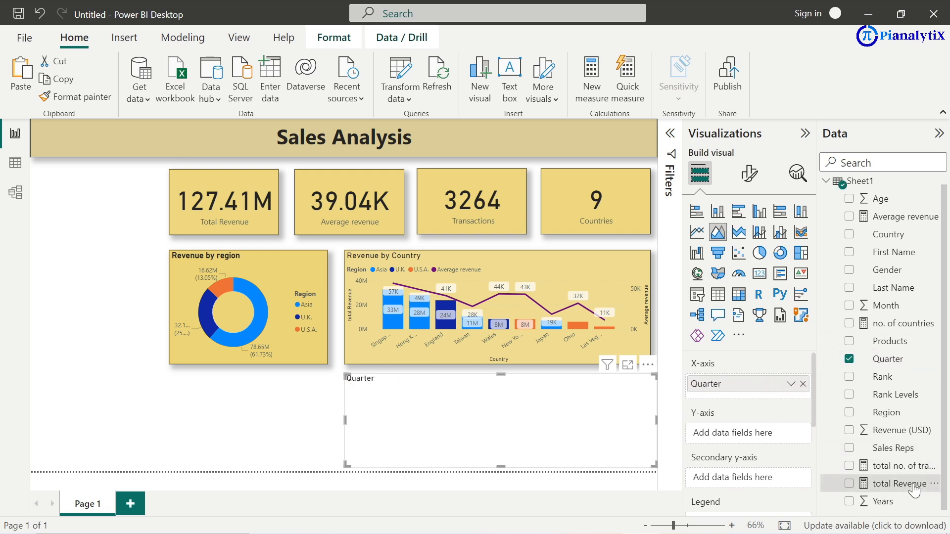
drag(915, 491, 741, 433)
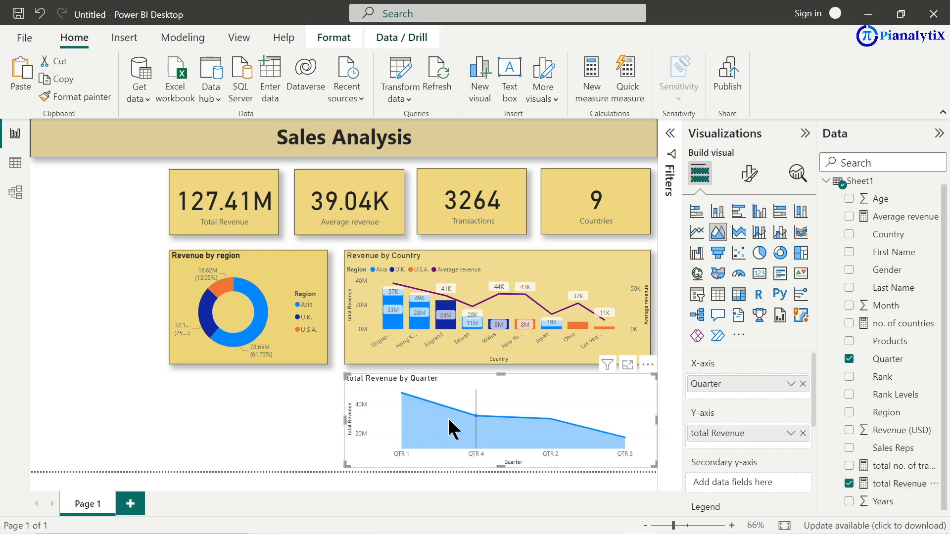
Step: Give the area chart of total Revenue by Quarter a gold background with 46% transparency
click(749, 172)
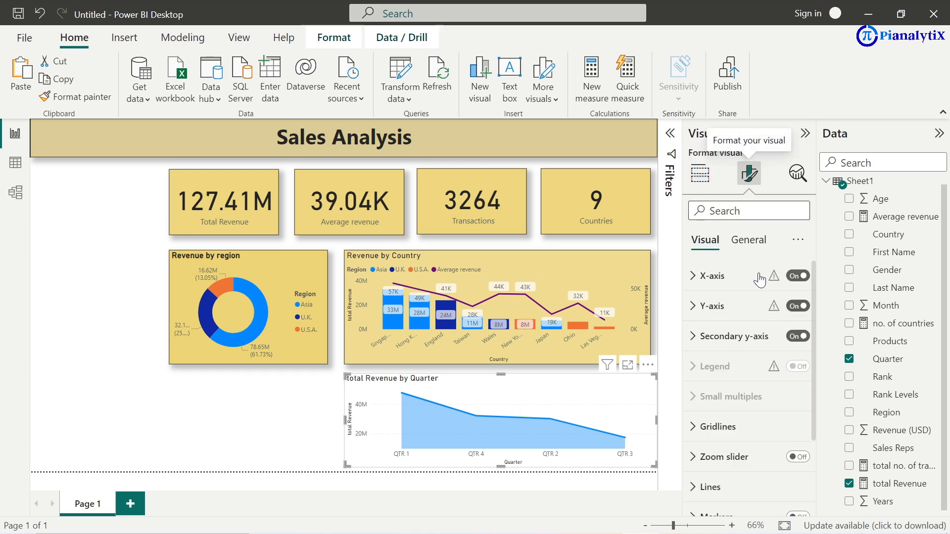
click(741, 242)
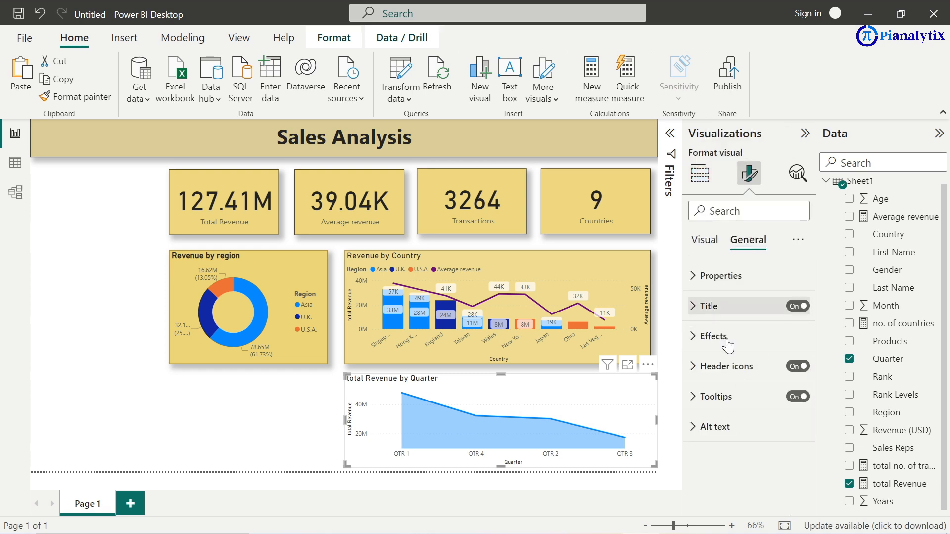
click(694, 337)
click(724, 404)
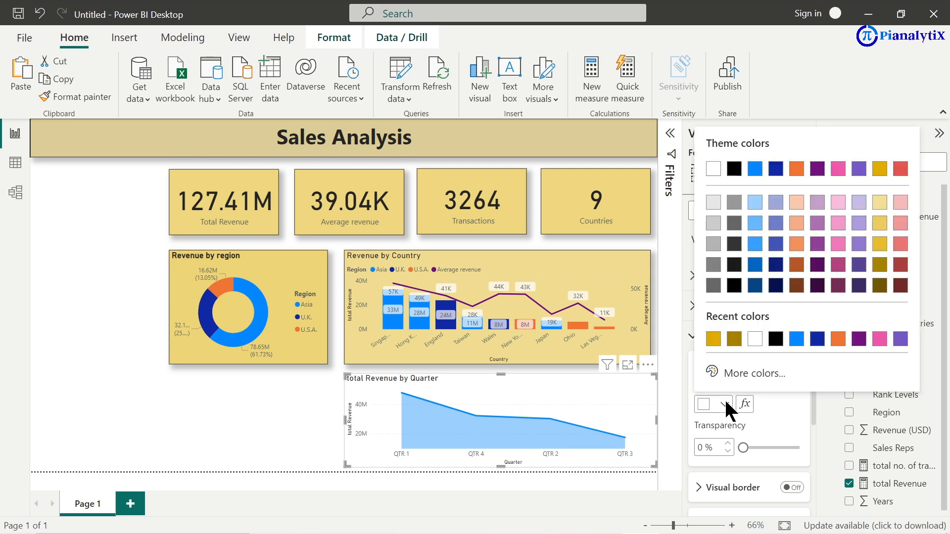
click(714, 339)
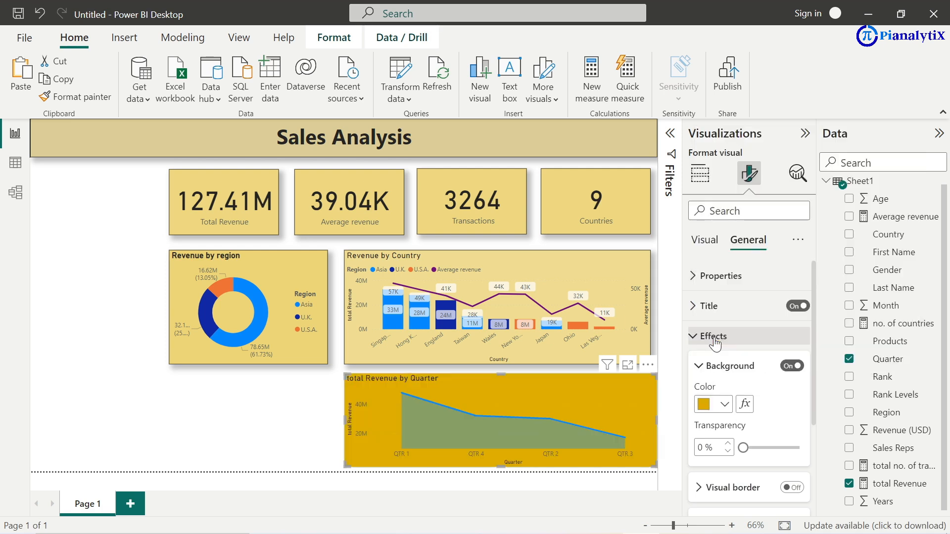
click(768, 446)
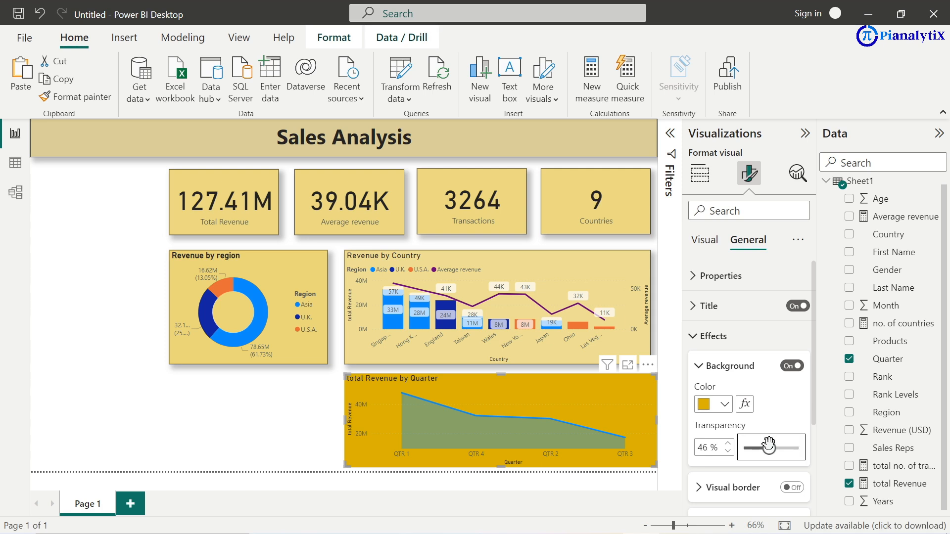
Step: Turn on the visual border and the shadow for the quarterly revenue area chart
click(792, 487)
scroll(787, 490, down, 3)
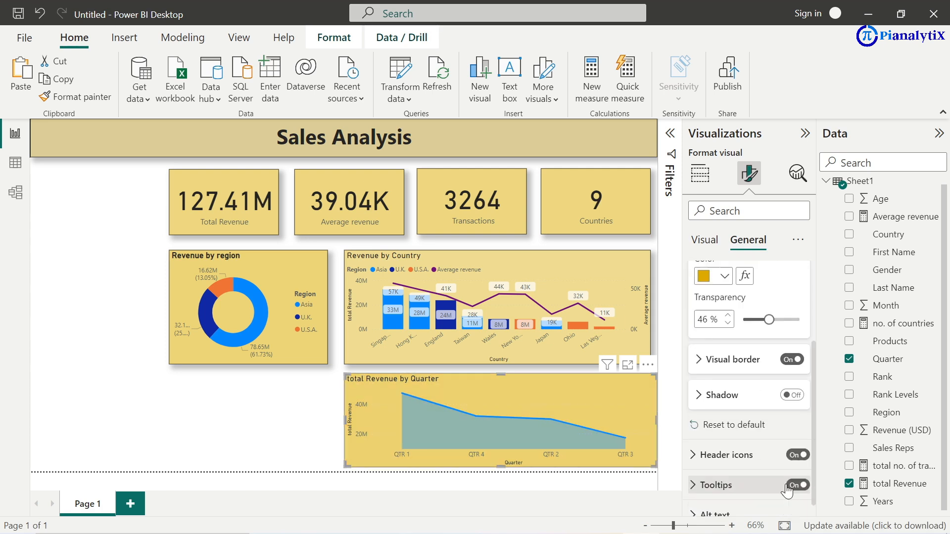
scroll(787, 490, down, 1)
click(791, 382)
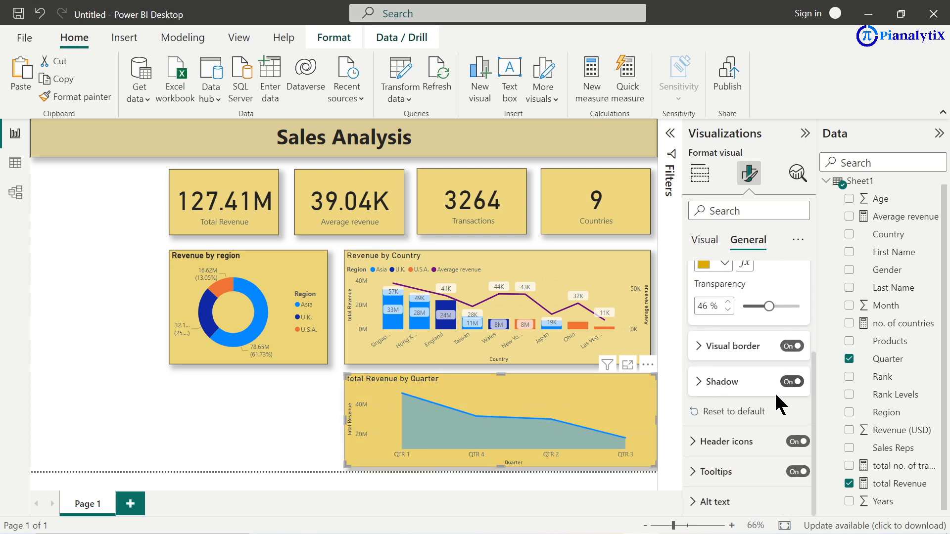
scroll(770, 364, up, 5)
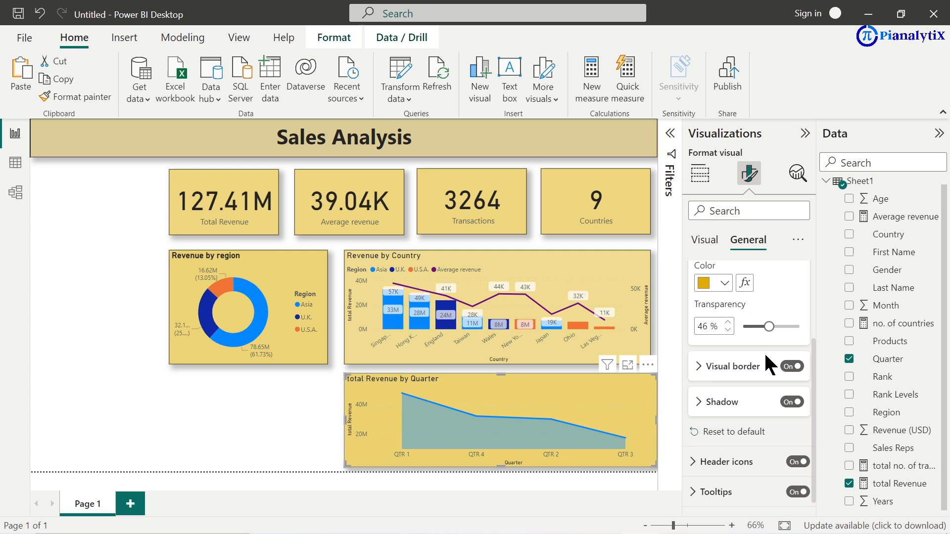
Step: Turn on data labels for the quarterly revenue area chart
click(708, 241)
scroll(749, 424, down, 3)
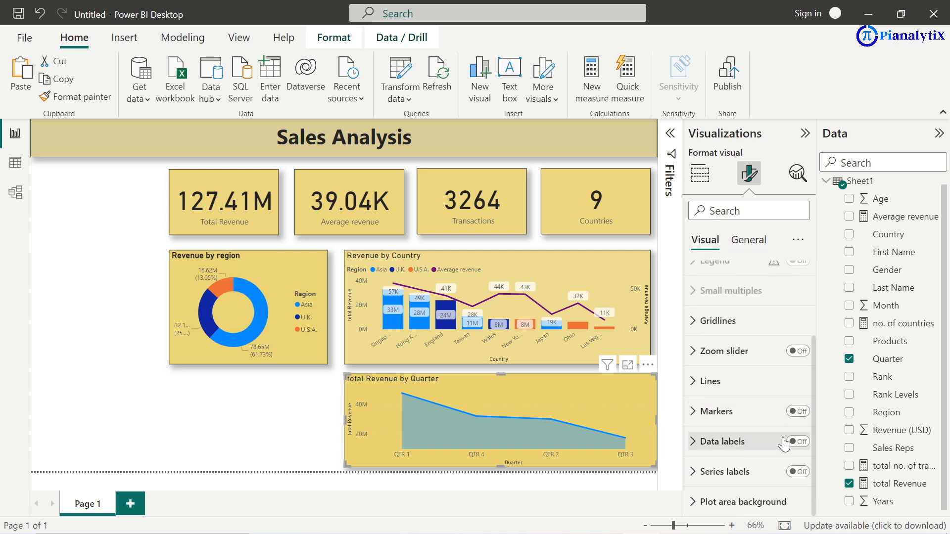
click(792, 443)
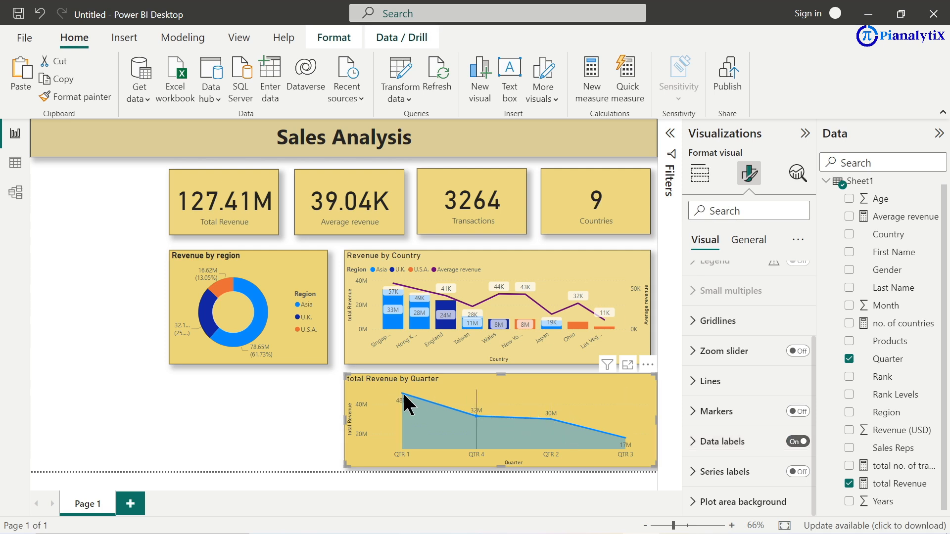
mouse_move(439, 416)
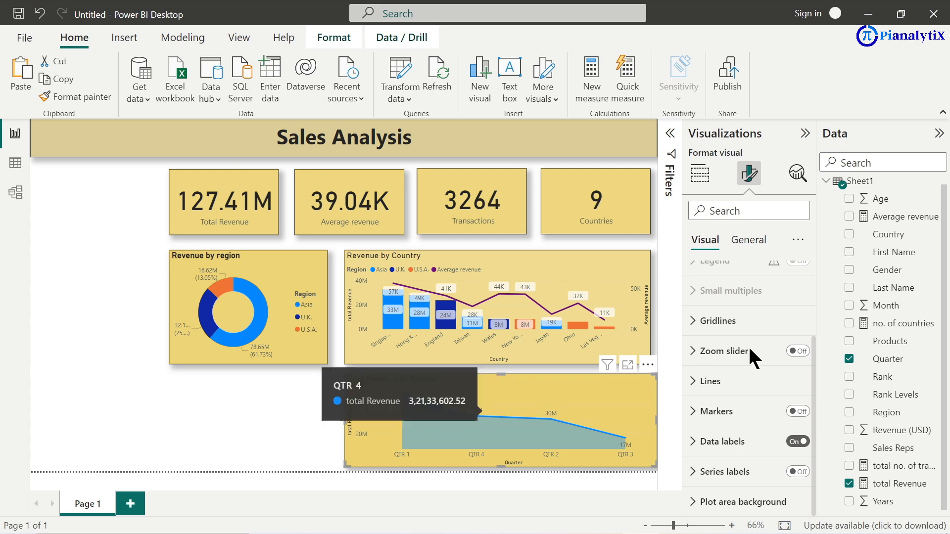
Step: Change the area chart's title to "Revenue by Quarter" and deselect the chart
click(738, 239)
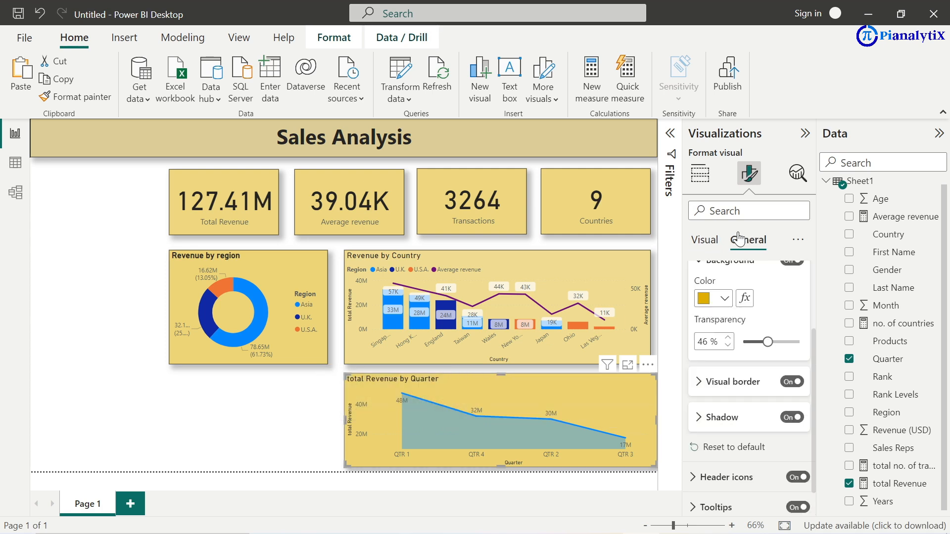
scroll(714, 308, up, 2)
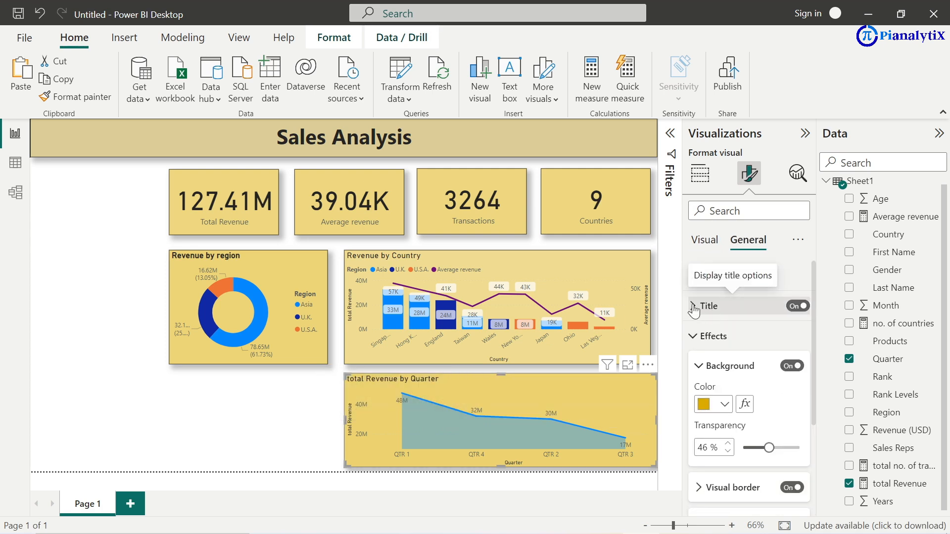
click(695, 307)
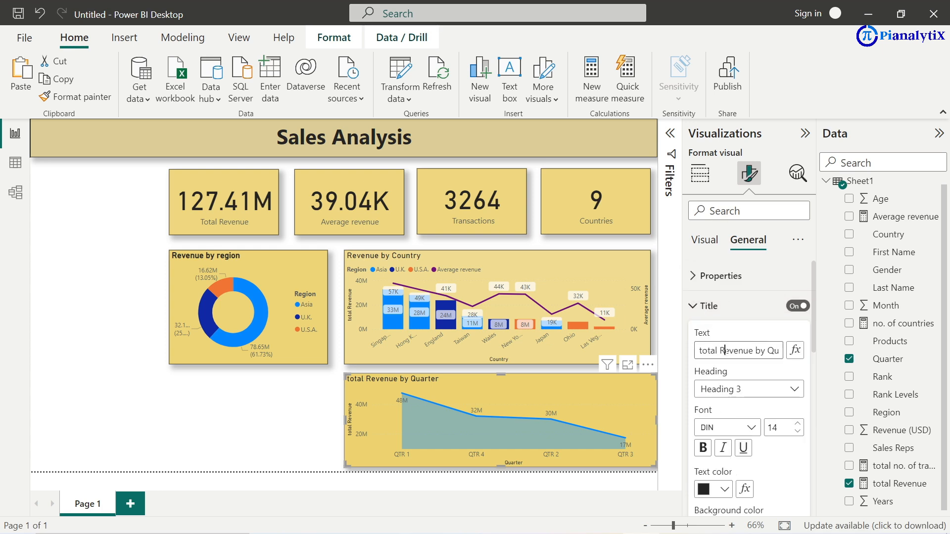
triple_click(725, 350)
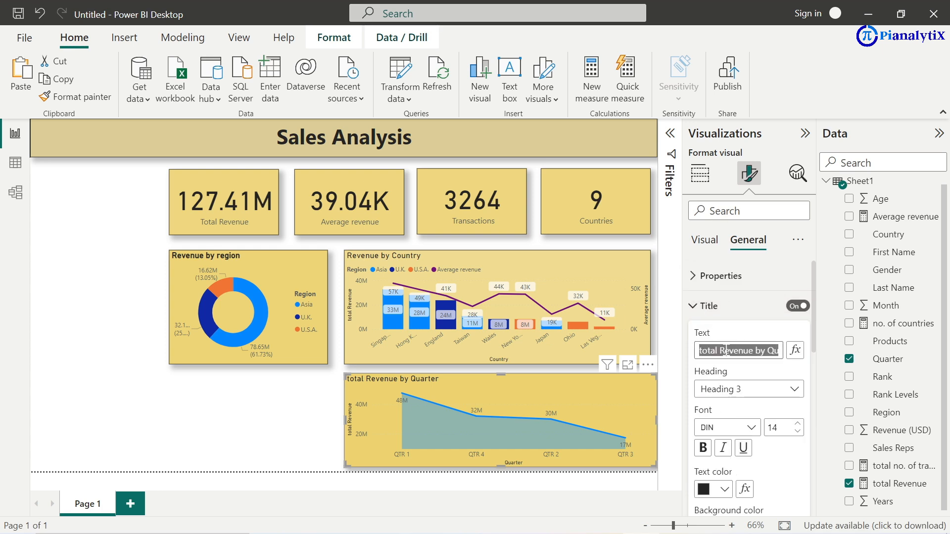
key(BackSpace)
text(Reve)
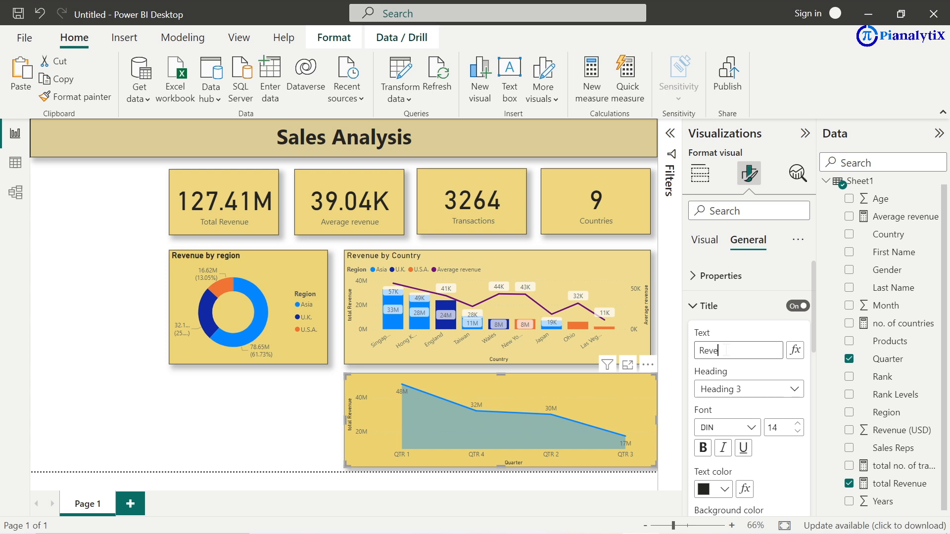
text(nue by Quater)
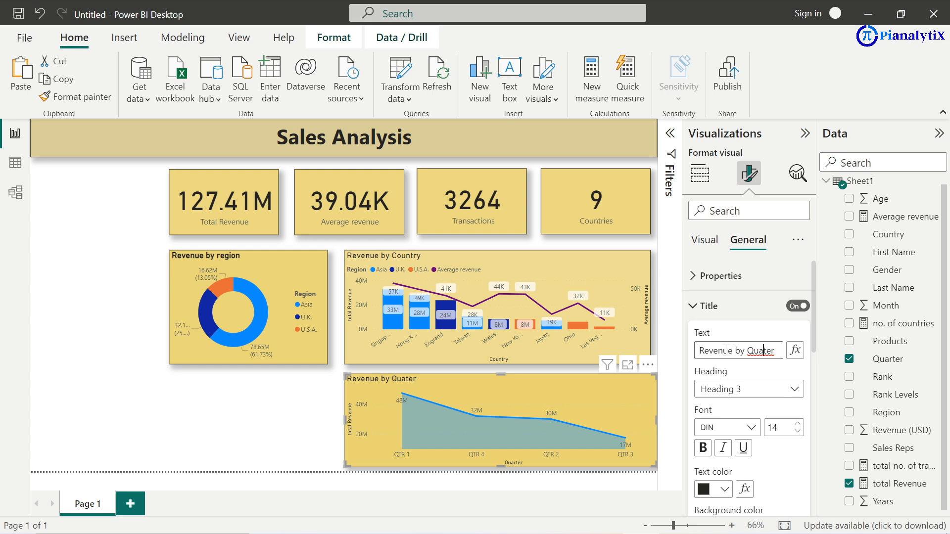
text(r)
mouse_move(602, 400)
click(325, 403)
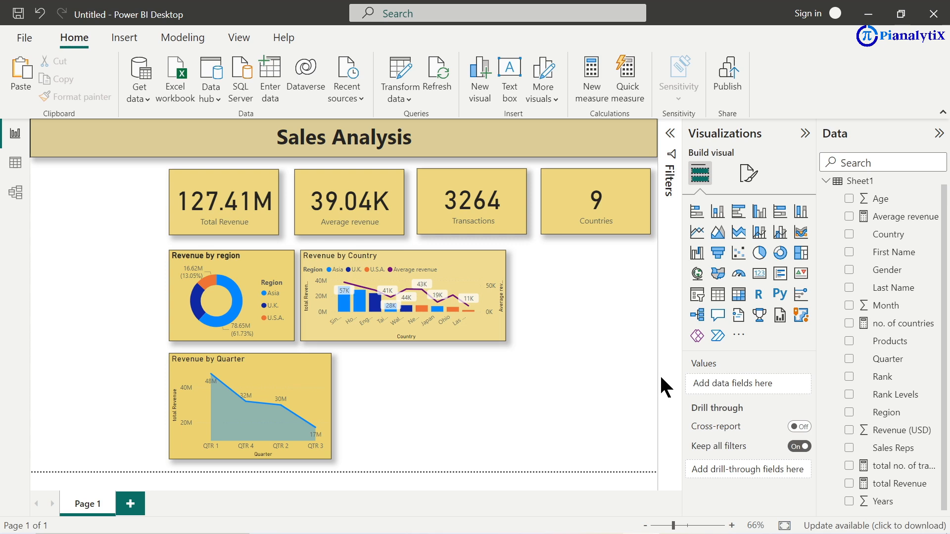
Step: Add a treemap, enlarge it and place it beside the Revenue by Country chart, under the Countries card
click(801, 253)
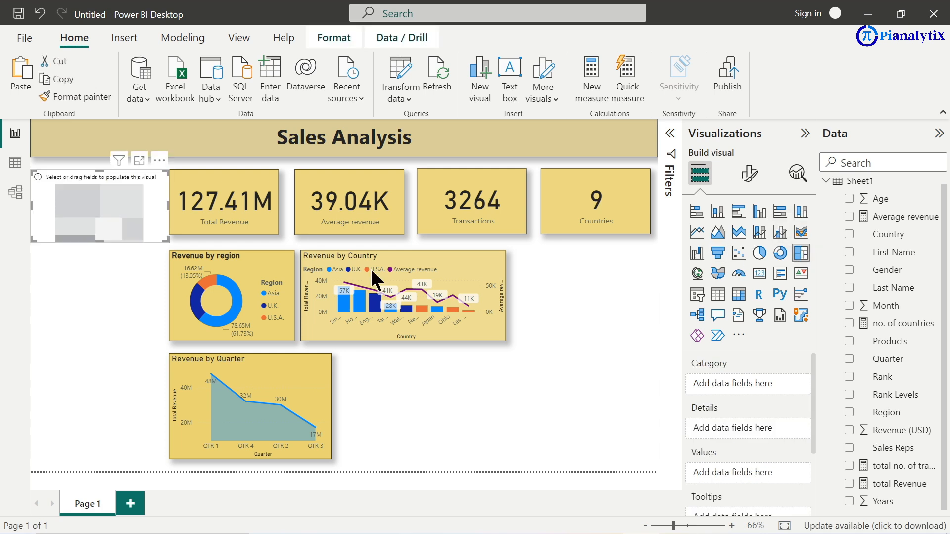
drag(118, 186, 593, 376)
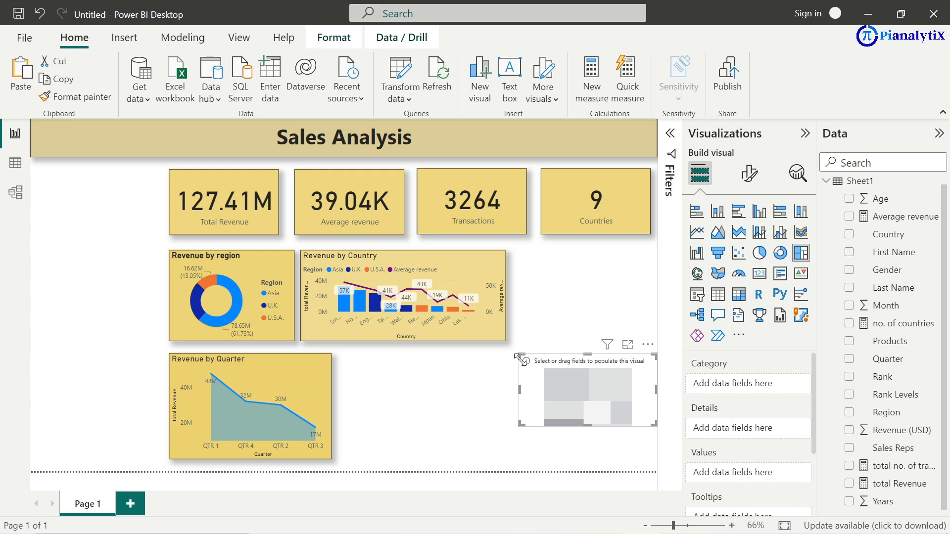
drag(517, 355, 517, 314)
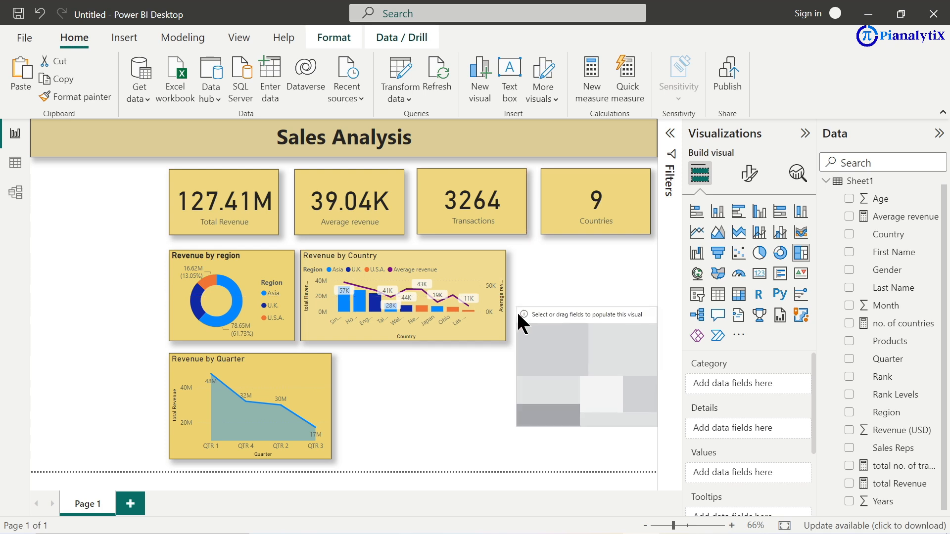
drag(578, 351, 578, 296)
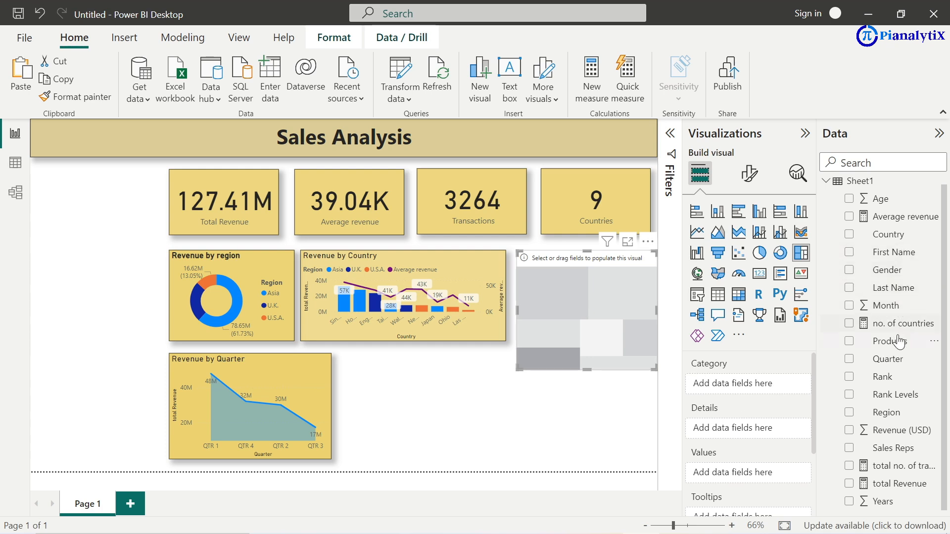
Step: Set the treemap's category to Rank and its values to total Revenue, and shorten it to match the height of the Revenue by Country chart
drag(894, 377, 764, 381)
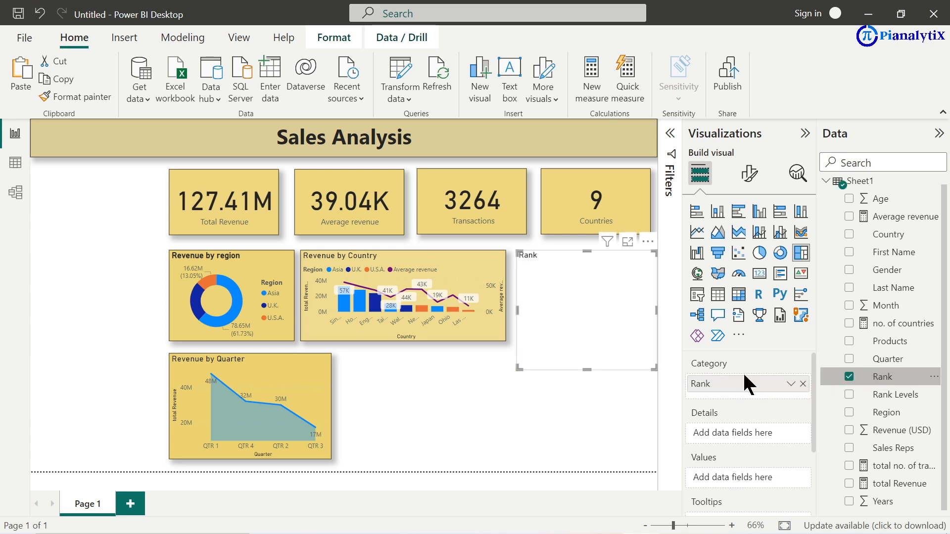
drag(586, 350, 587, 342)
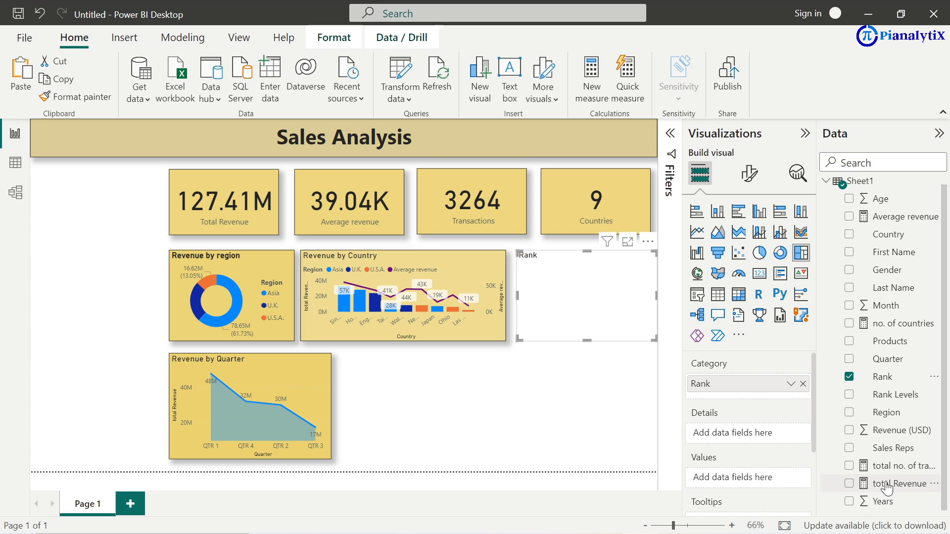
drag(885, 486, 748, 477)
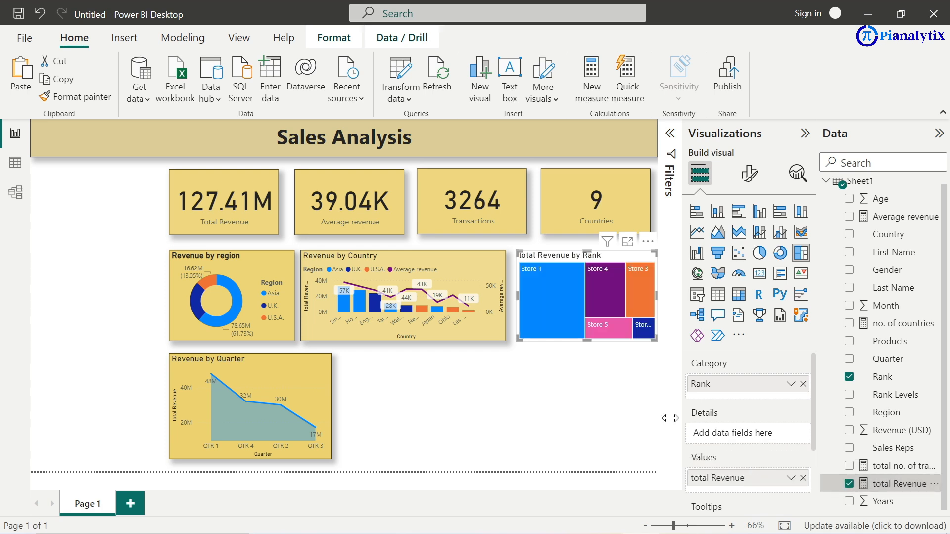
mouse_move(558, 307)
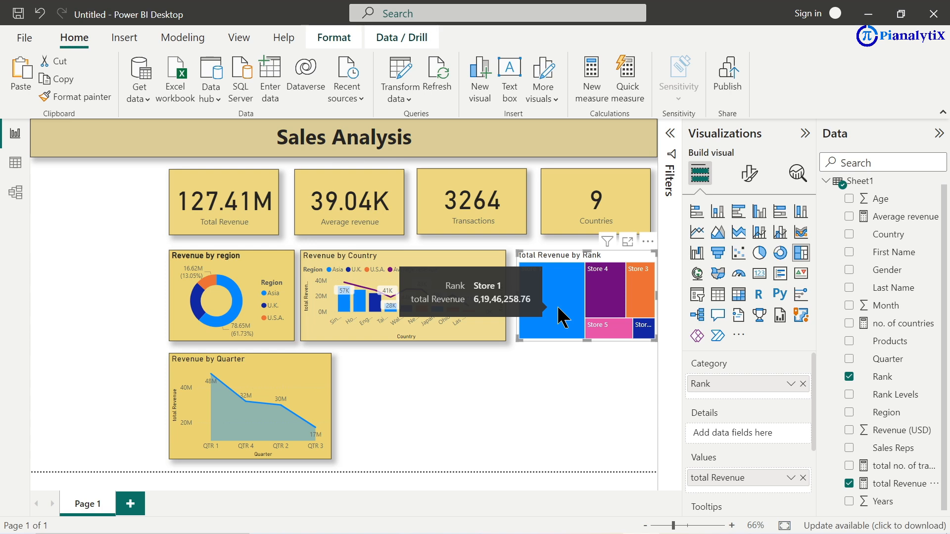
Step: Change the treemap's title to "Rank by Revenue"
click(749, 179)
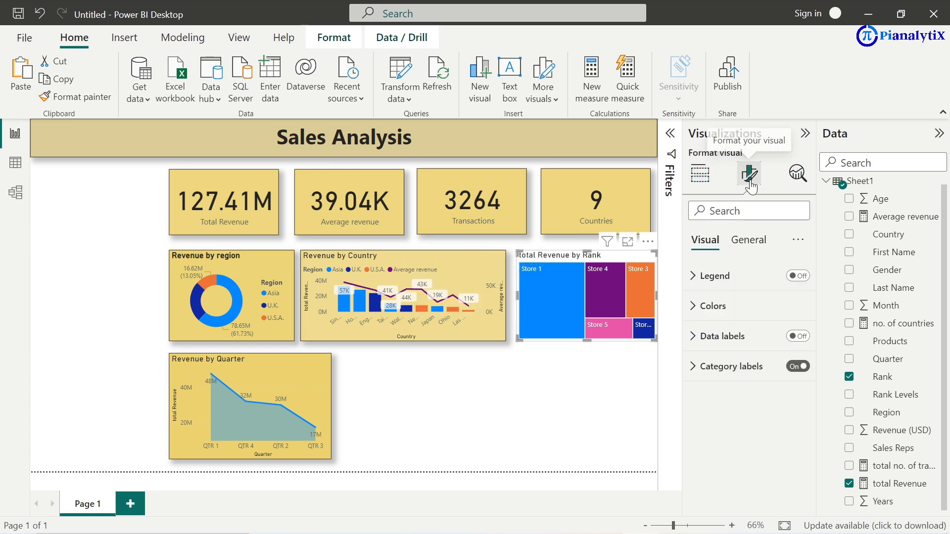
click(745, 241)
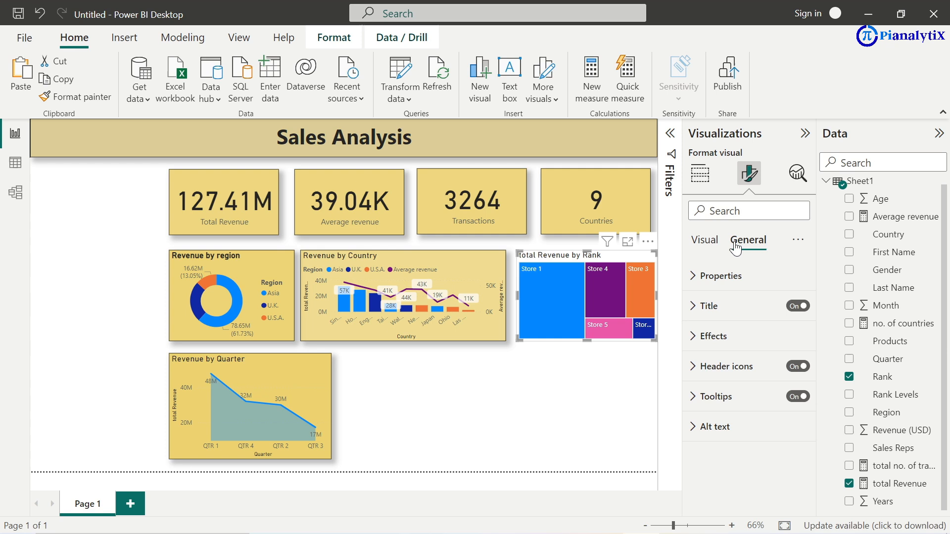
click(697, 306)
double_click(729, 349)
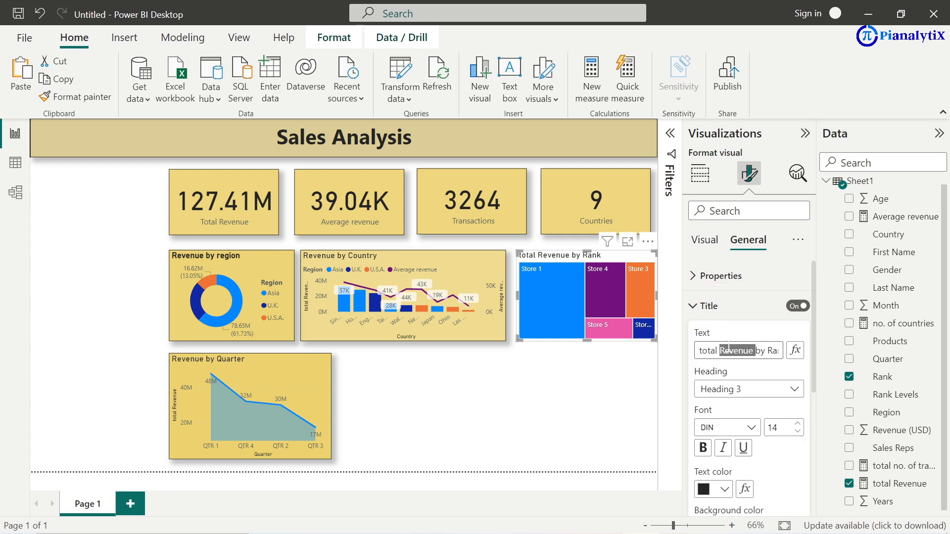
key(ctrl+a)
key(BackSpace)
text(rev)
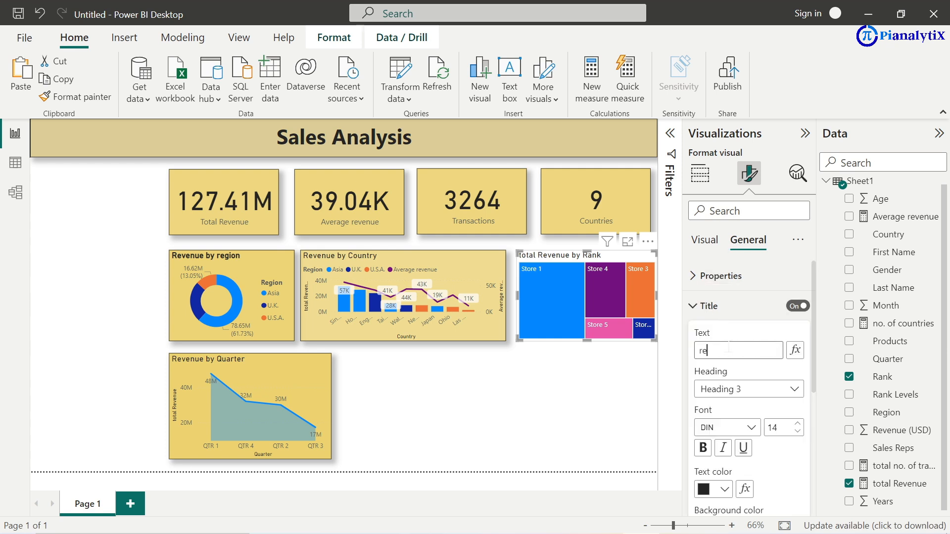
key(BackSpace)
key(BackSpace)
text(Rank bt Revenue)
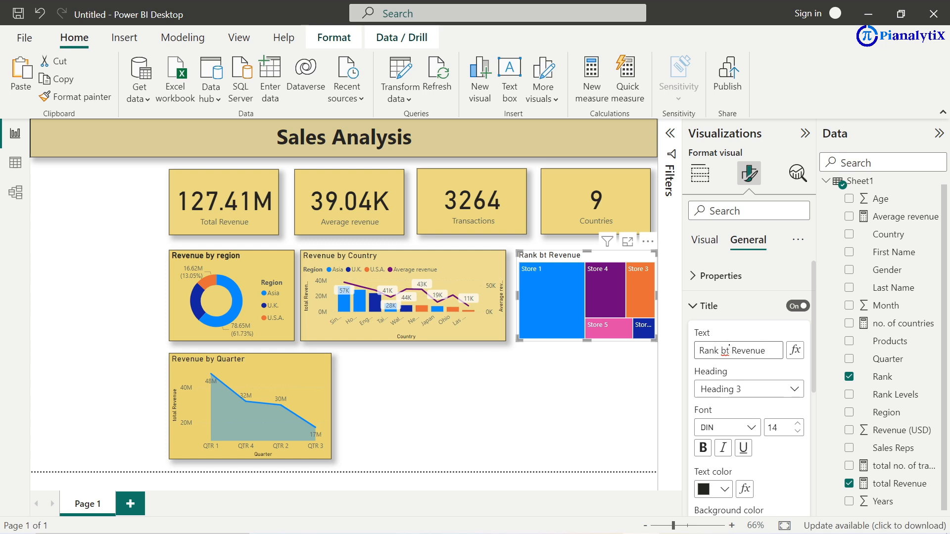
click(730, 350)
key(BackSpace)
text(y)
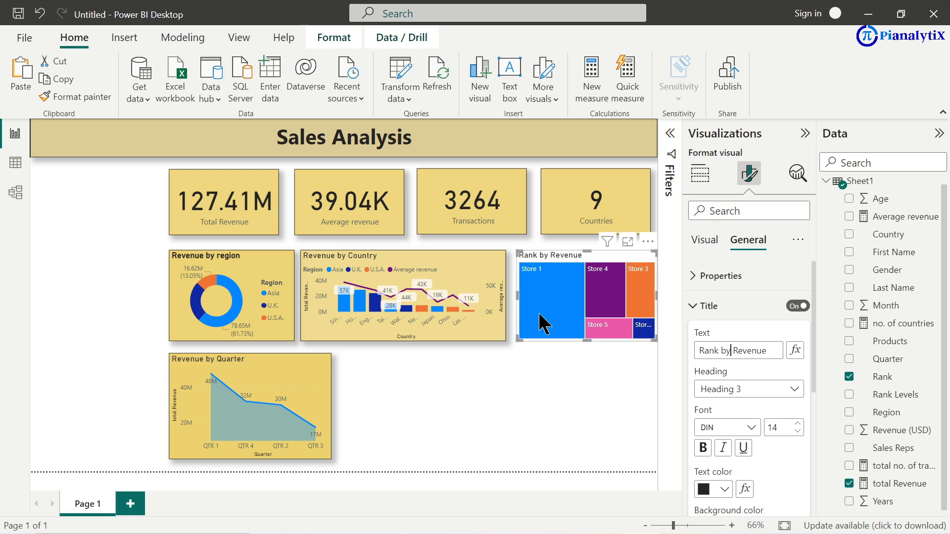
mouse_move(566, 292)
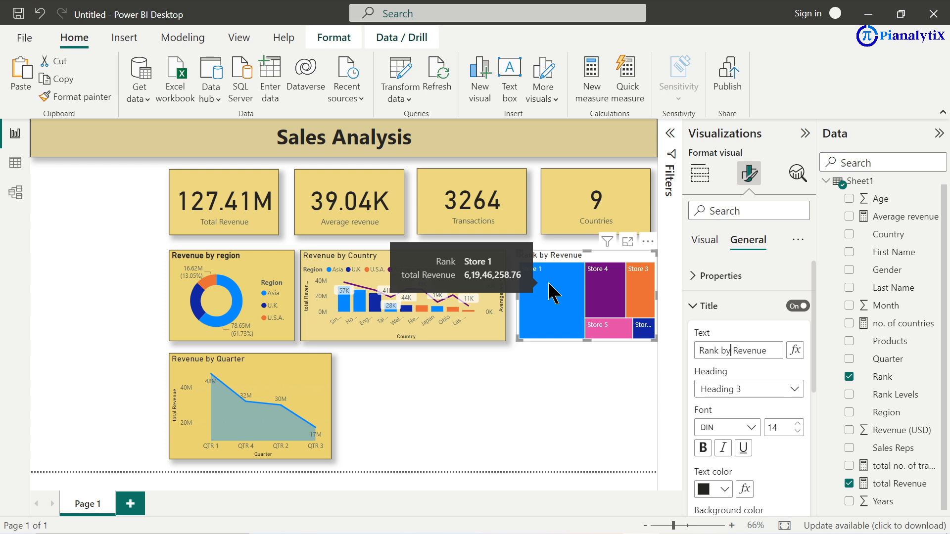
mouse_move(604, 296)
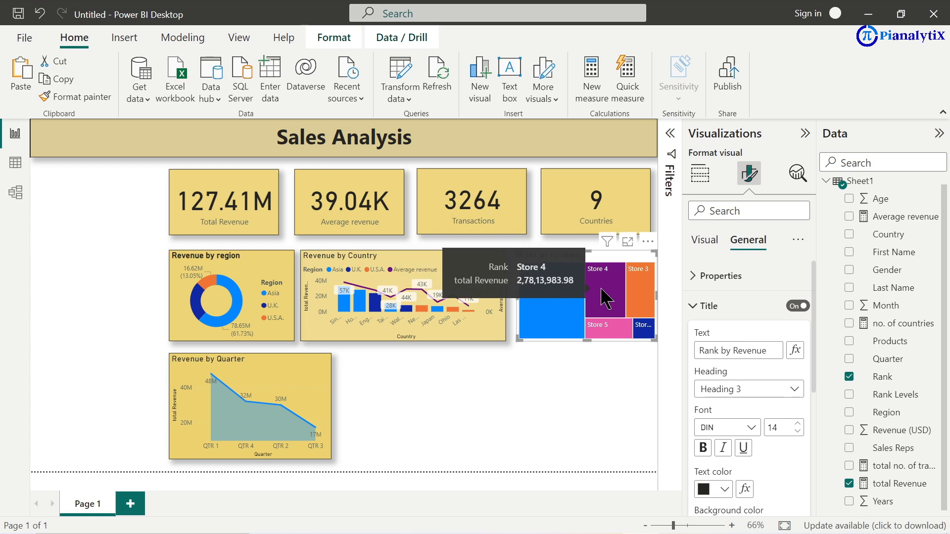
mouse_move(633, 298)
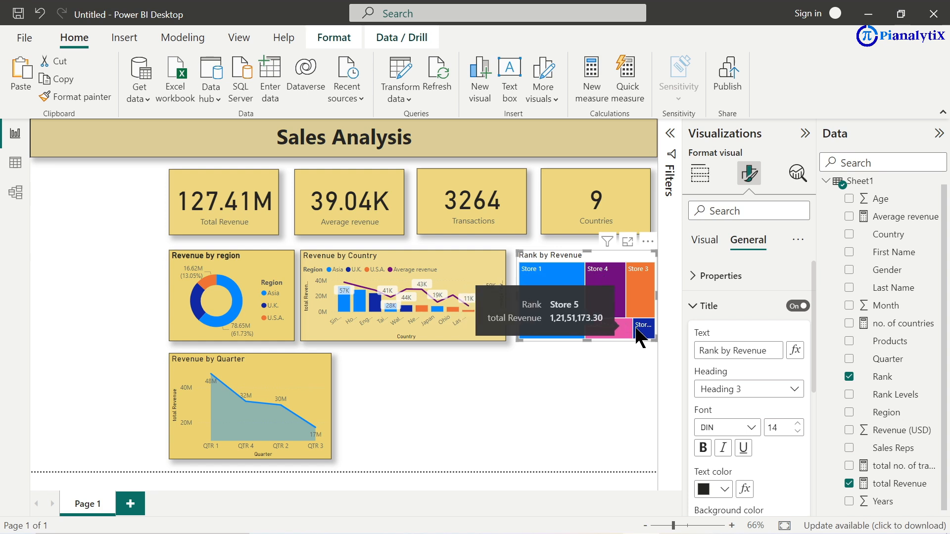
Step: Turn on data labels for the Rank by Revenue treemap
mouse_move(644, 331)
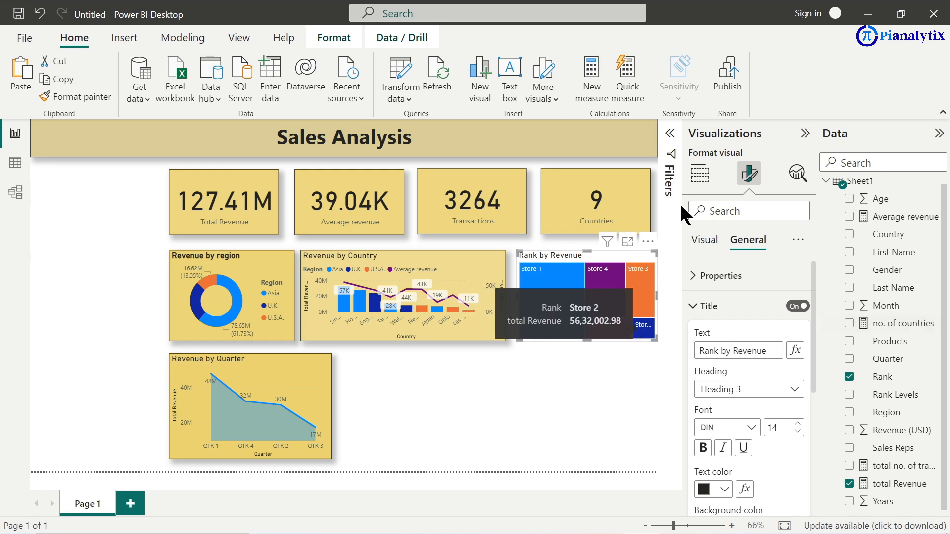
click(704, 239)
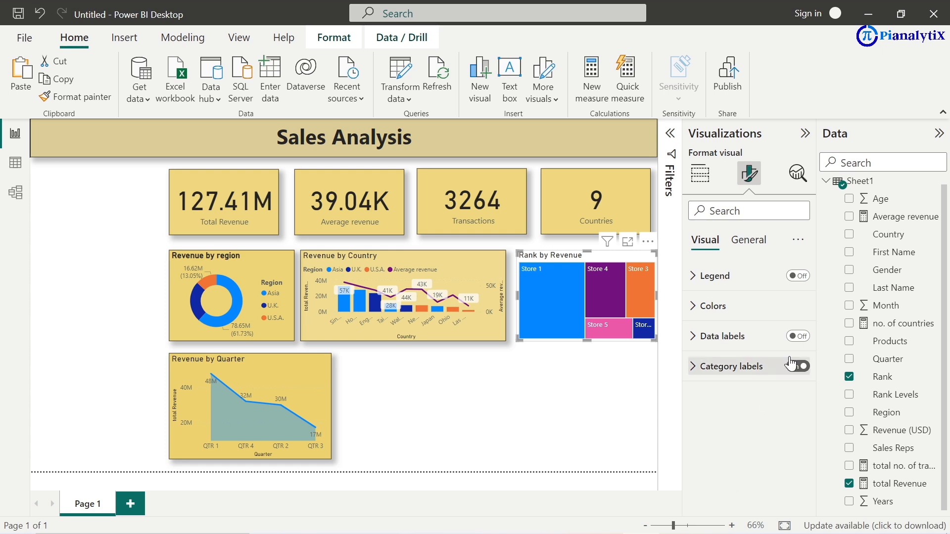
click(794, 338)
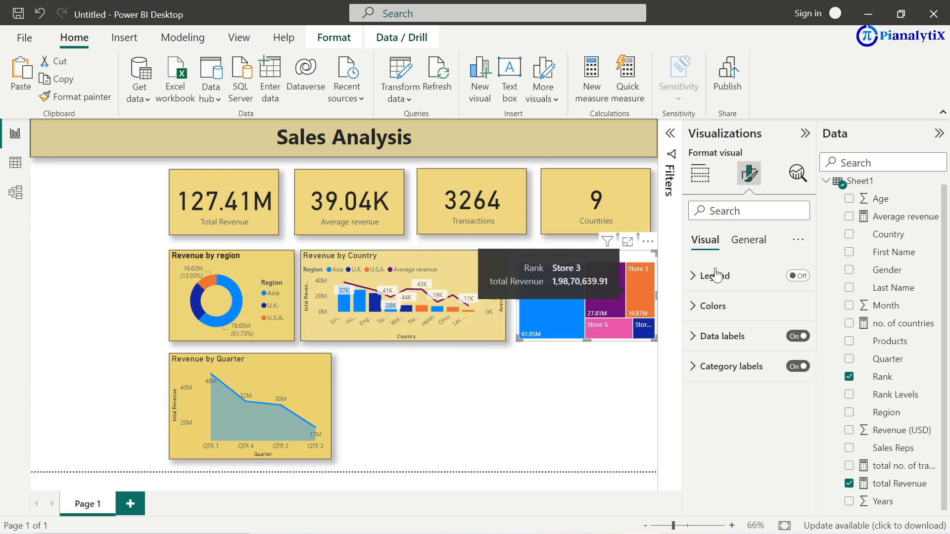
Step: Give the treemap the recently used gold background colour with 59% transparency
click(753, 243)
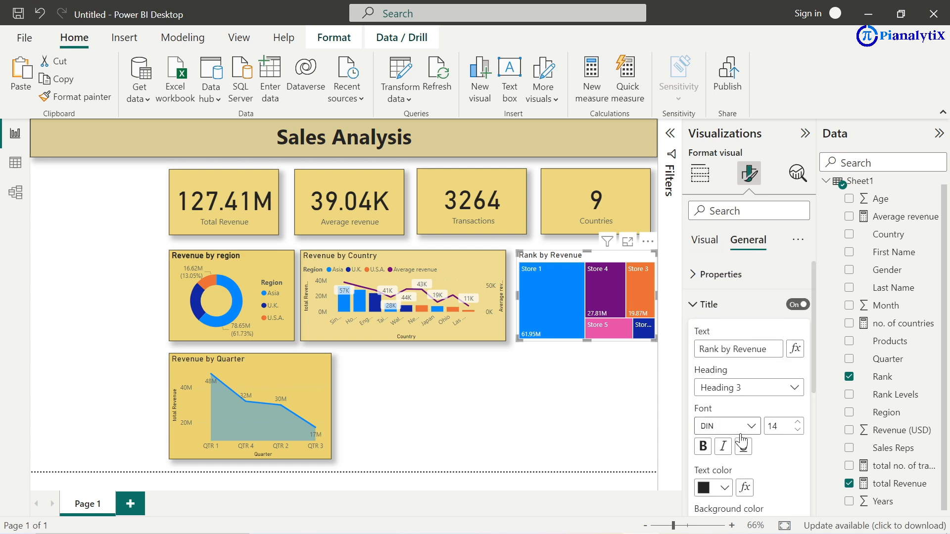
scroll(740, 440, down, 5)
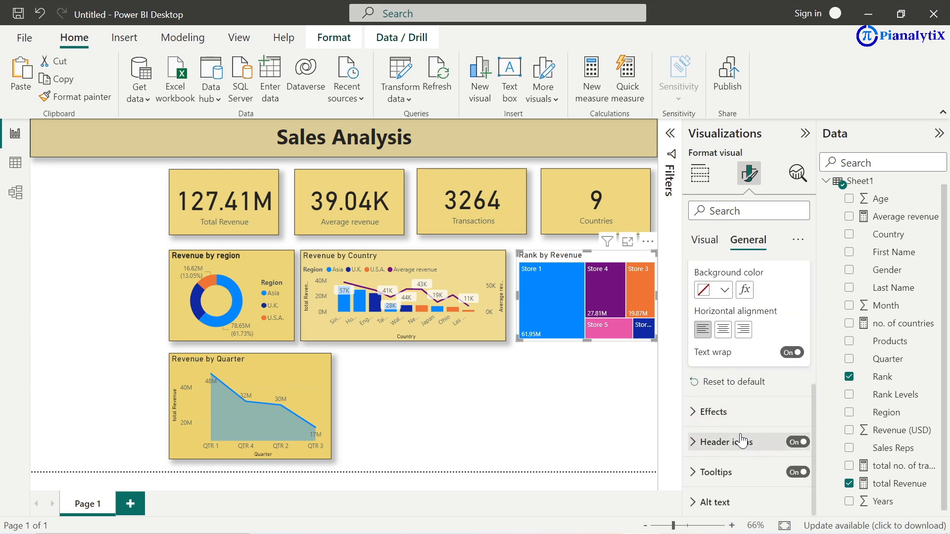
click(698, 418)
scroll(711, 423, down, 2)
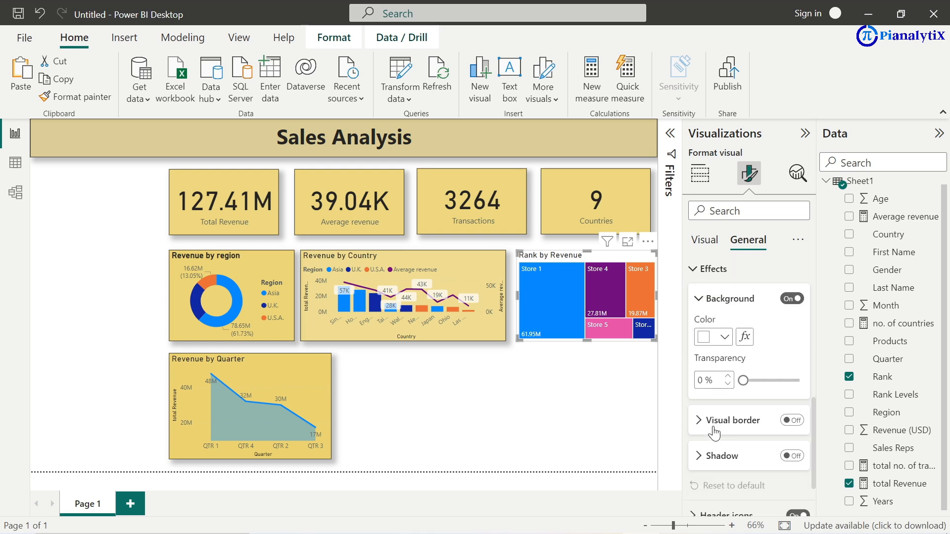
click(724, 333)
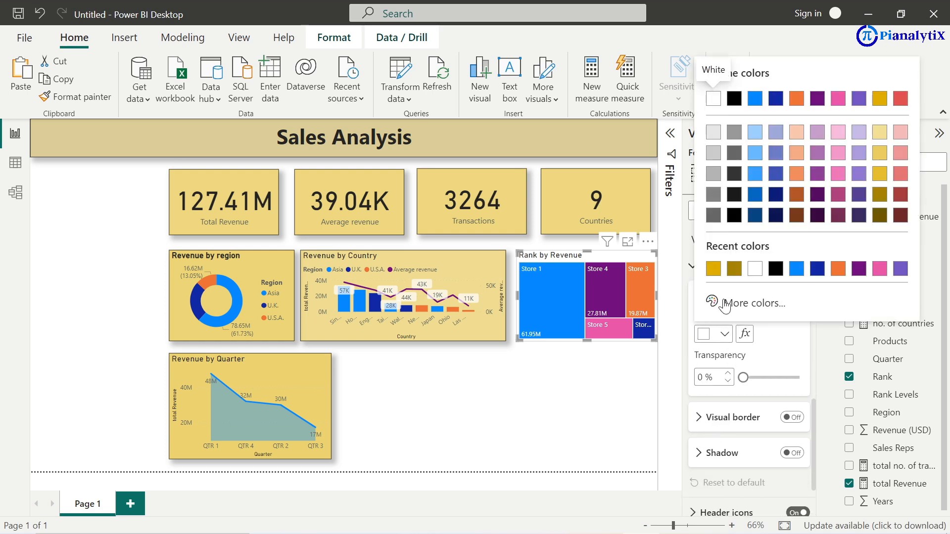
click(714, 271)
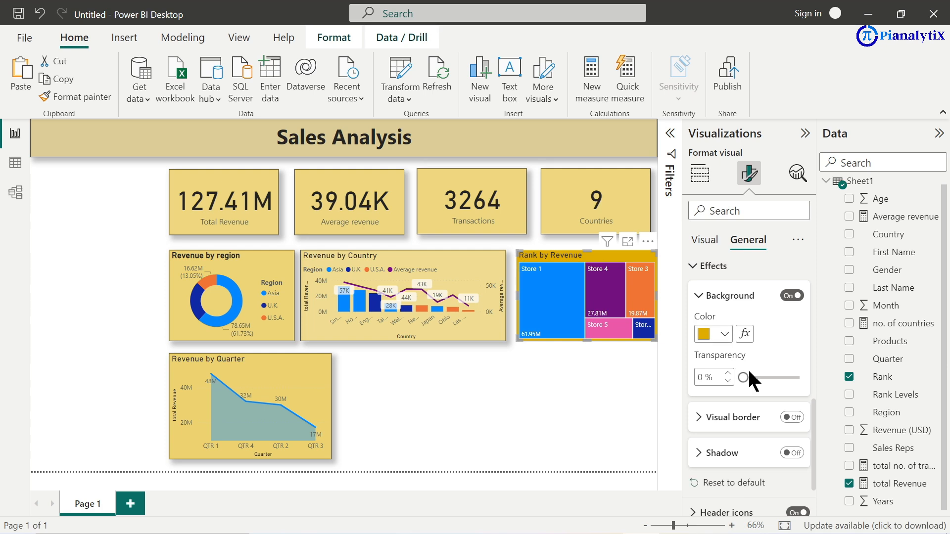
drag(744, 377, 775, 378)
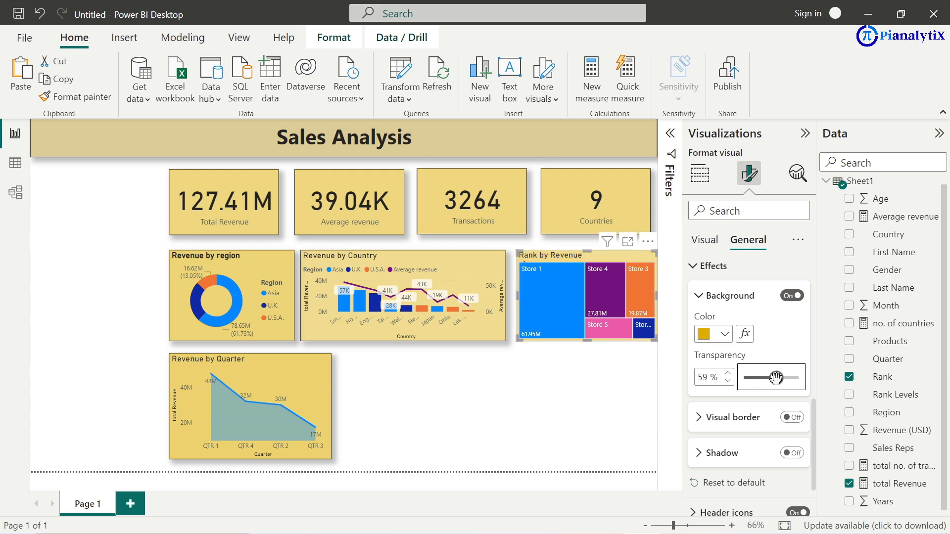
Step: Turn on the treemap's visual border and shadow, and shift it to line up with the outer edge of the Countries card
click(791, 418)
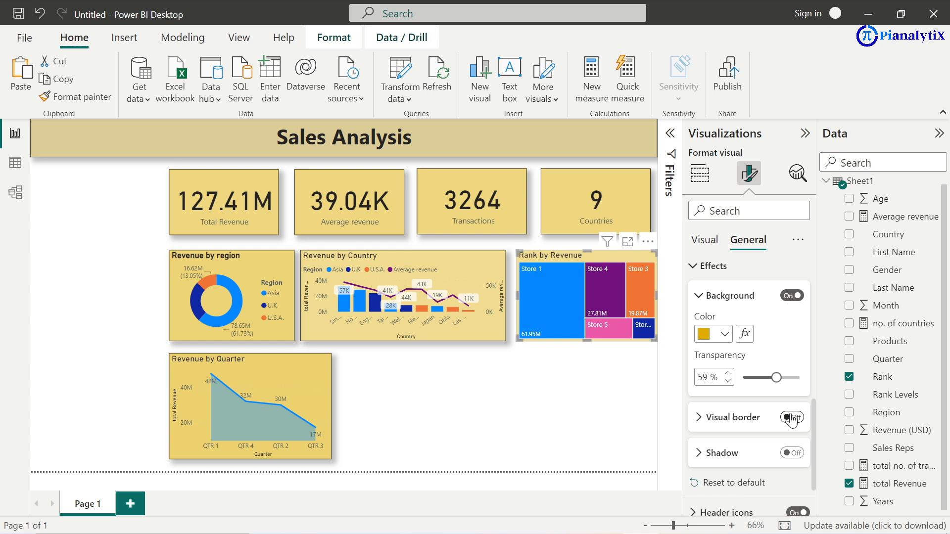
click(787, 454)
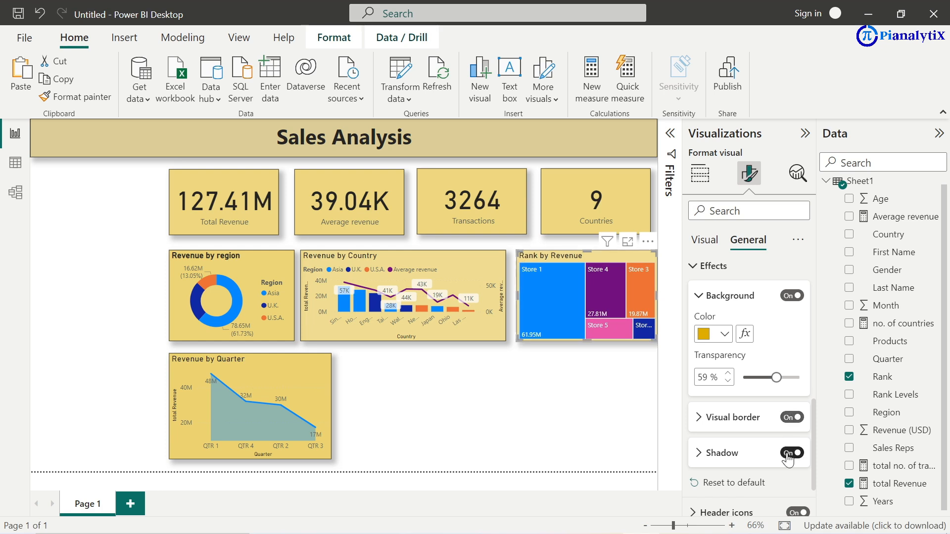
click(589, 383)
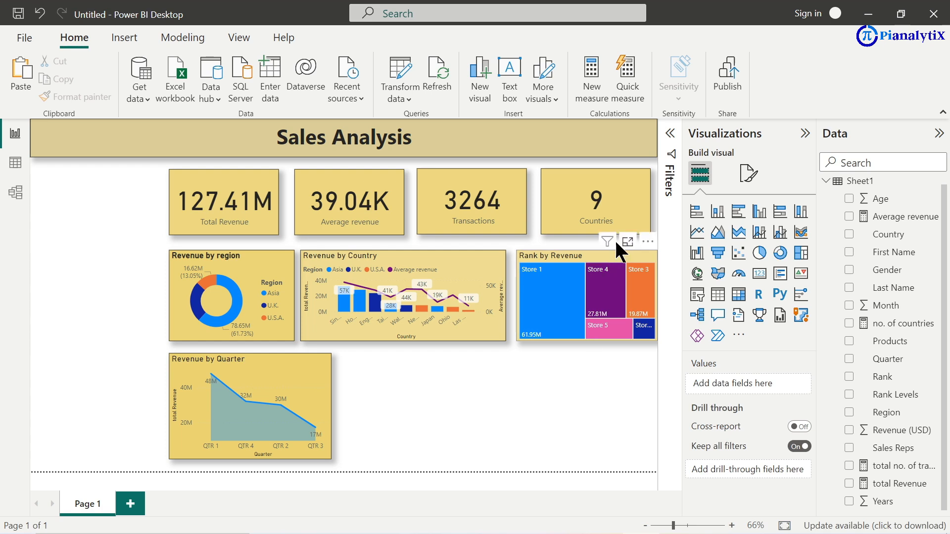
drag(601, 256, 602, 258)
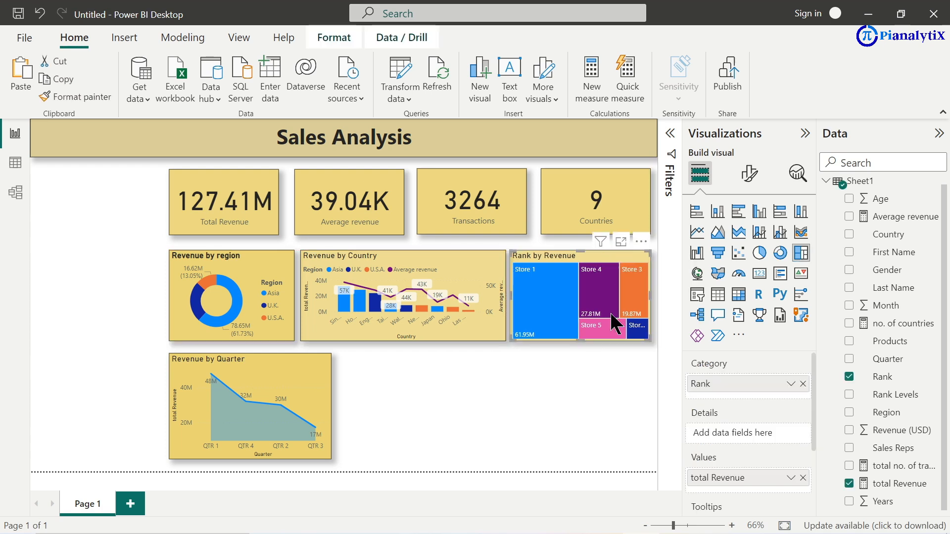
click(591, 379)
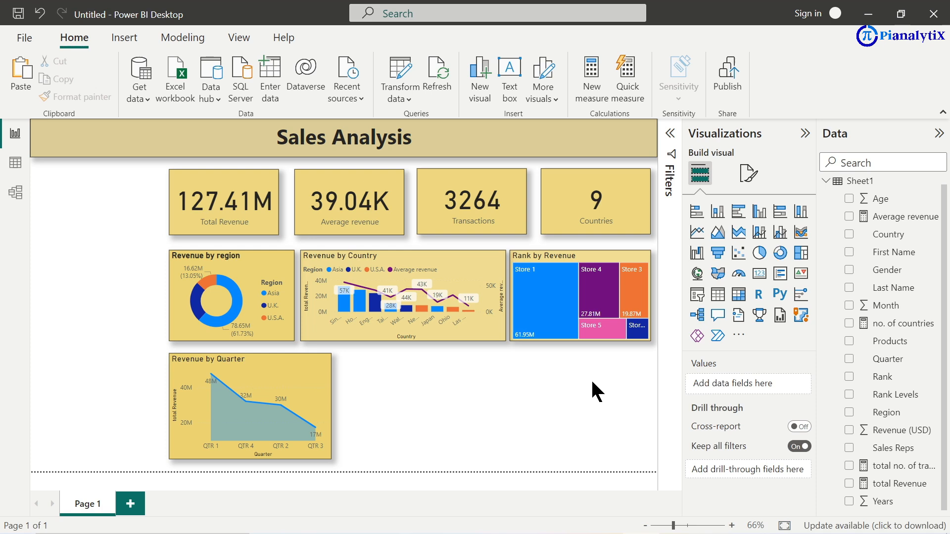
Step: Add a ribbon chart beside the Revenue by Quarter chart and enlarge it to match that chart's height
click(800, 233)
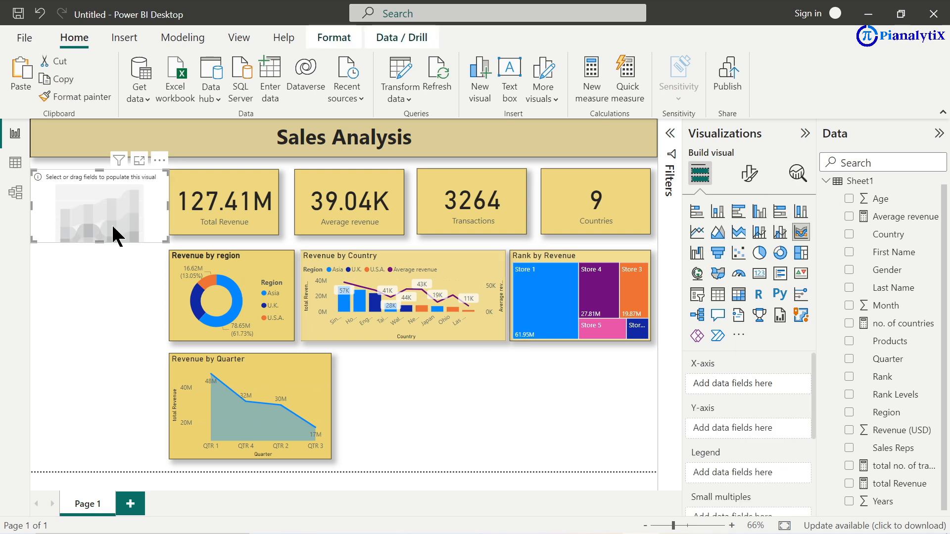
drag(96, 211, 403, 394)
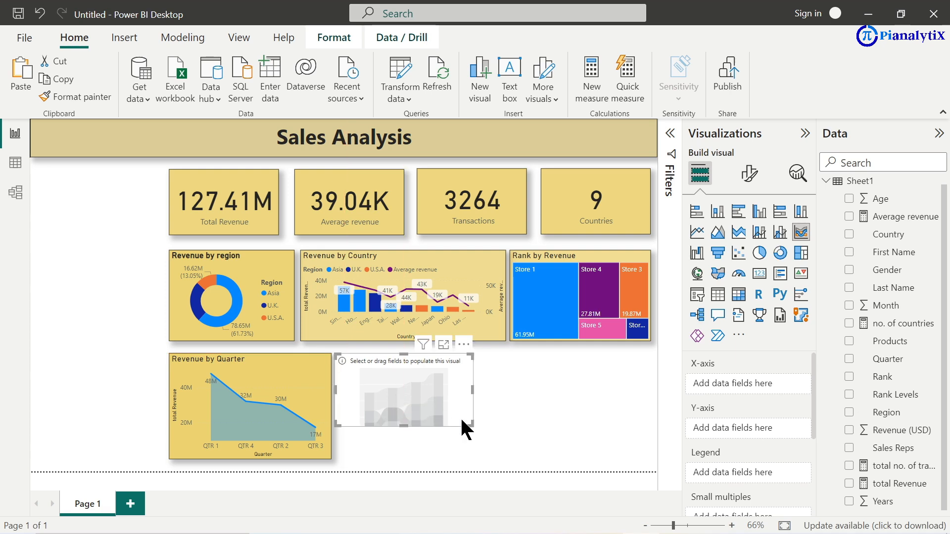
drag(470, 425, 499, 453)
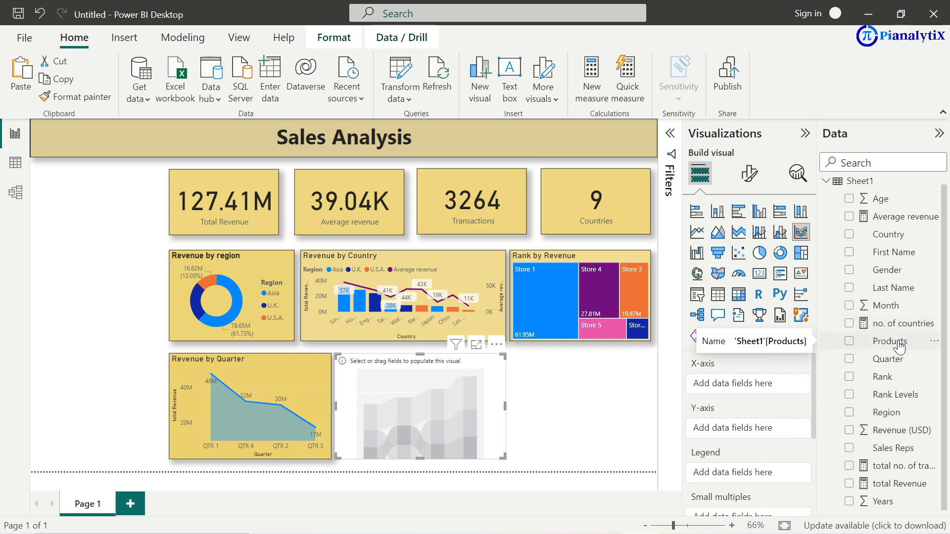
Step: Set the ribbon chart's X-axis to Products, its Y-axis to total Revenue and its legend to Rank
drag(896, 344, 764, 390)
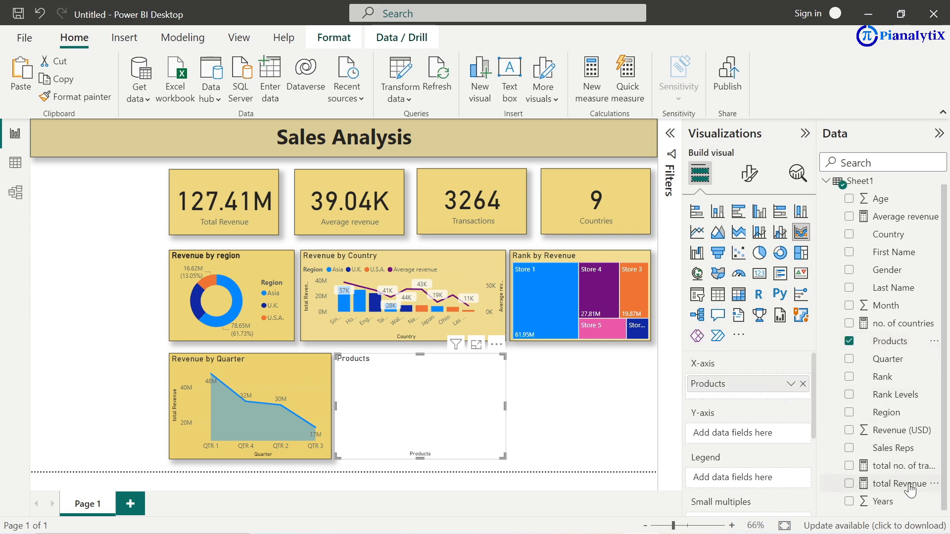
drag(905, 484, 777, 441)
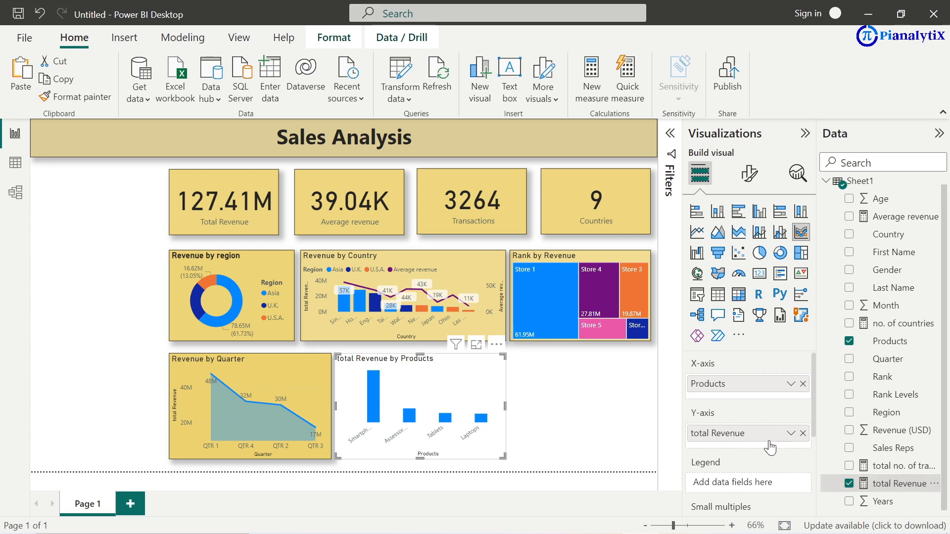
scroll(768, 440, down, 1)
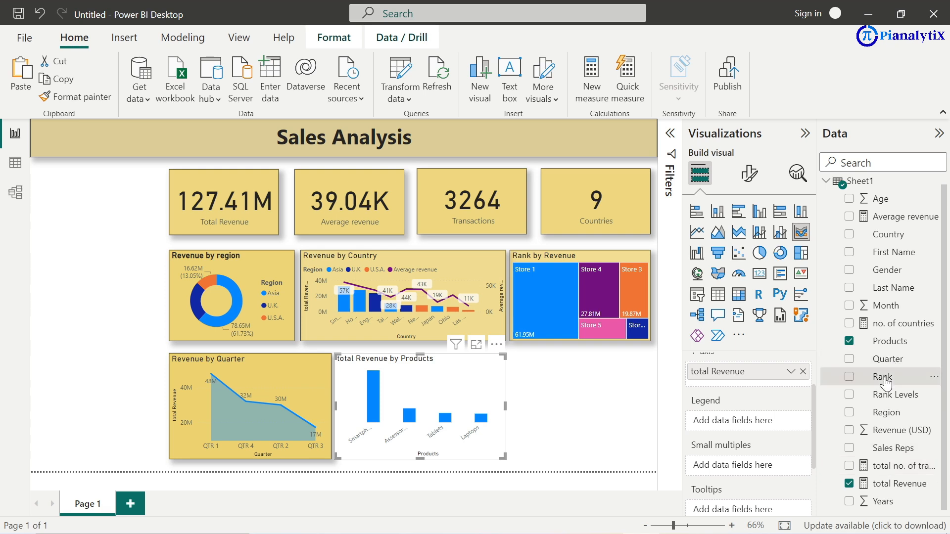
drag(886, 377, 755, 425)
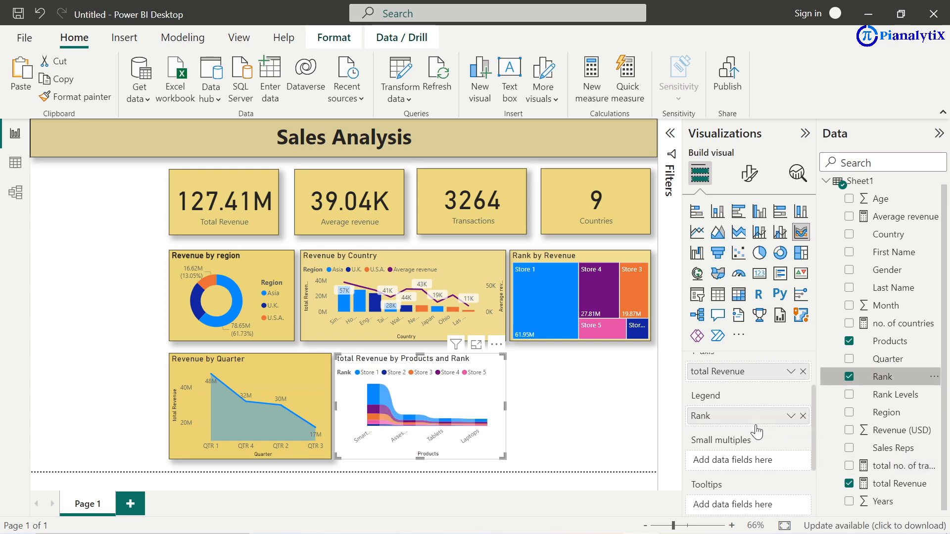
mouse_move(379, 399)
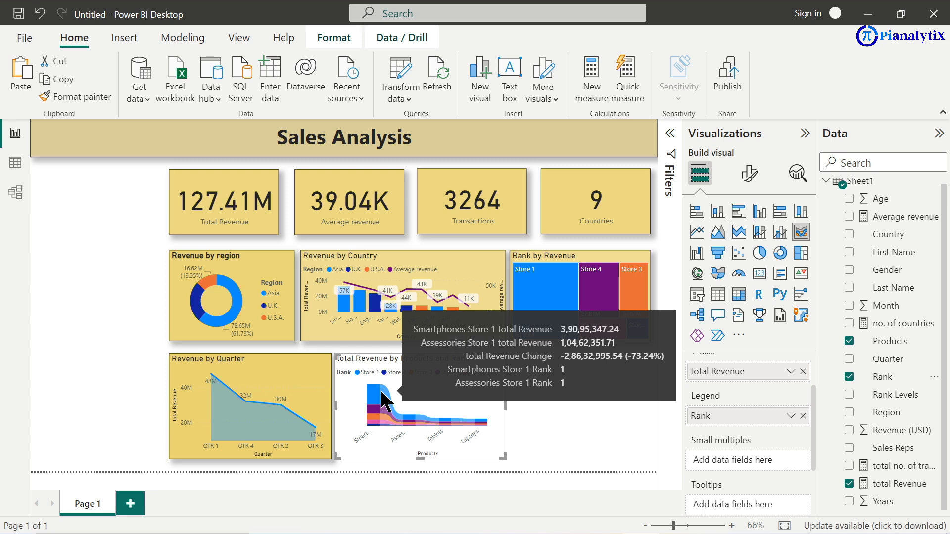
mouse_move(435, 424)
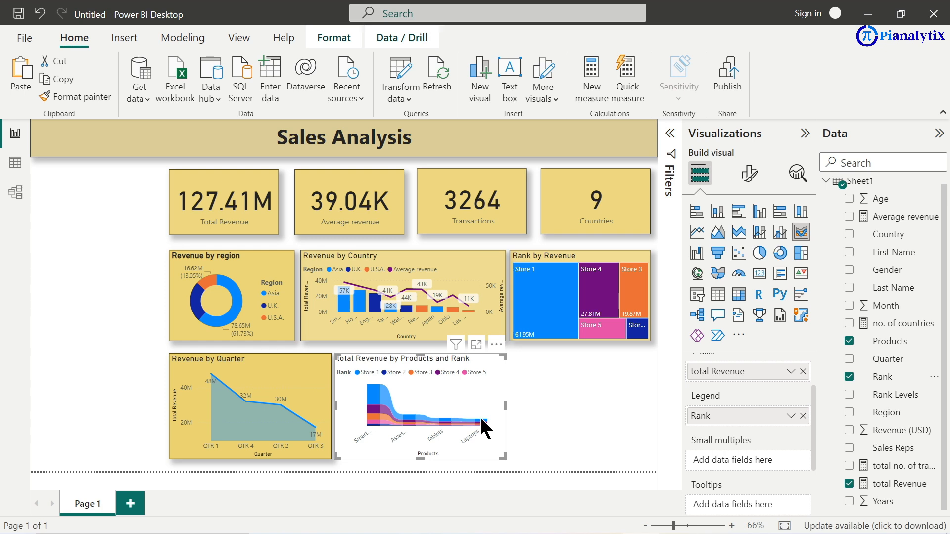
Step: Turn on data labels for the ribbon chart
click(748, 178)
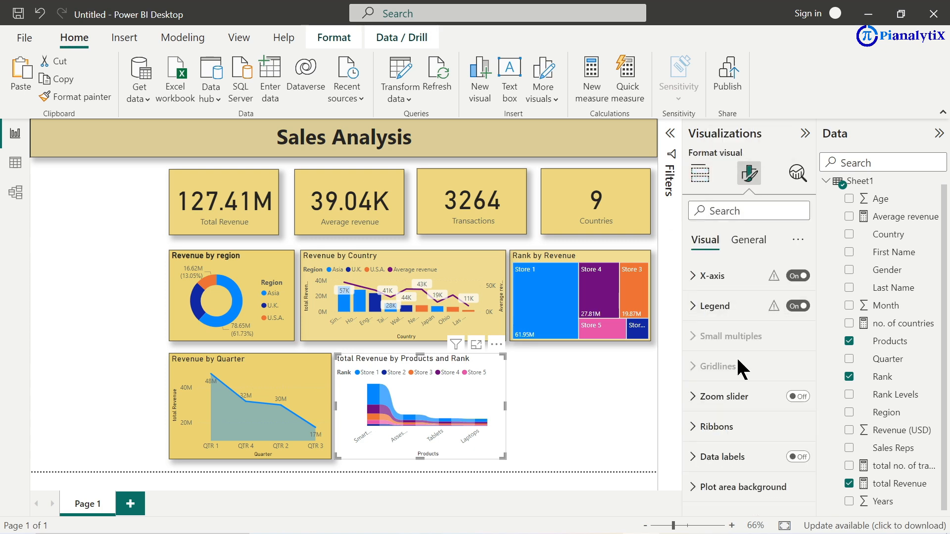
click(794, 456)
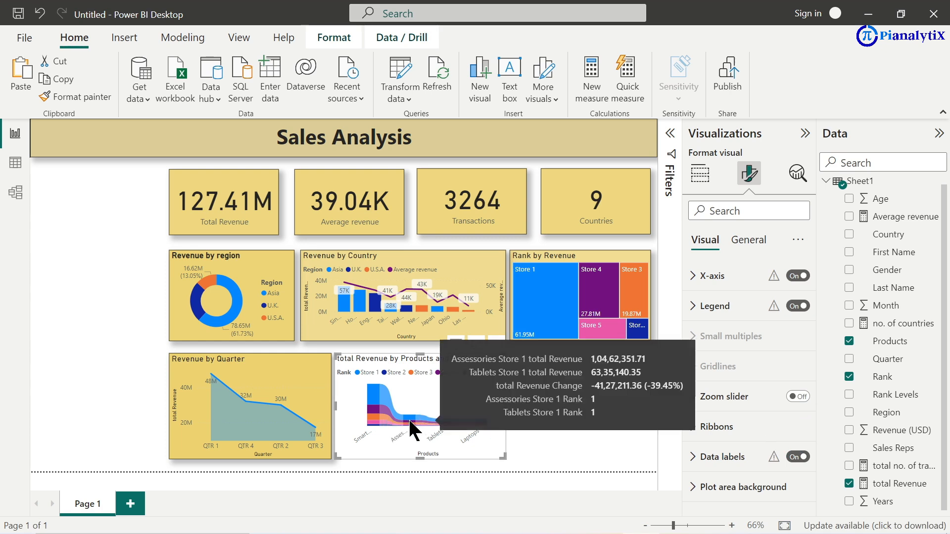
mouse_move(402, 381)
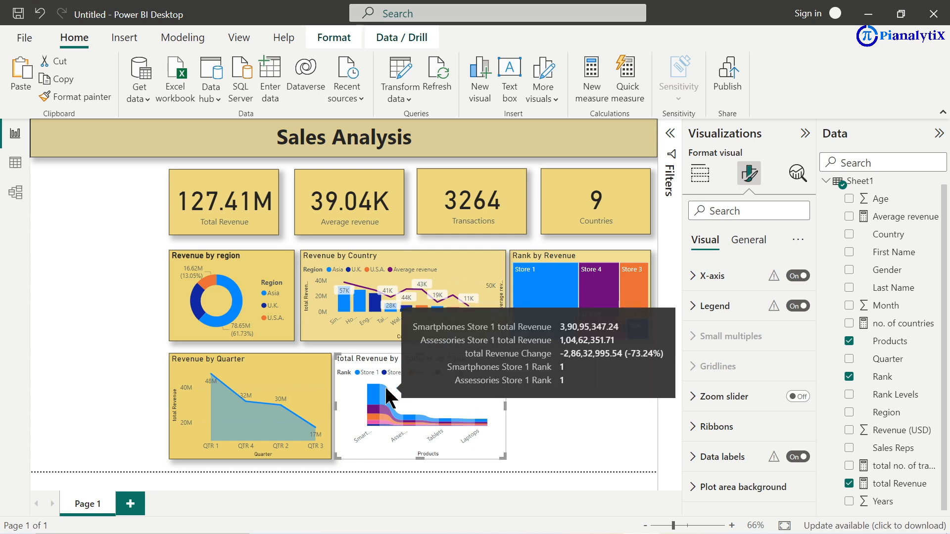
Step: Change the ribbon chart's title to "Products by Ranks"
click(764, 241)
click(705, 306)
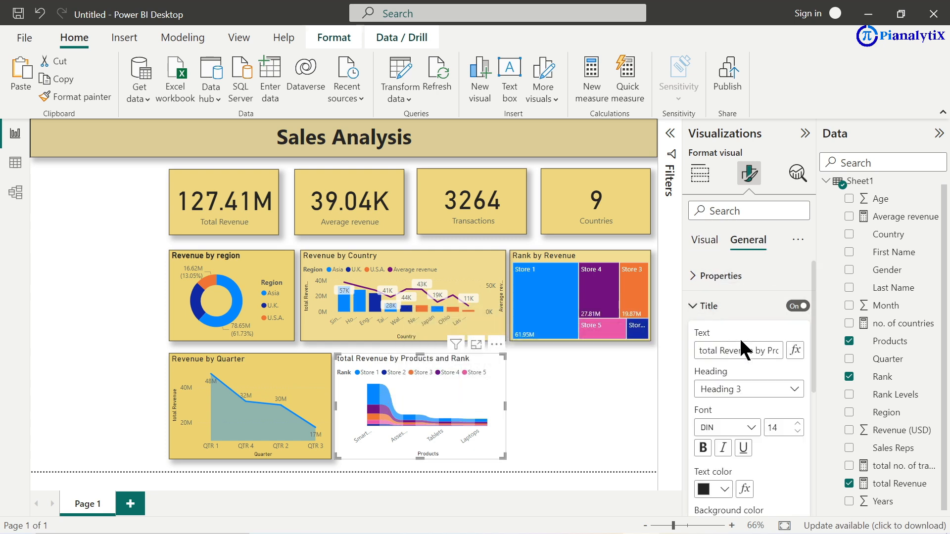
double_click(731, 350)
key(ctrl+a)
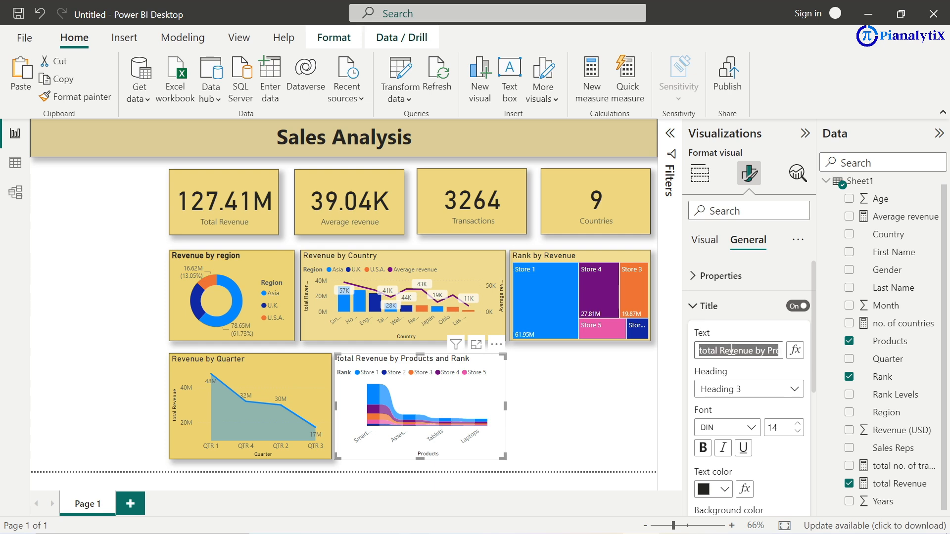
key(BackSpace)
text(Ran)
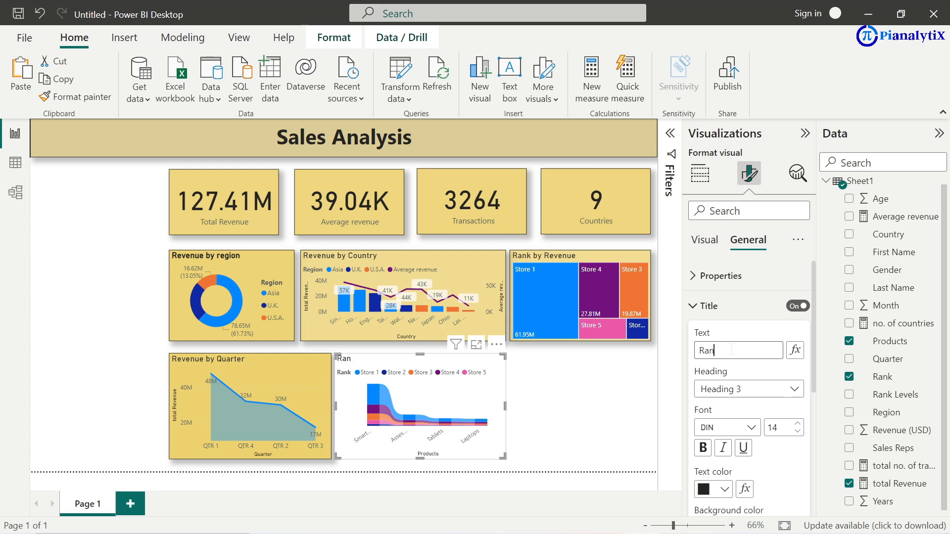
key(BackSpace)
key(BackSpace)
key(BackSpace)
text(Prod)
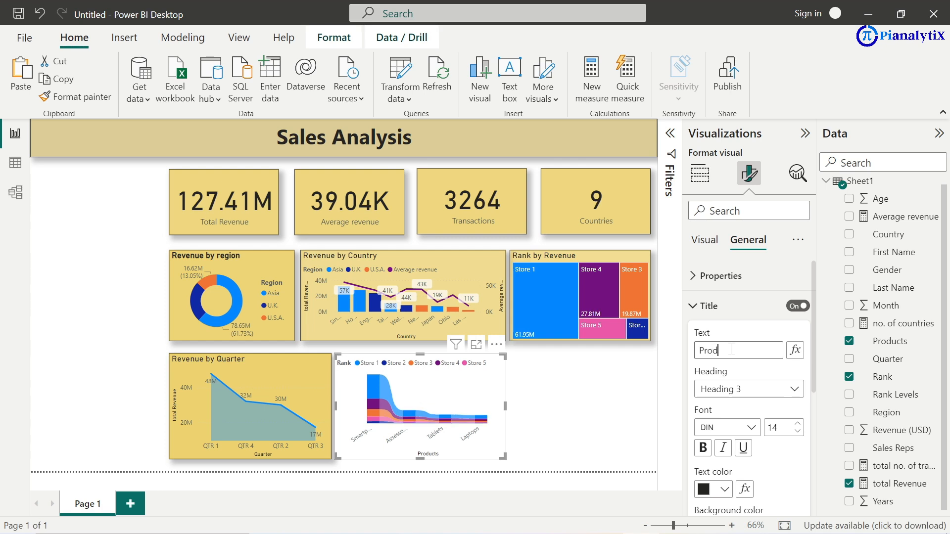
text(ucts by Ranks)
Step: Fill the ribbon chart's background with the recent gold colour at 50% transparency
click(702, 245)
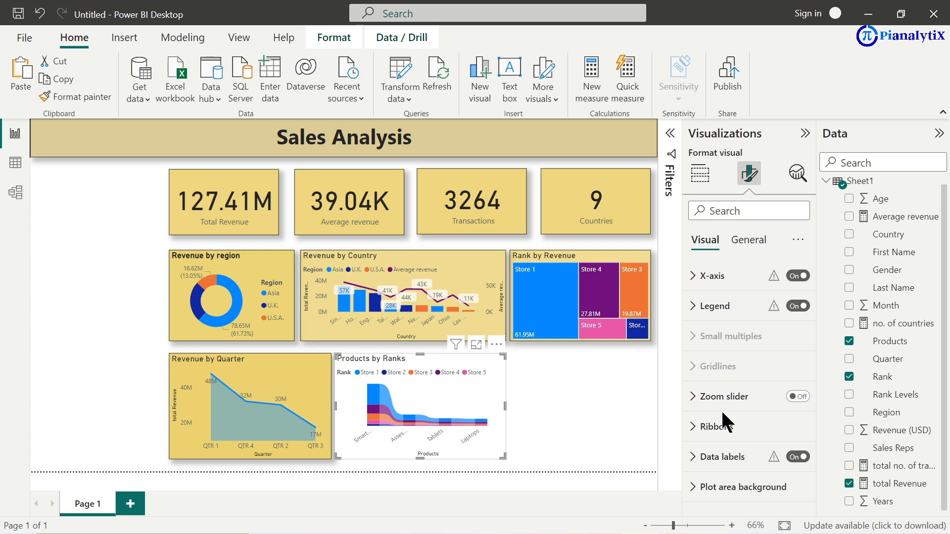
click(748, 241)
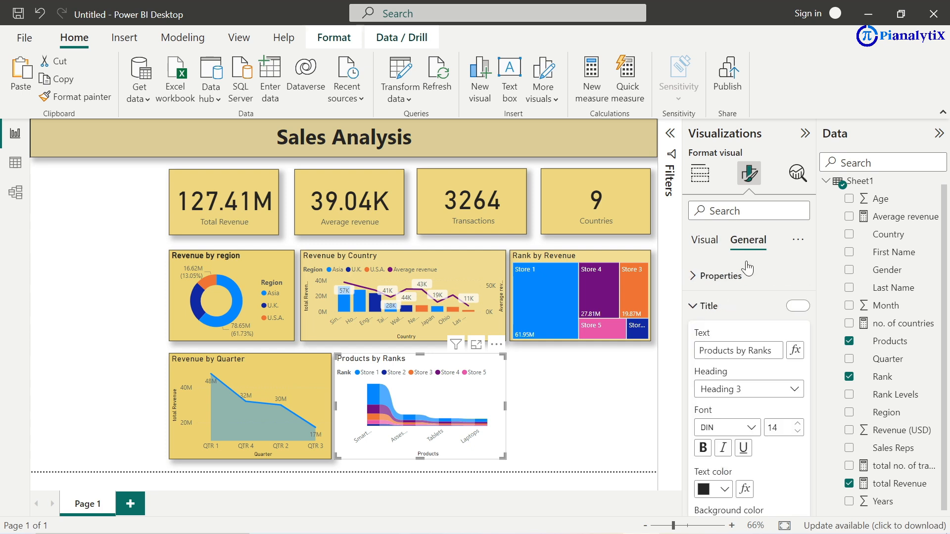
scroll(742, 376, down, 5)
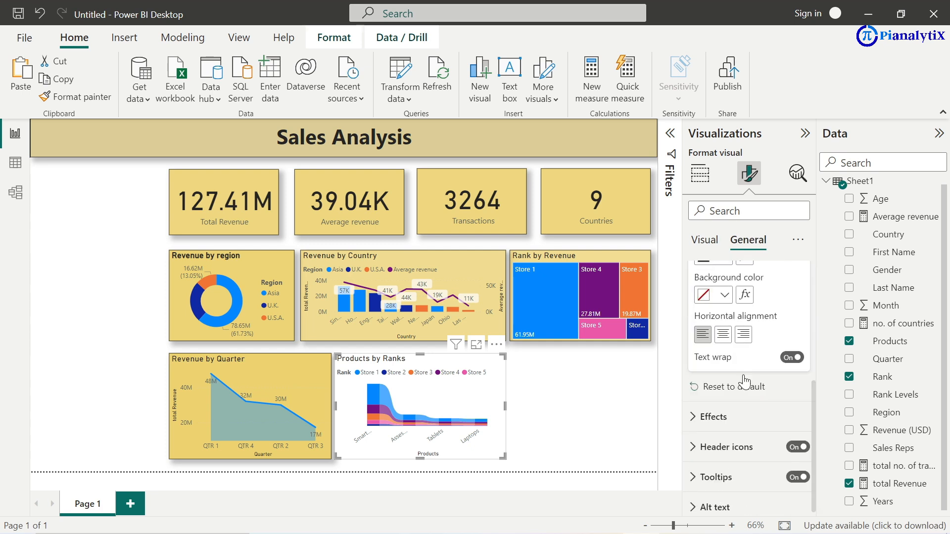
click(702, 413)
scroll(719, 415, down, 3)
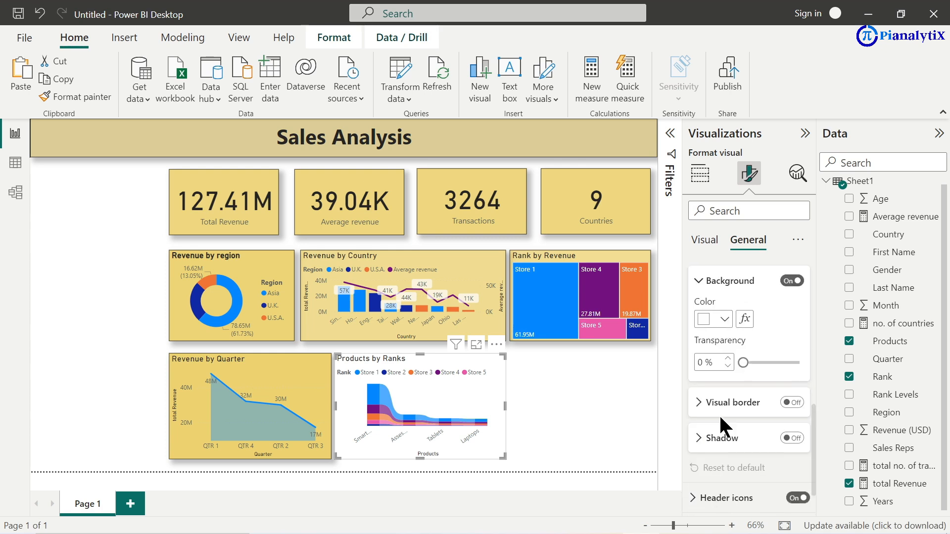
click(717, 319)
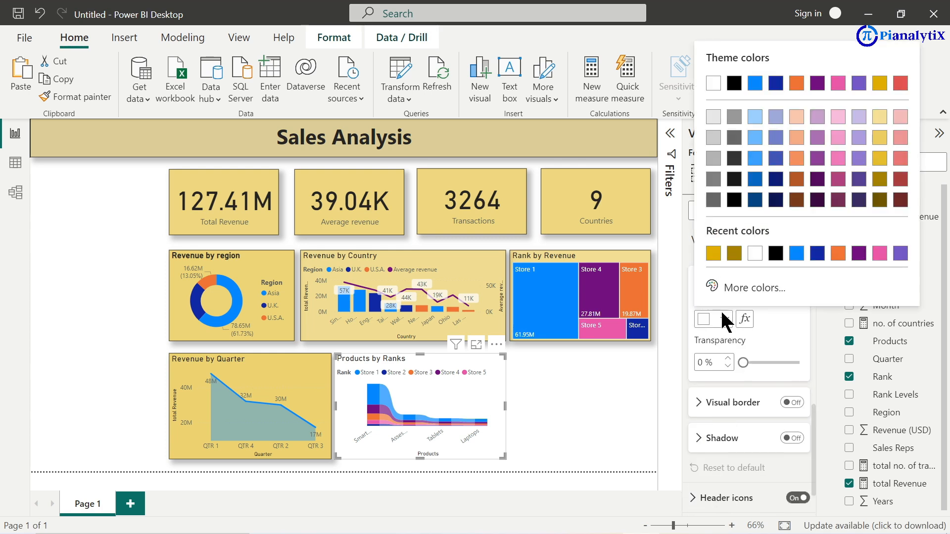
click(713, 254)
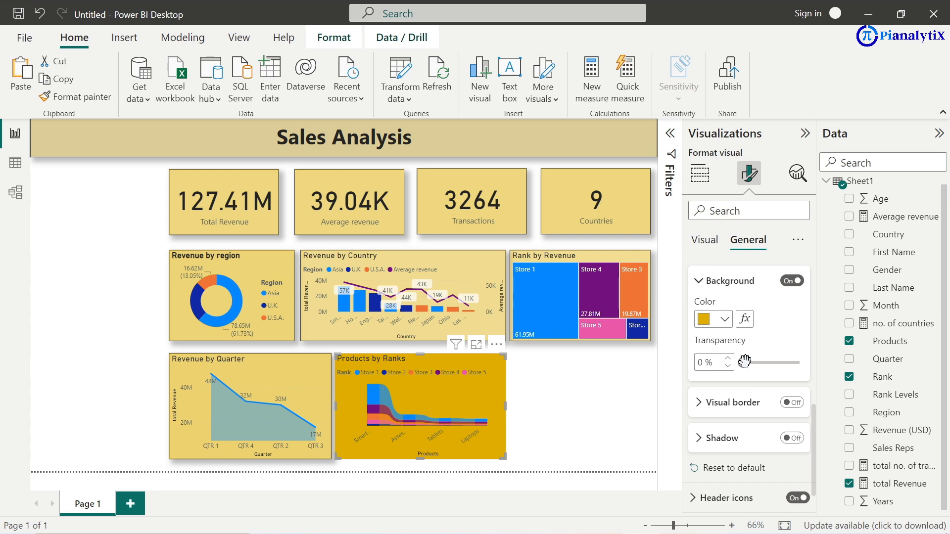
drag(744, 362, 771, 363)
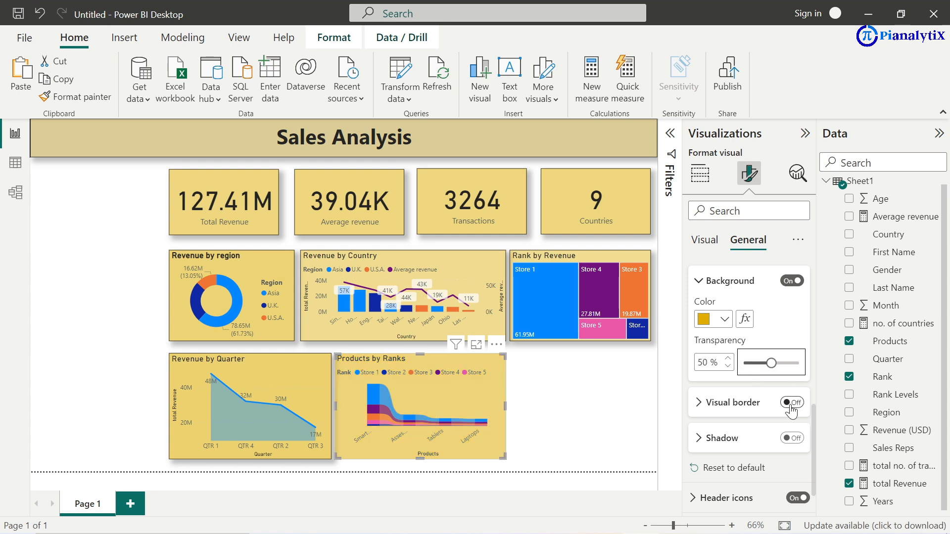
Step: Turn on the visual border and shadow for the ribbon chart
click(792, 403)
click(791, 438)
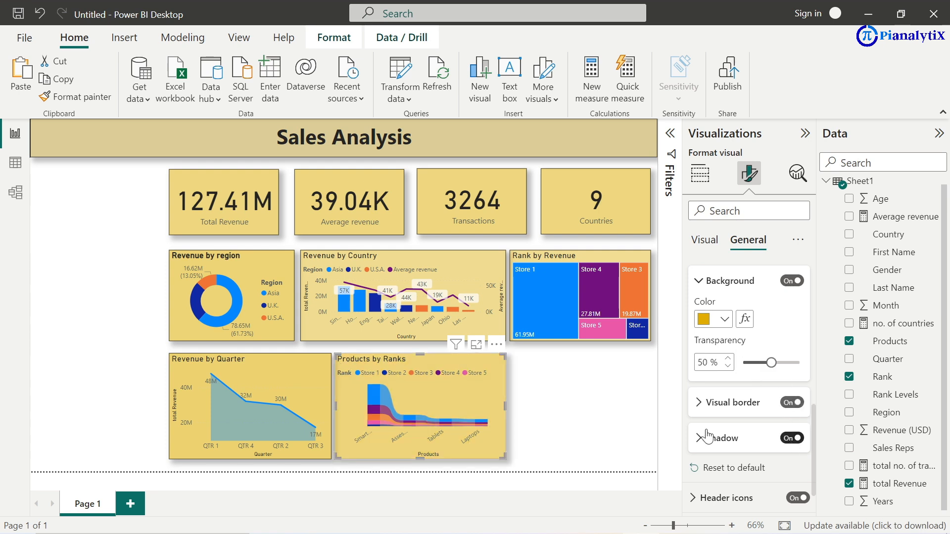
click(559, 405)
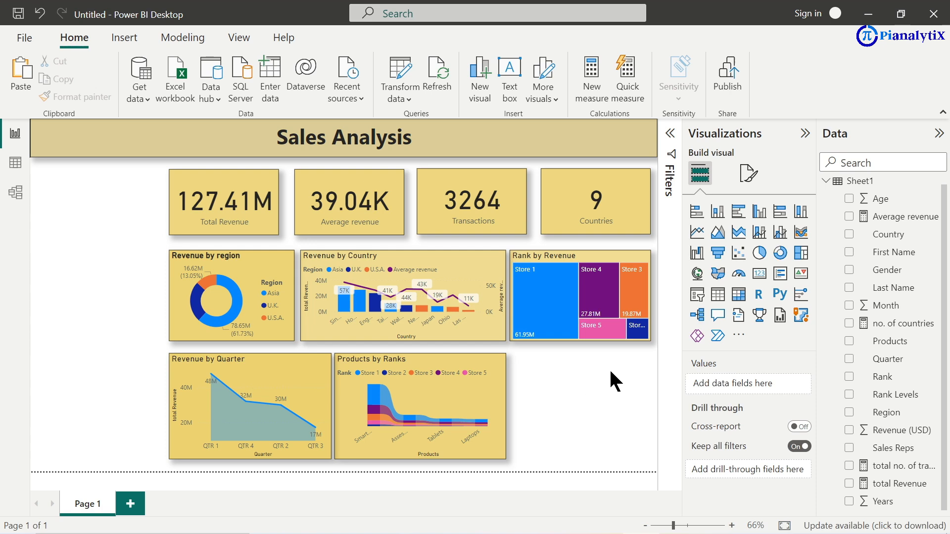
Step: Add a matrix beside the Products by Ranks chart and enlarge it to match that chart's height
click(739, 303)
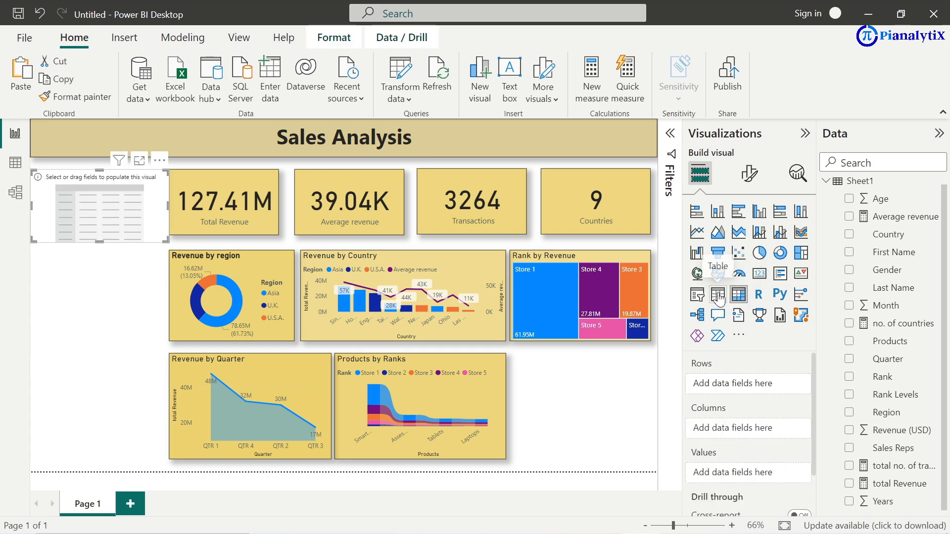
drag(84, 201, 562, 382)
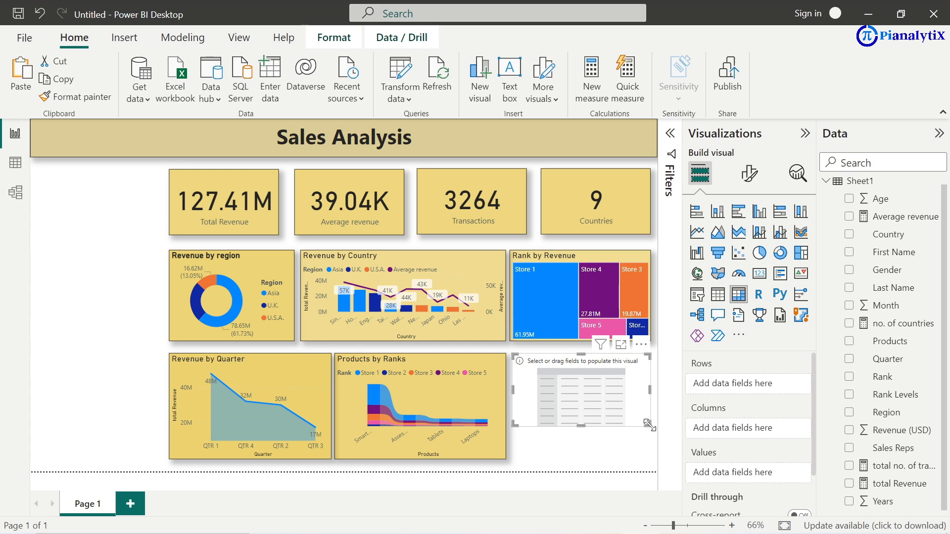
drag(648, 425, 647, 457)
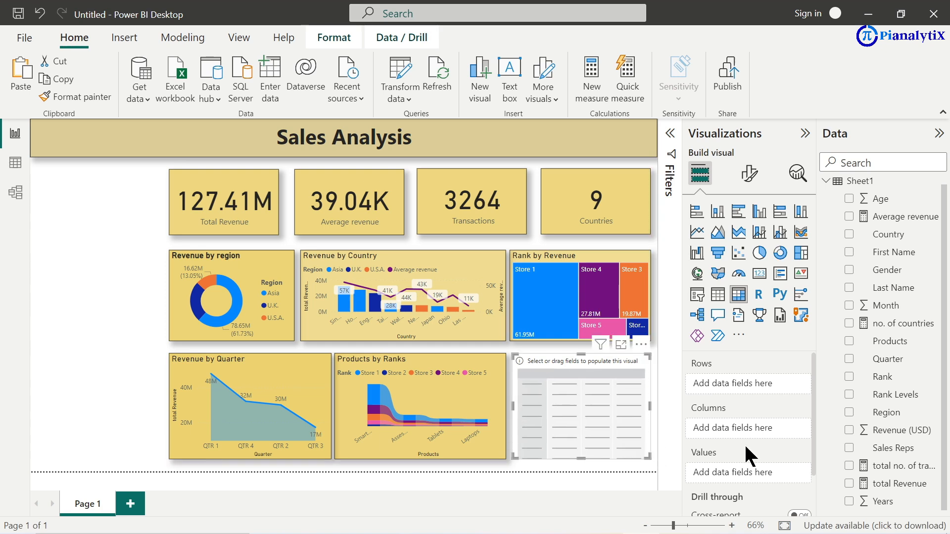
Step: Set the matrix rows to Sales Reps and its values to total Revenue, total no. of transactions and Average revenue
scroll(744, 445, down, 2)
scroll(744, 453, up, 1)
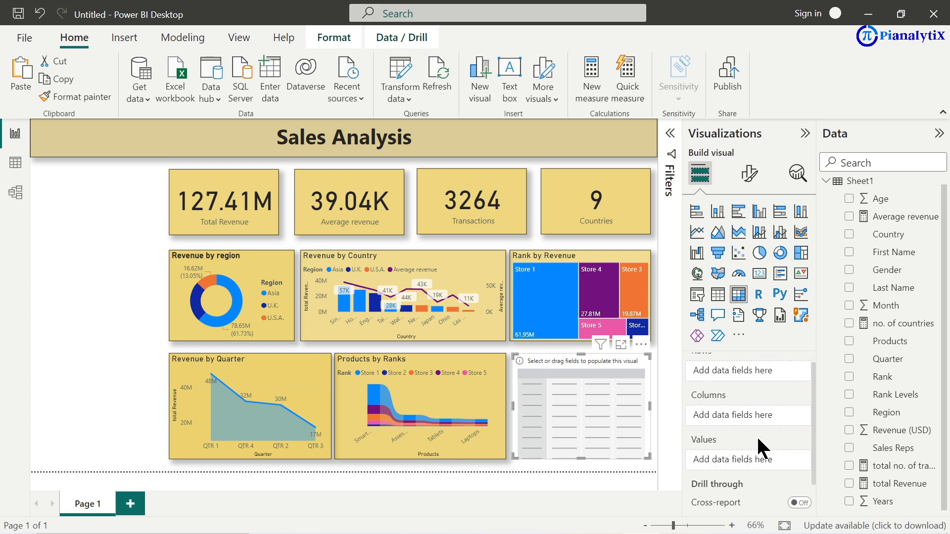
scroll(758, 416, up, 1)
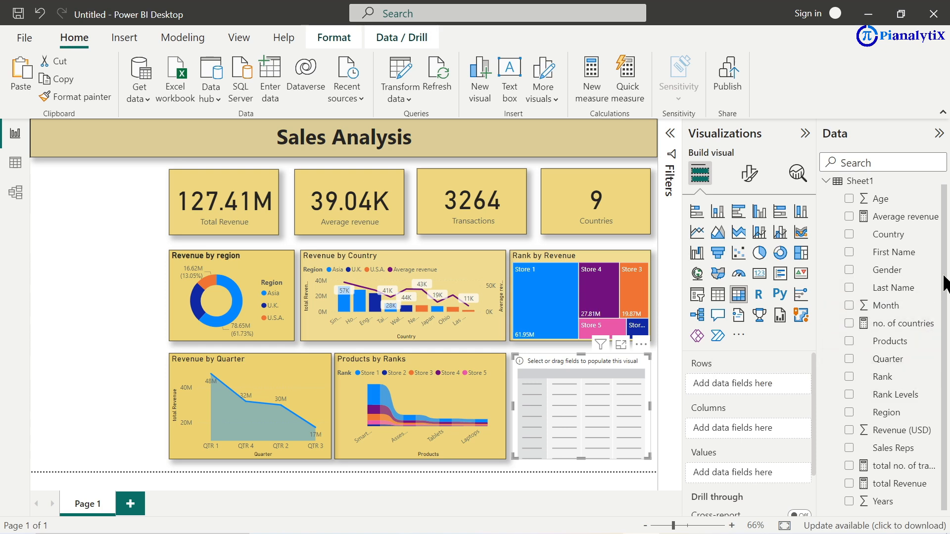
drag(902, 448, 762, 385)
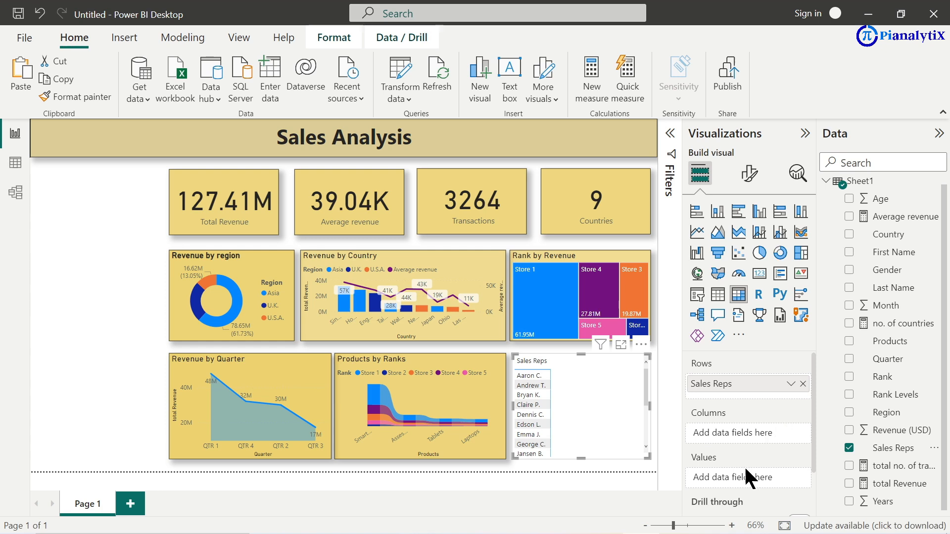
scroll(741, 471, down, 1)
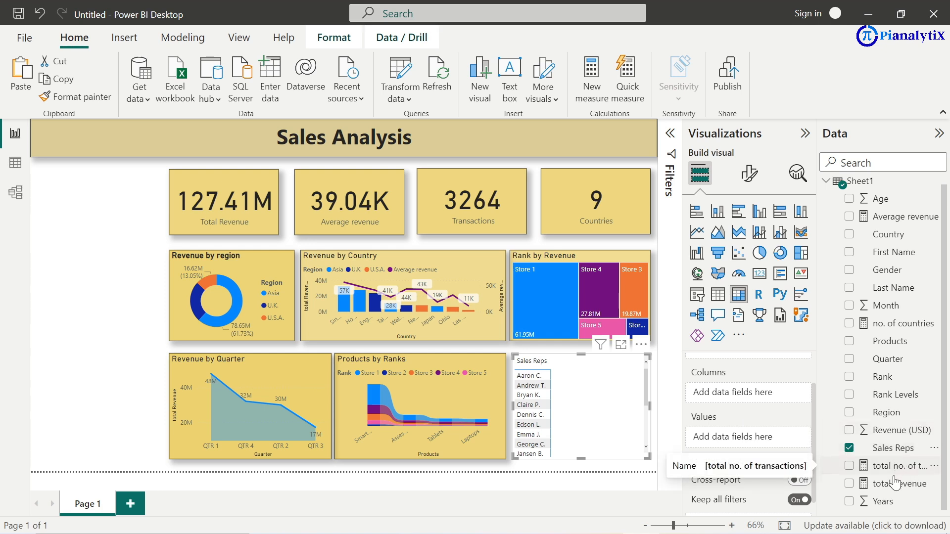
drag(901, 466, 770, 437)
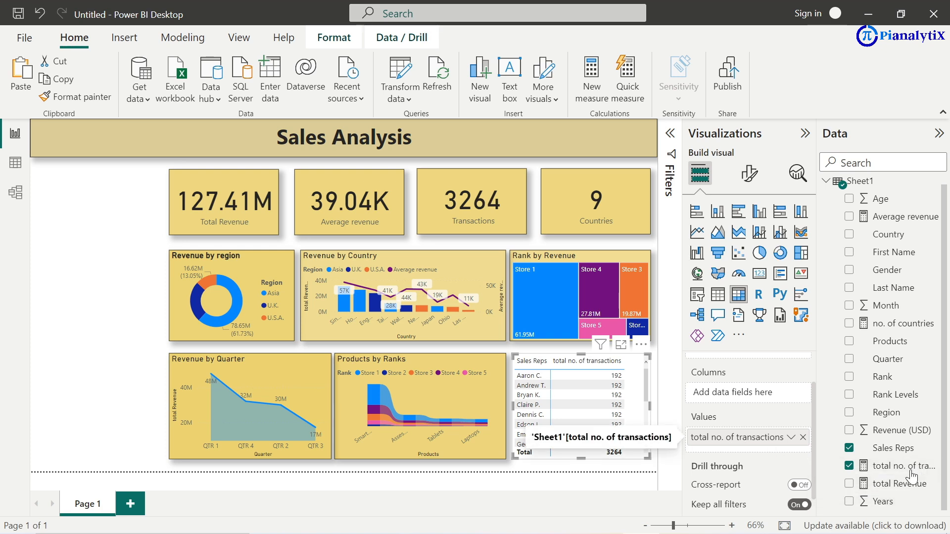
drag(907, 485, 769, 440)
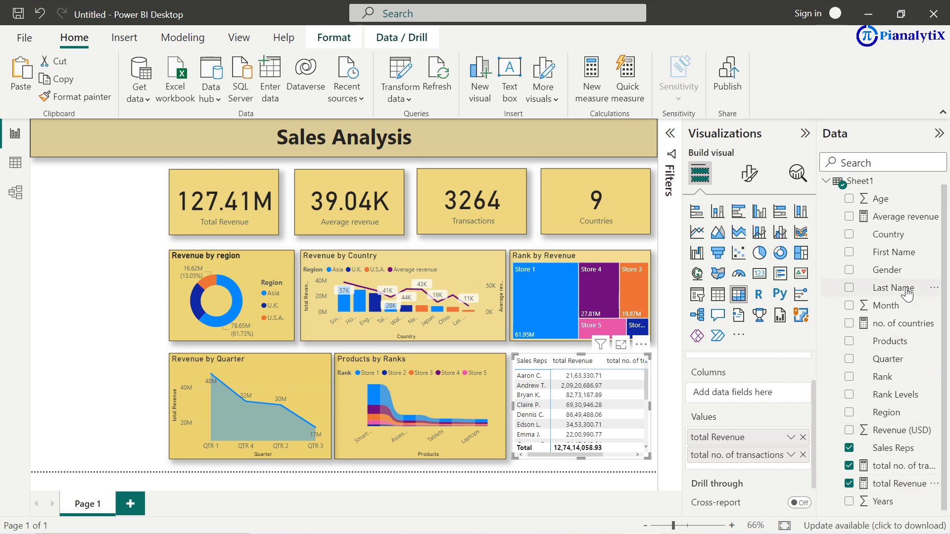
drag(905, 216, 784, 475)
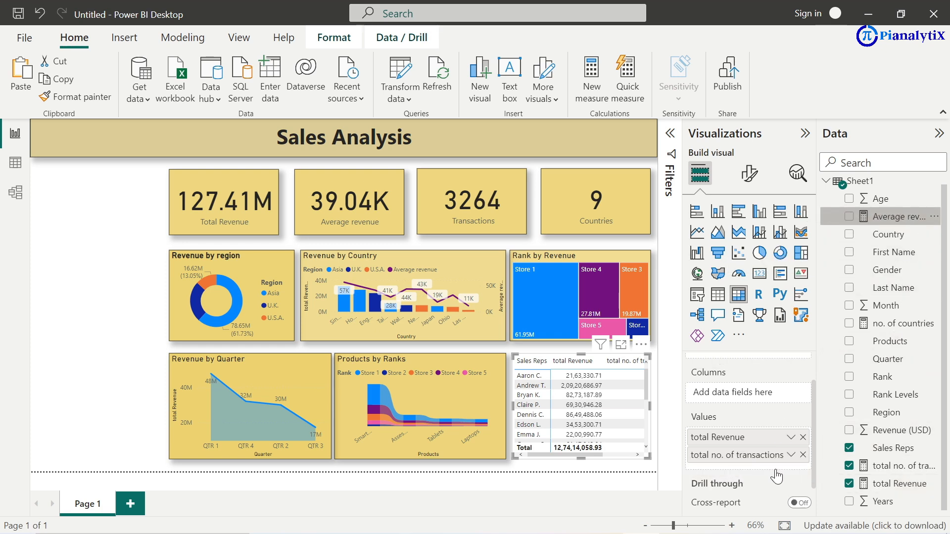
Step: Sort the matrix by total Revenue in descending order in focus mode and return to the report
click(620, 343)
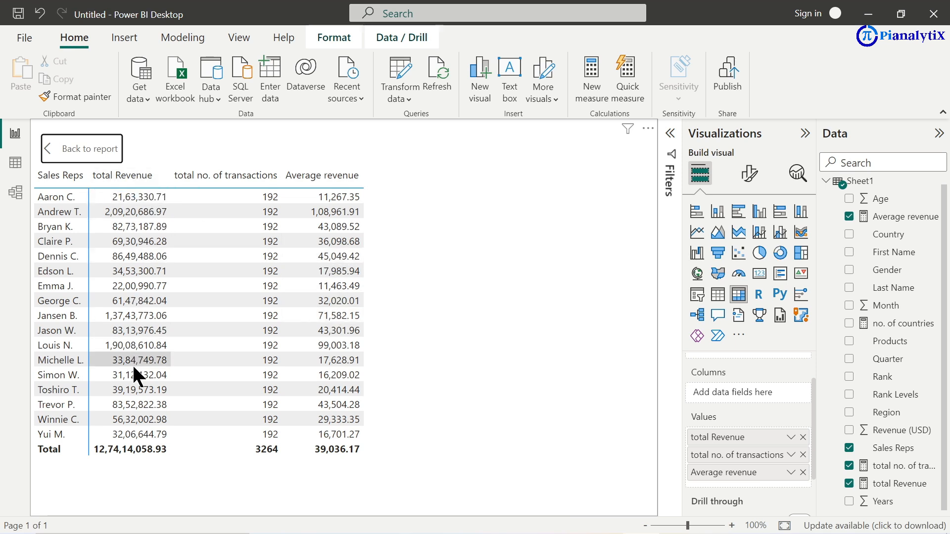
click(93, 178)
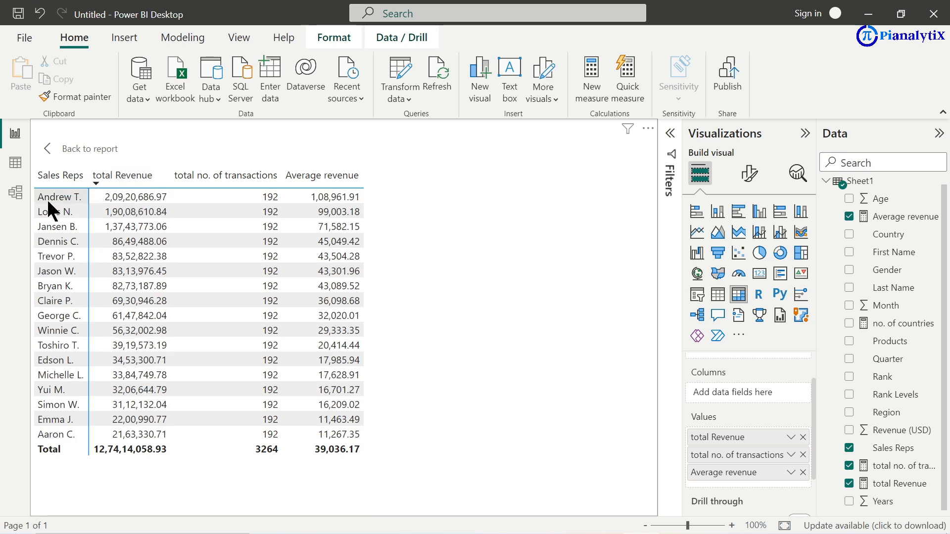
click(50, 146)
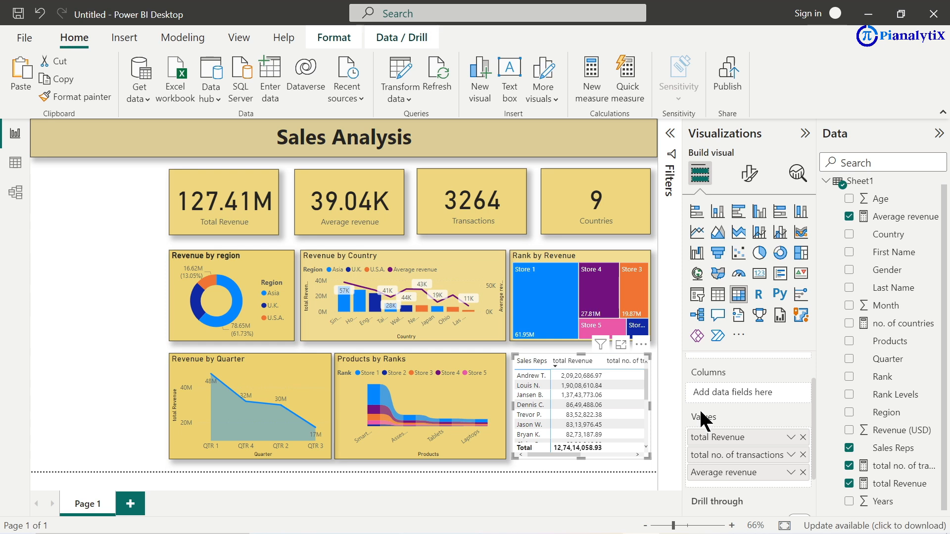
Step: Turn off the row subtotals and column subtotals of the matrix
scroll(731, 438, down, 2)
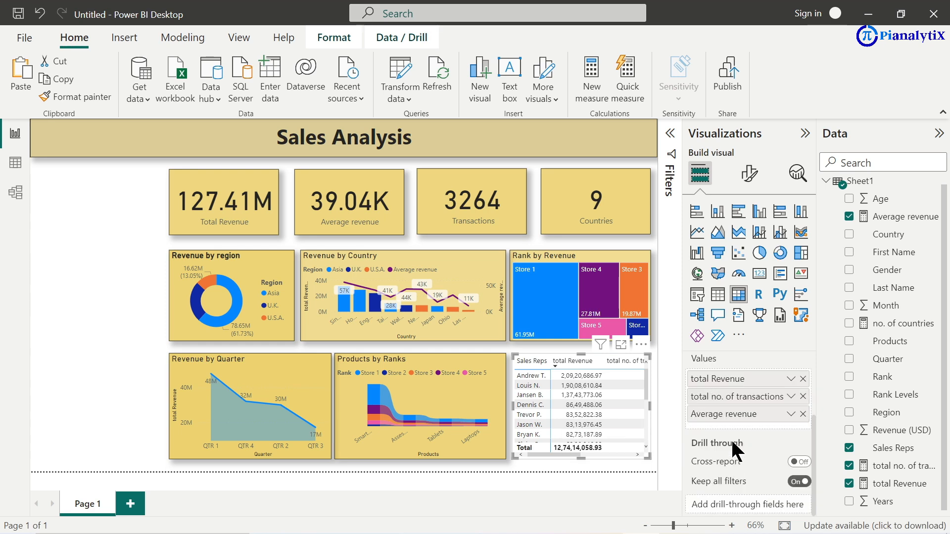
click(749, 174)
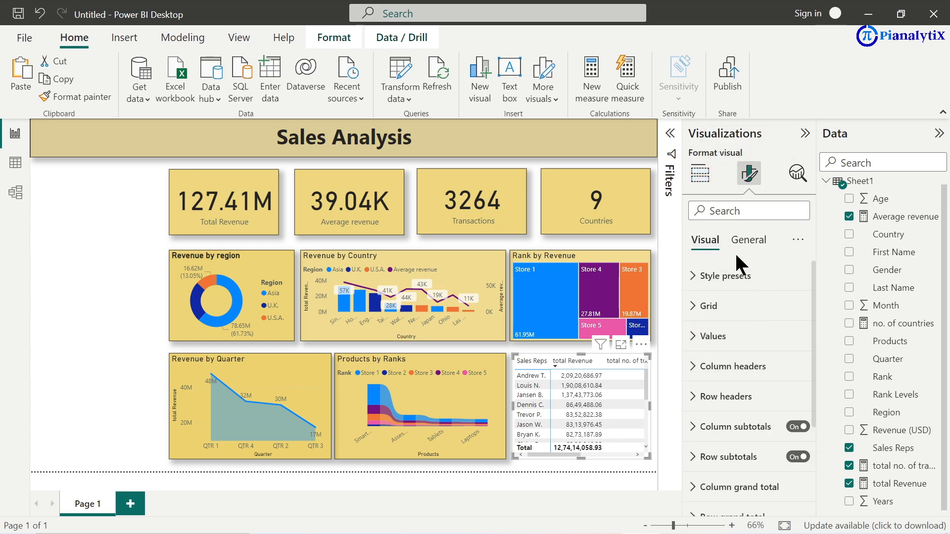
scroll(724, 344, down, 3)
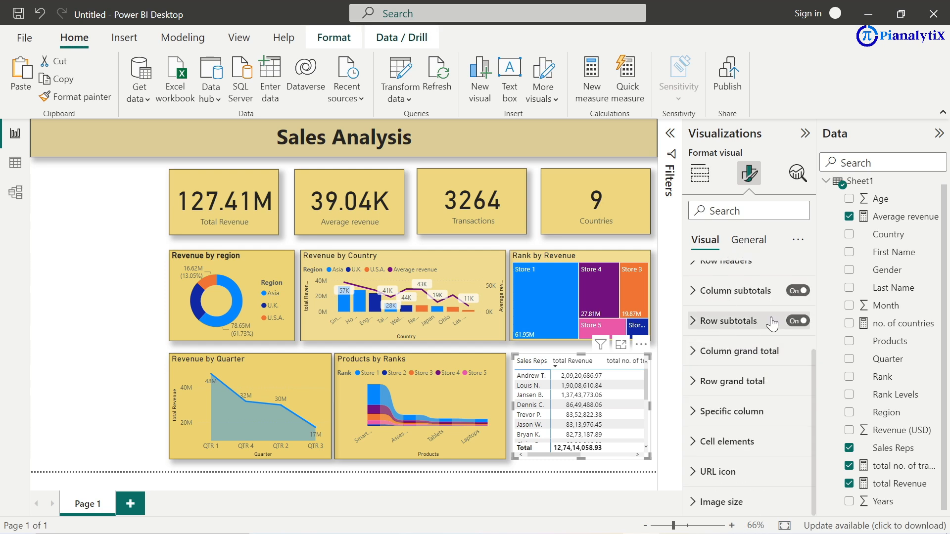
click(802, 321)
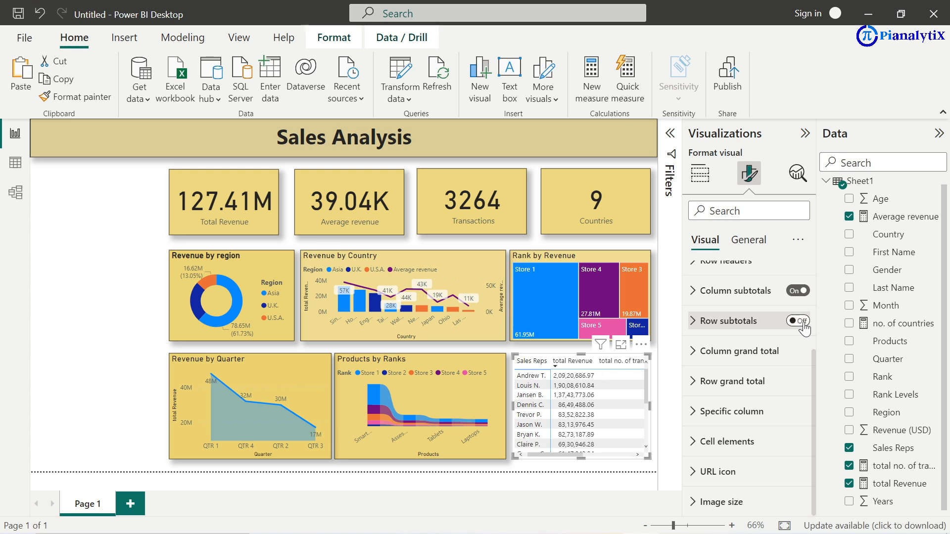
click(802, 295)
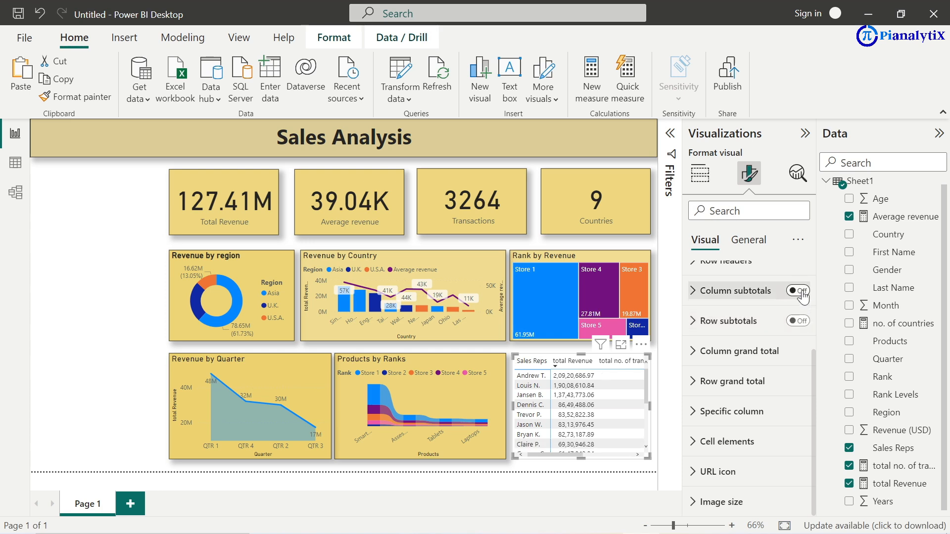
Step: Fill the matrix background with the recent gold colour at 43% transparency
click(762, 242)
click(712, 336)
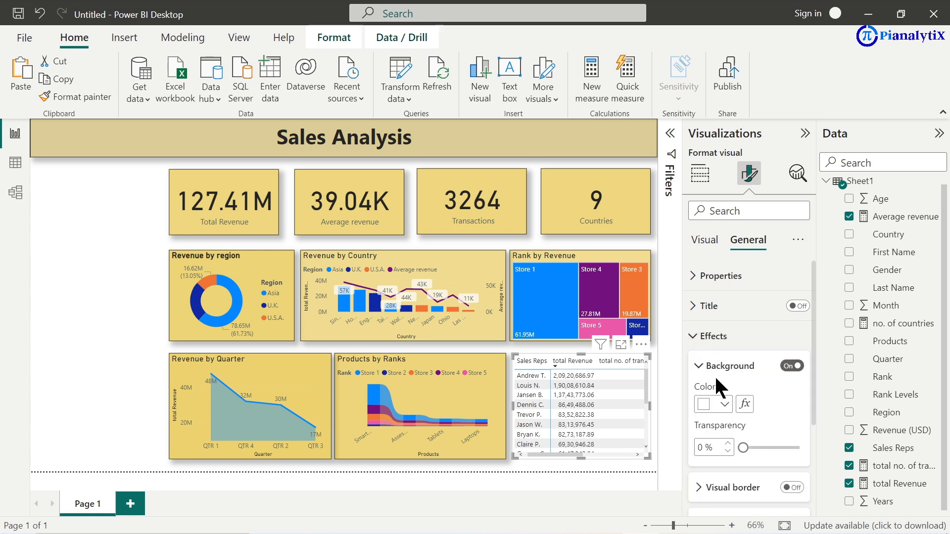
click(723, 404)
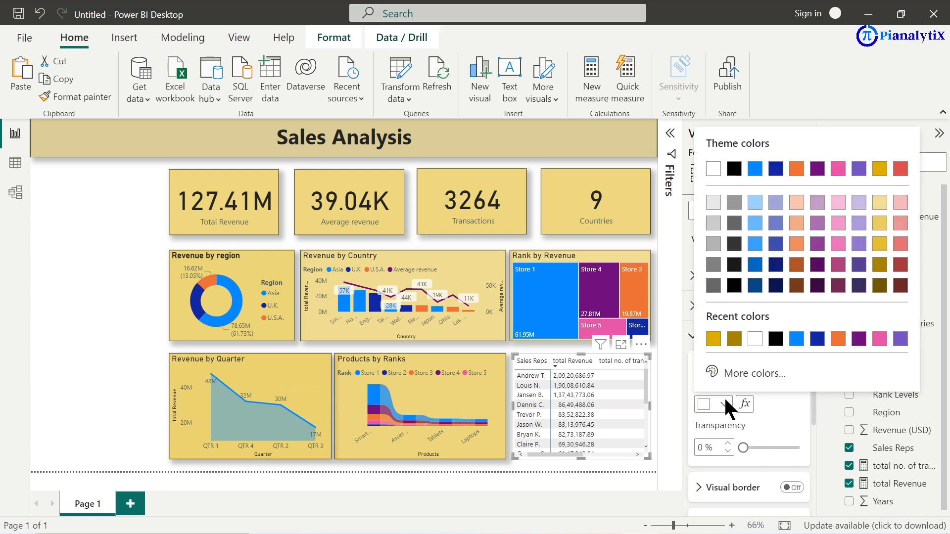
click(712, 340)
drag(744, 447, 767, 447)
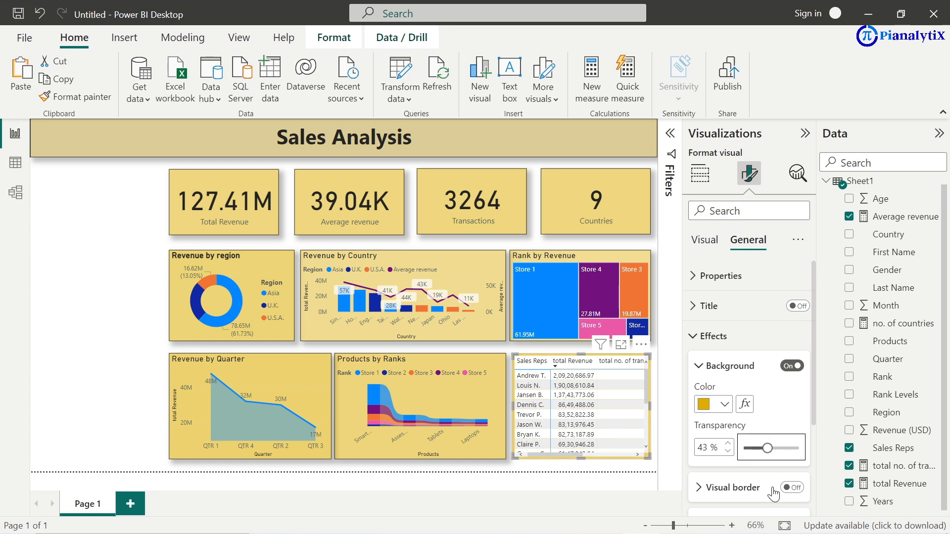
Step: Turn on the visual border and shadow for the matrix
click(788, 488)
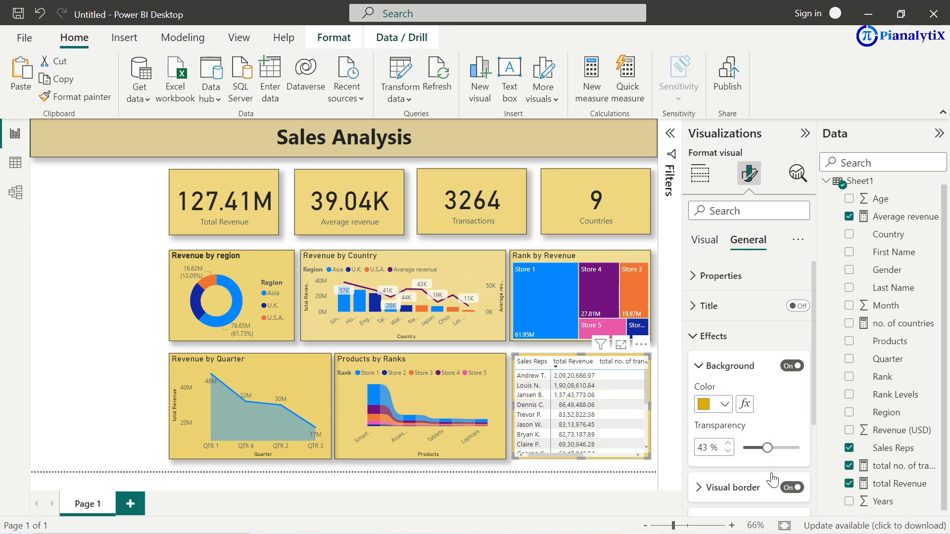
scroll(788, 487, down, 3)
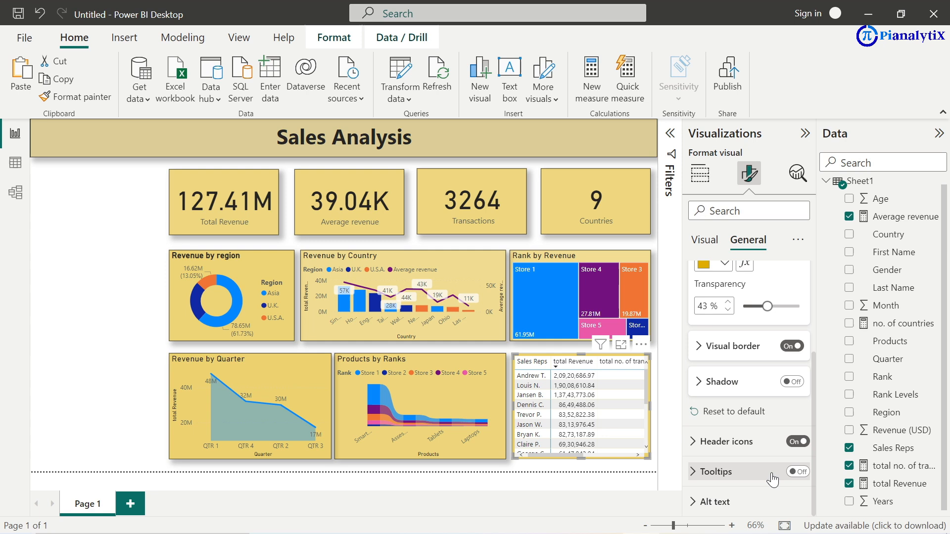
click(791, 382)
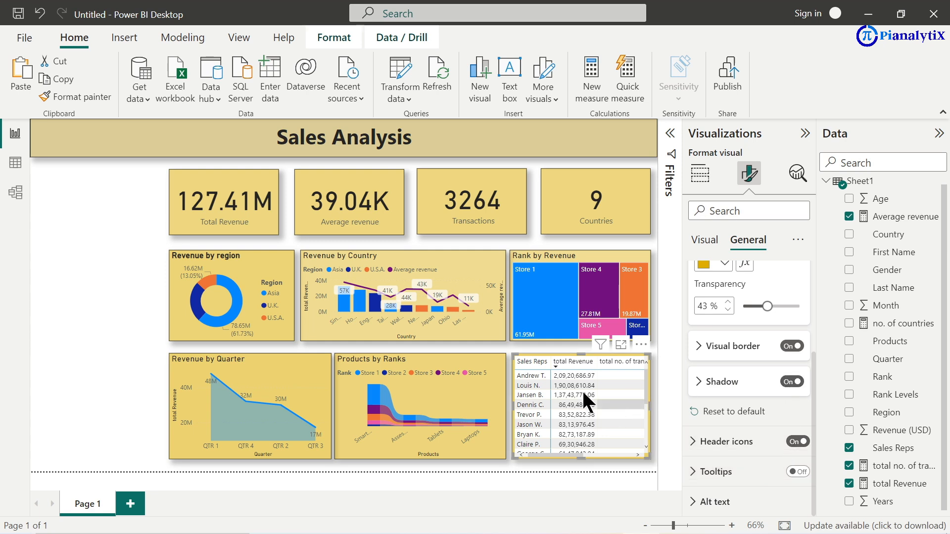
Step: Add a slicer for the Years field in the empty space beside the Total Revenue card and reduce its height
click(127, 357)
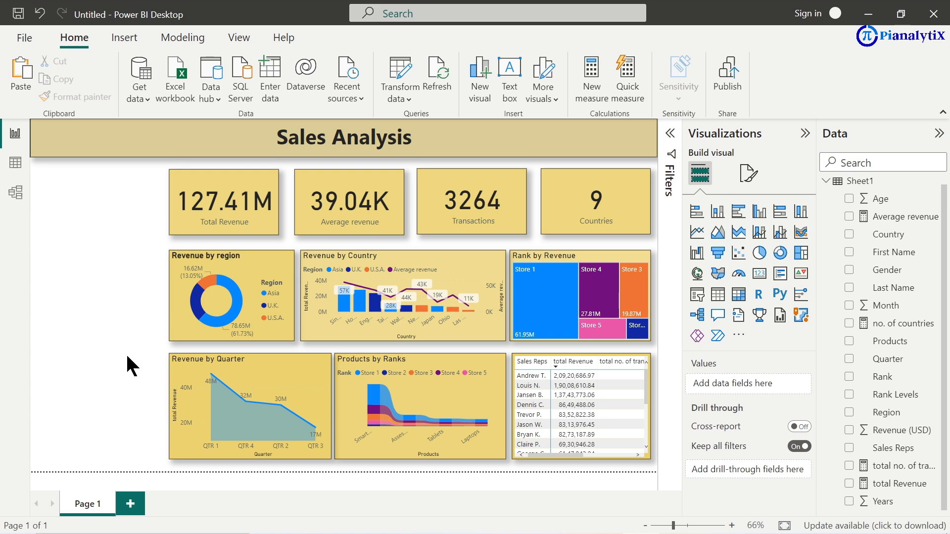
click(697, 296)
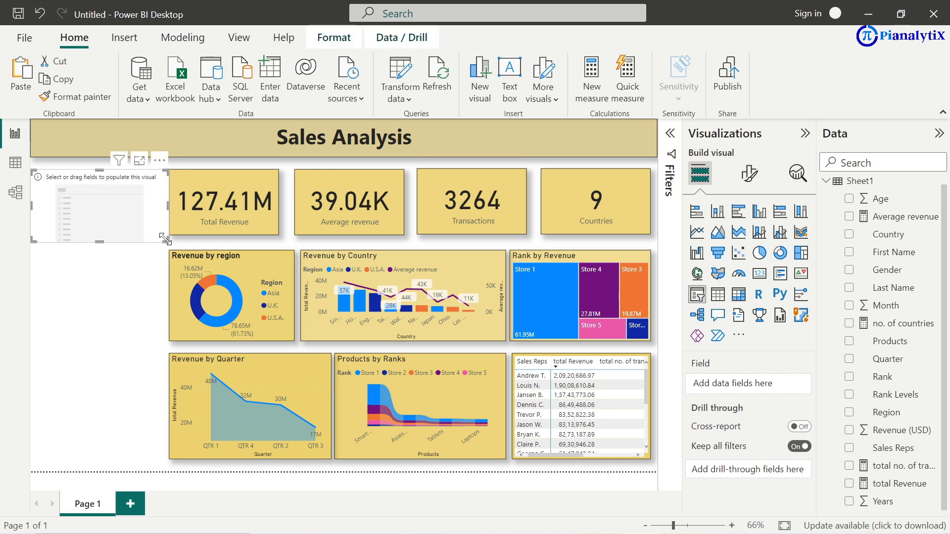
drag(163, 239, 161, 209)
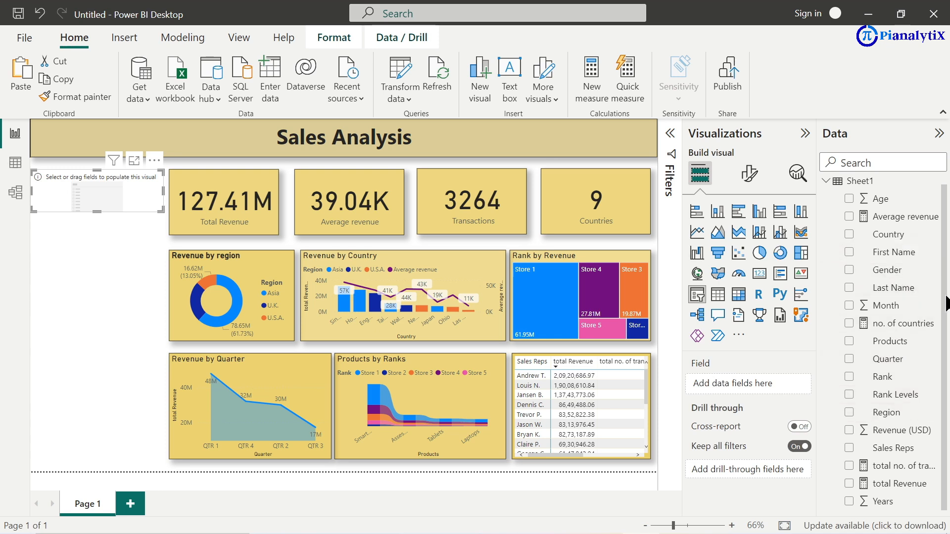
click(849, 502)
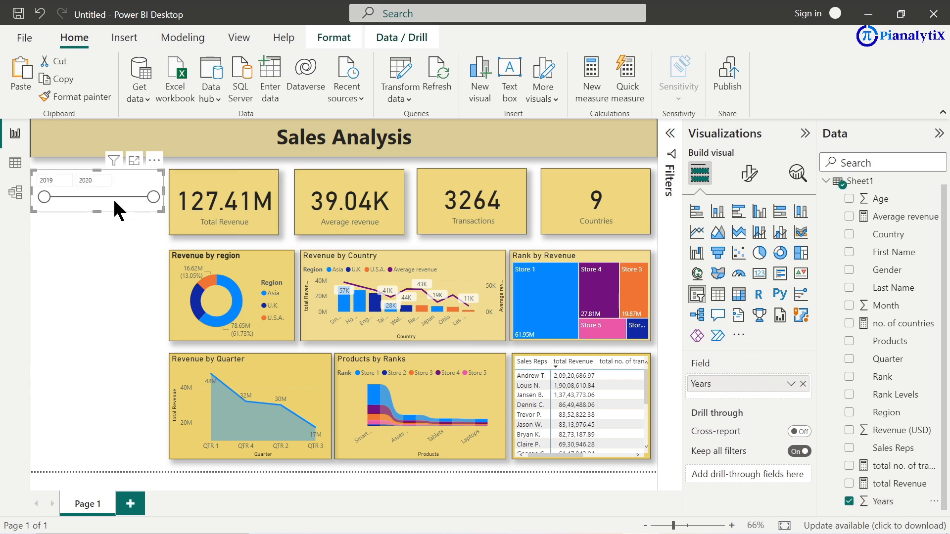
Step: Set the style of the Years slicer to Tile
click(749, 173)
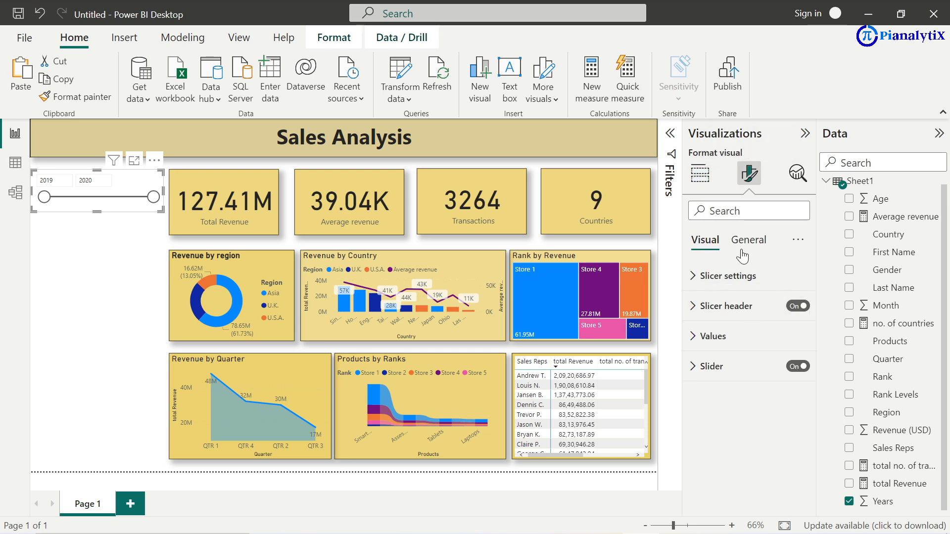
click(702, 281)
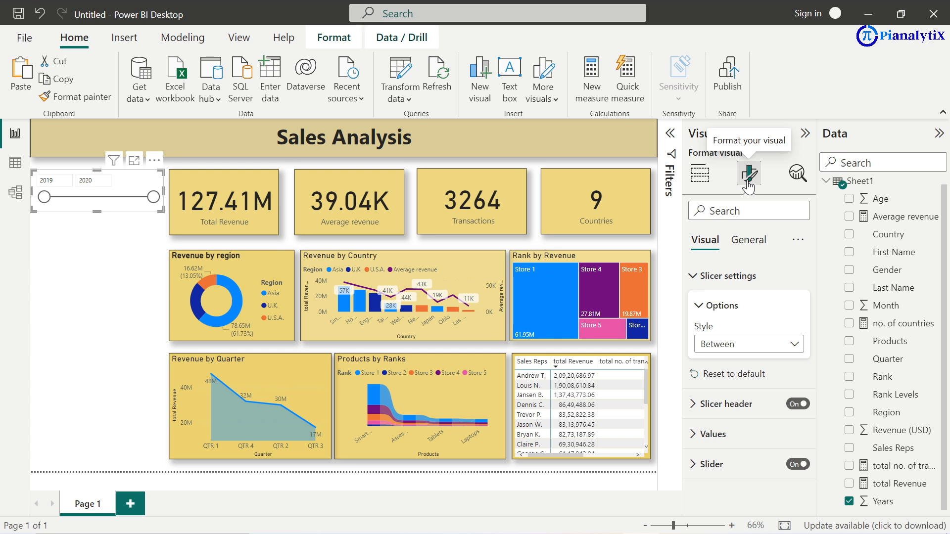
click(778, 343)
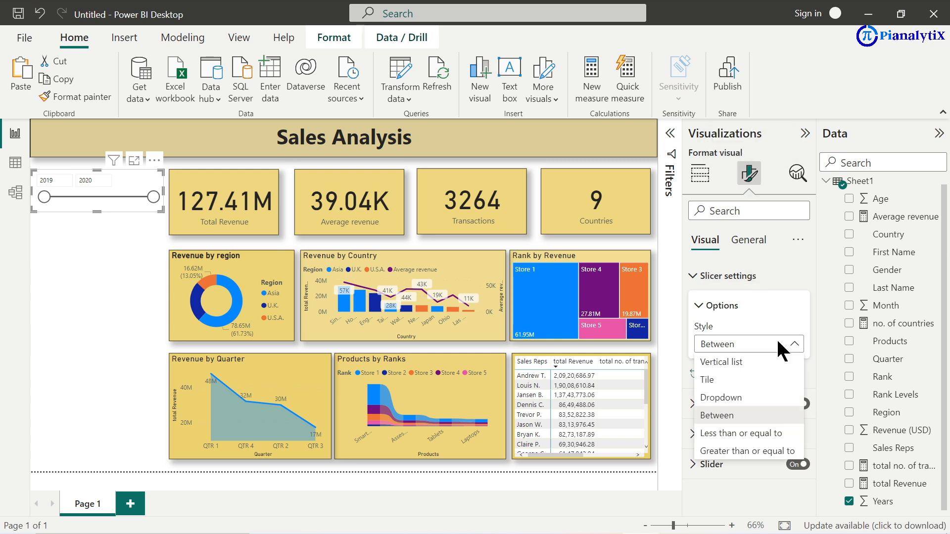
click(736, 382)
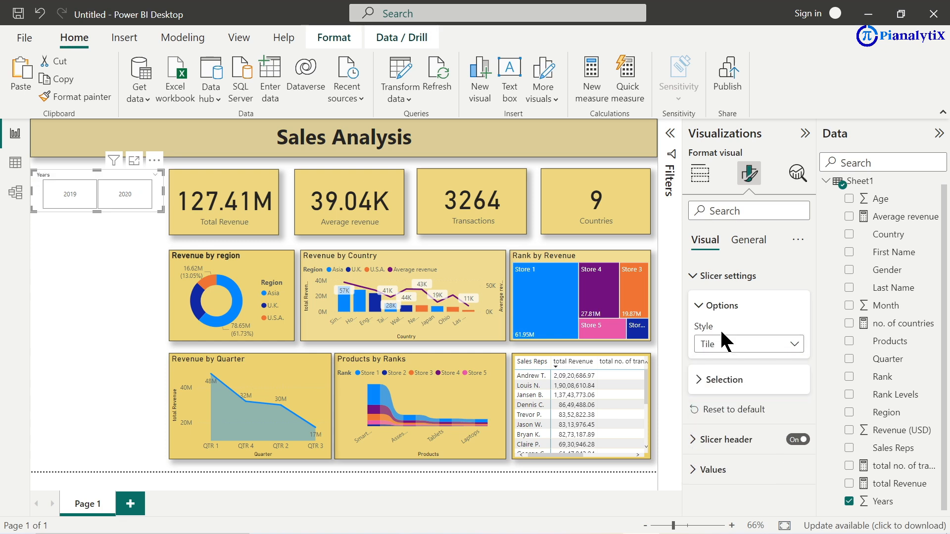
Step: Fill the Years slicer background with the recent dark gold colour at 15% transparency
click(741, 241)
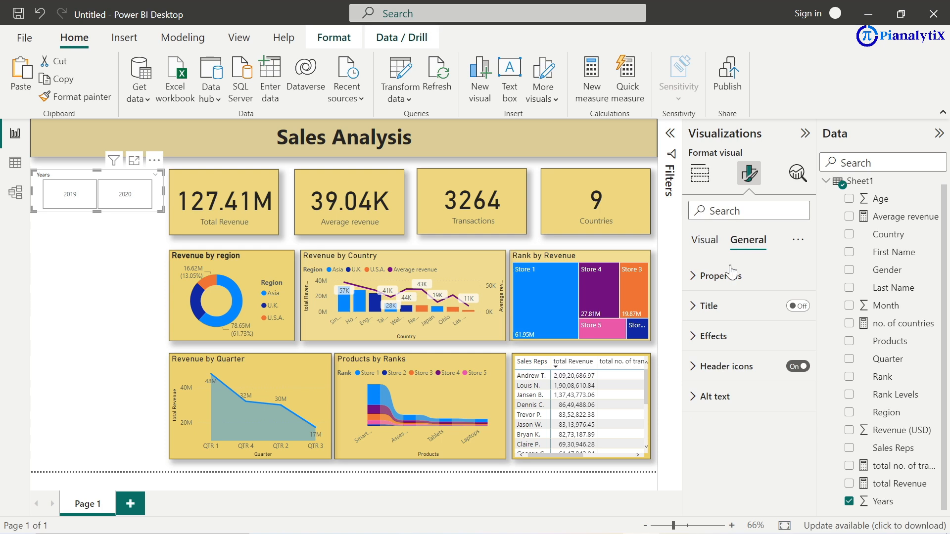
click(699, 336)
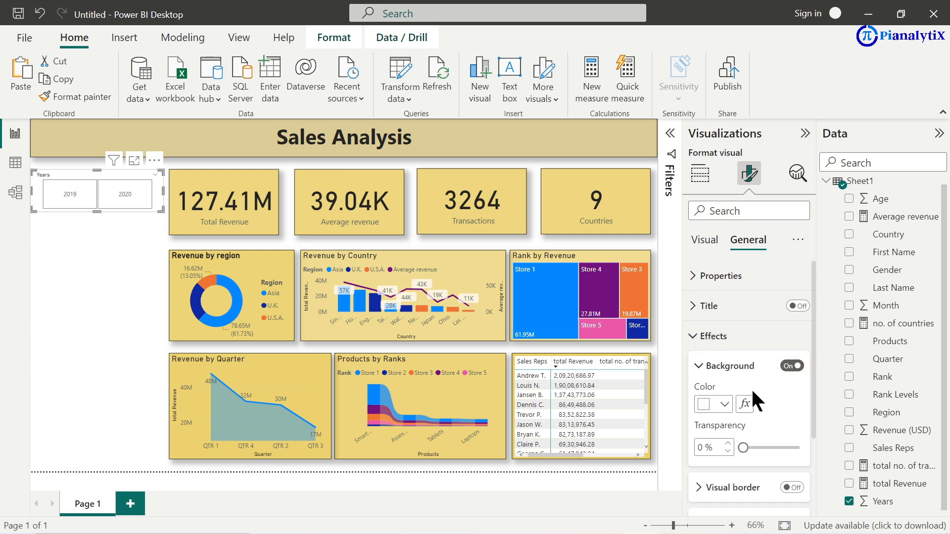
click(723, 402)
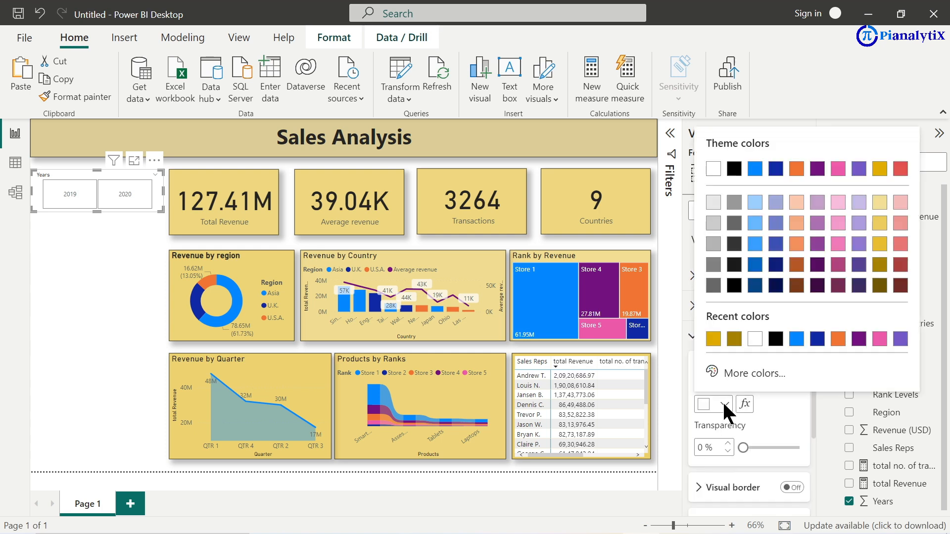
click(734, 340)
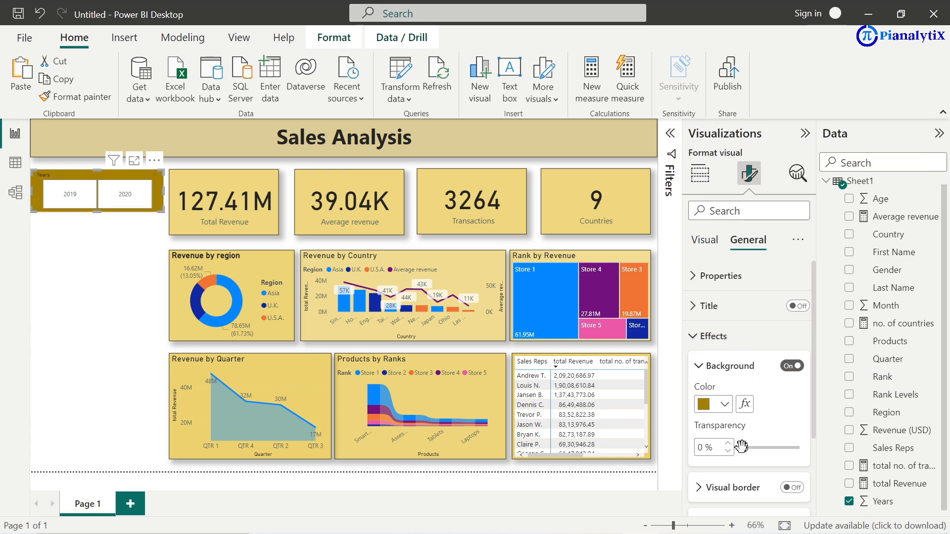
drag(742, 448, 754, 446)
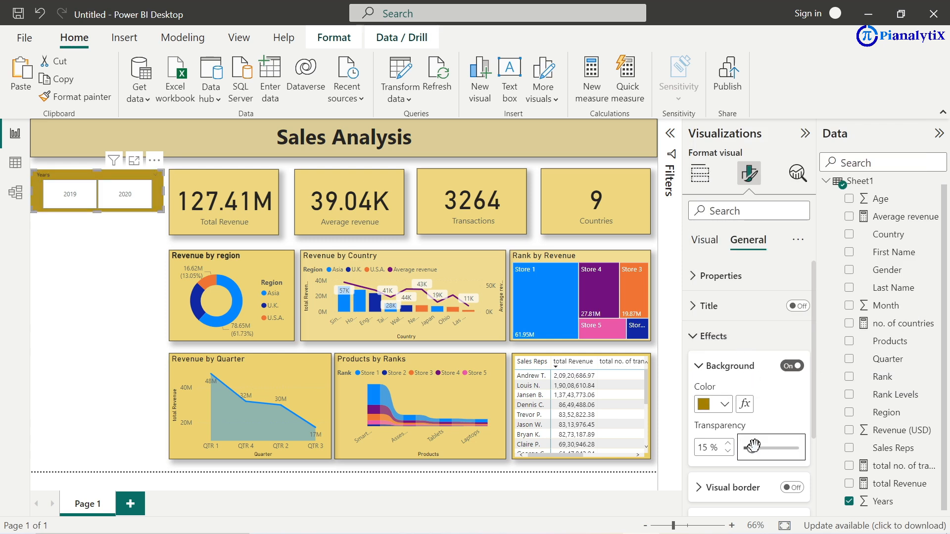
Step: Turn on the visual border and shadow for the Years slicer
scroll(740, 468, down, 3)
click(792, 382)
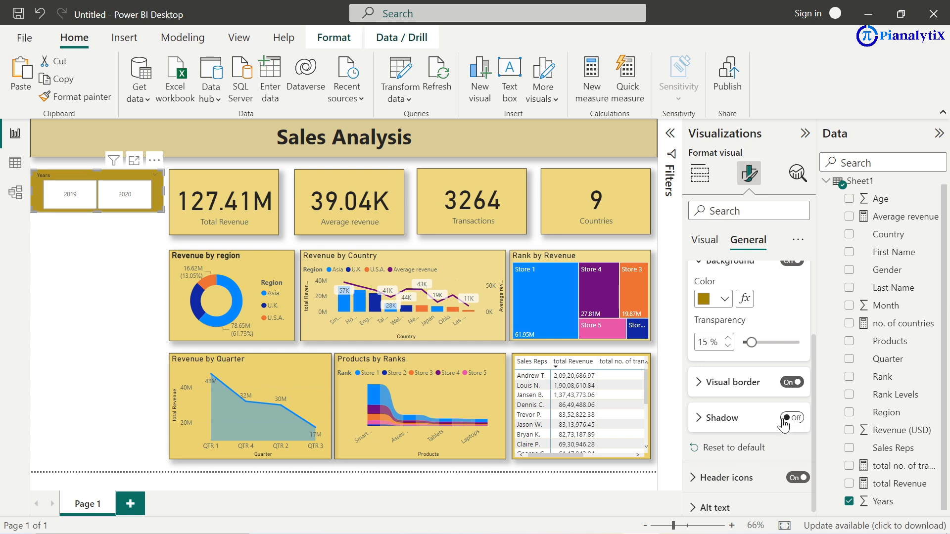
click(786, 418)
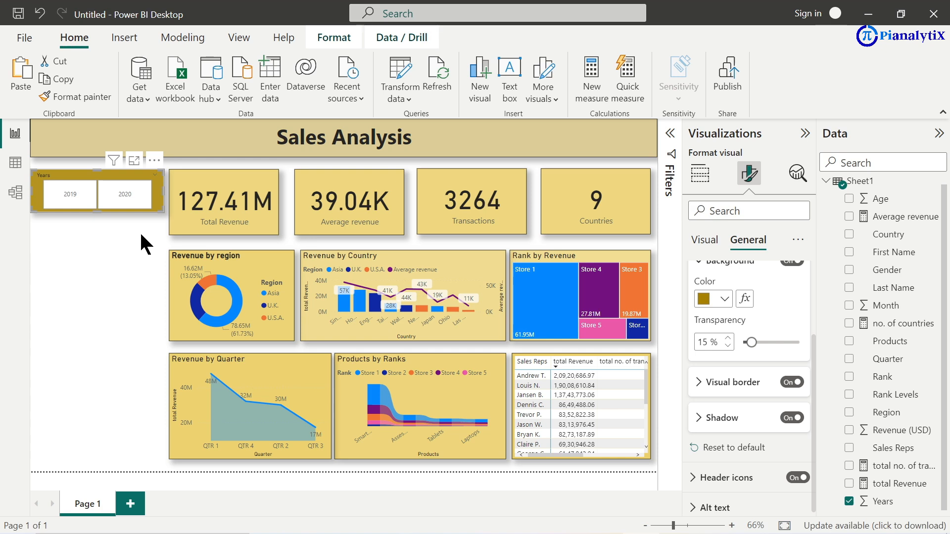
Step: Duplicate the Years slicer twice and stack the copies evenly spaced beneath the original
click(105, 204)
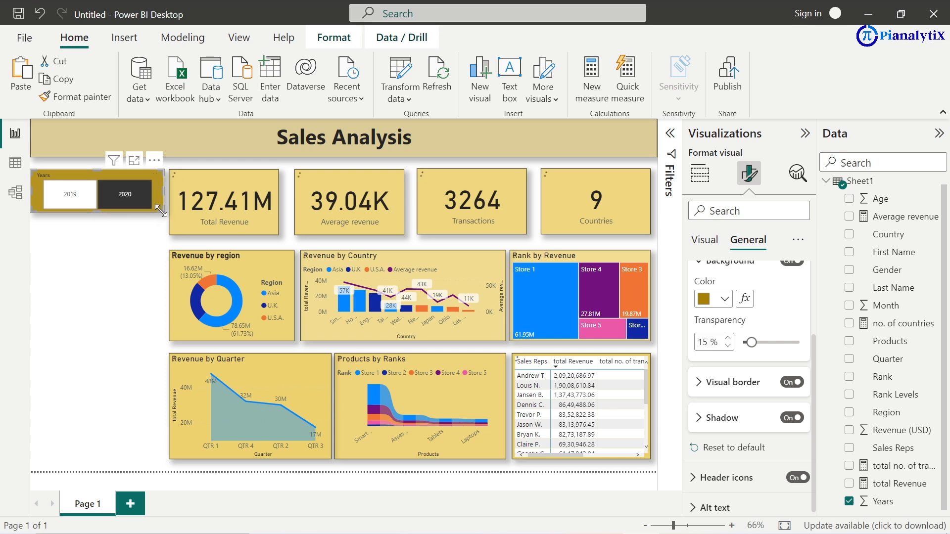
click(150, 203)
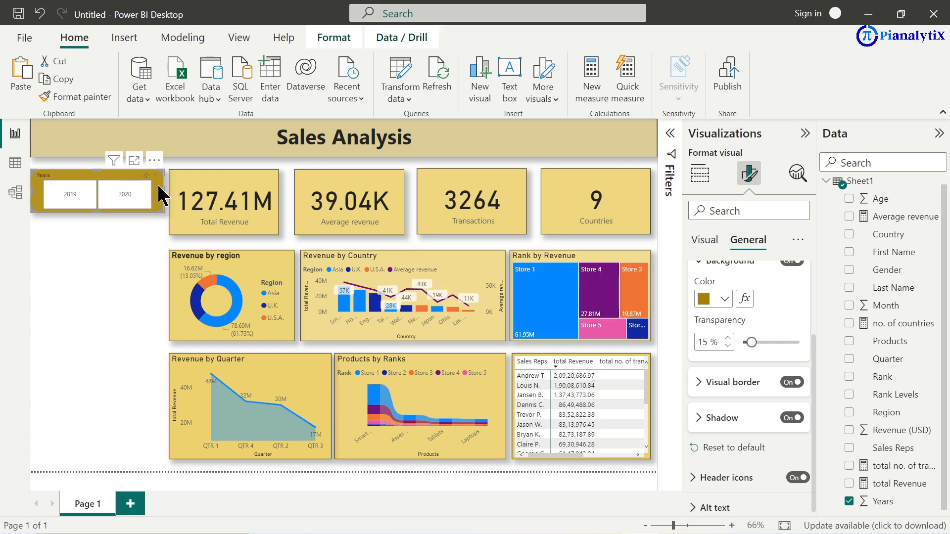
key(ctrl+v)
key(ctrl+v)
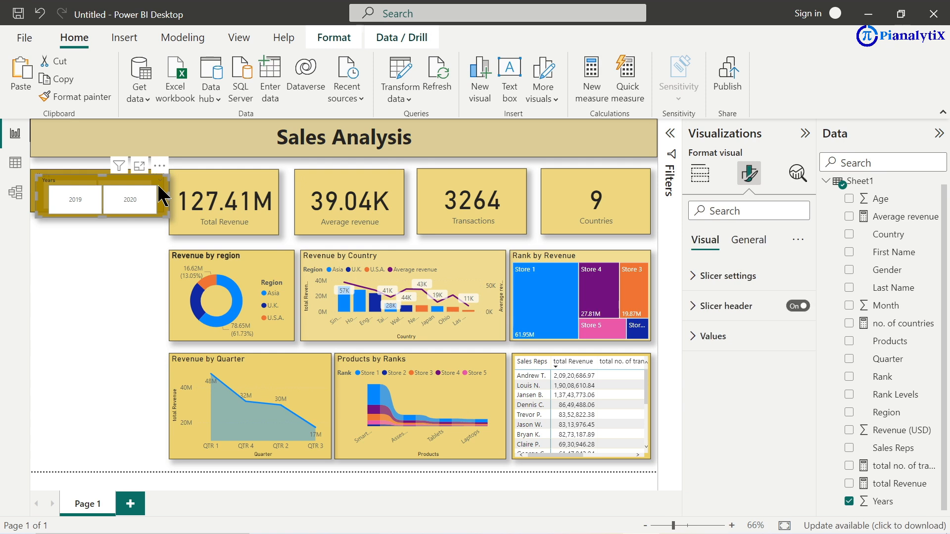
drag(91, 180, 85, 268)
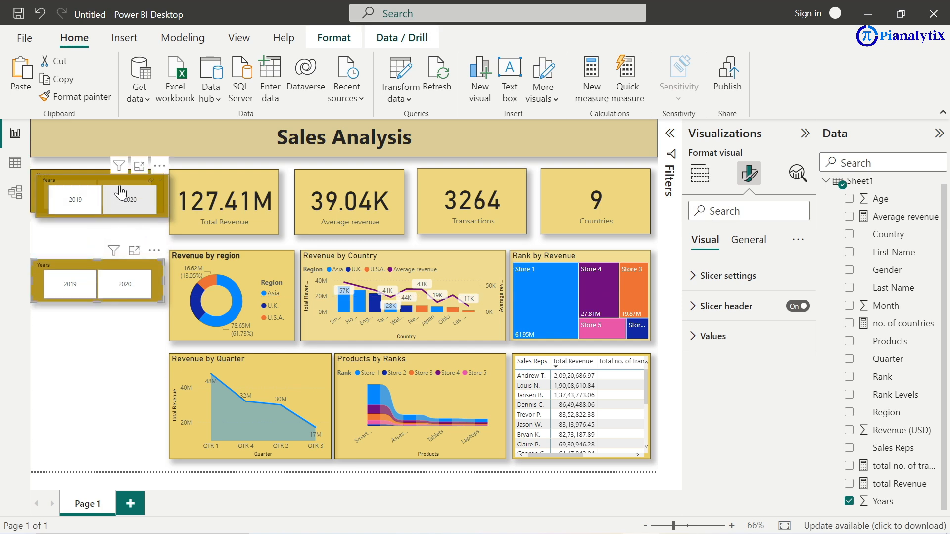
key(ctrl+v)
drag(109, 180, 104, 226)
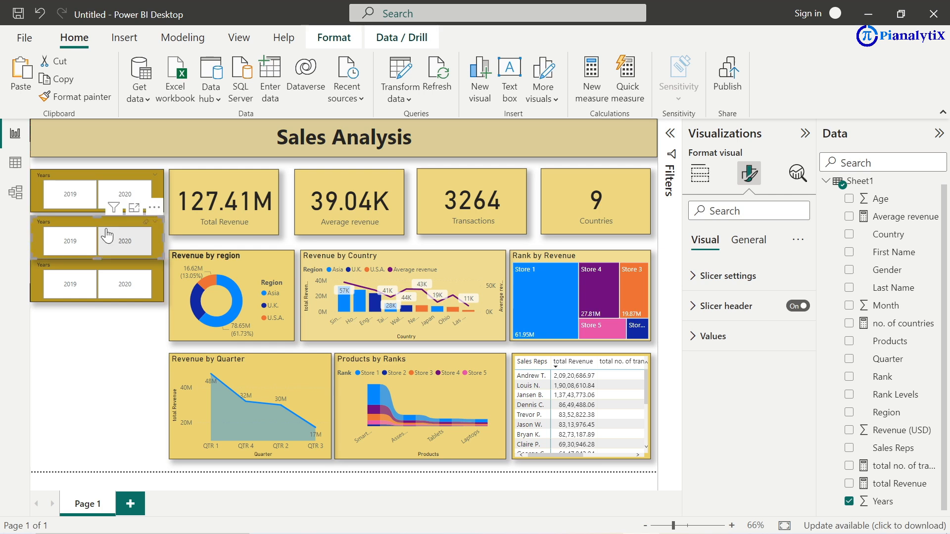
drag(116, 262, 114, 280)
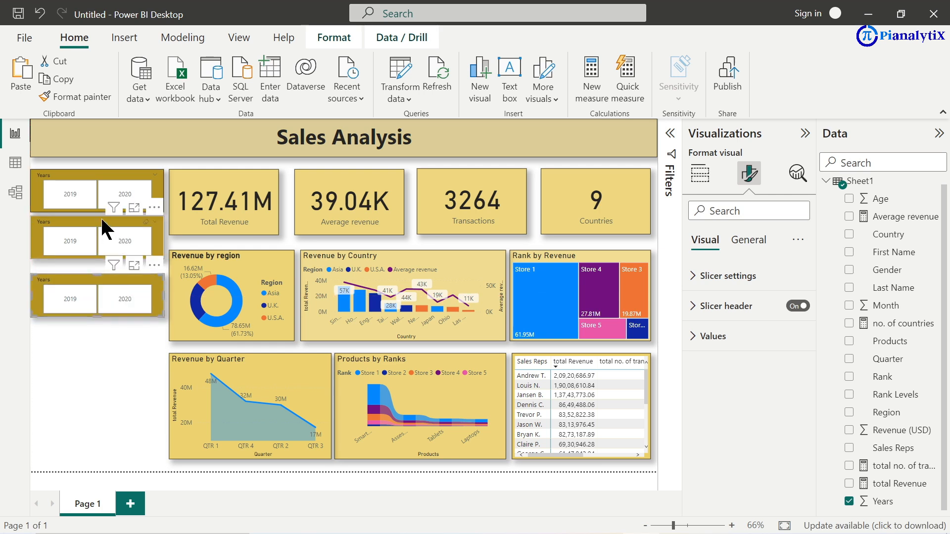
drag(100, 216, 100, 221)
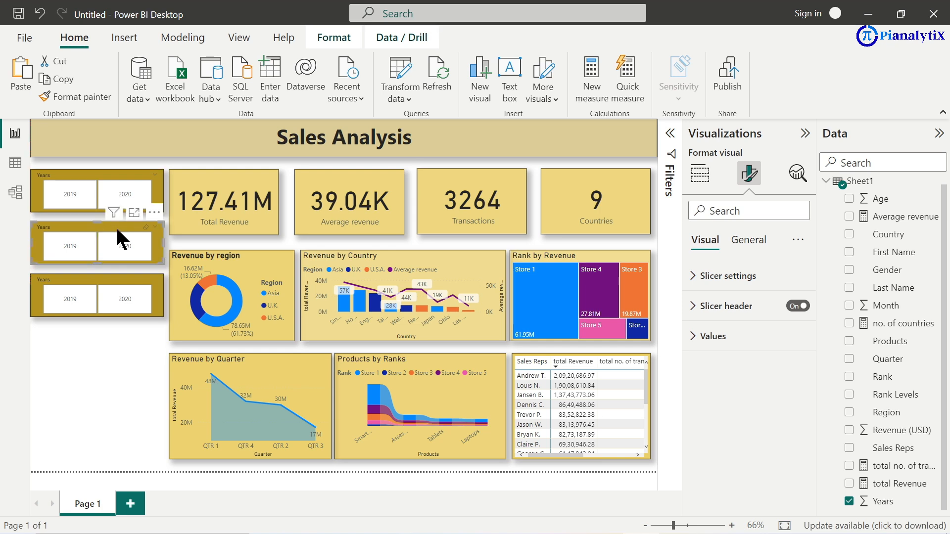
Step: Replace the Years field with Quarter in the middle slicer and with Rank in the lowest slicer
click(848, 502)
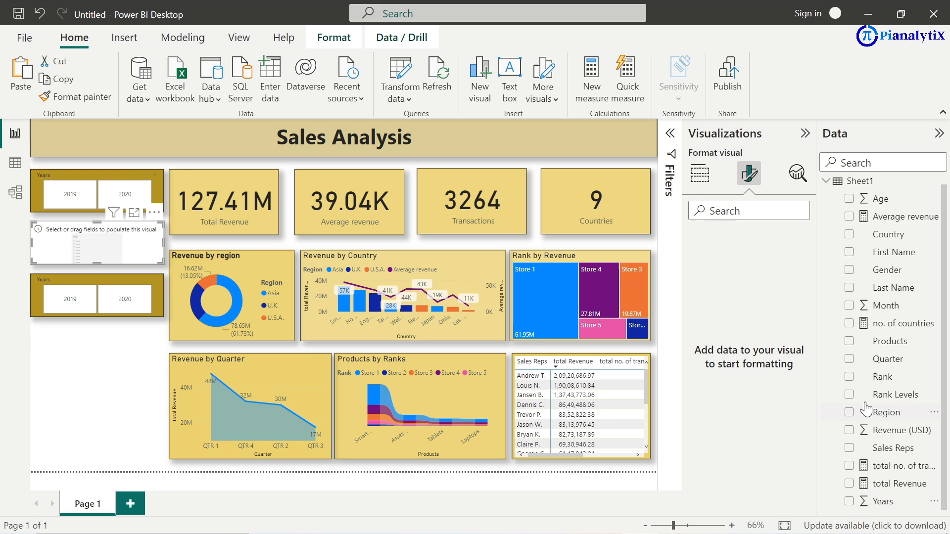
click(849, 360)
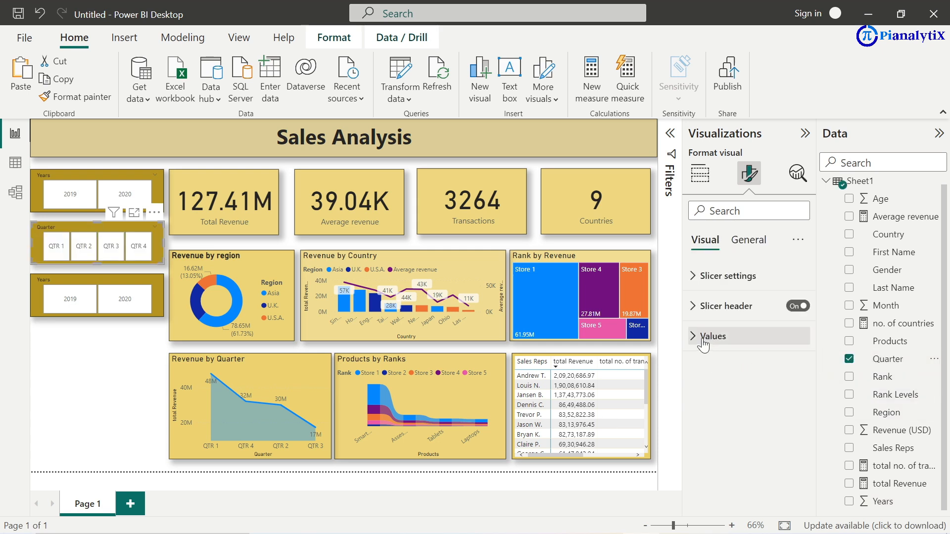
click(156, 296)
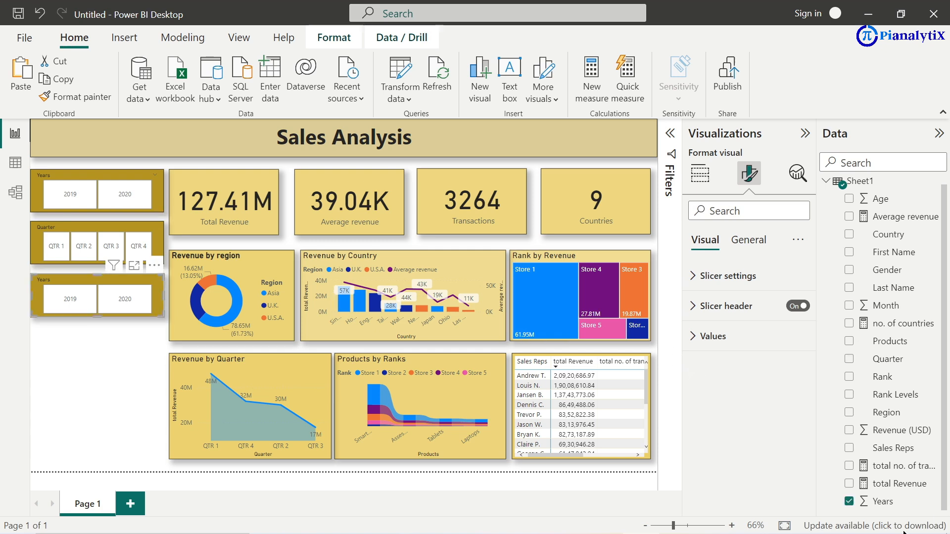
click(848, 501)
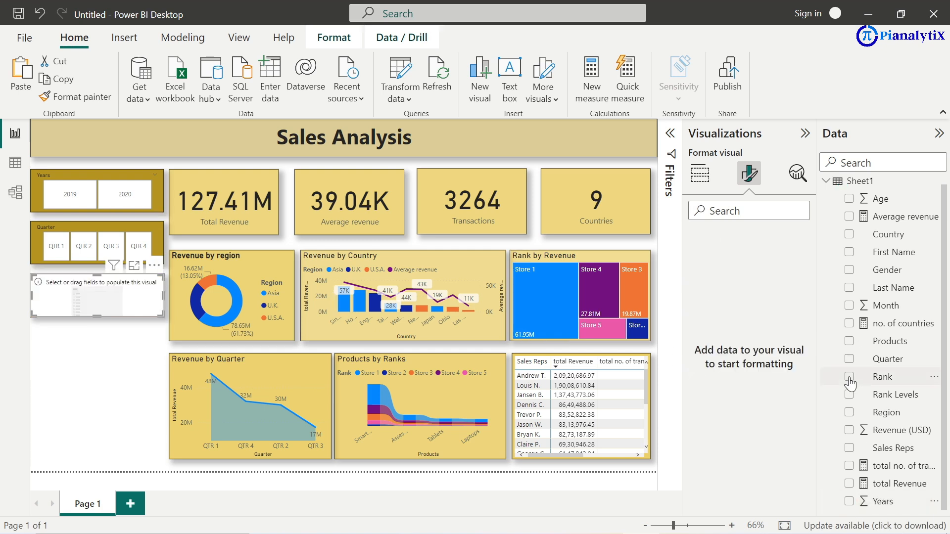
click(849, 378)
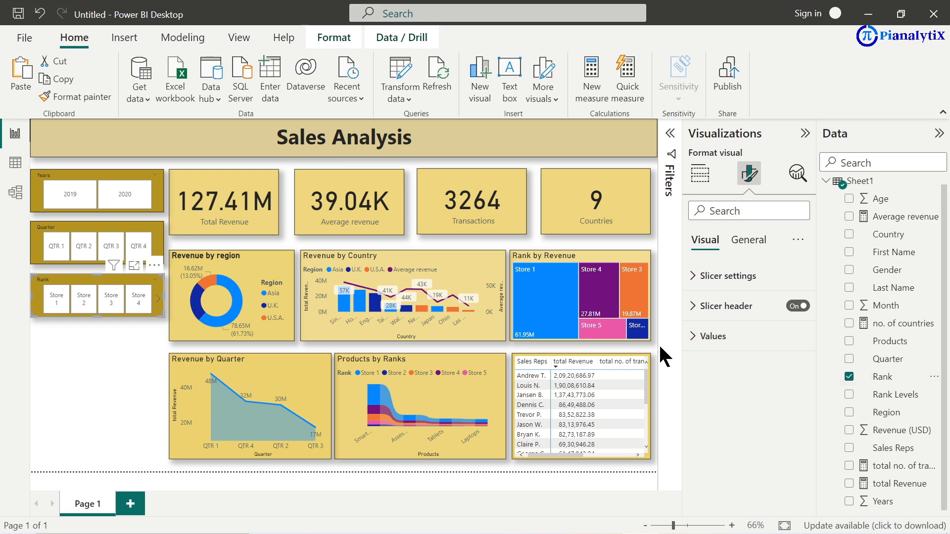
Step: Try Rank Levels as the field of the lowest slicer and restore Rank
click(849, 395)
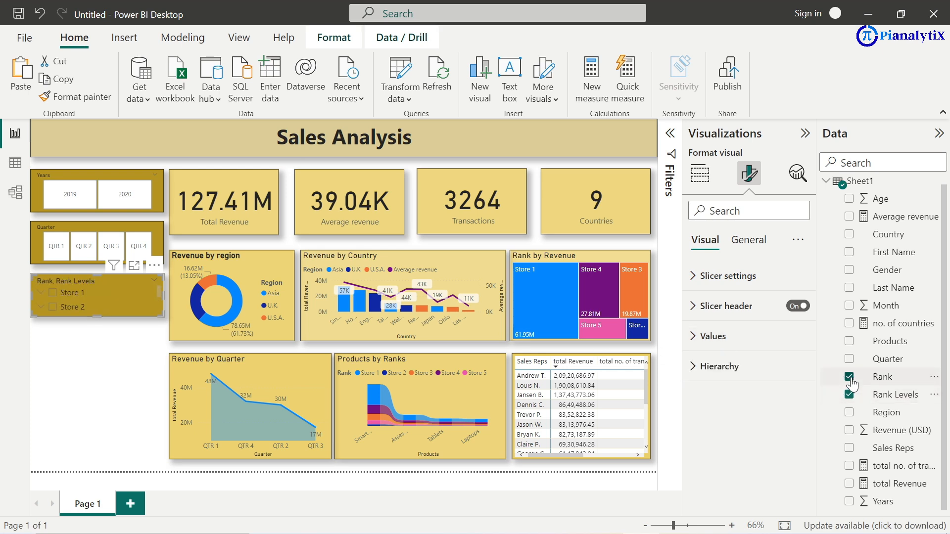
click(849, 379)
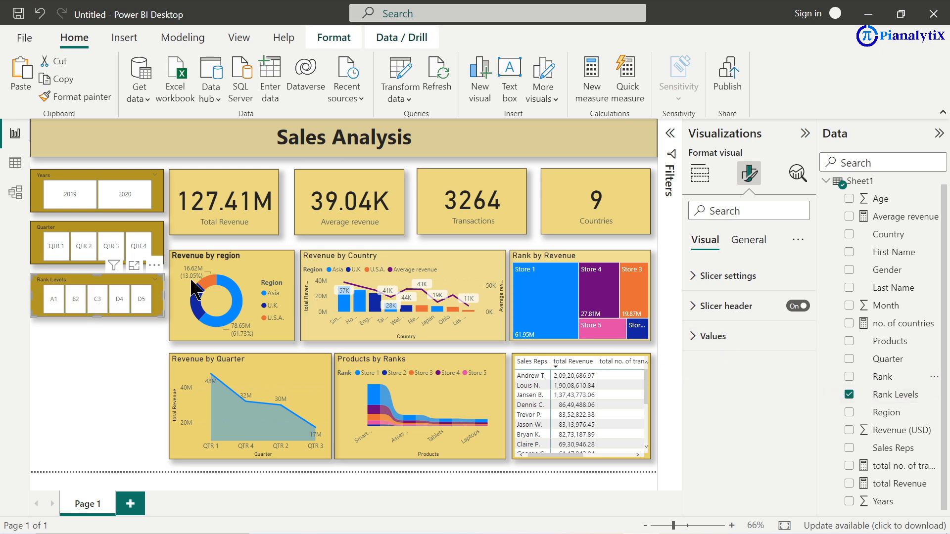
click(849, 377)
click(849, 394)
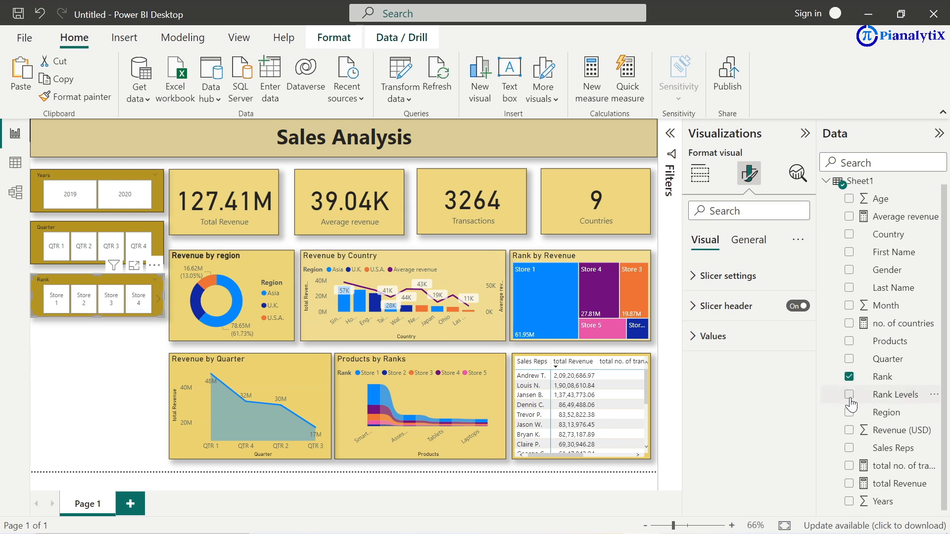
Step: Add a line and stacked column chart in the space below the slicers, with Month on the X-axis
click(108, 346)
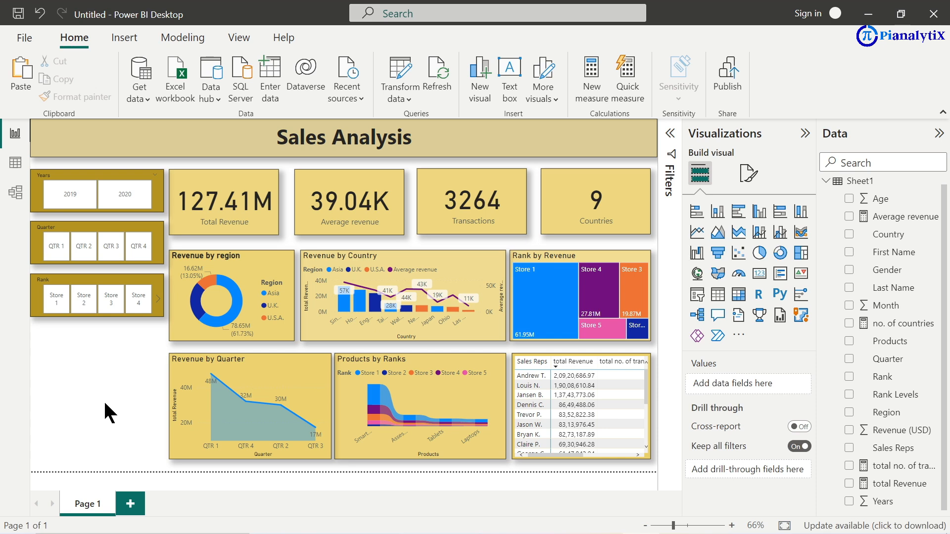
click(758, 232)
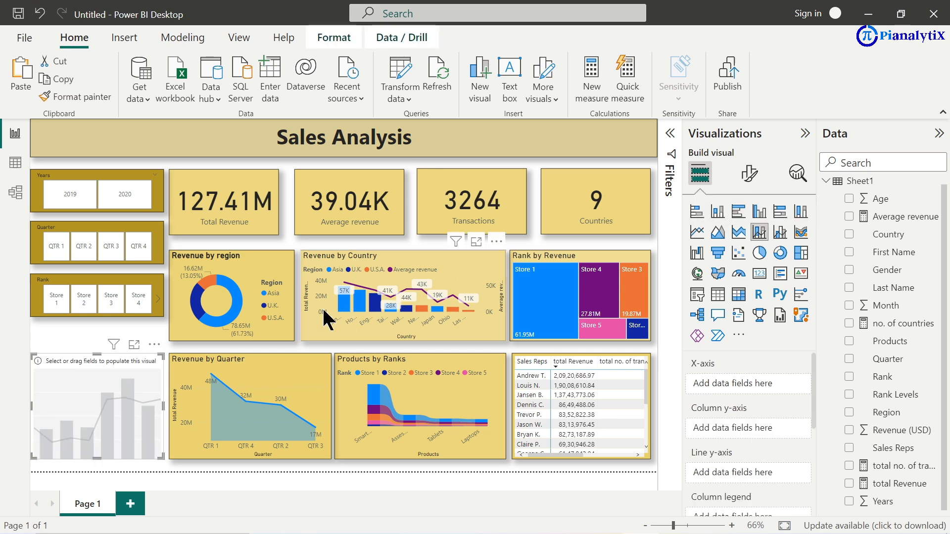
drag(91, 364, 91, 338)
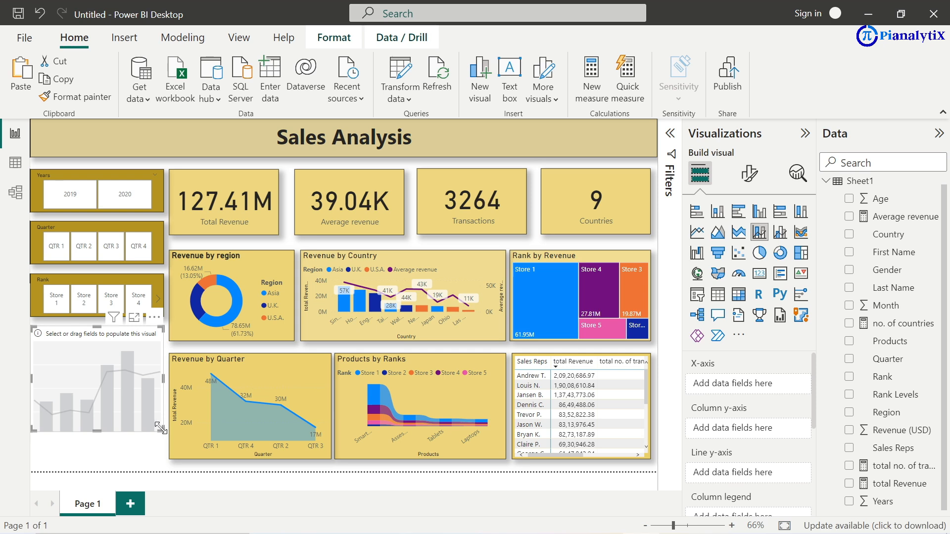
drag(158, 431, 161, 458)
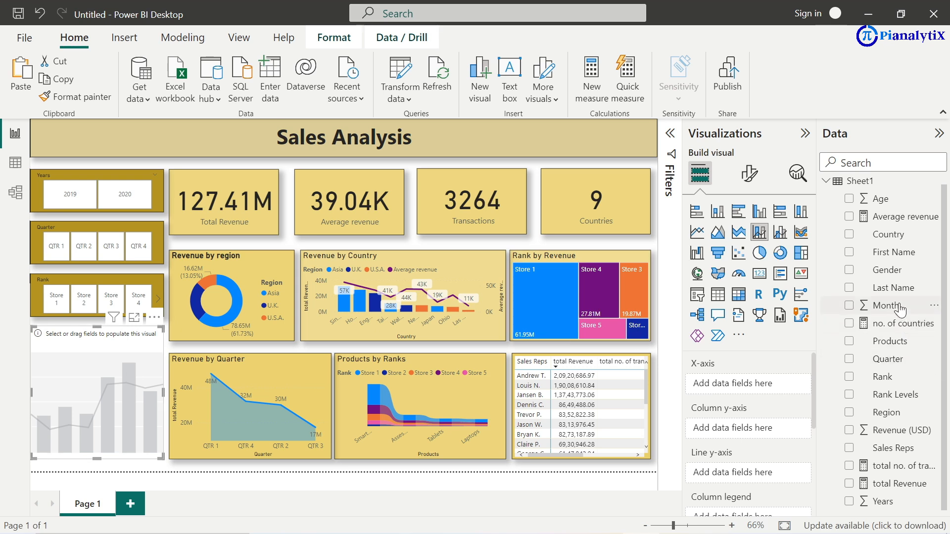
drag(885, 306, 763, 386)
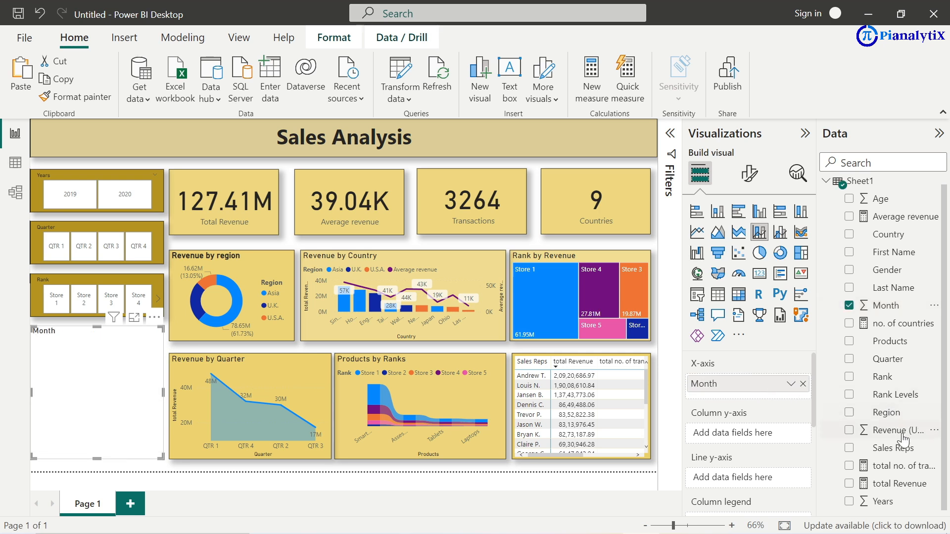
Step: Plot total Revenue on the column y-axis and Average revenue on the line y-axis of the month chart
drag(898, 487, 765, 435)
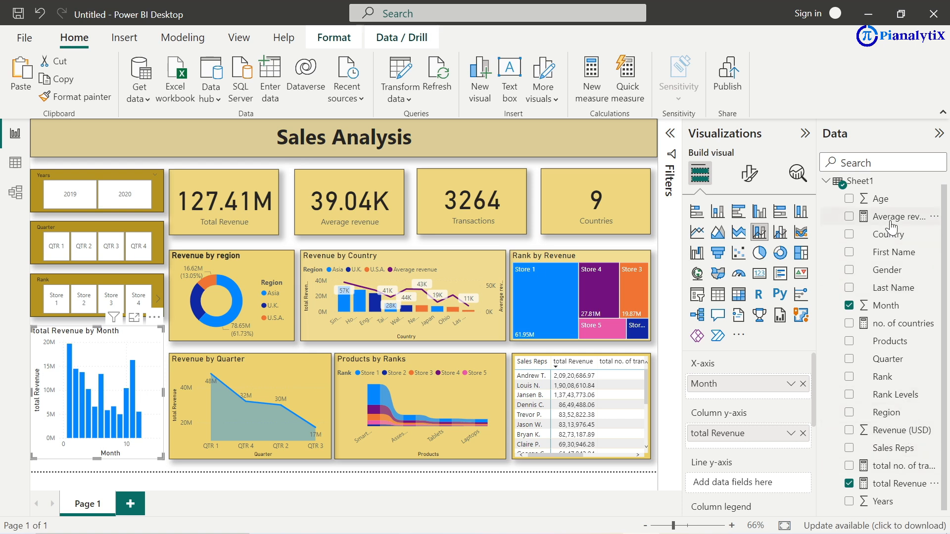
drag(885, 217, 760, 479)
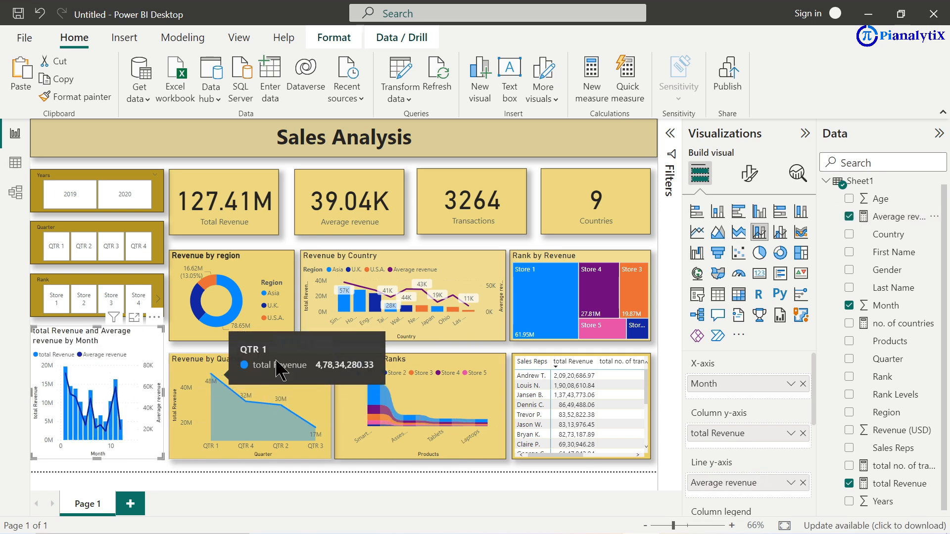
Step: Change the month chart's title text to "Revenue by Month"
click(750, 178)
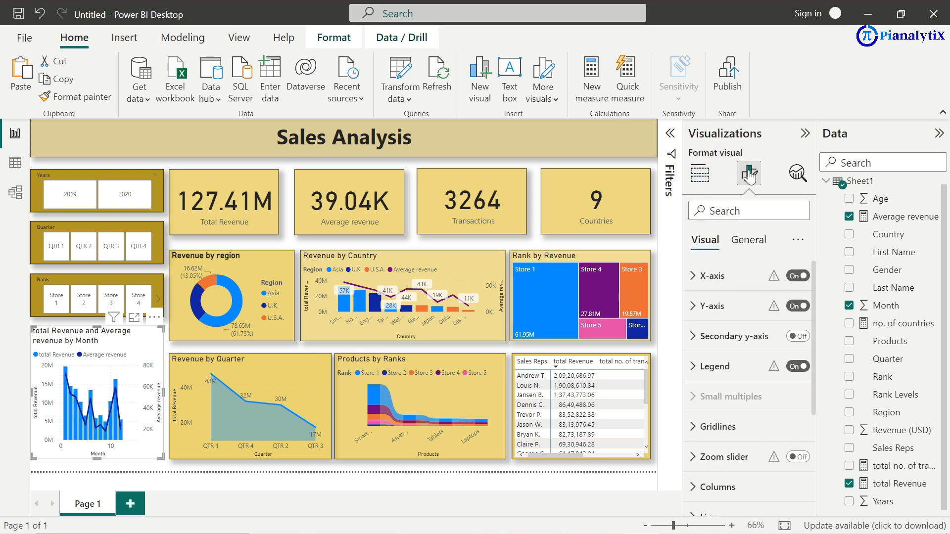
click(747, 242)
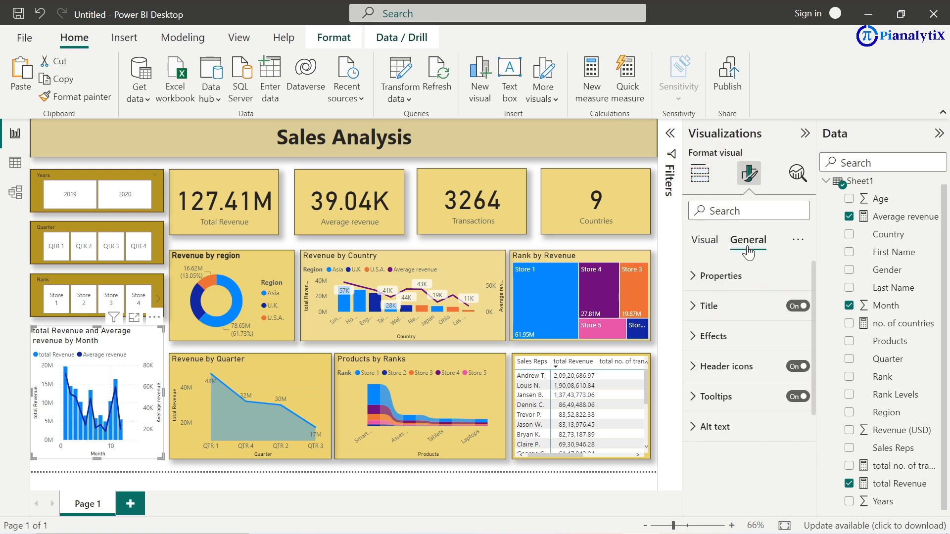
click(699, 306)
double_click(730, 350)
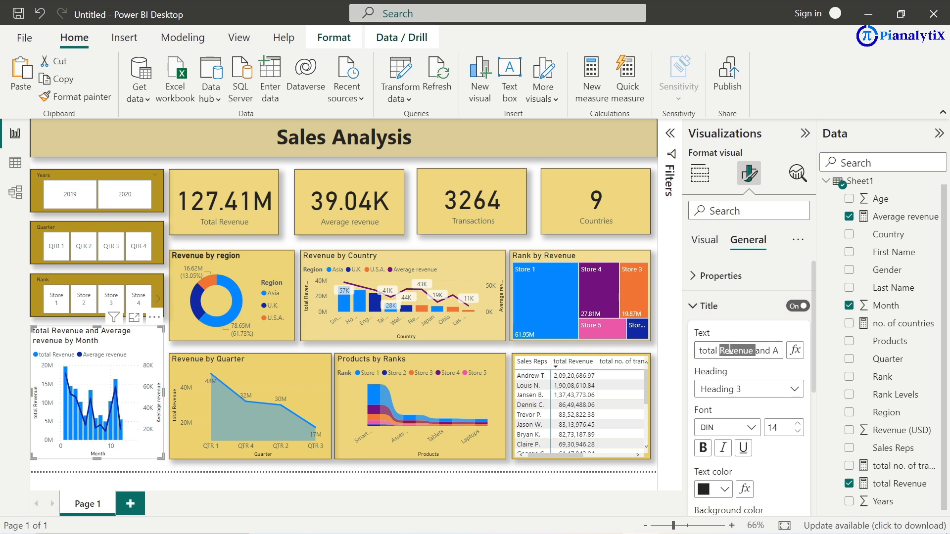
key(ctrl+a)
text(Rev)
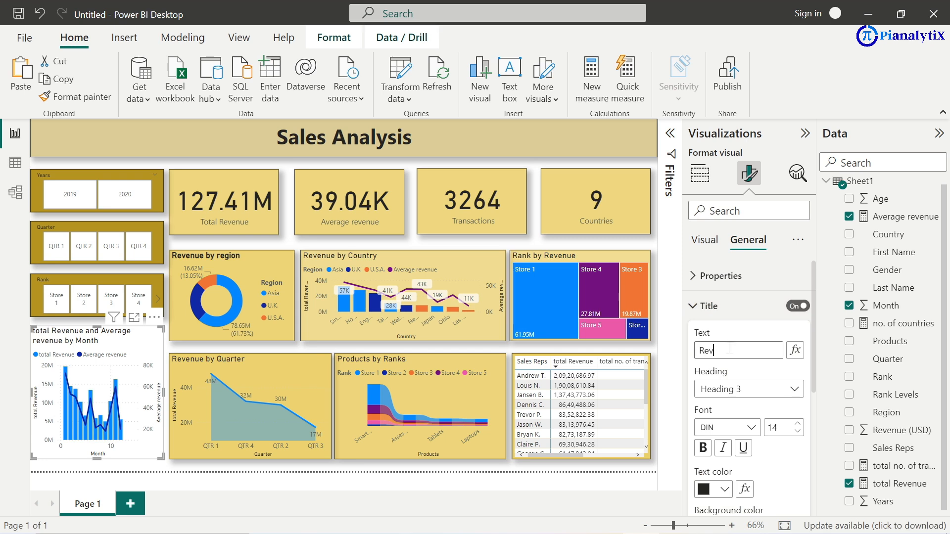
text(enue by Month)
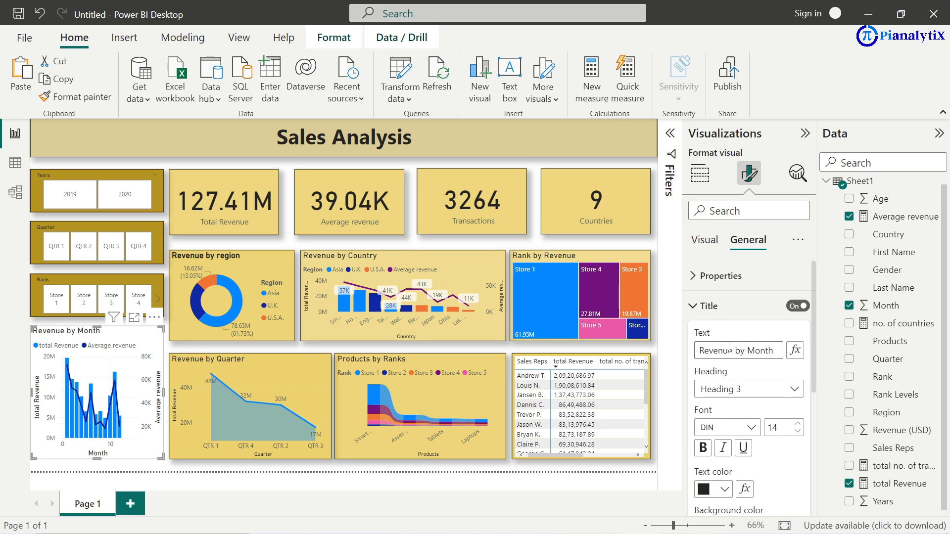
Step: Give the Revenue by Month chart a gold background with 48% transparency
click(698, 179)
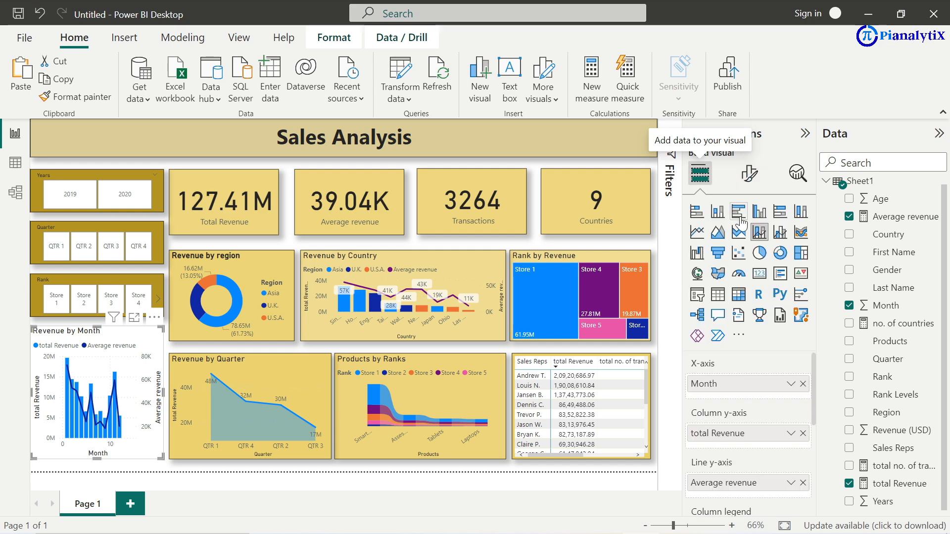
click(748, 175)
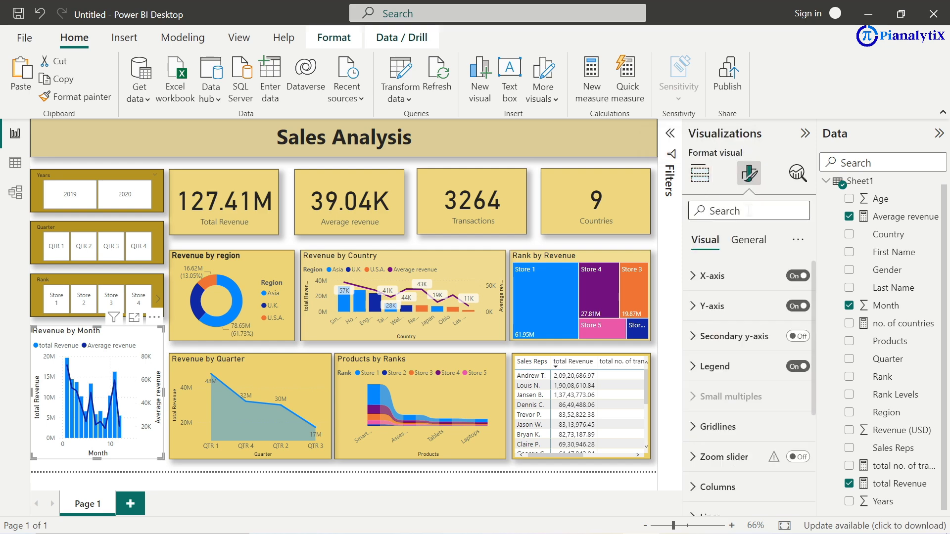
click(752, 241)
scroll(709, 306, down, 1)
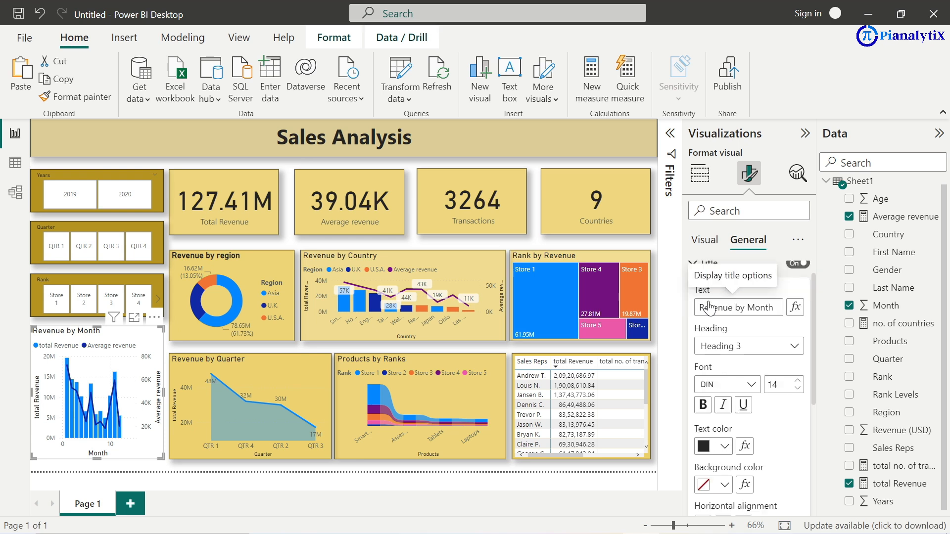
scroll(707, 302, down, 4)
click(711, 420)
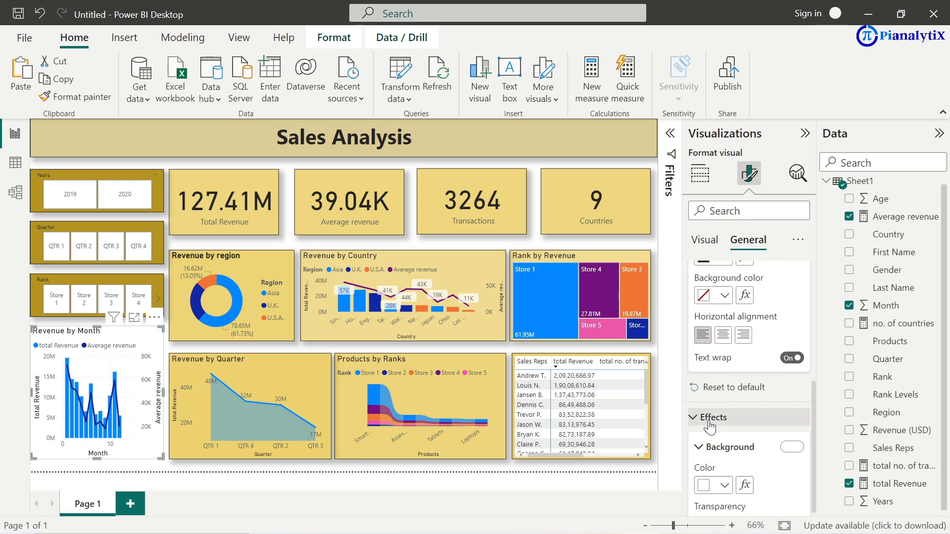
scroll(725, 430, down, 1)
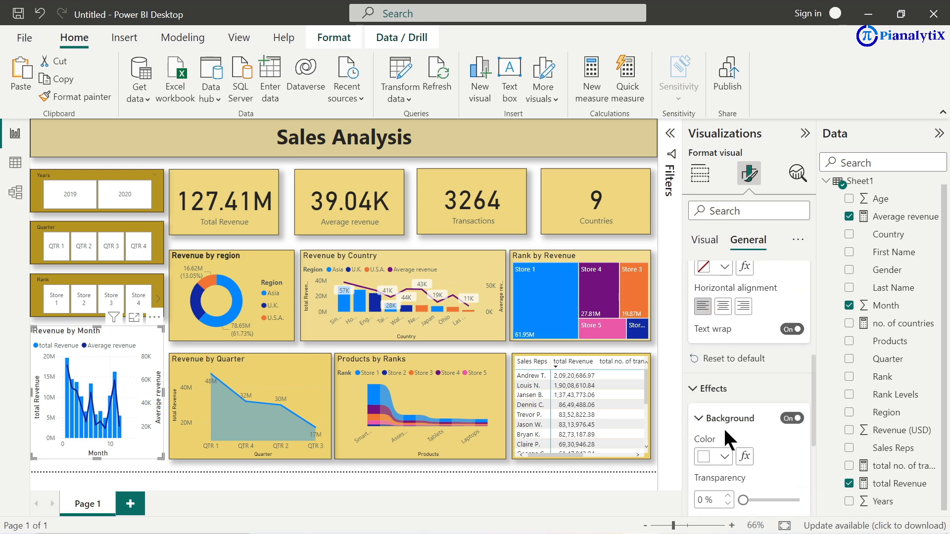
click(724, 456)
click(729, 392)
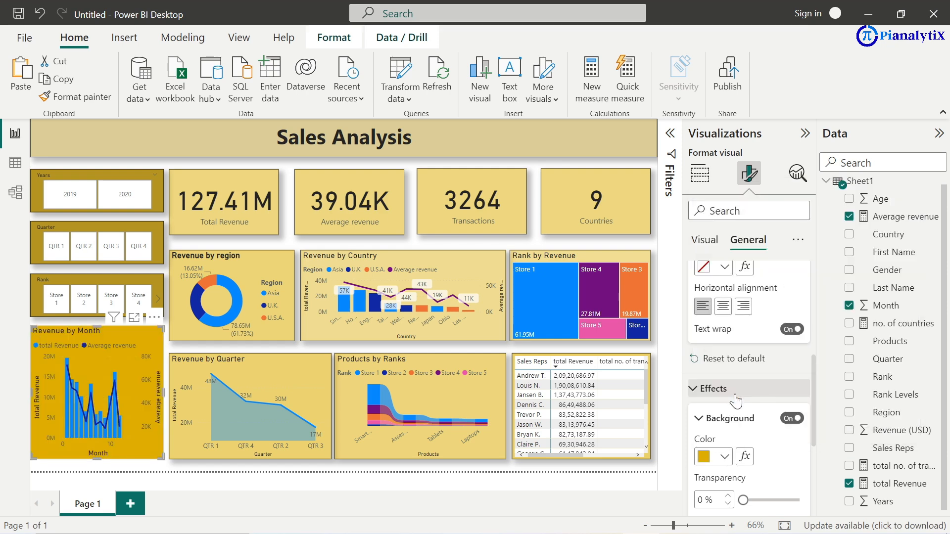
drag(741, 496, 770, 500)
Step: Turn on the visual border and the shadow for the Revenue by Month chart
scroll(767, 474, down, 3)
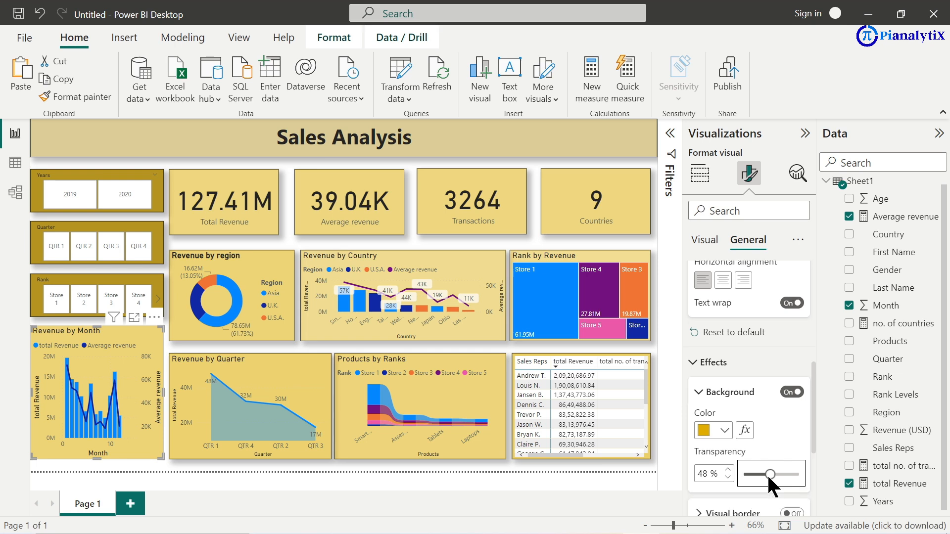
click(791, 408)
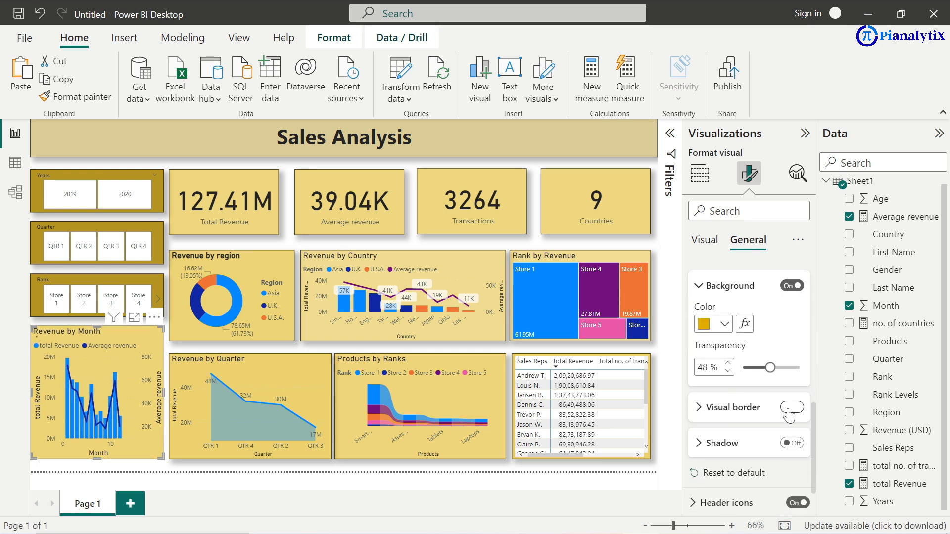
click(790, 444)
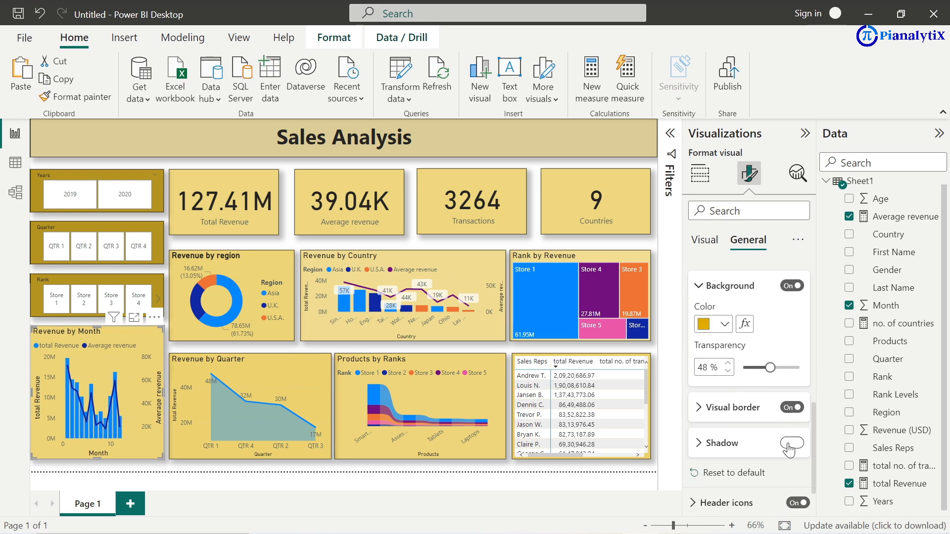